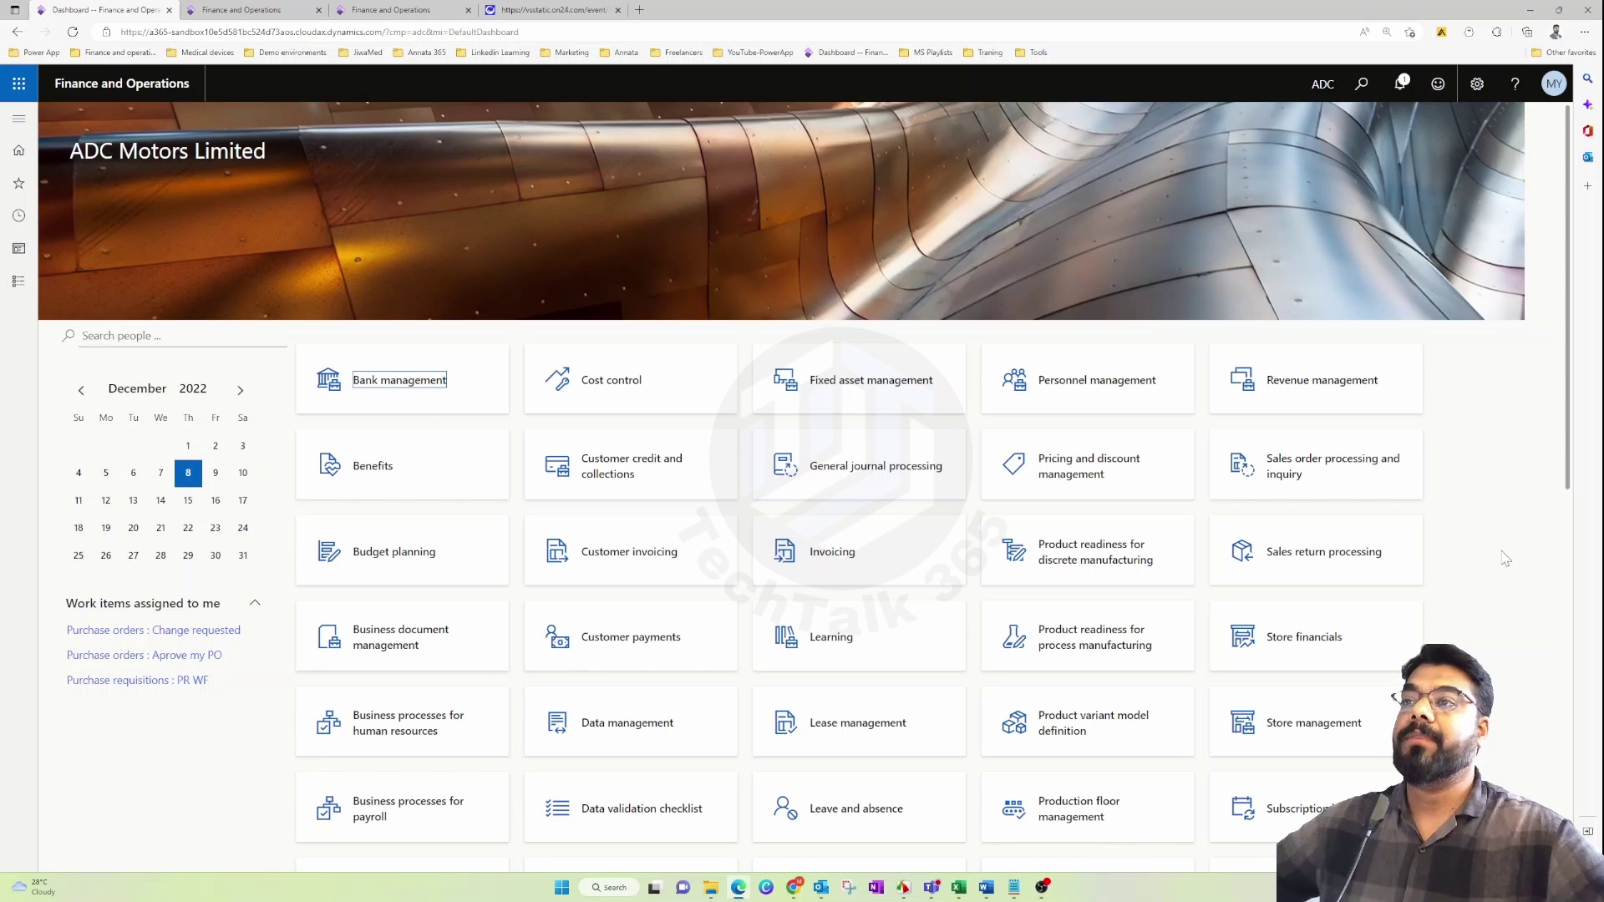
Open the sales quotations list in Sales and marketing and start a new quotation
left_click(18, 118)
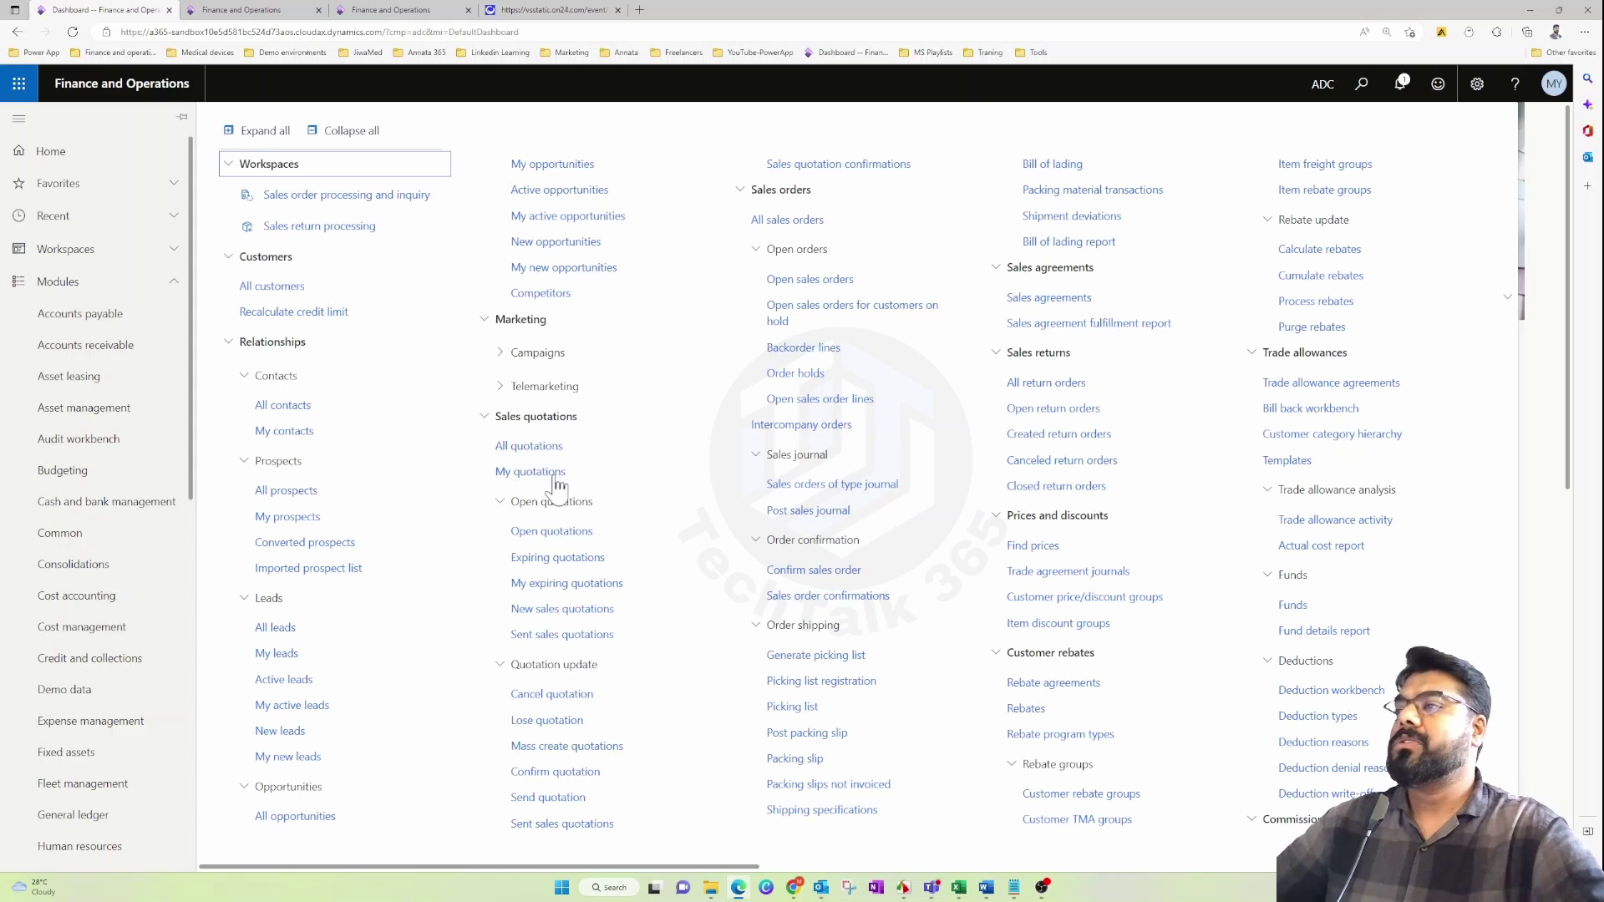
left_click(527, 470)
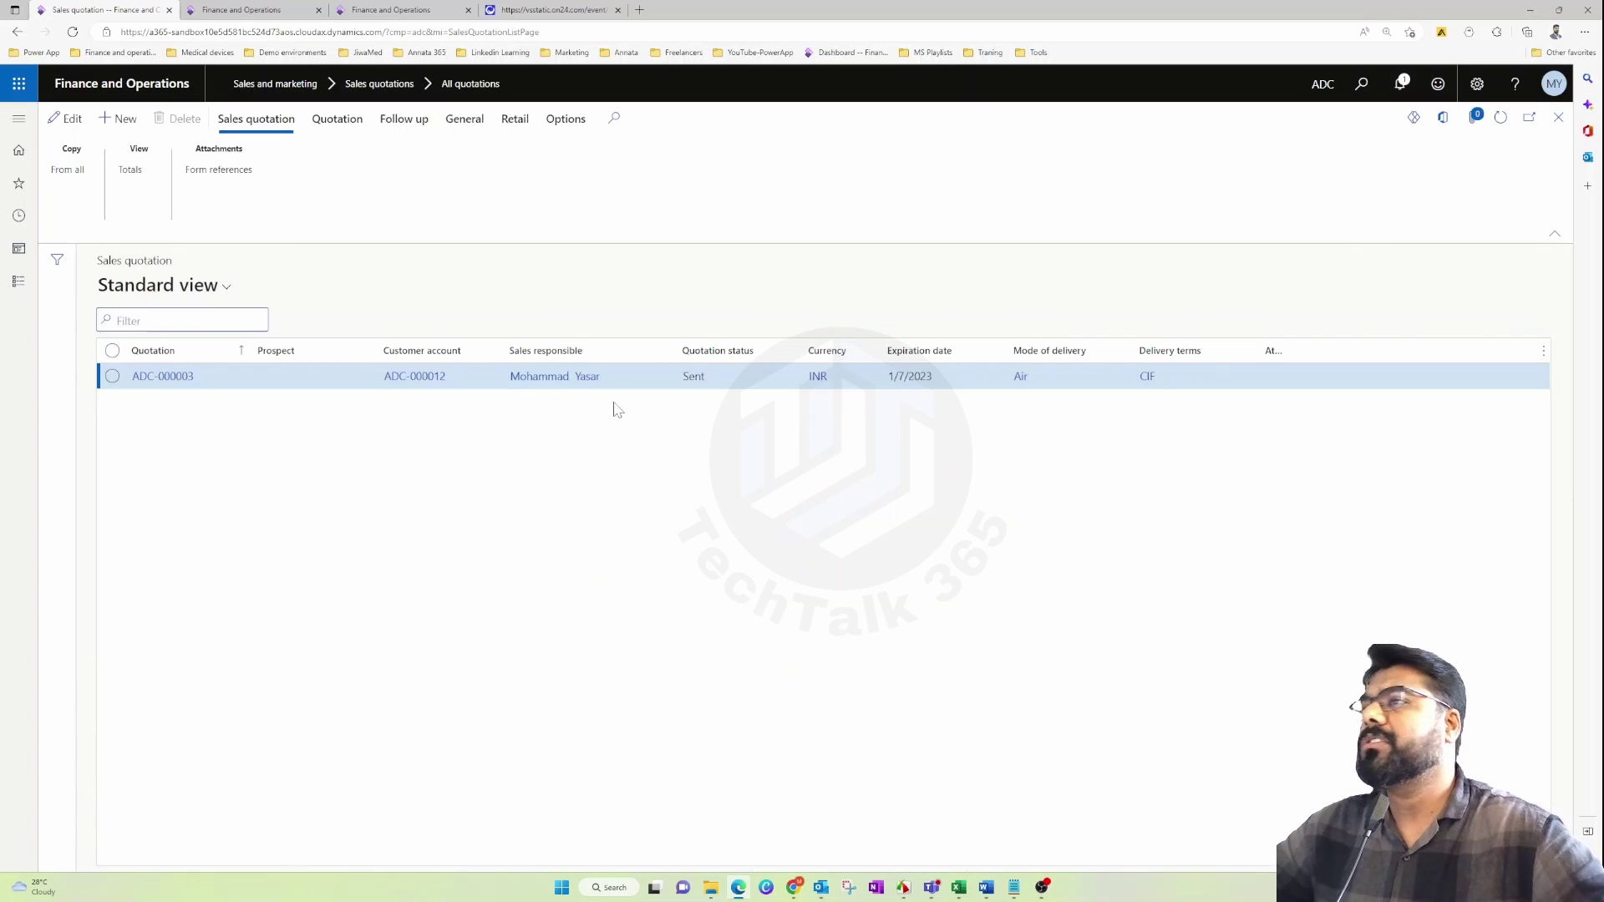
left_click(115, 121)
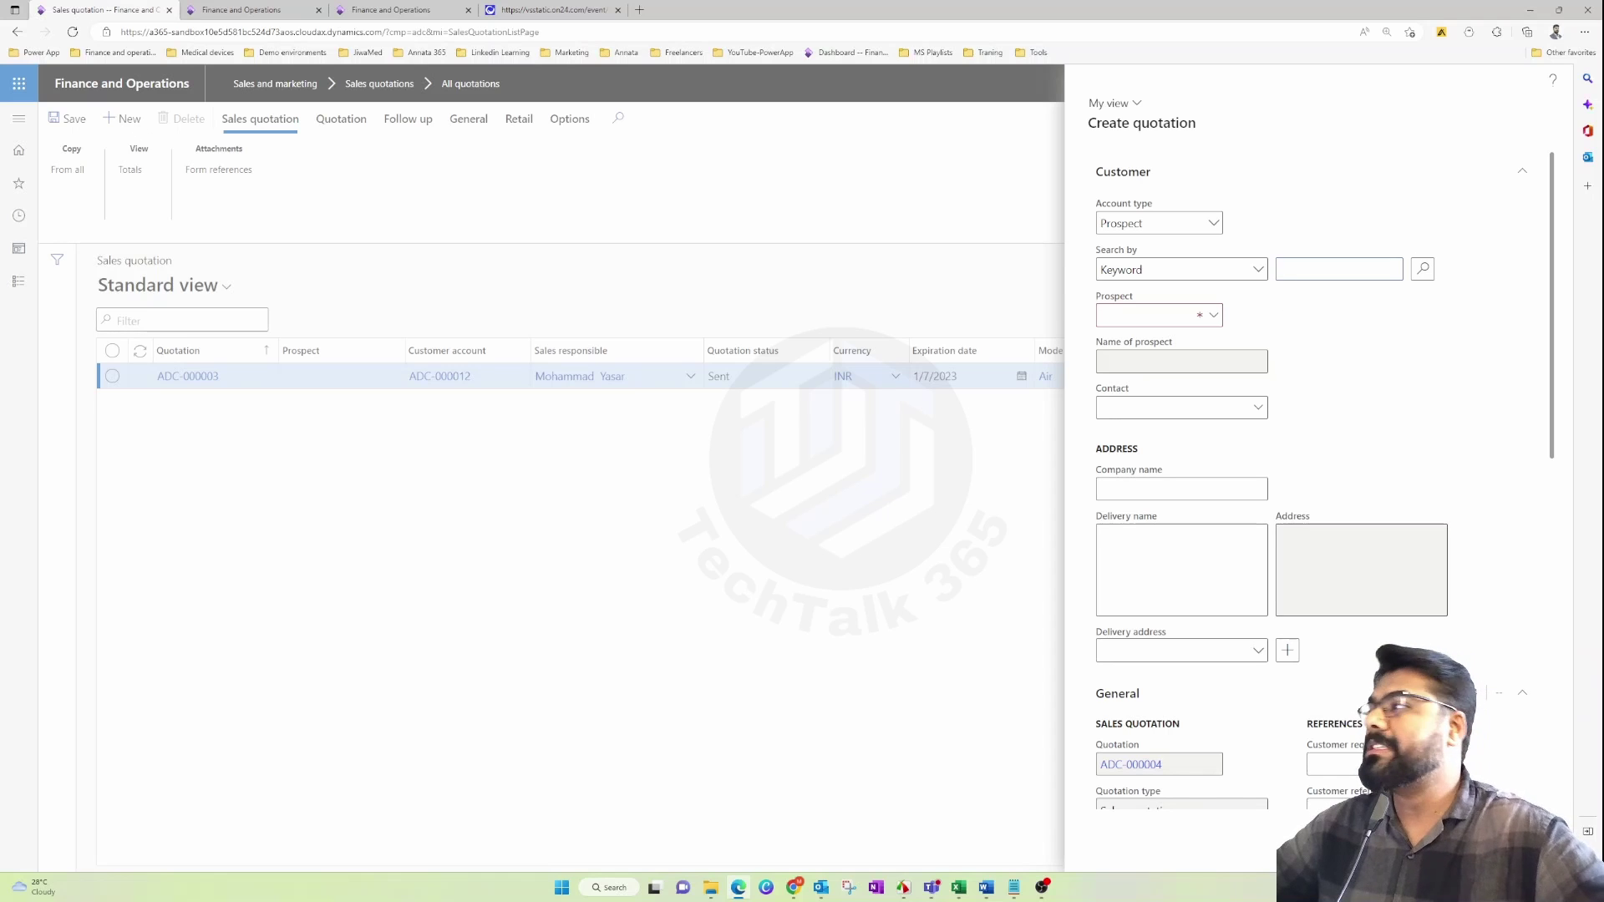
Switch the quotation's account type to Customer and back to Prospect, and open the prospect lookup
left_click(1213, 224)
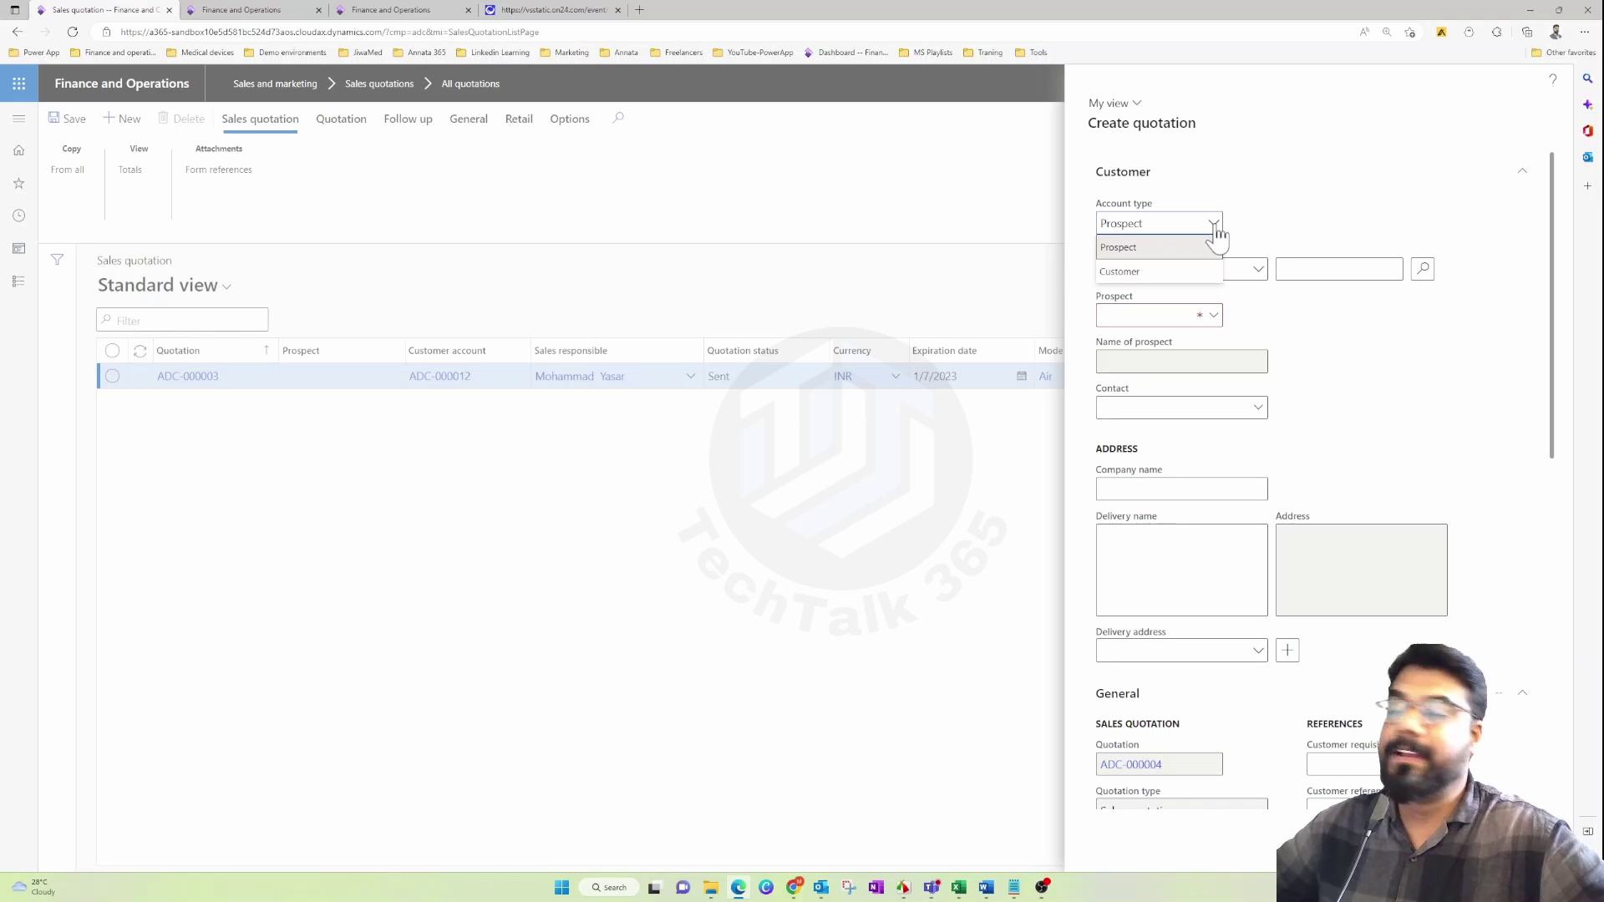
left_click(1193, 272)
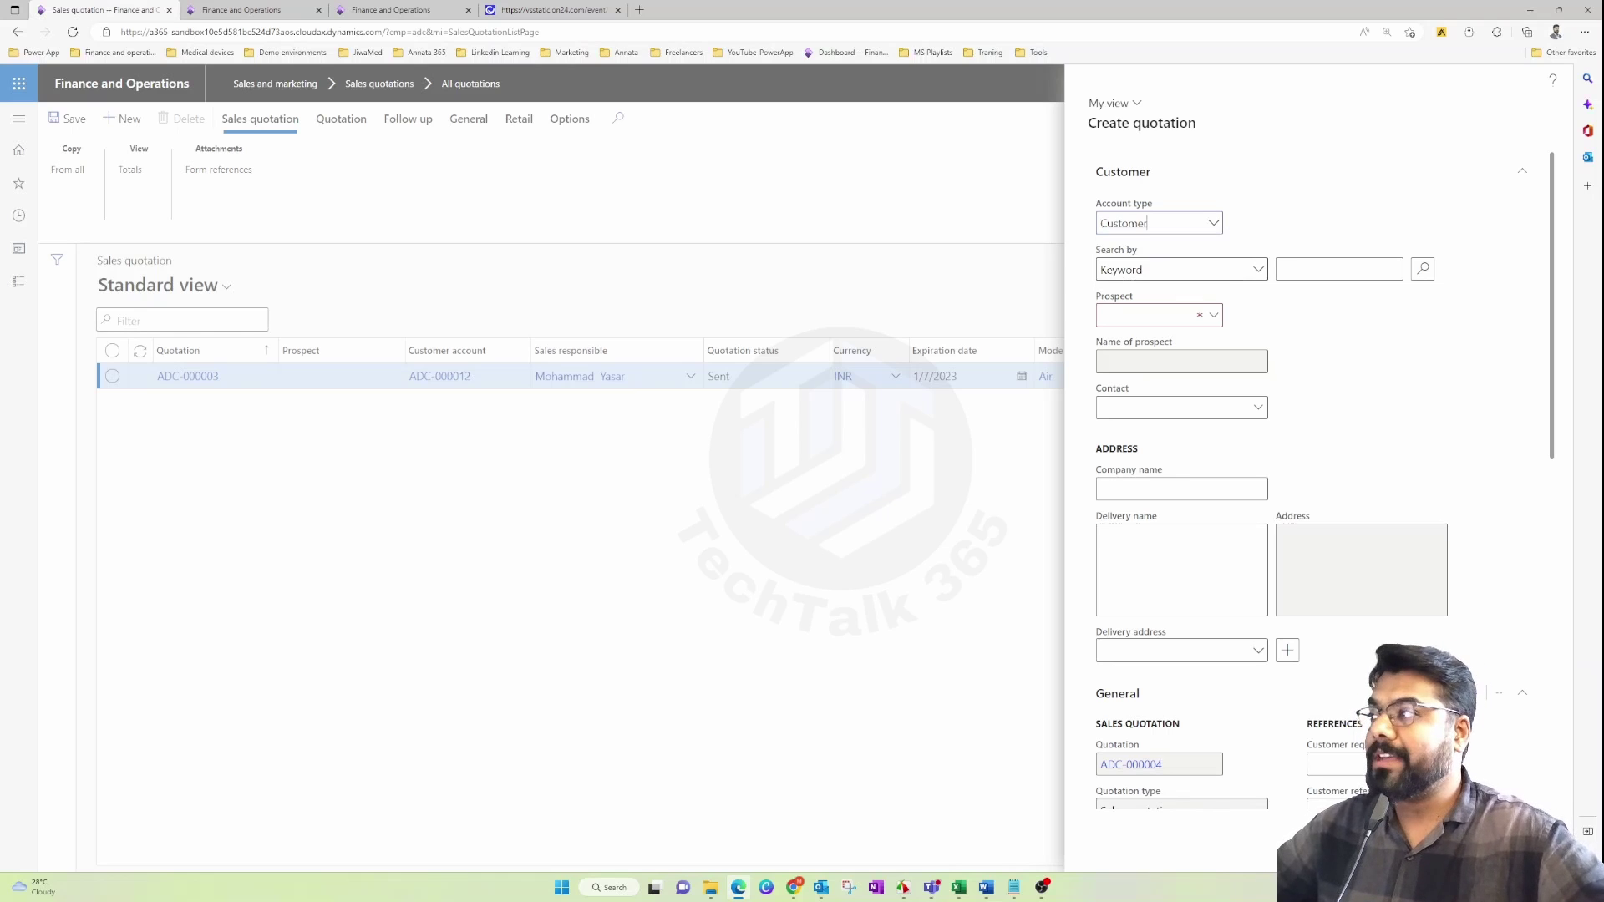
left_click(1213, 224)
left_click(1207, 244)
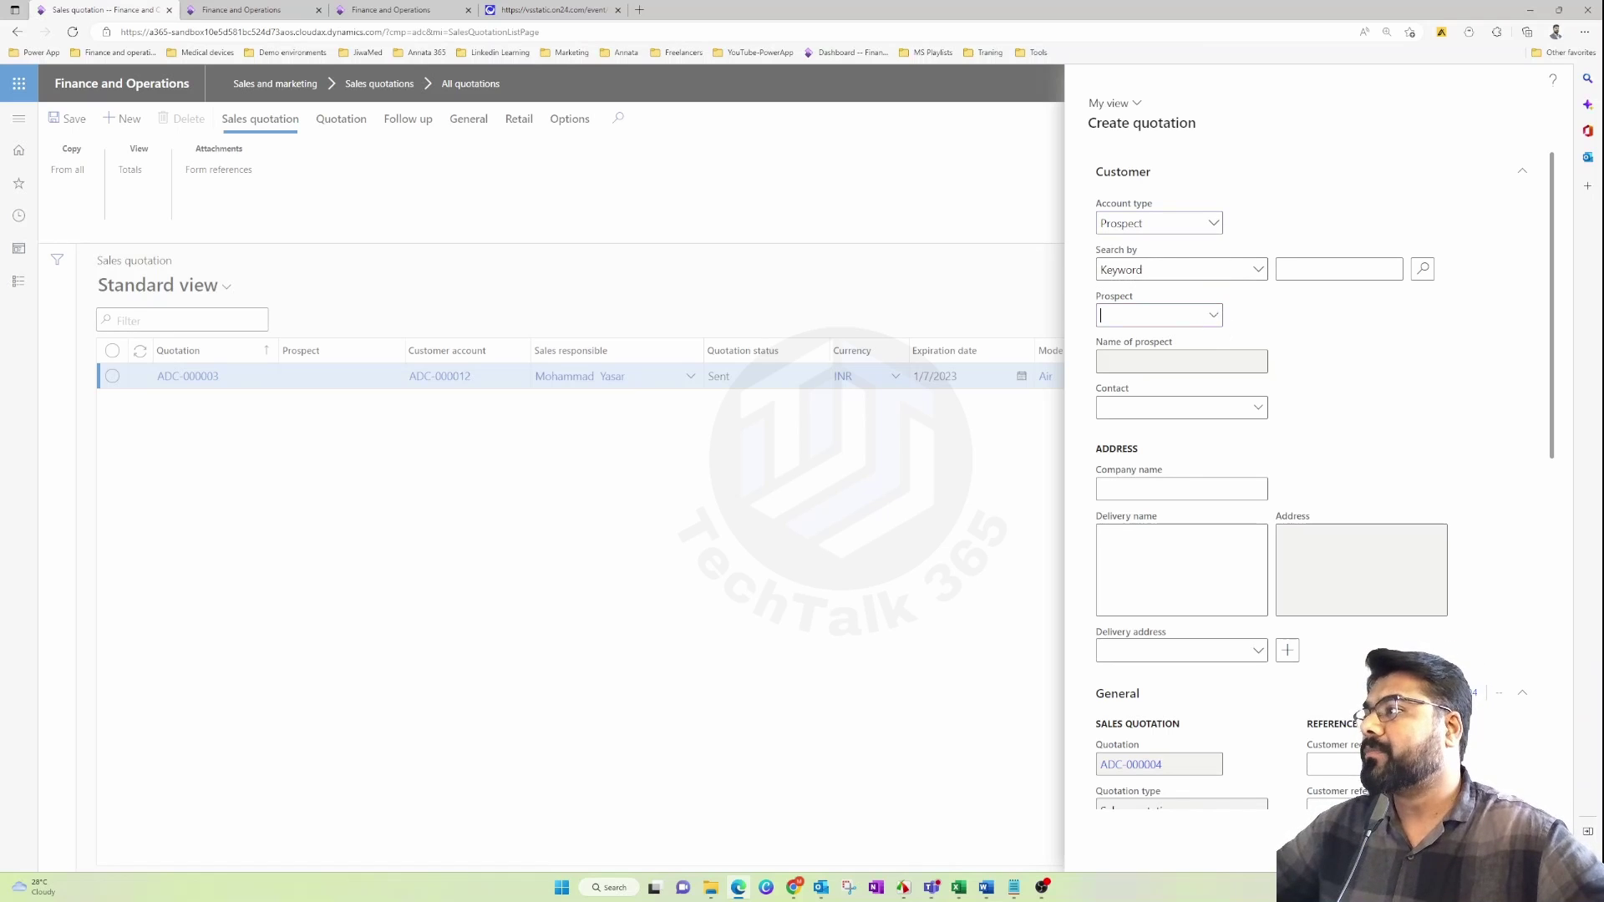
left_click(1212, 315)
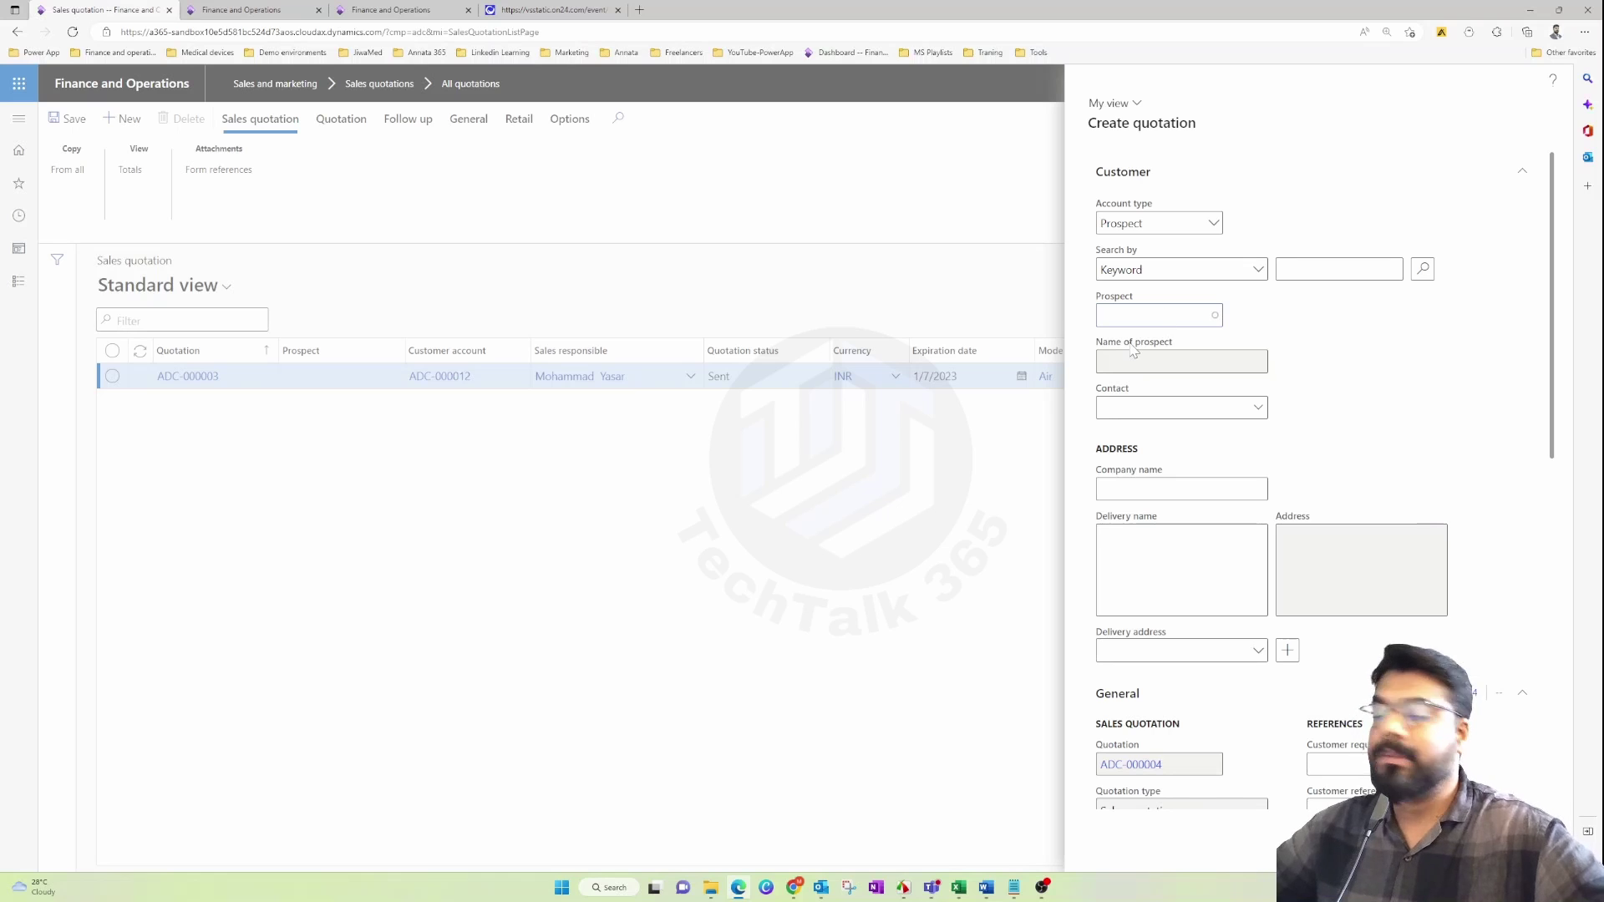
Try the Customer account type with its customer account lookup, and set the account type back to Prospect
key("shift+Tab")
key("shift+Tab")
key("shift+Tab")
key("shift+Tab")
key("Up")
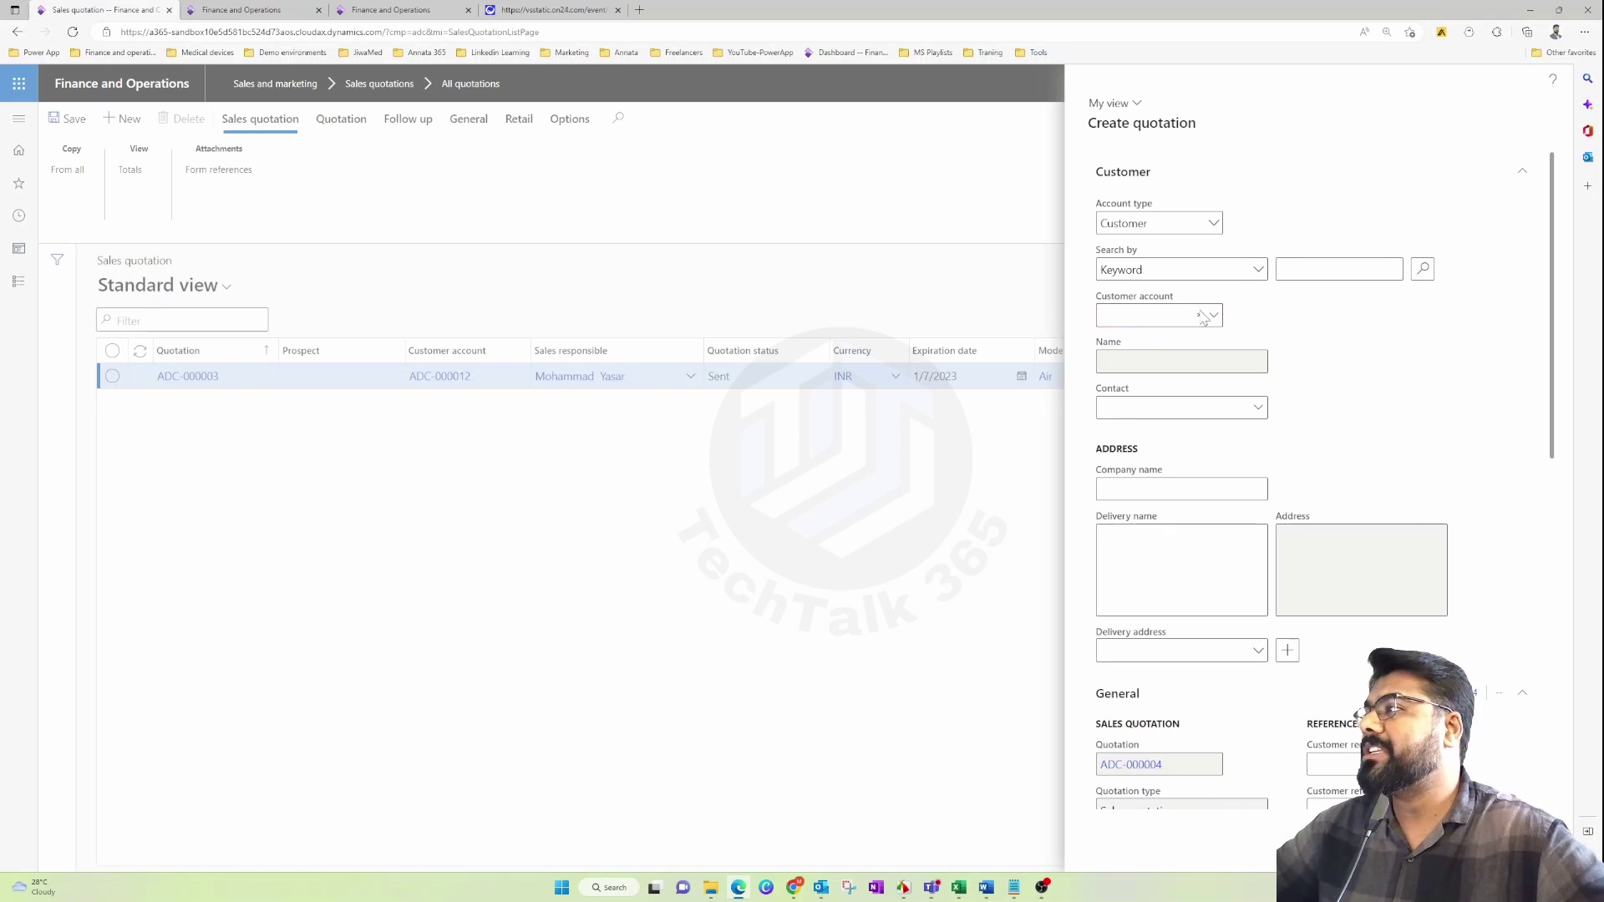
left_click(1219, 314)
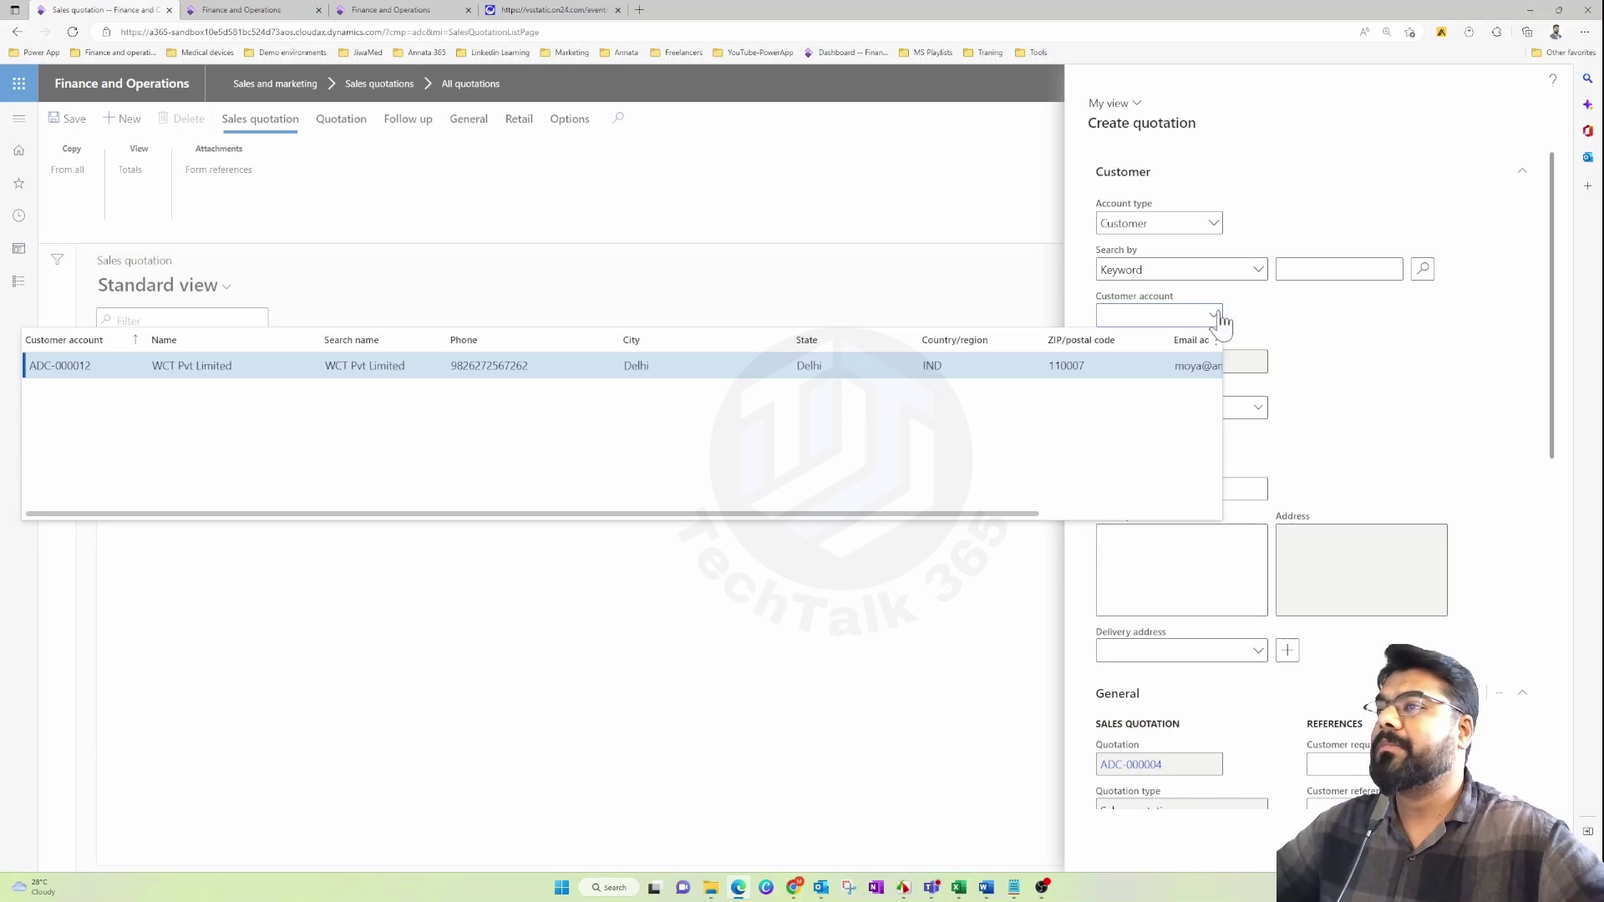
left_click(1263, 317)
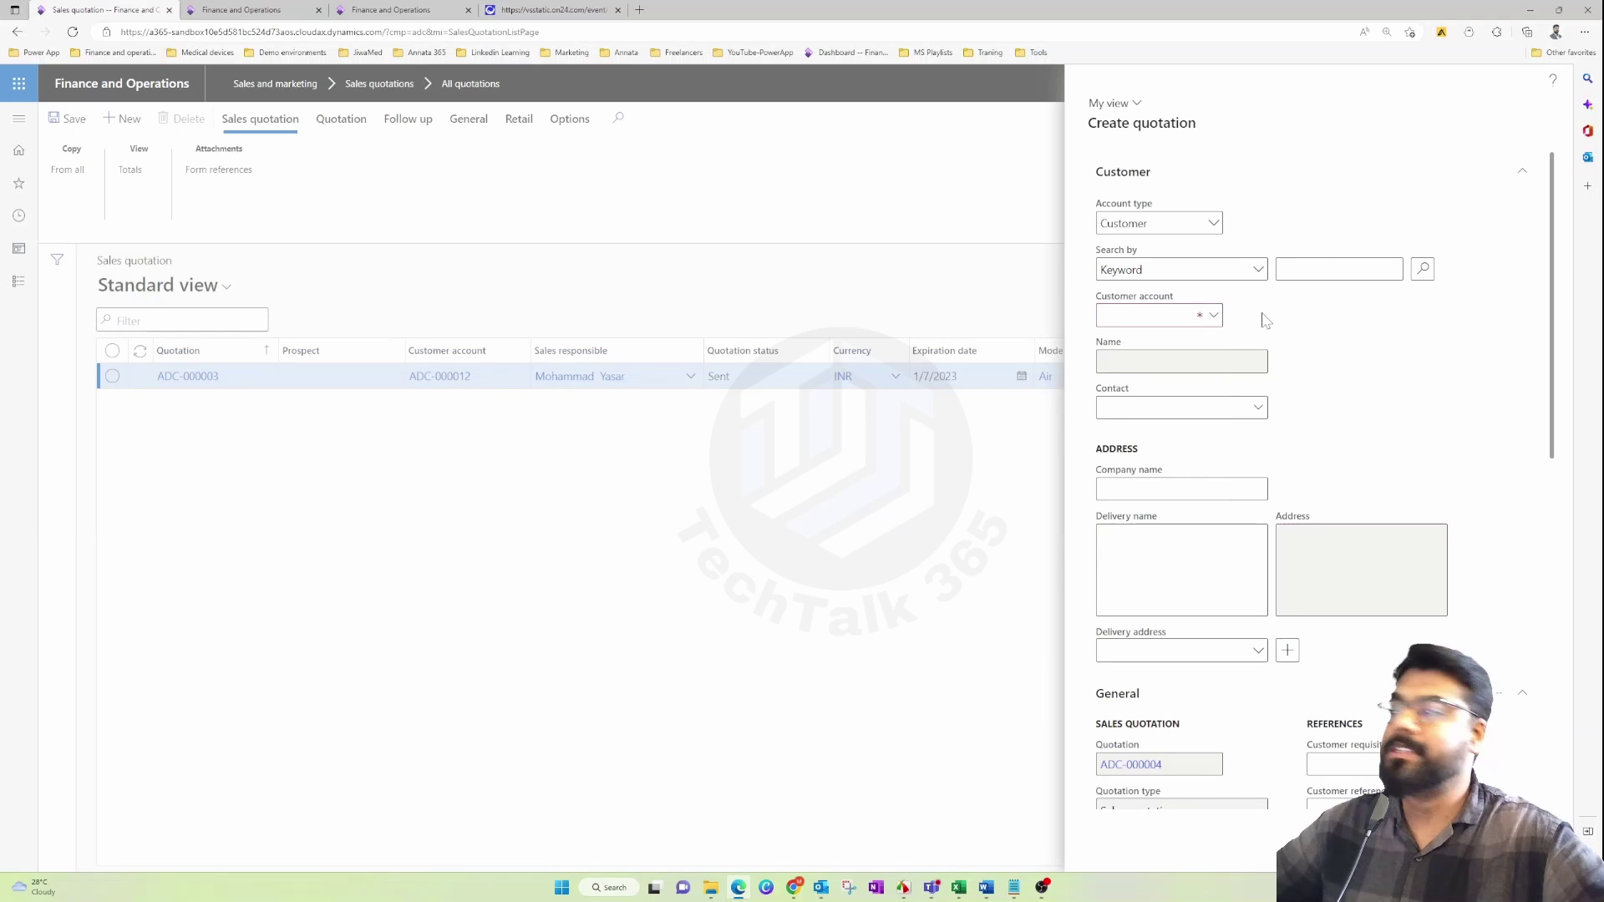
left_click(1213, 224)
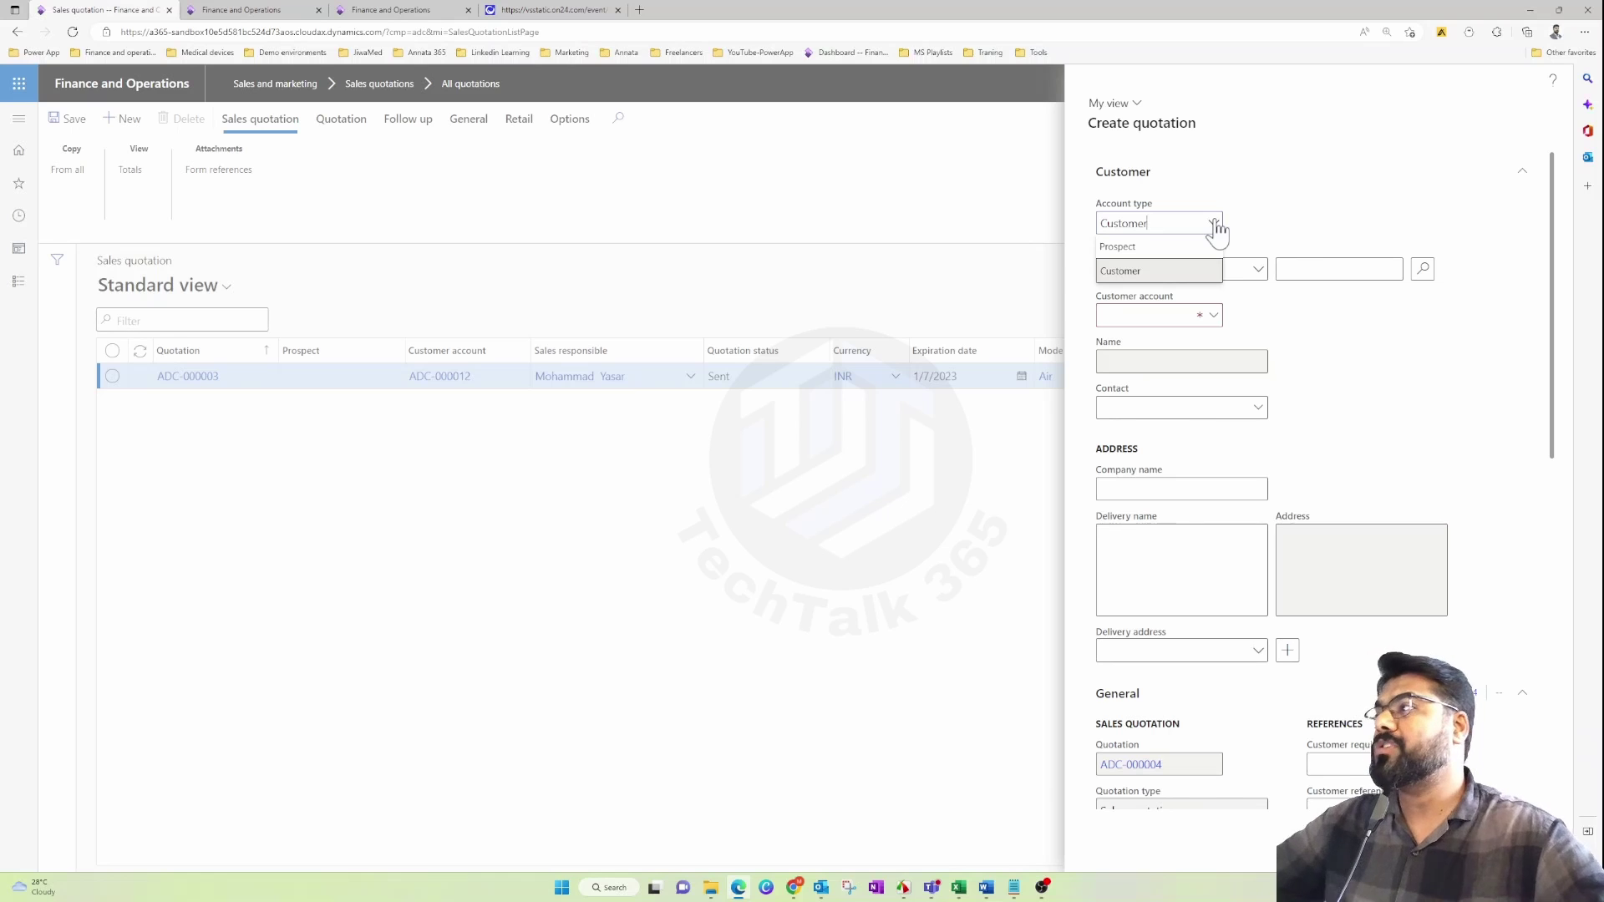
left_click(1209, 246)
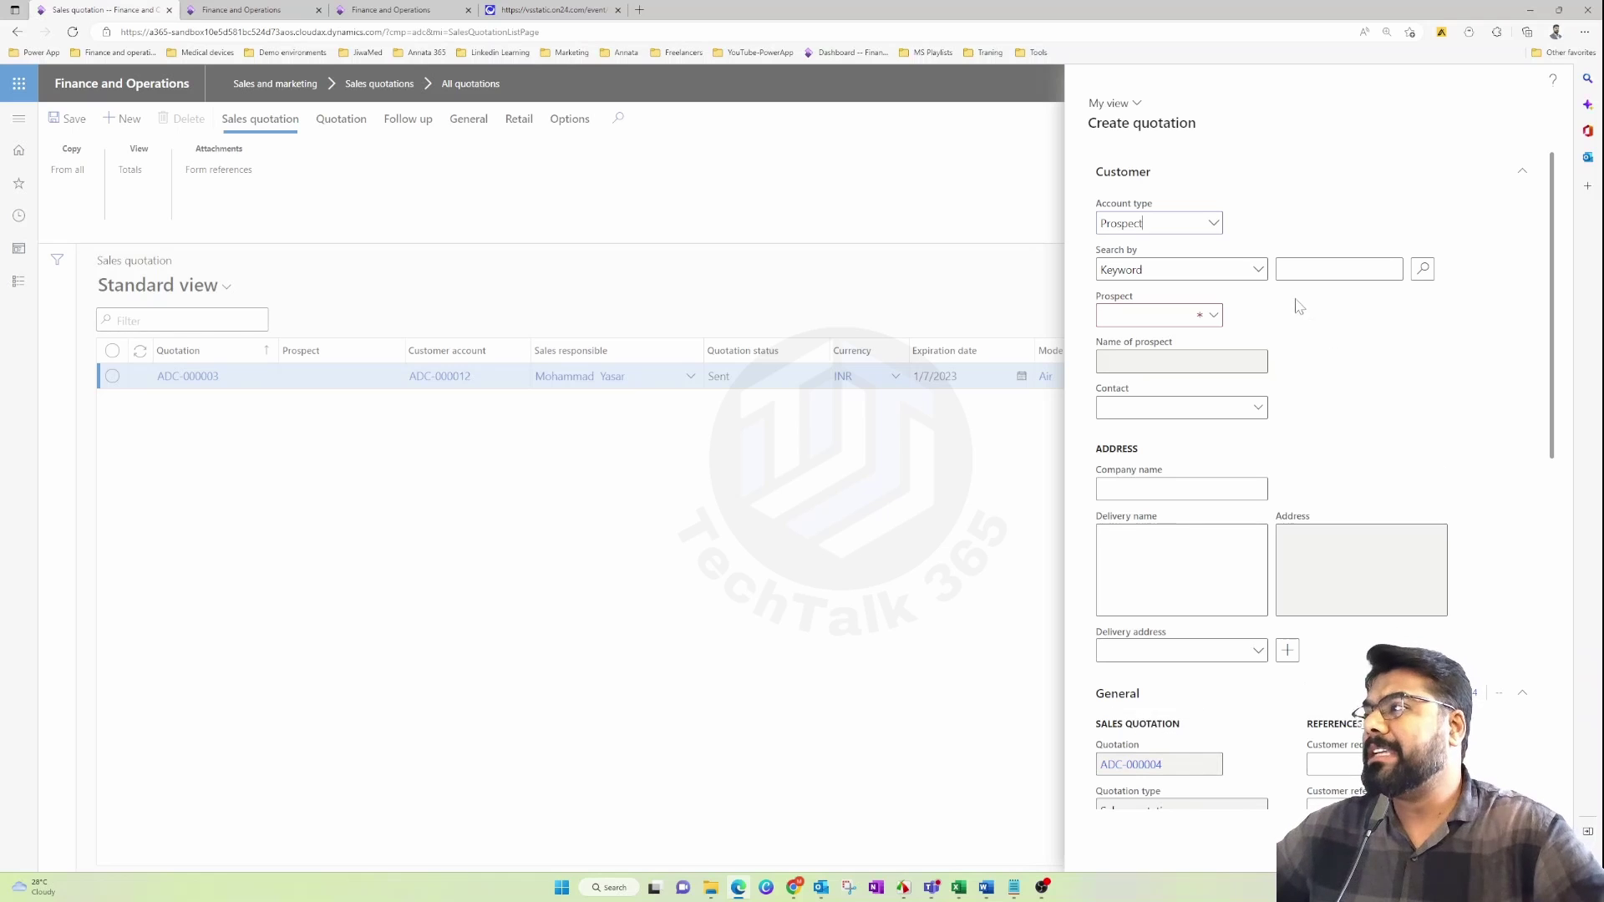
Set the account type to Customer and choose the customer WCT Pvt Limited for the quotation
left_click(1212, 226)
left_click(1207, 271)
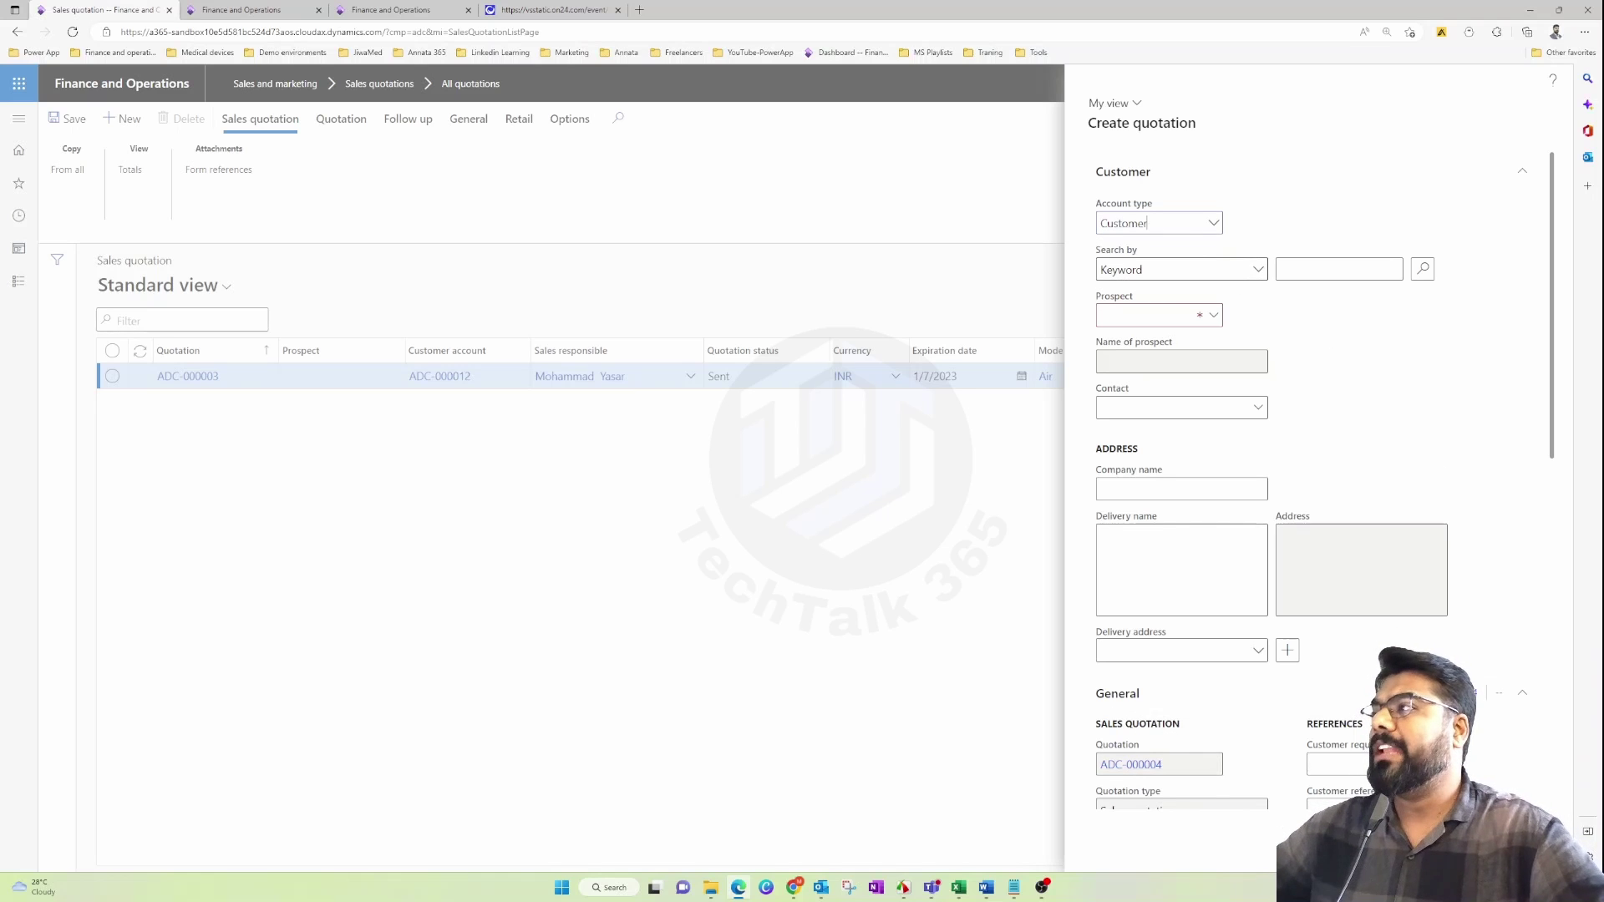
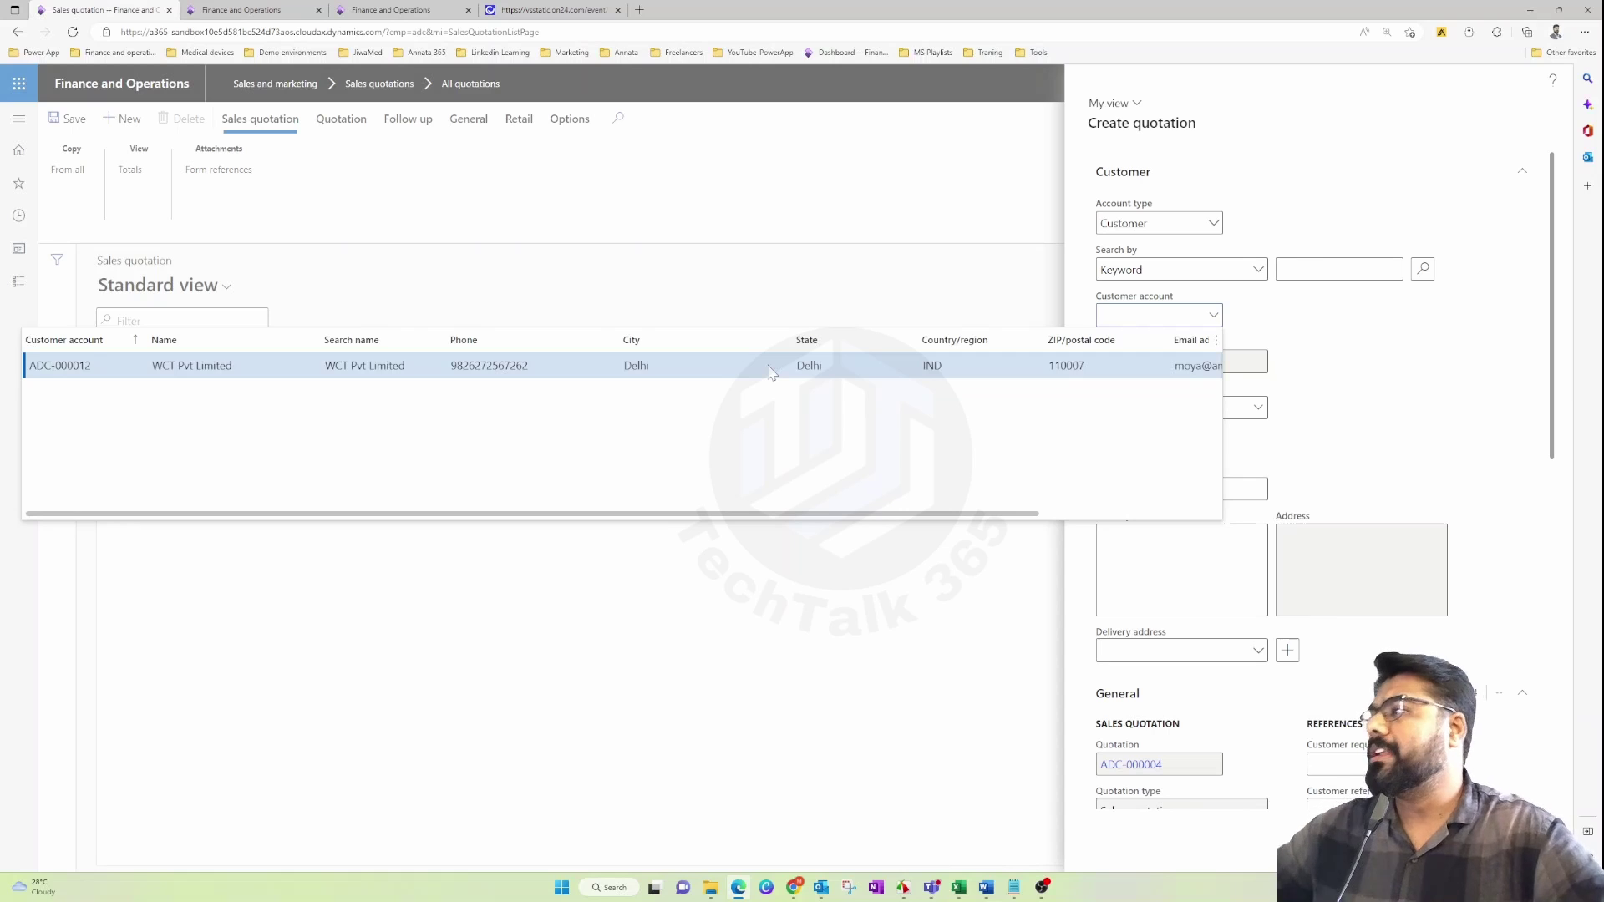
left_click(770, 372)
Examine the new quotation's address, general and delivery details, including the source code, expiration date and storage dimensions
scroll(1303, 489, "down", 3)
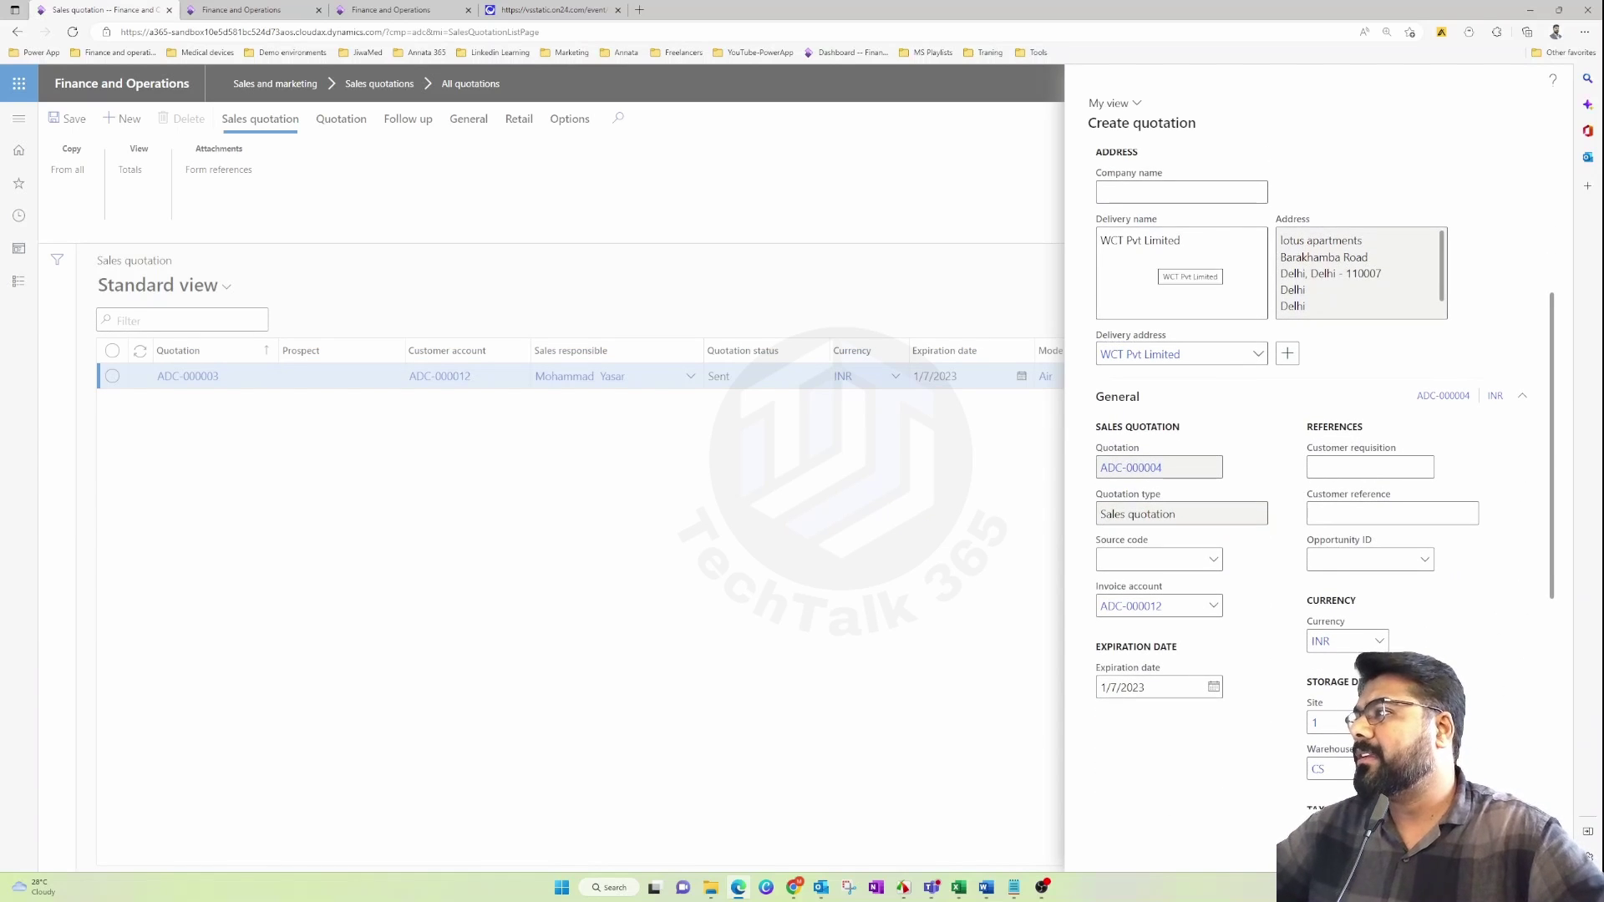
scroll(1247, 558, "down", 1)
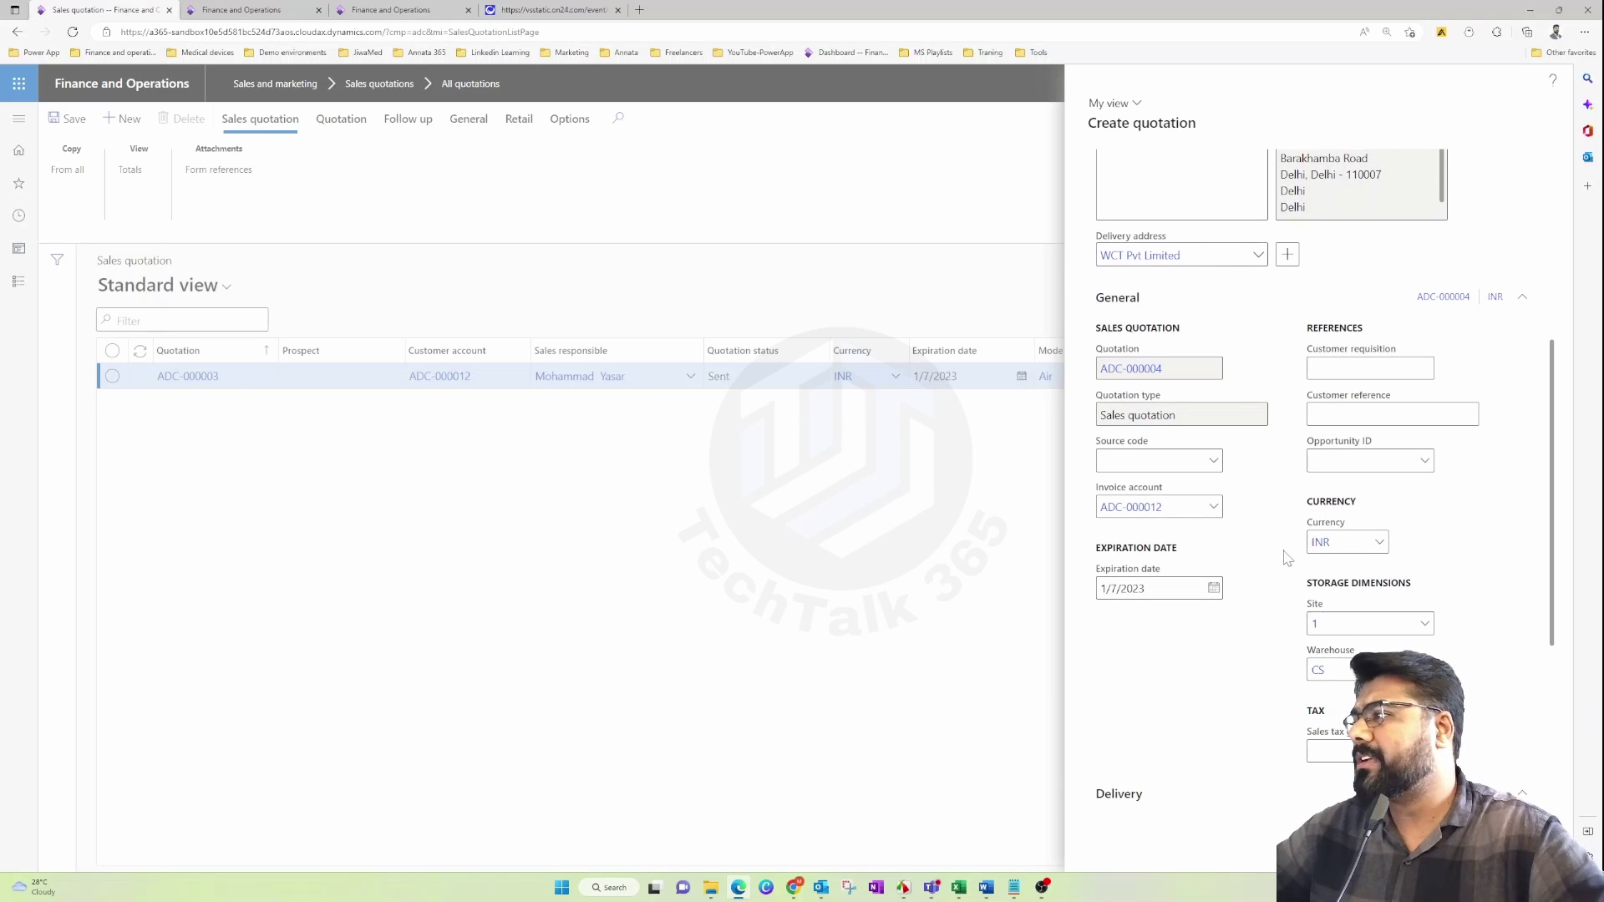
left_click(1218, 463)
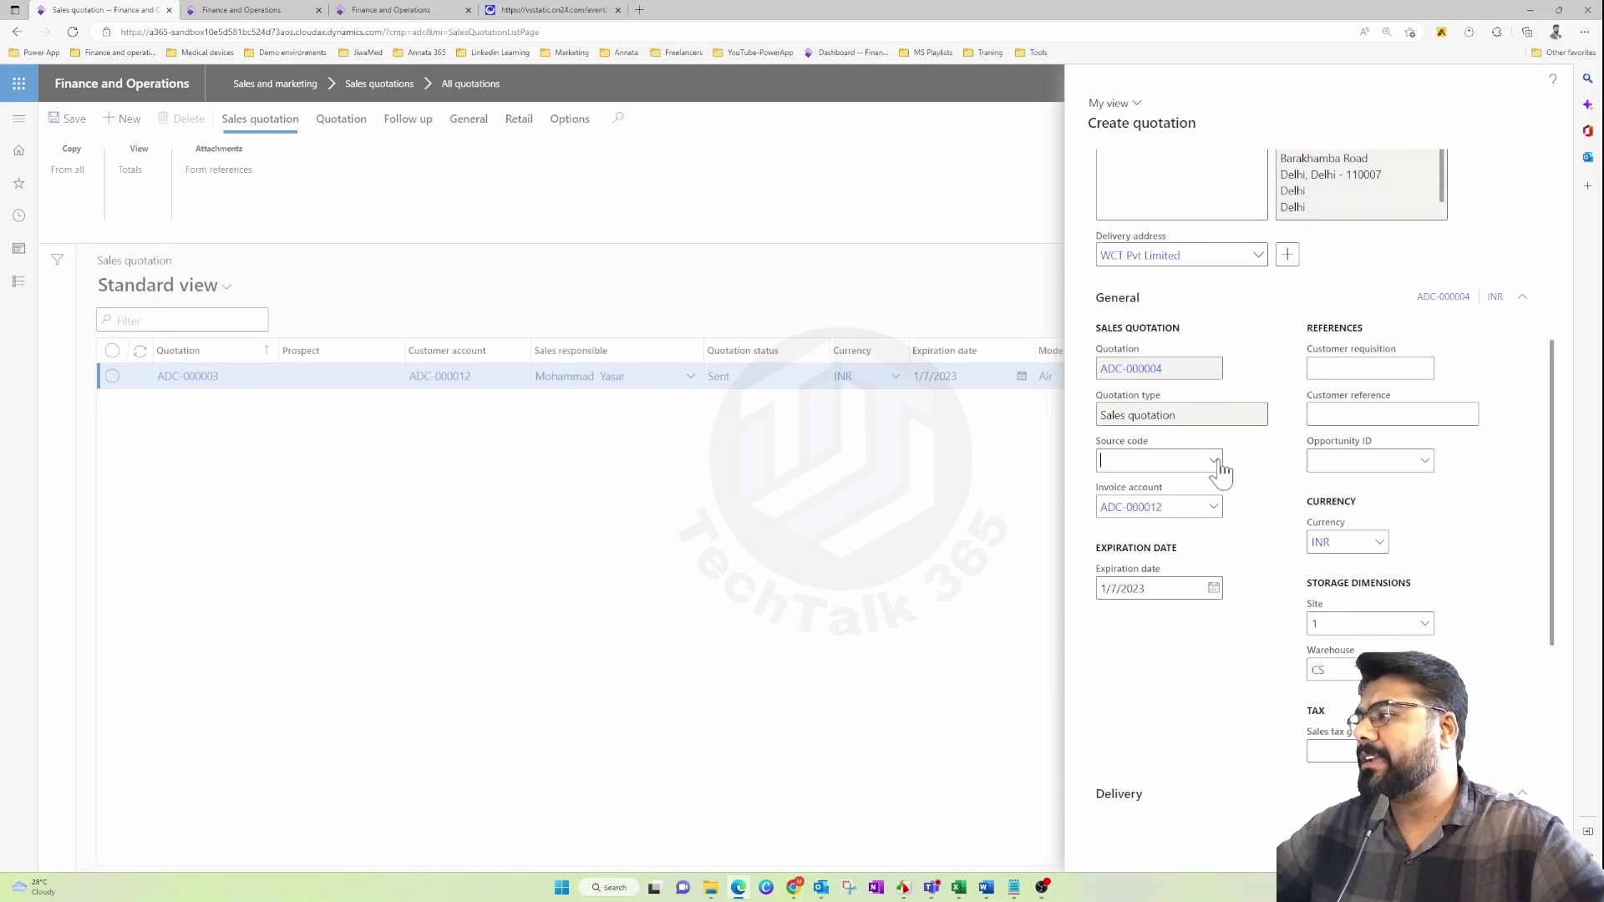
left_click(1216, 461)
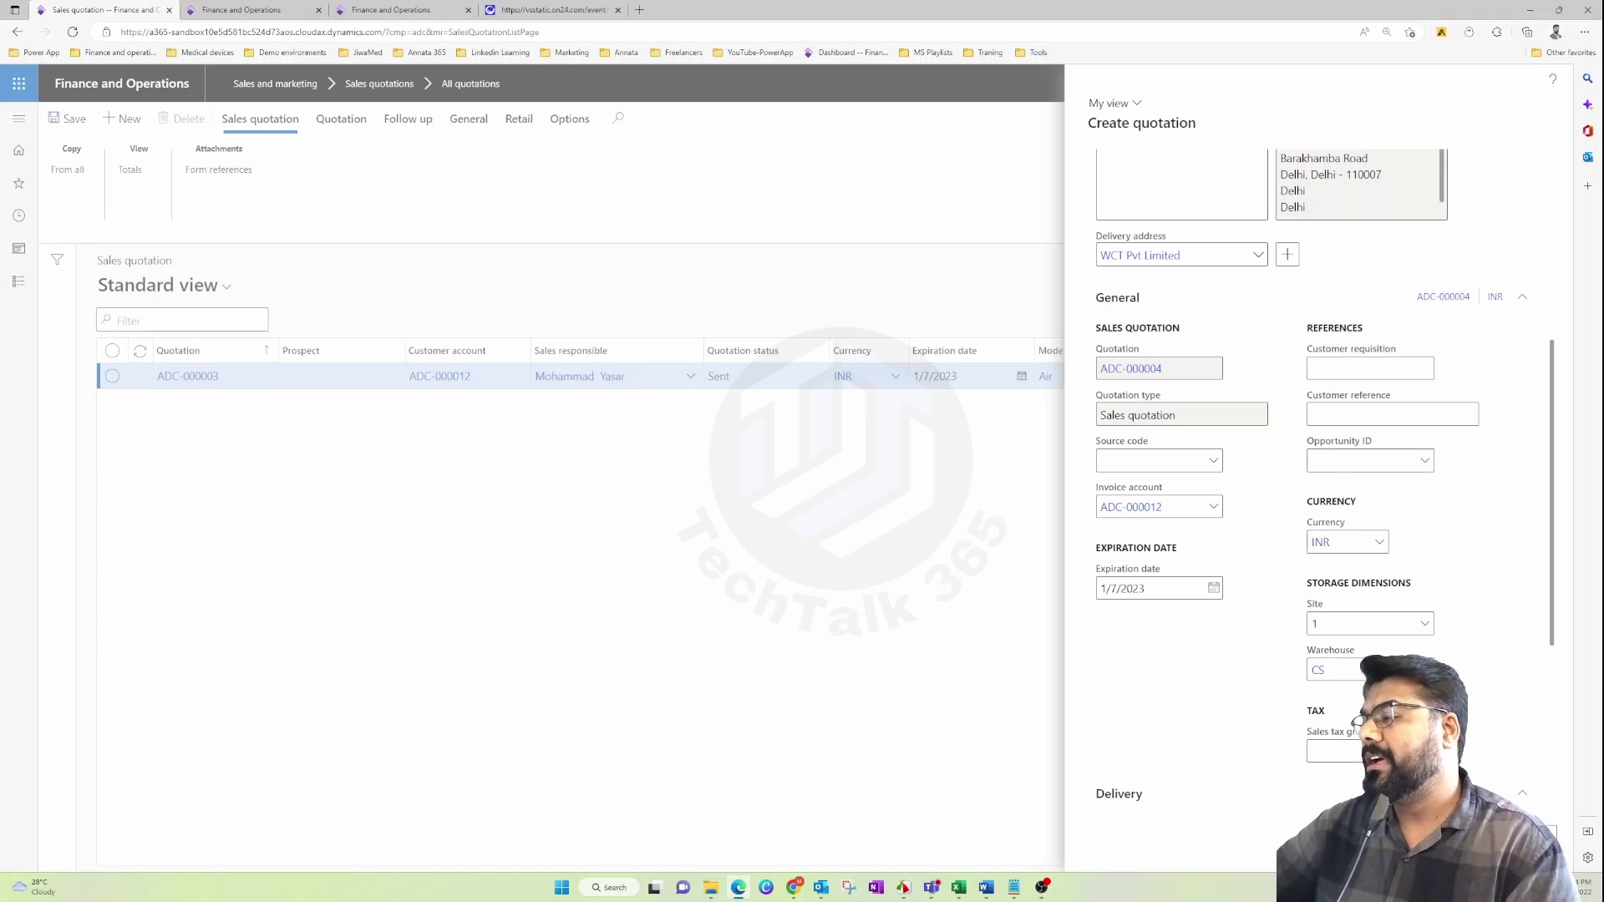
scroll(1265, 542, "down", 4)
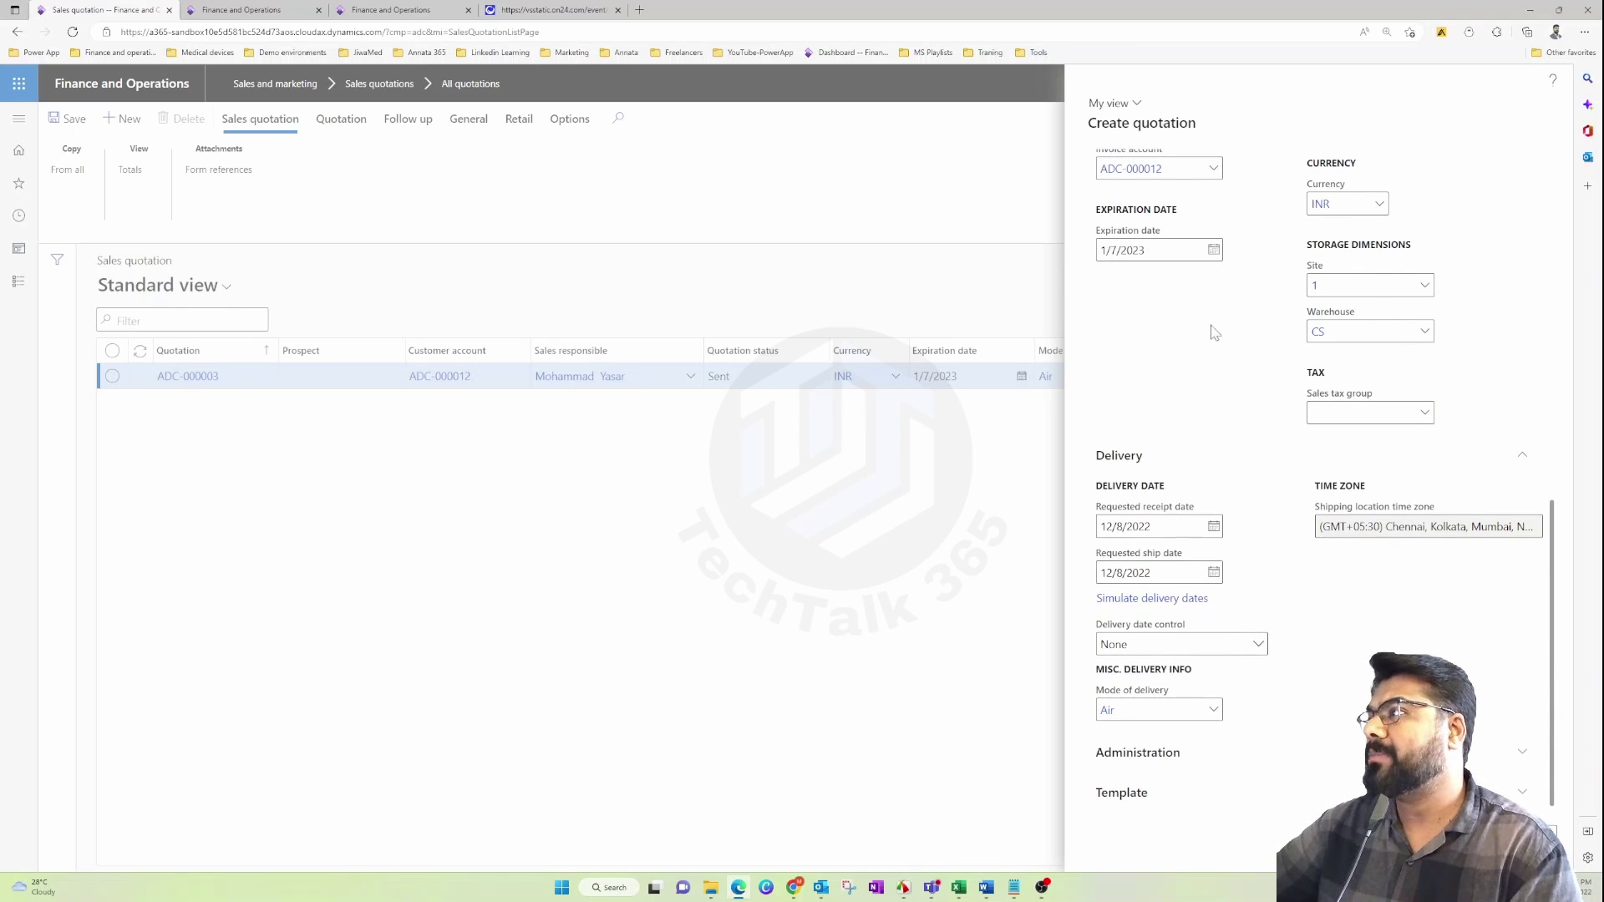
scroll(1299, 561, "up", 3)
scroll(1300, 561, "up", 5)
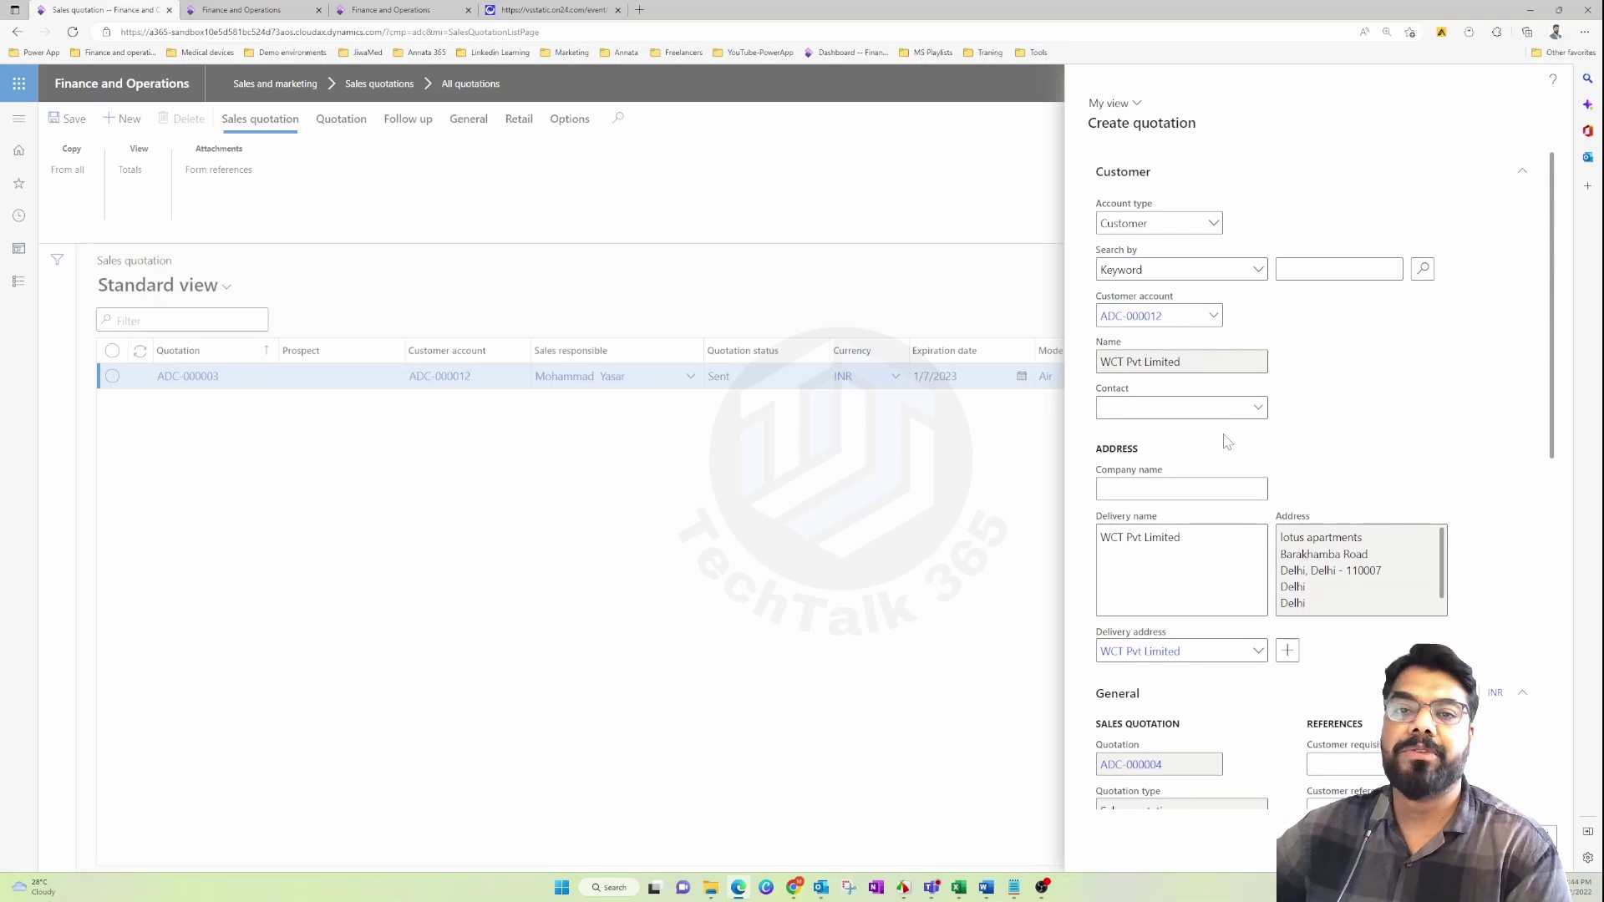
Create the quotation together with an opportunity record, and choose item P-000005, Alloy Wheels 14", for its first line
scroll(1225, 441, "down", 8)
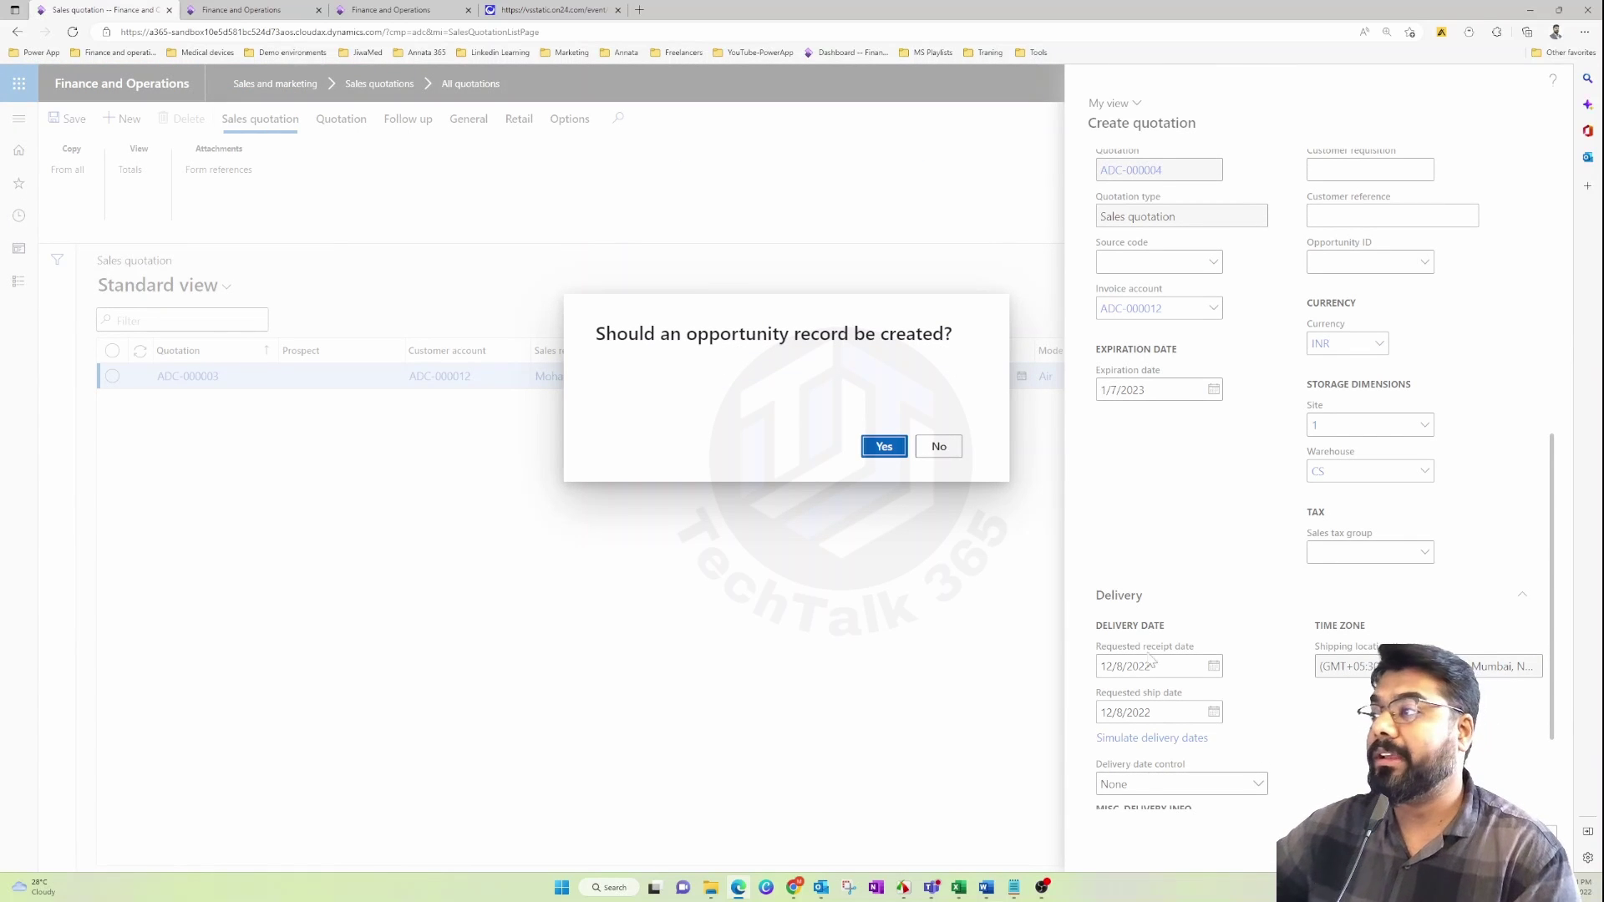
left_click(886, 451)
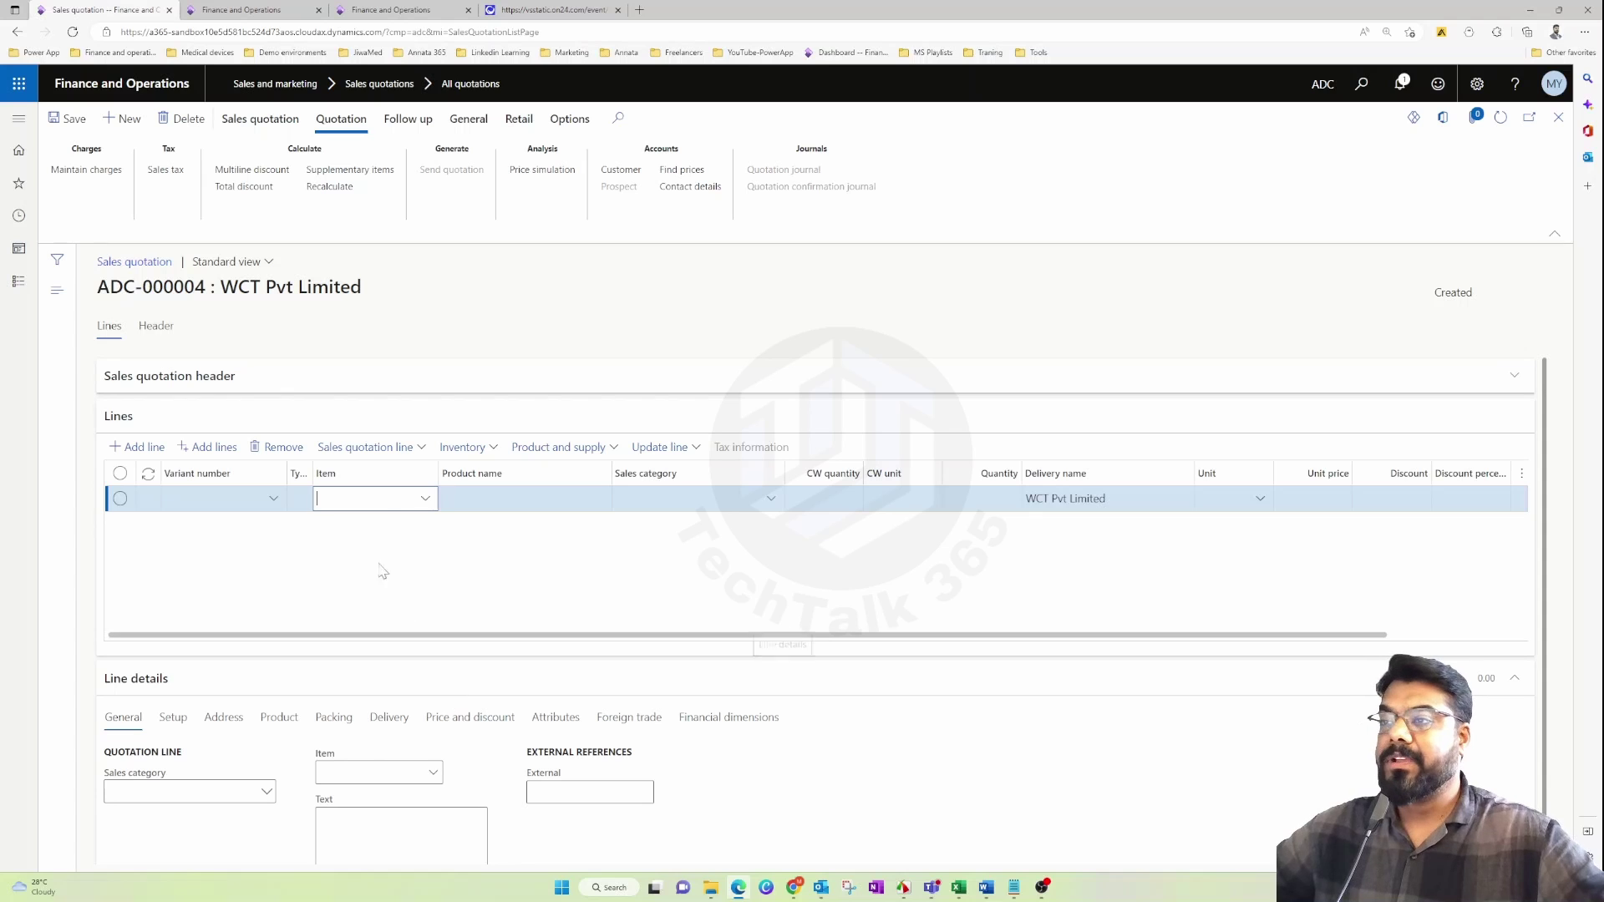
left_click(368, 500)
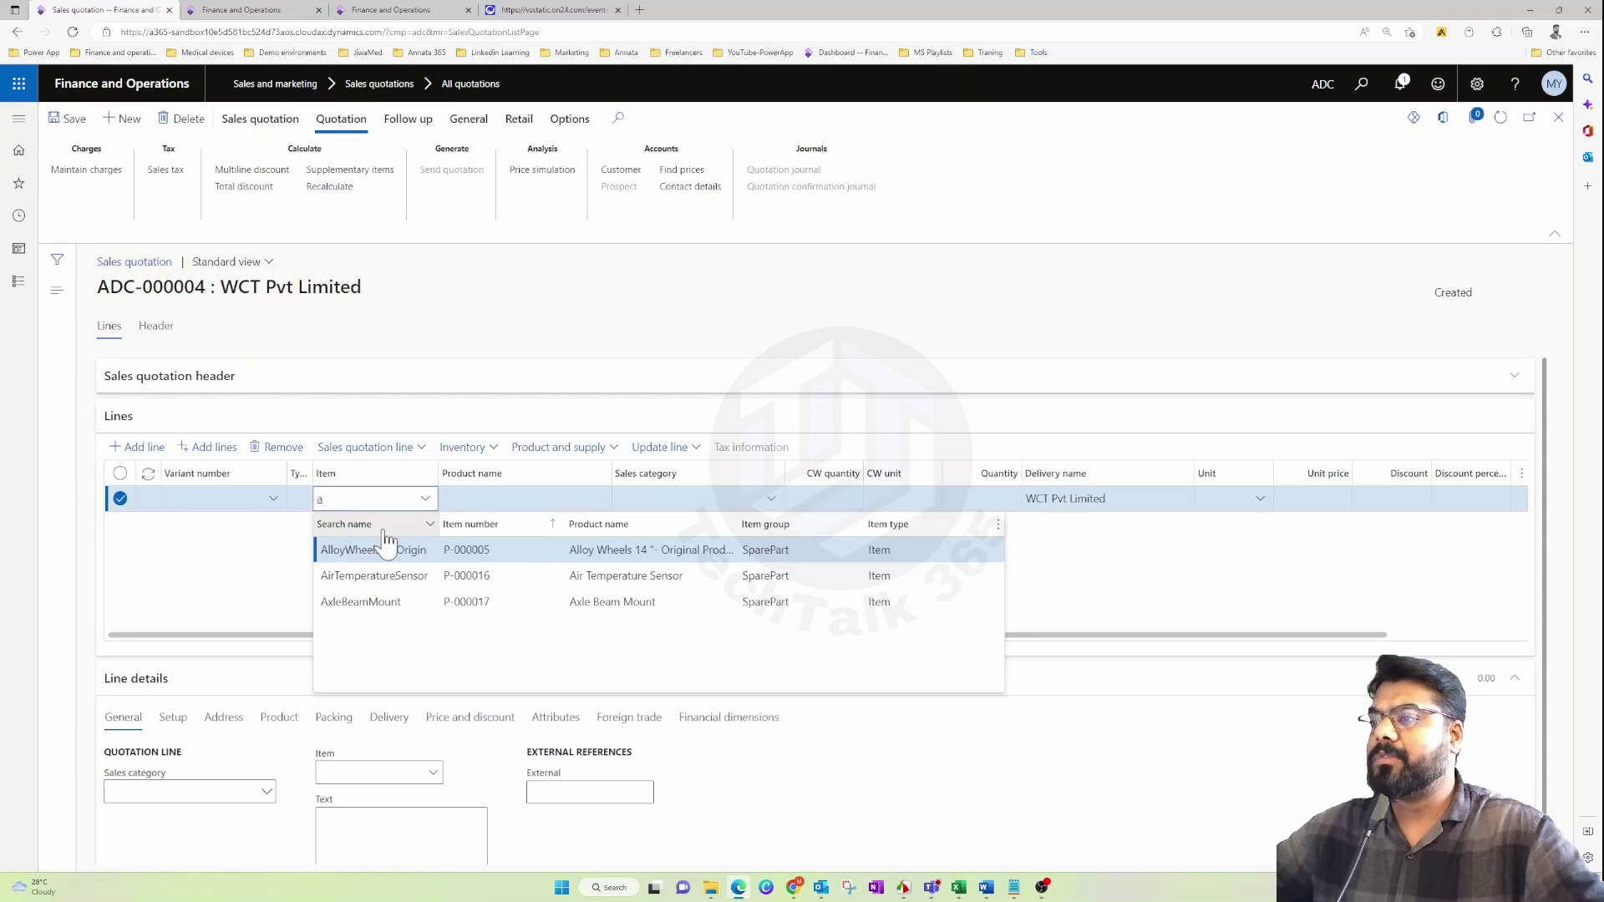
left_click(398, 549)
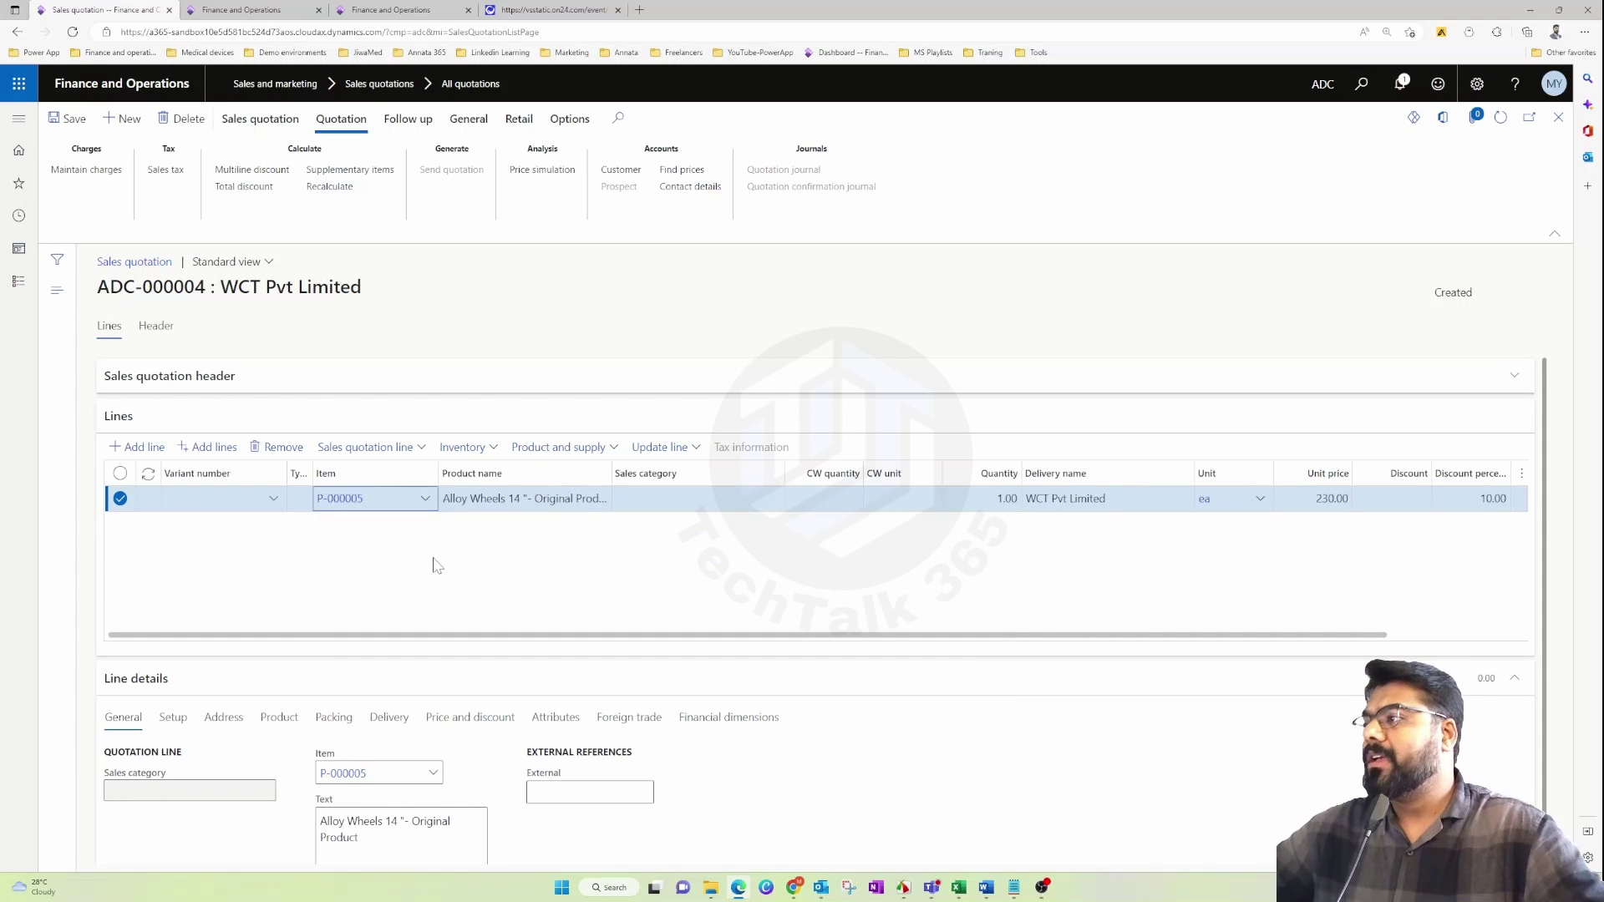
Send the quotation with Print quotation set to Yes
left_click_drag(702, 634, 841, 634)
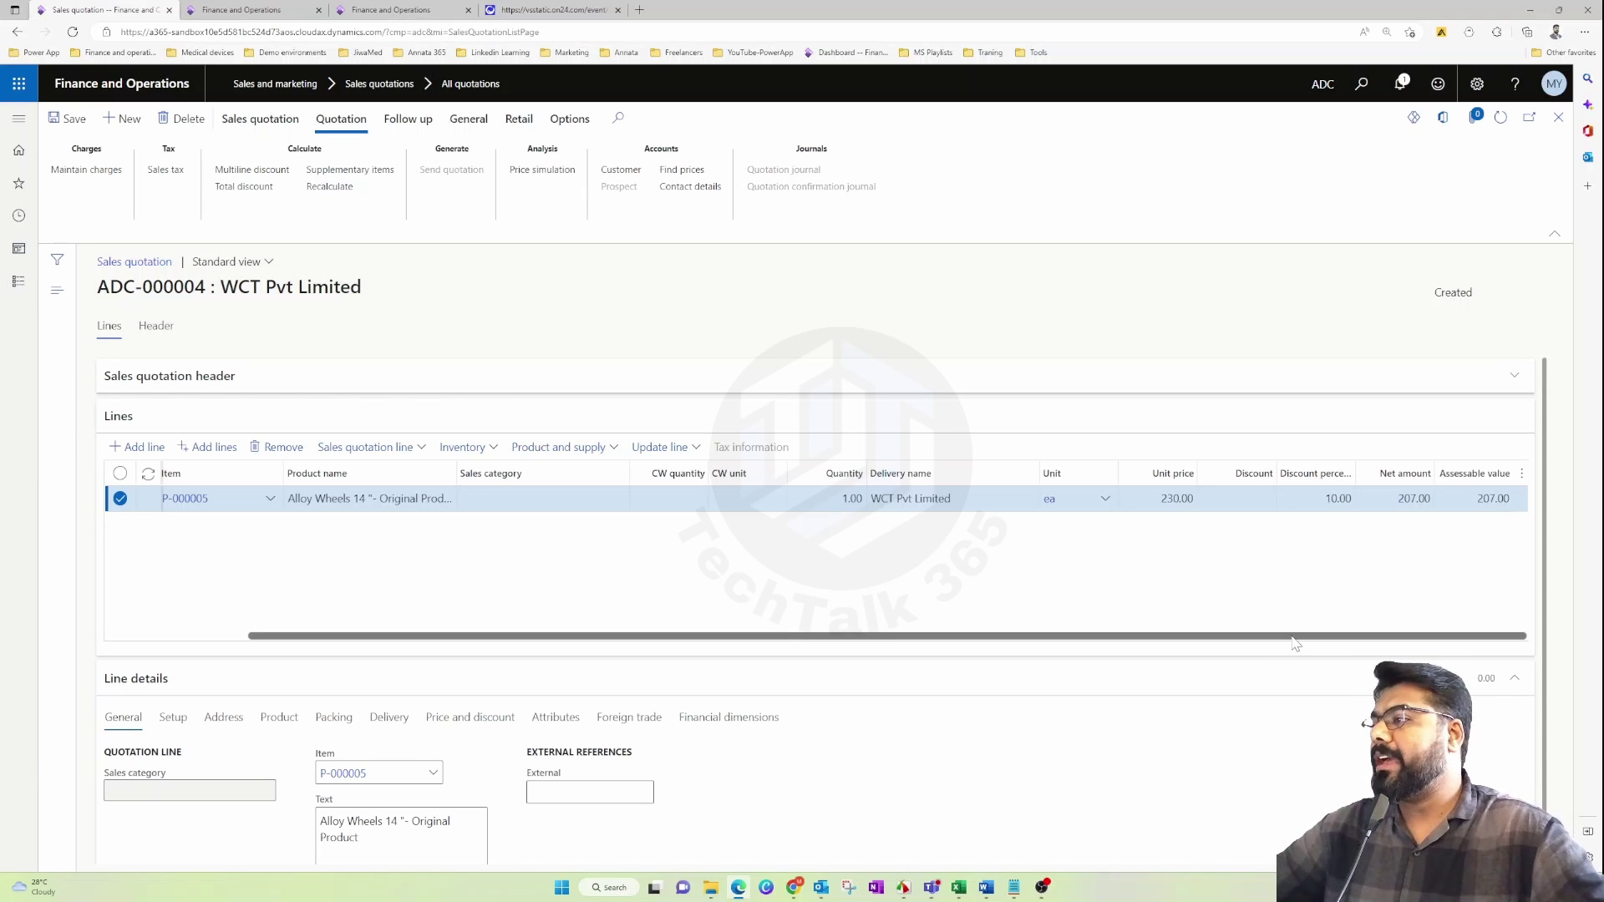
left_click_drag(1293, 643, 1163, 655)
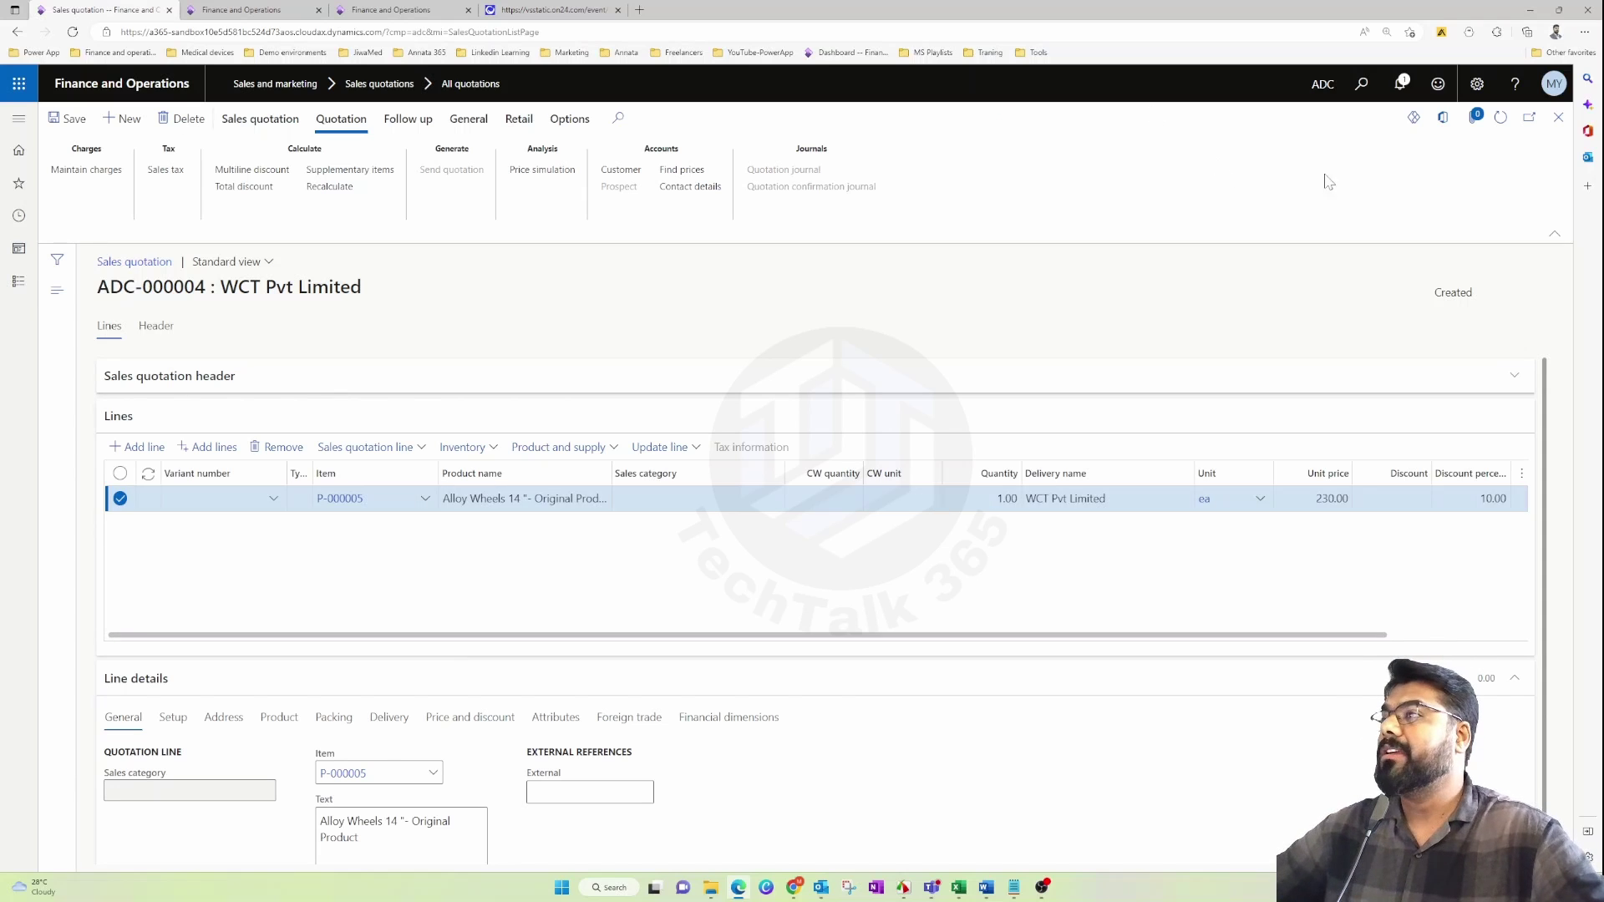
left_click(457, 185)
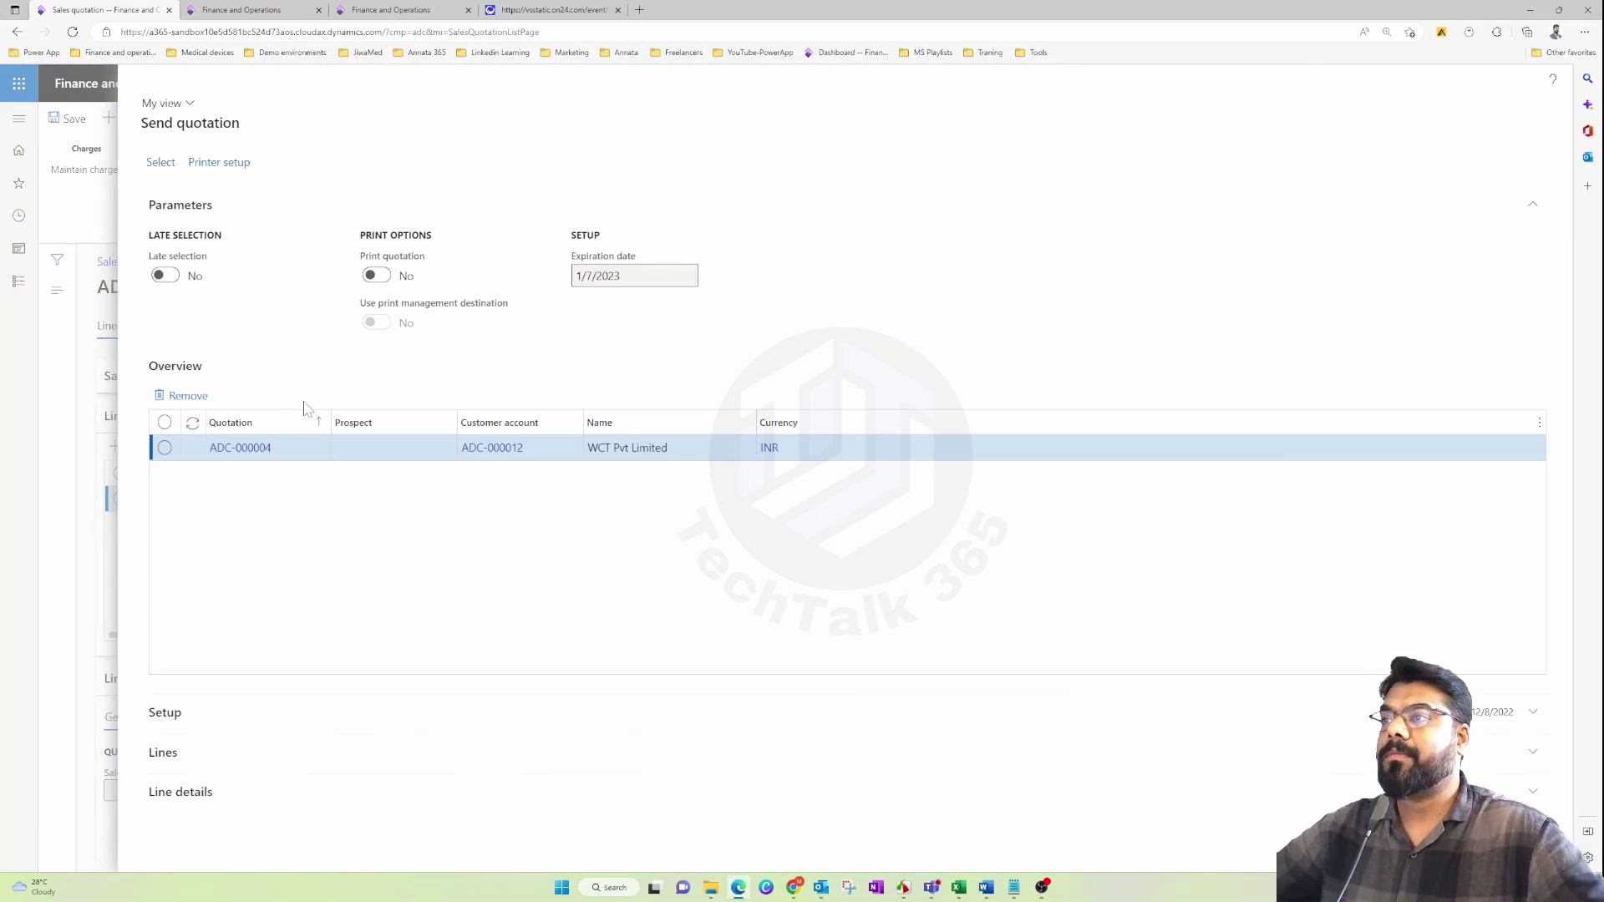
left_click(376, 275)
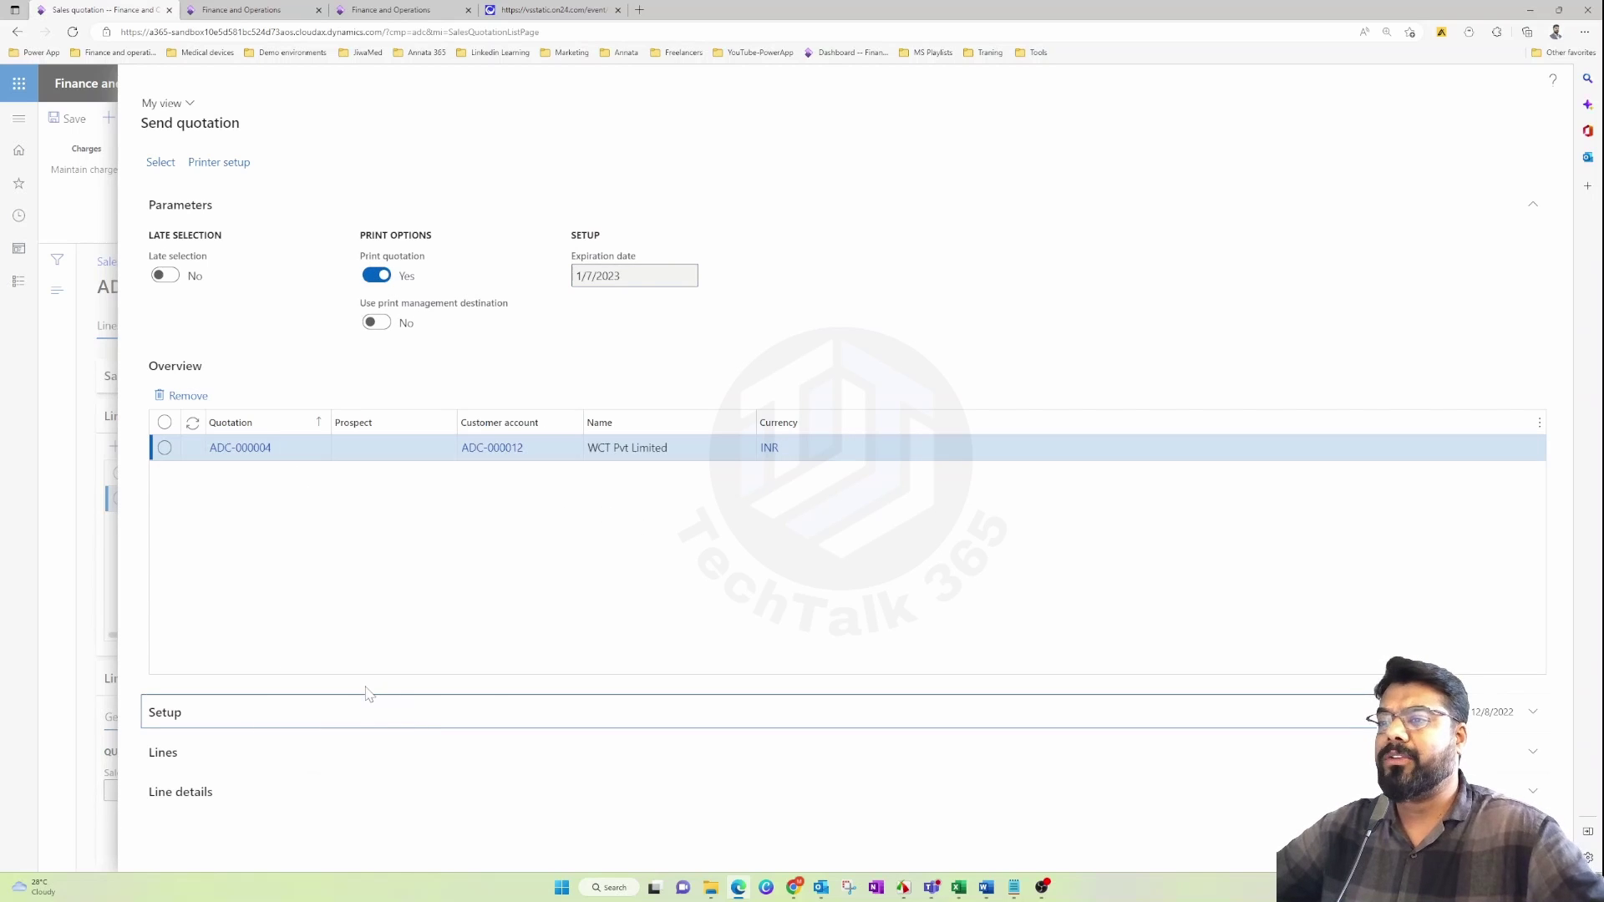
left_click(451, 712)
left_click(420, 456)
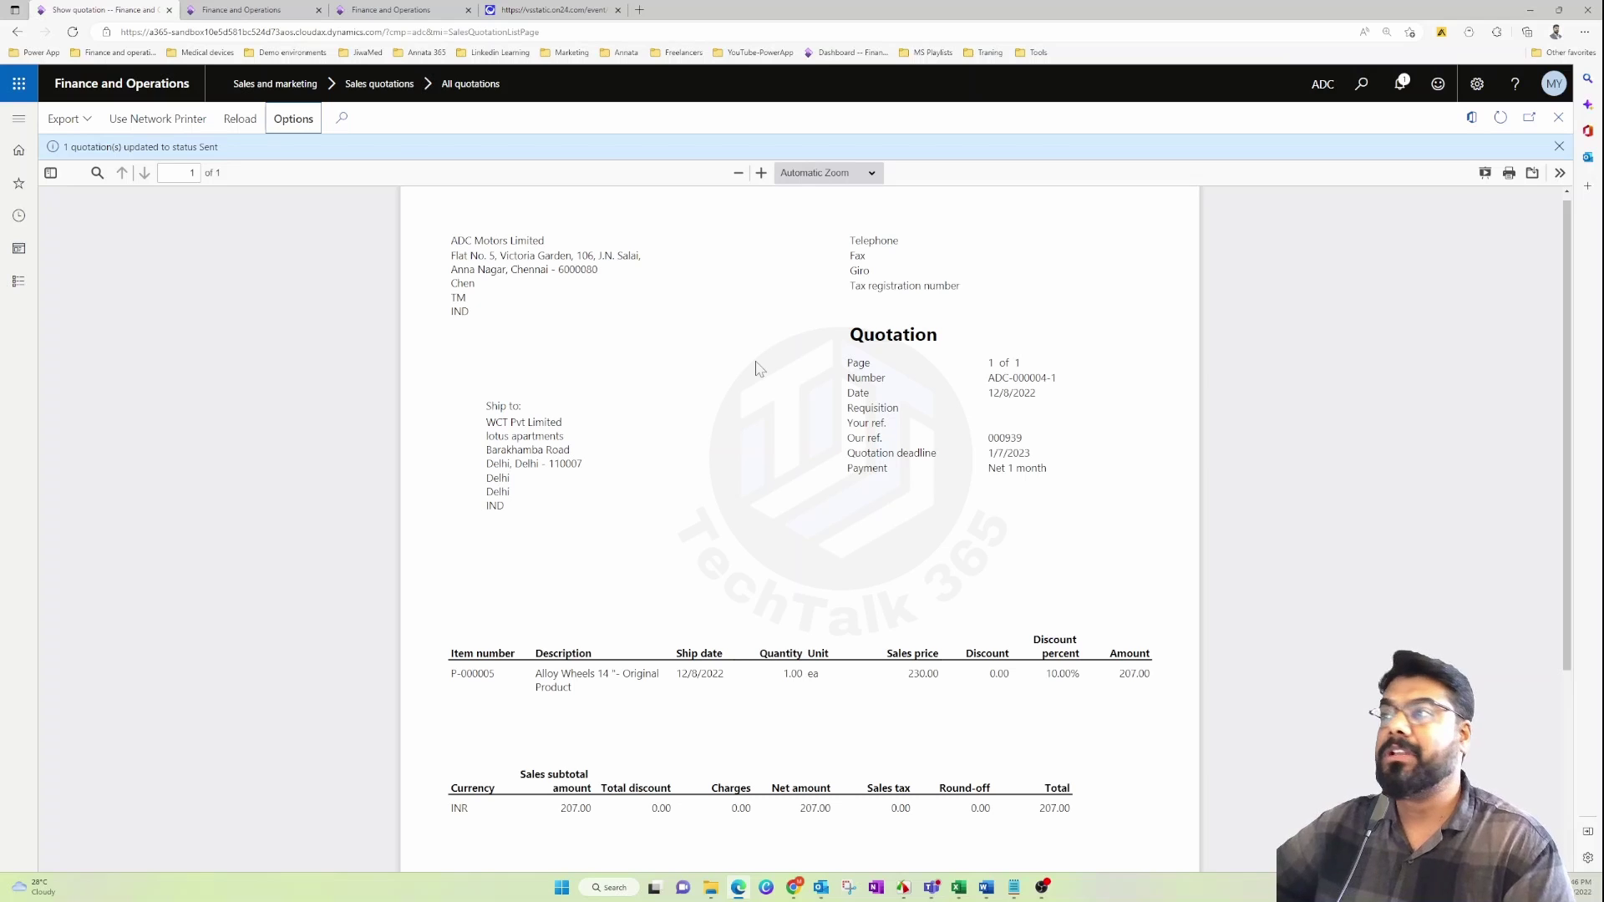
View the printed quotation at page width and examine its number, deadline, payment terms, item line and totals
left_click(877, 179)
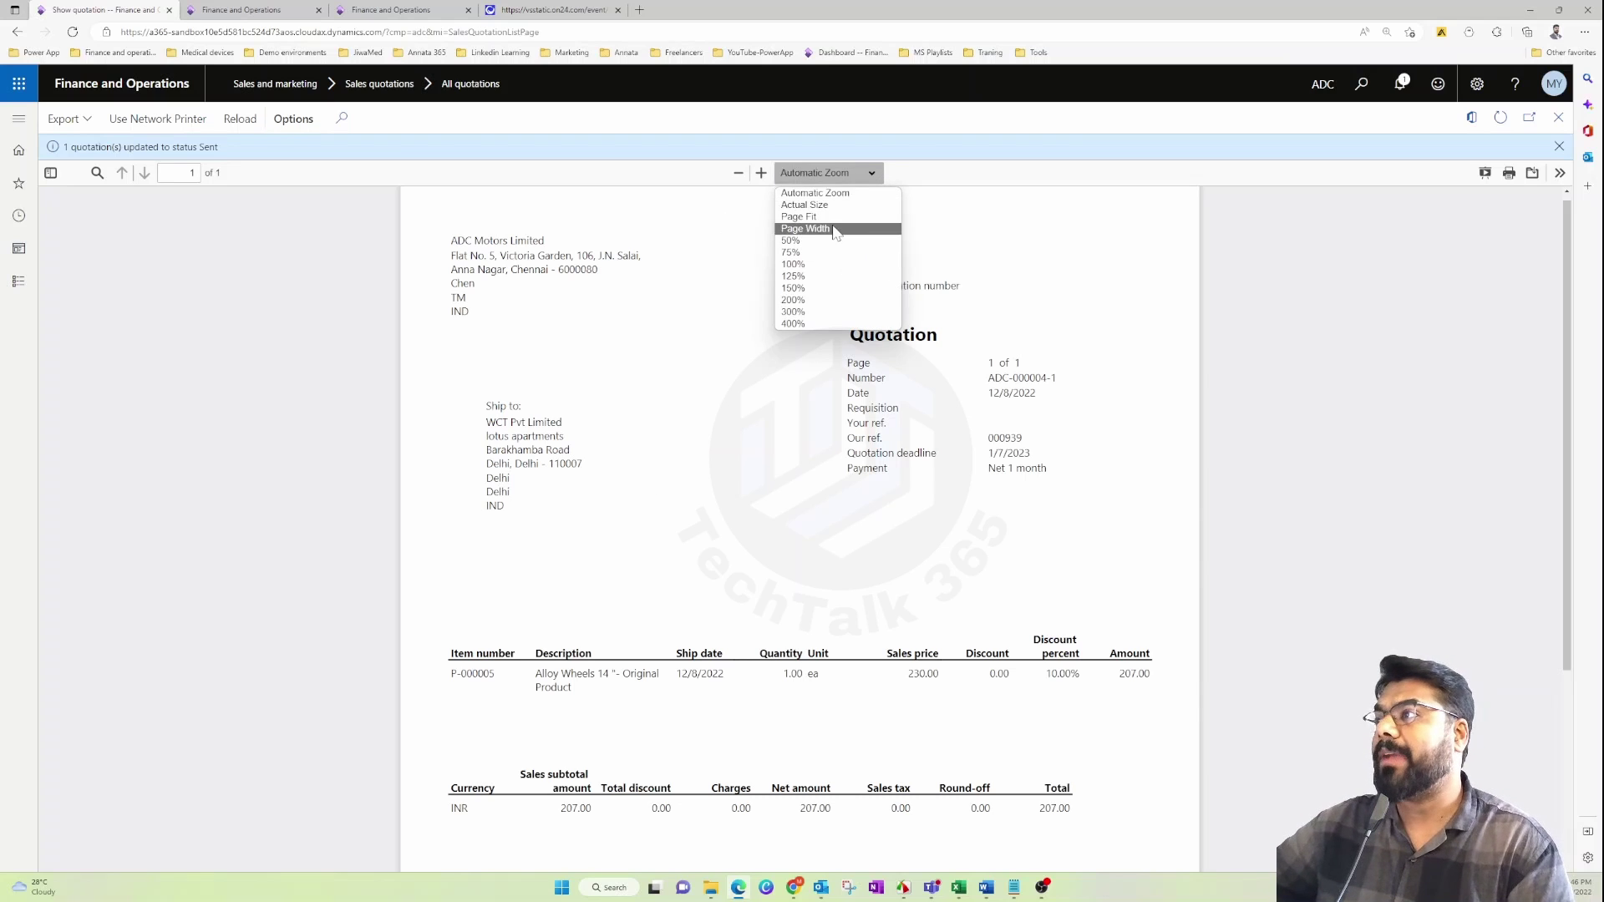
left_click(836, 239)
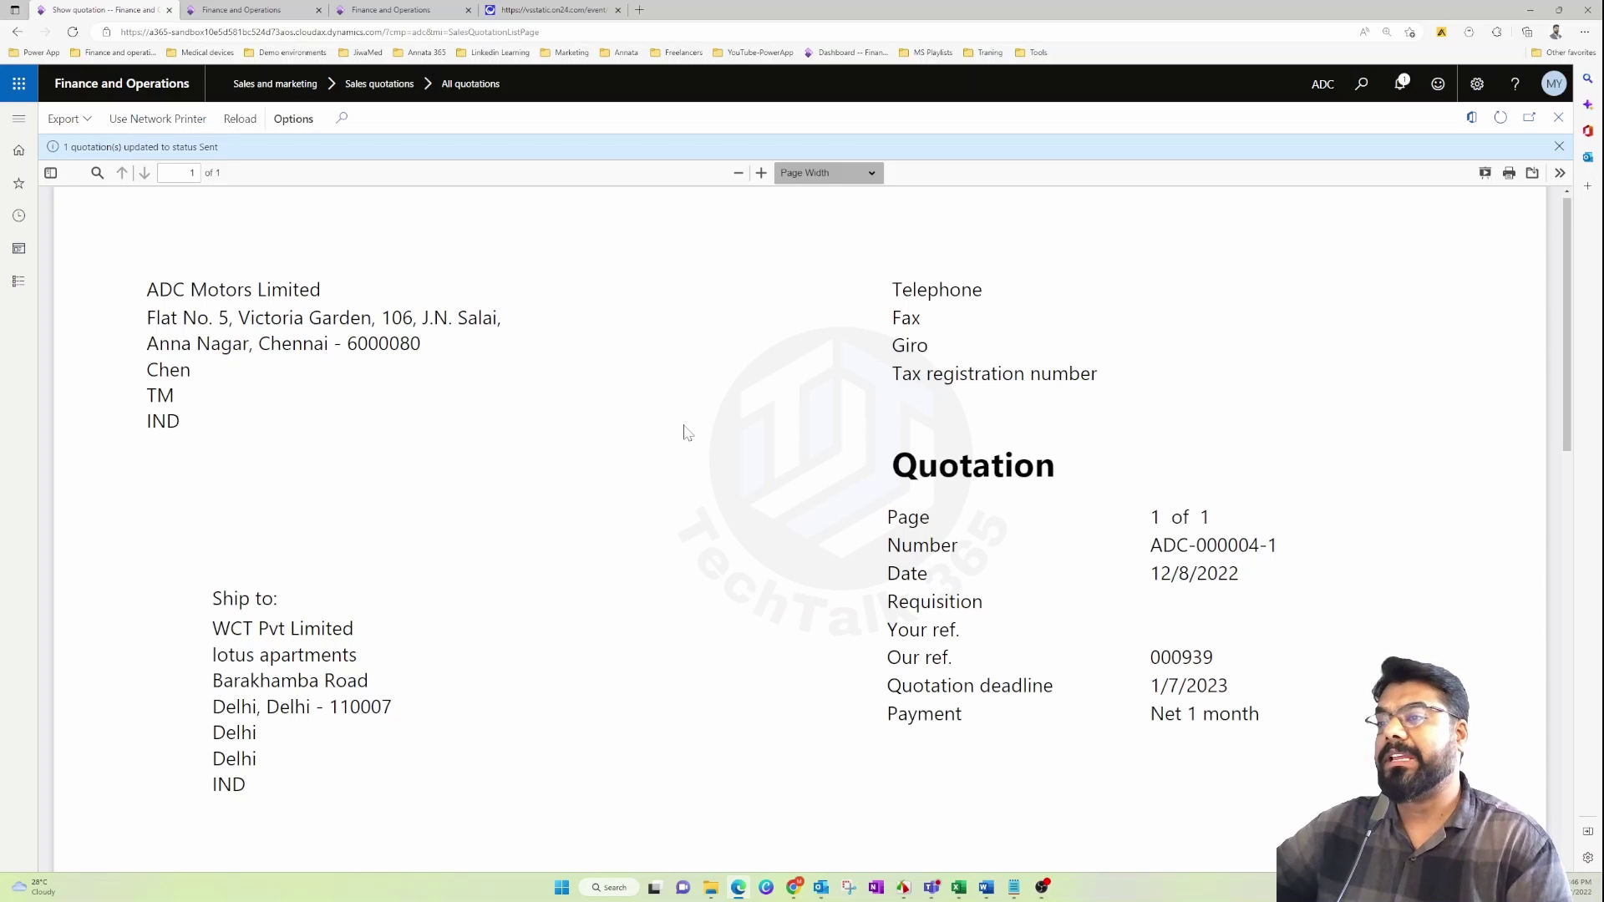
scroll(686, 432, "down", 3)
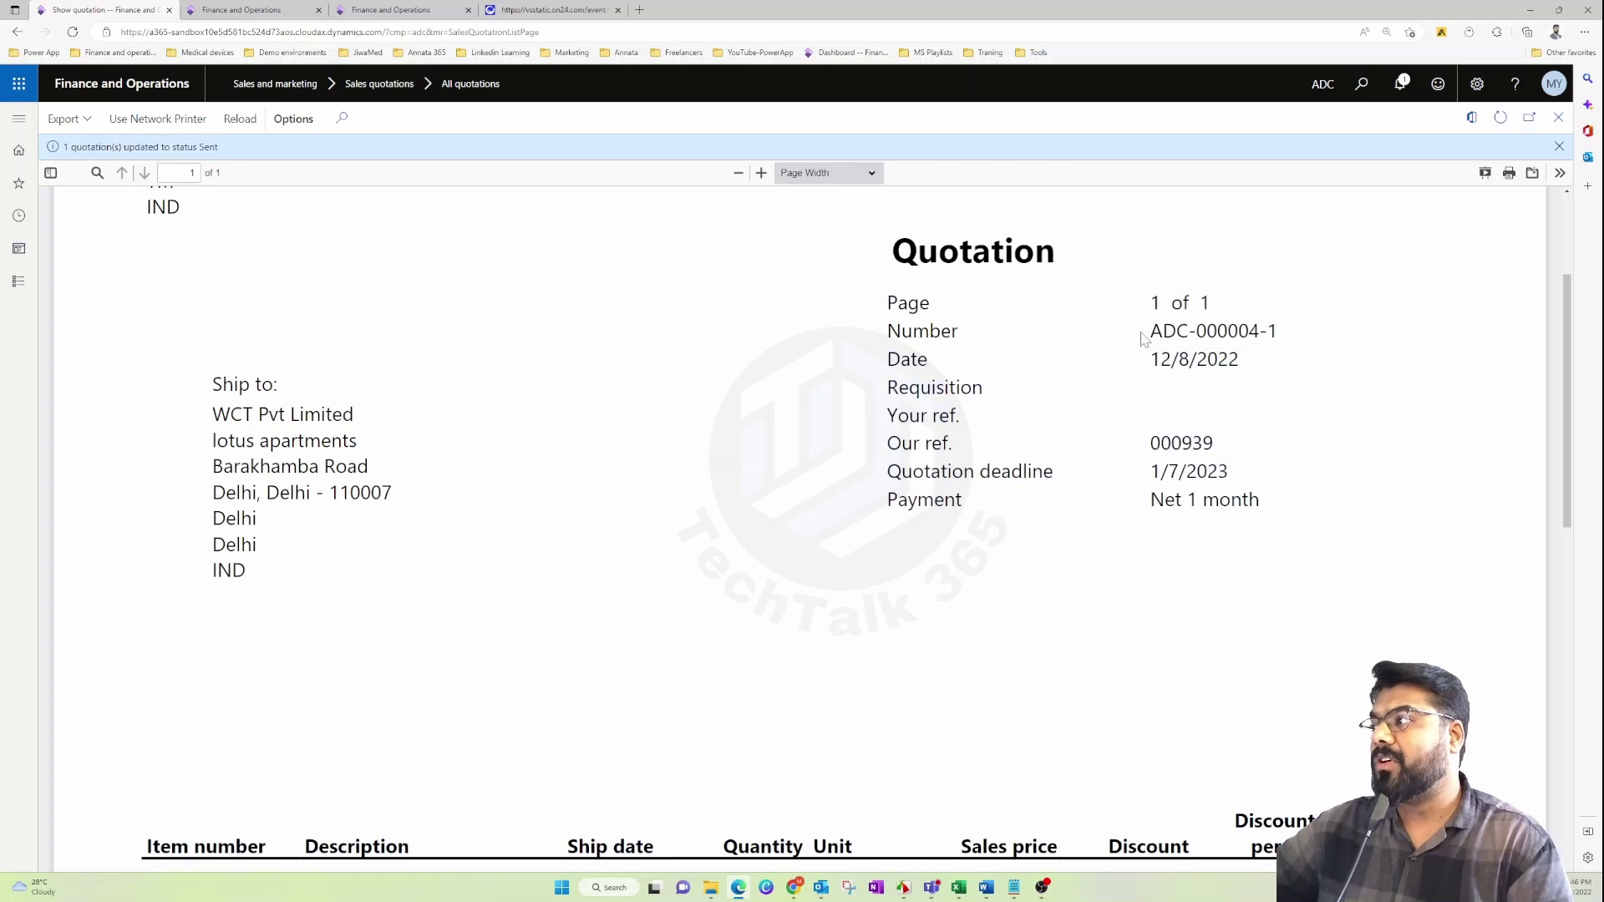
left_click_drag(1289, 344, 1084, 332)
scroll(1084, 332, "down", 3)
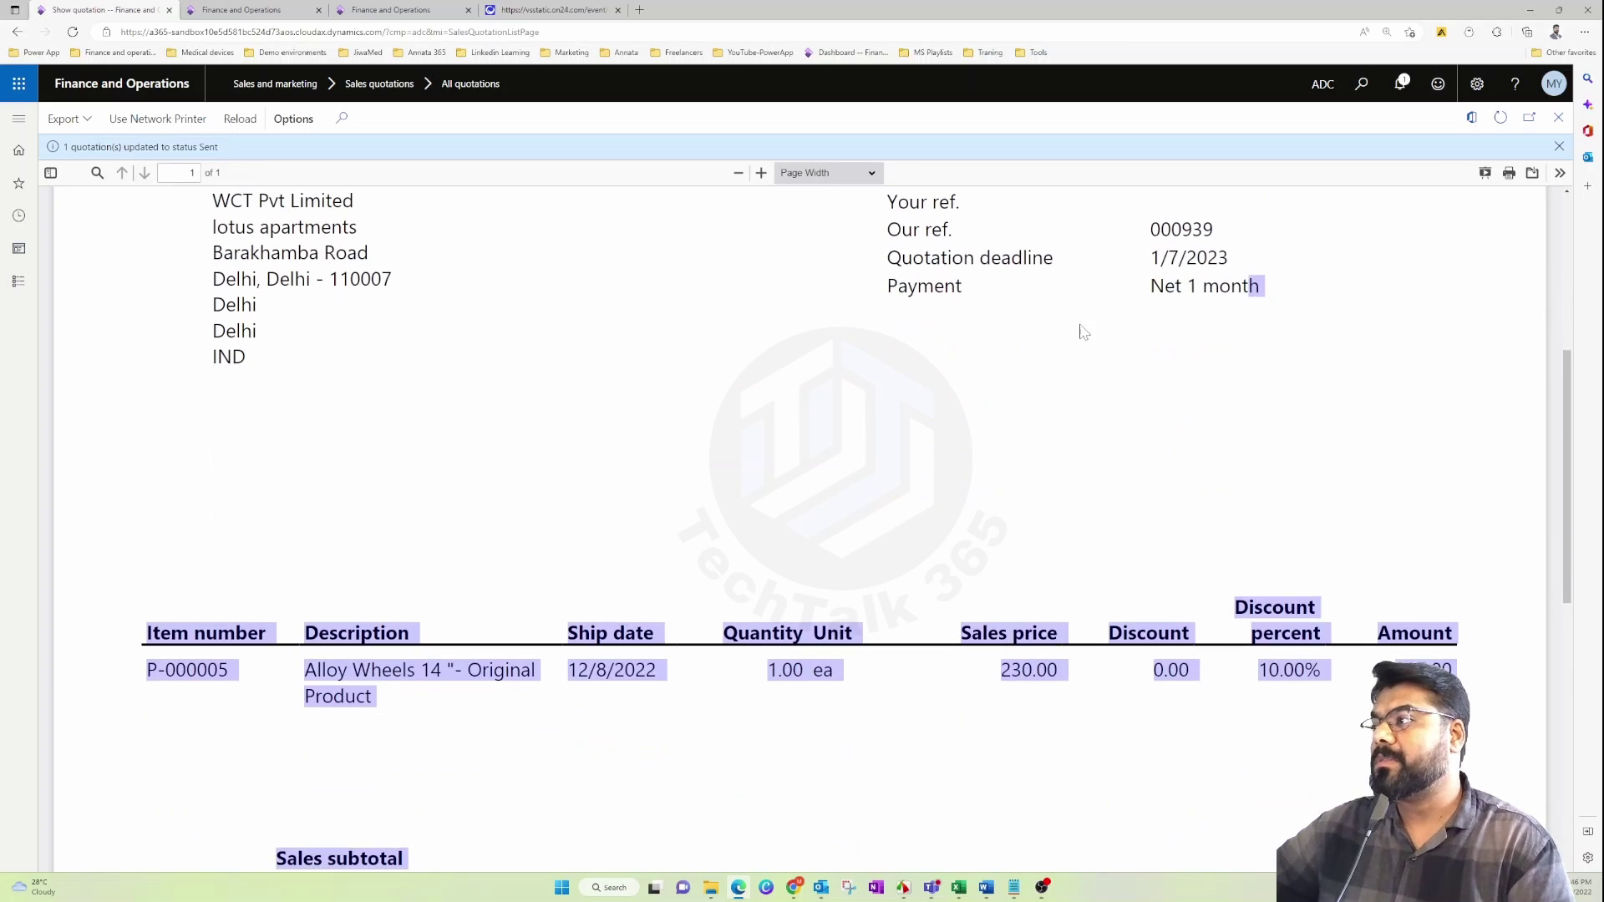
left_click(1239, 259)
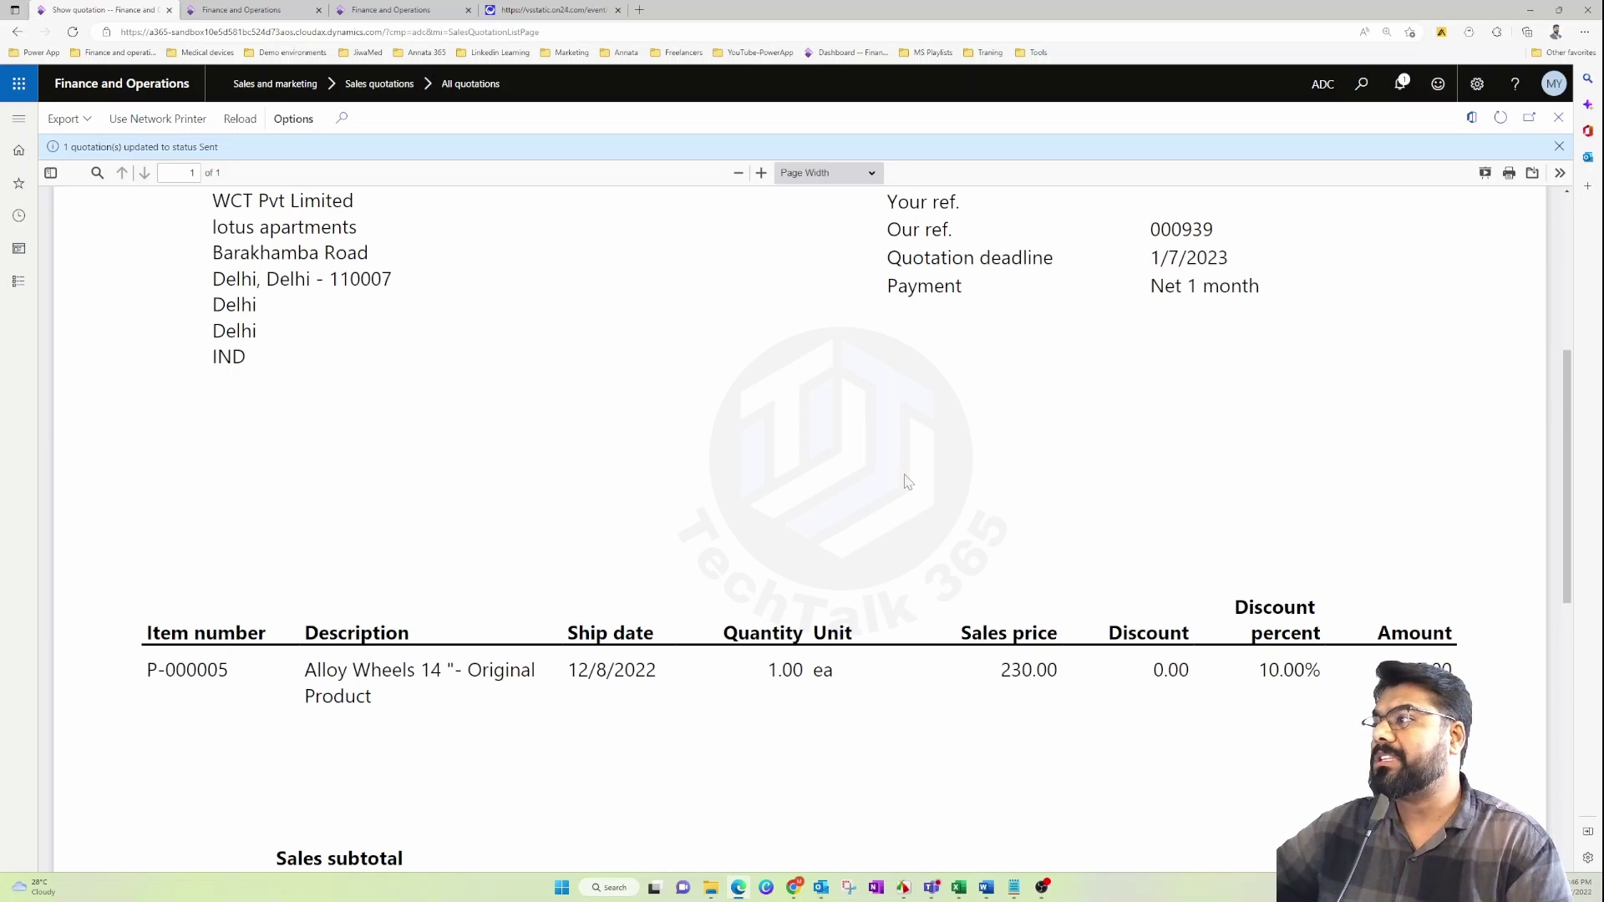
scroll(906, 482, "down", 6)
scroll(798, 502, "up", 3)
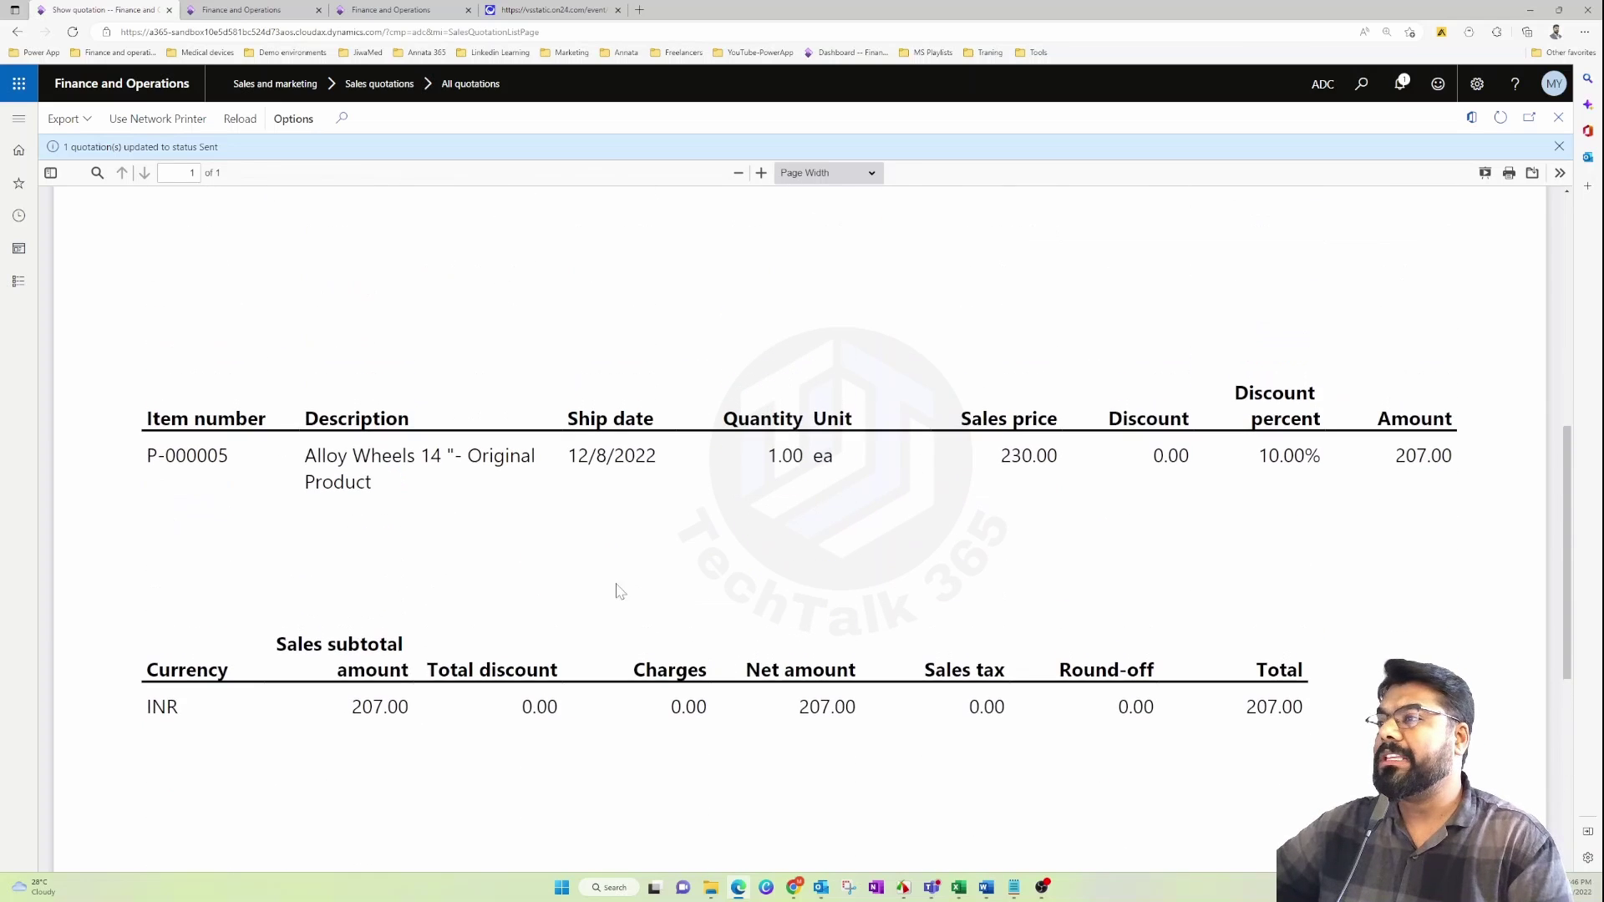
Finish reading the printed quotation's item line and totals, and return to the quotation's lines
scroll(698, 512, "down", 7)
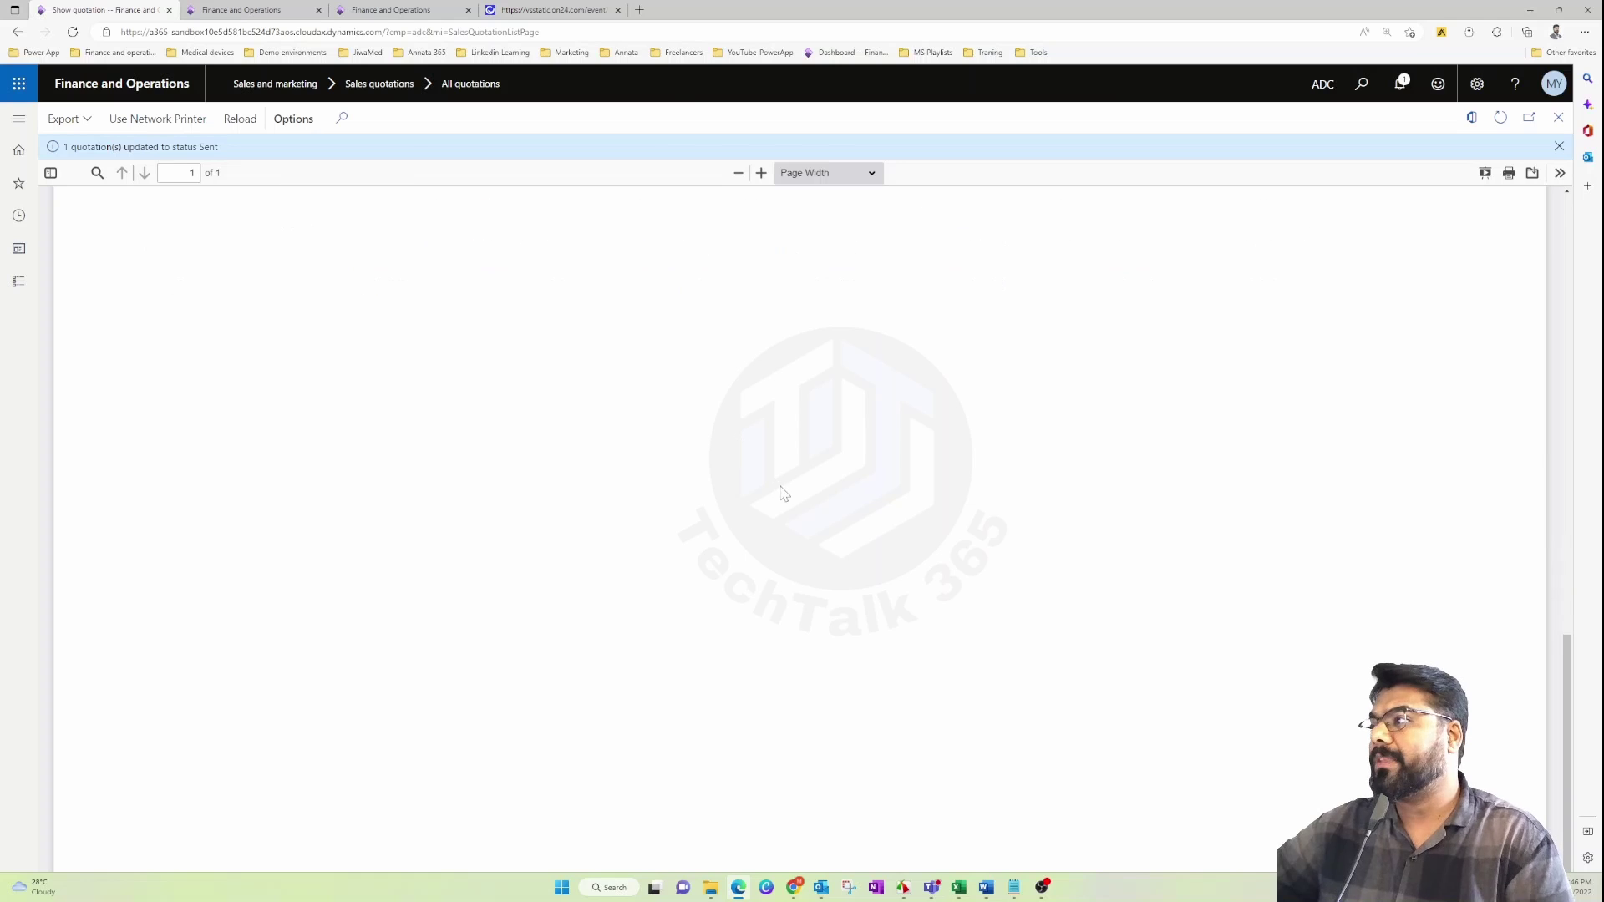
scroll(941, 454, "up", 10)
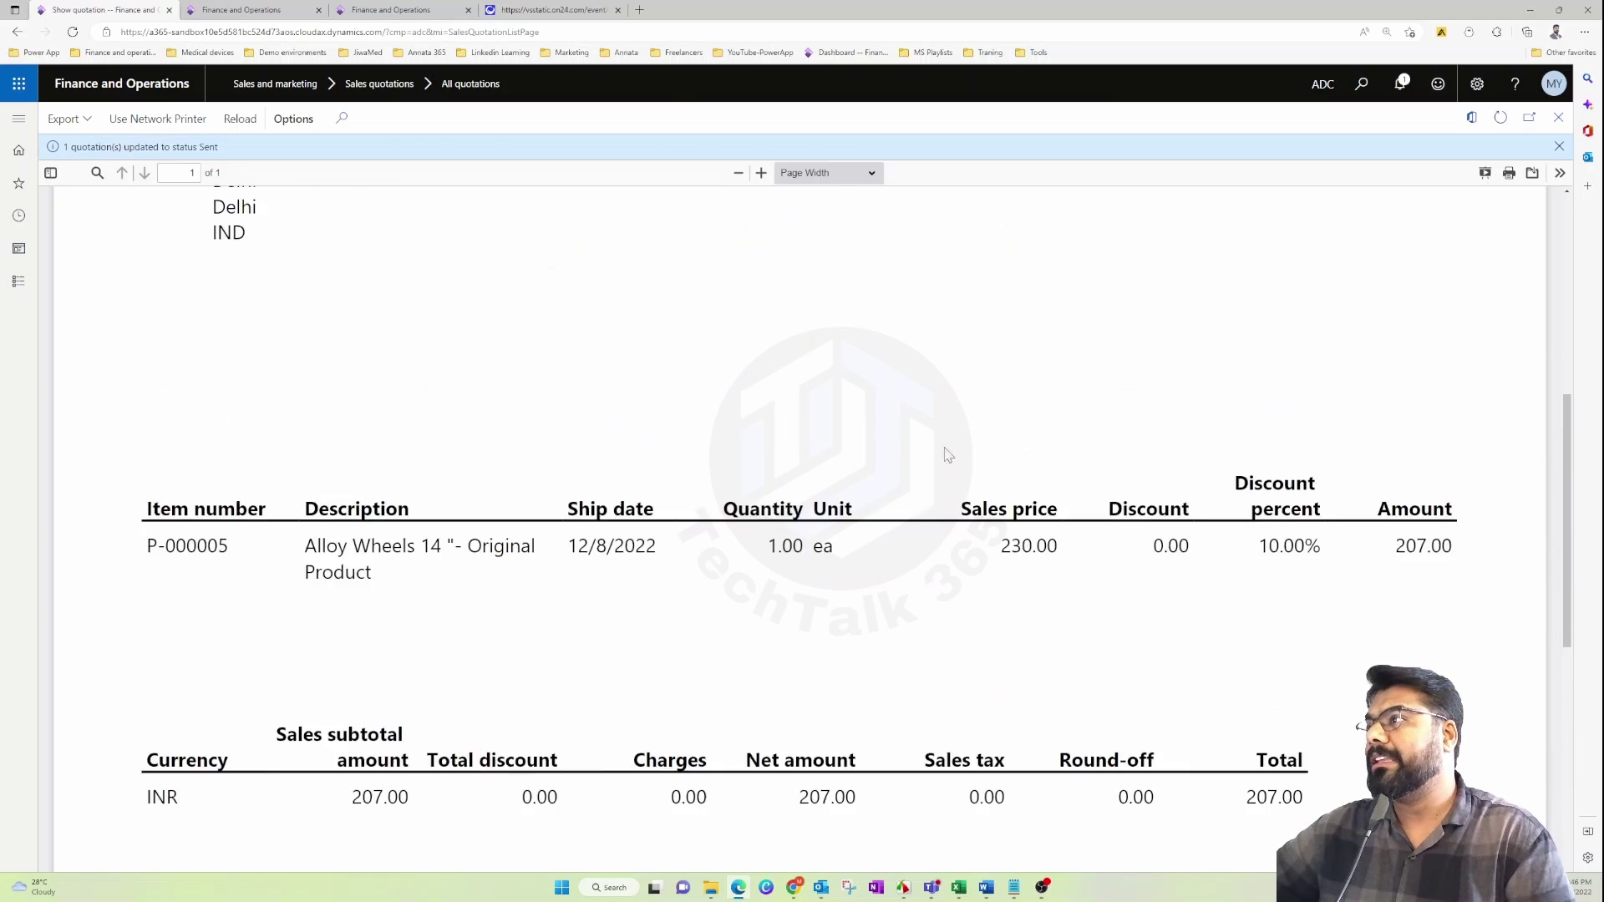
left_click(1559, 147)
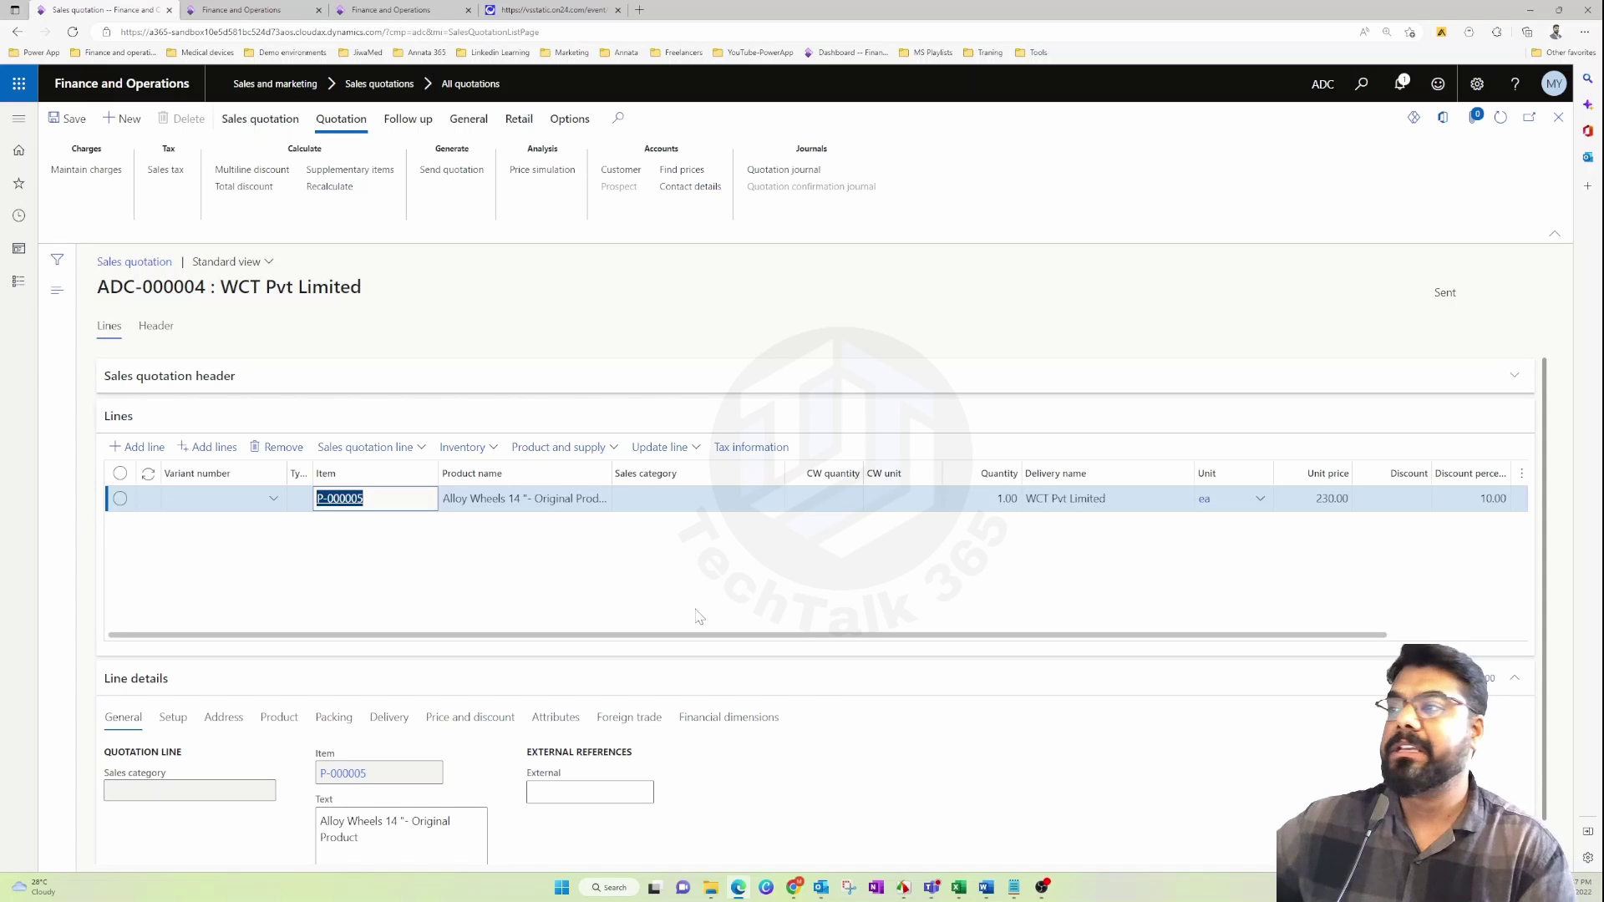
Set the unit price of the alloy wheels line to 220.00 and save the quotation
left_click_drag(716, 637, 927, 677)
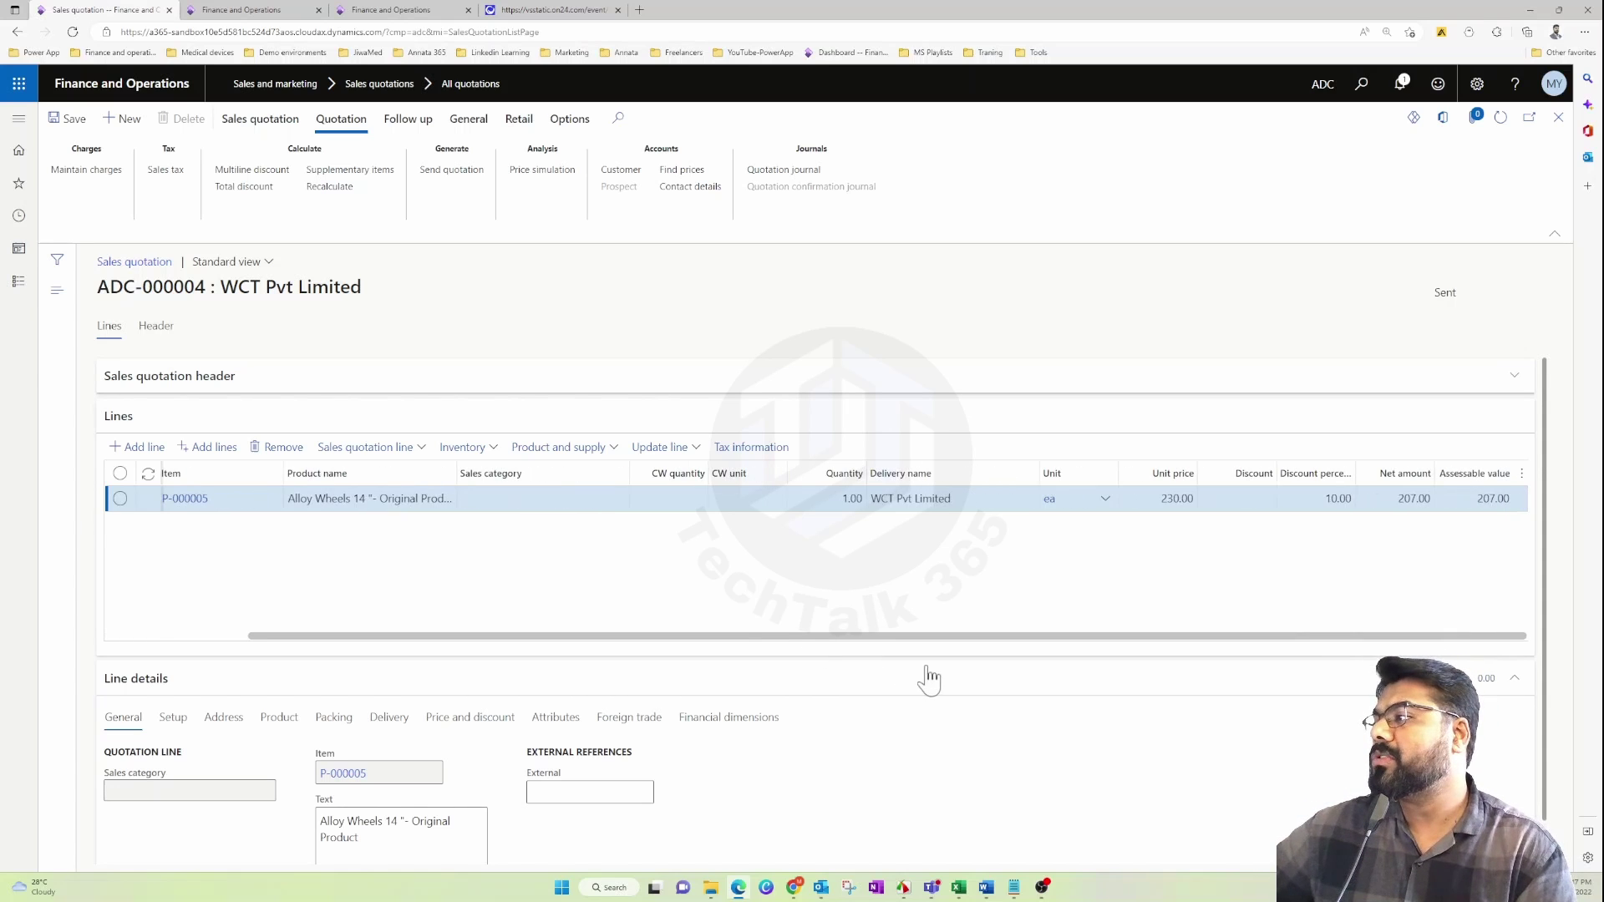
left_click(1180, 499)
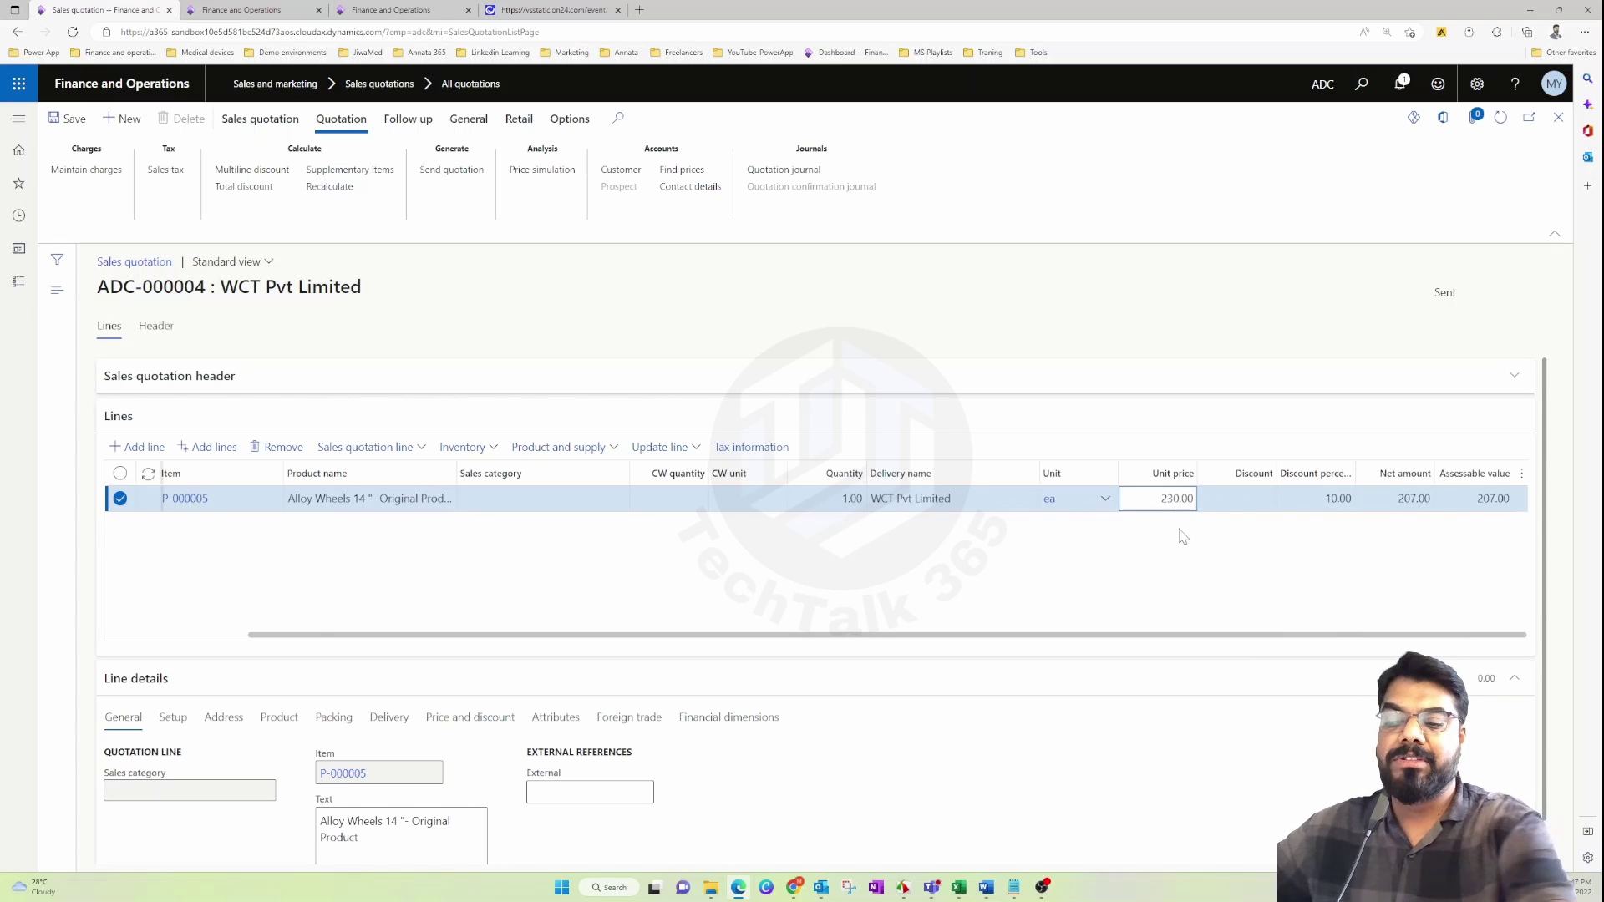
type("2")
left_click(1170, 553)
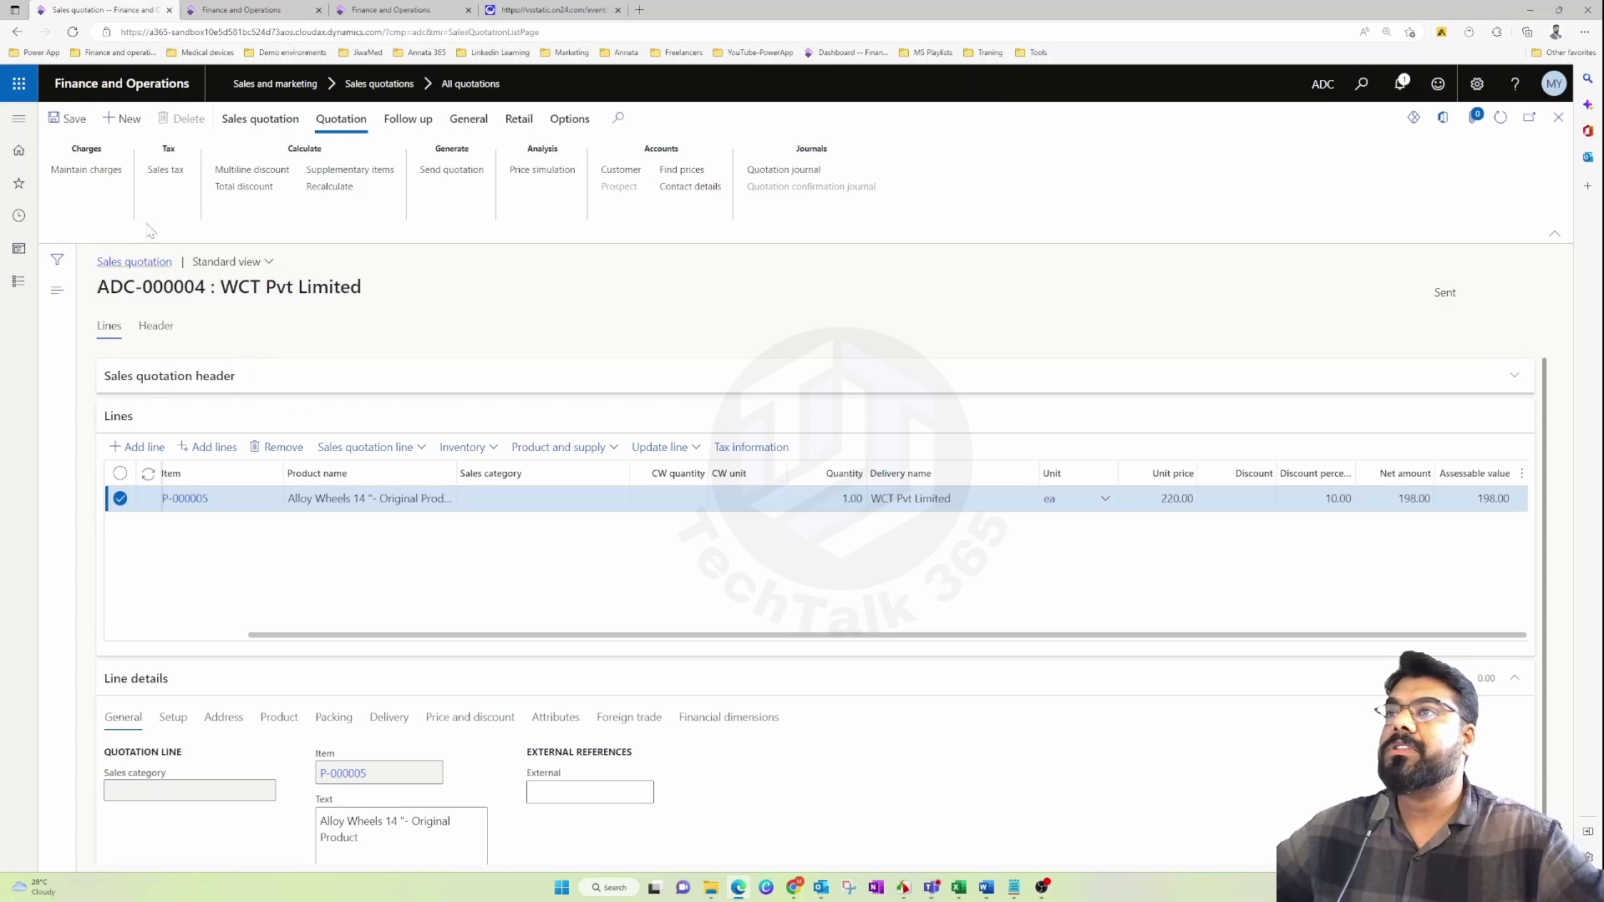
left_click(69, 118)
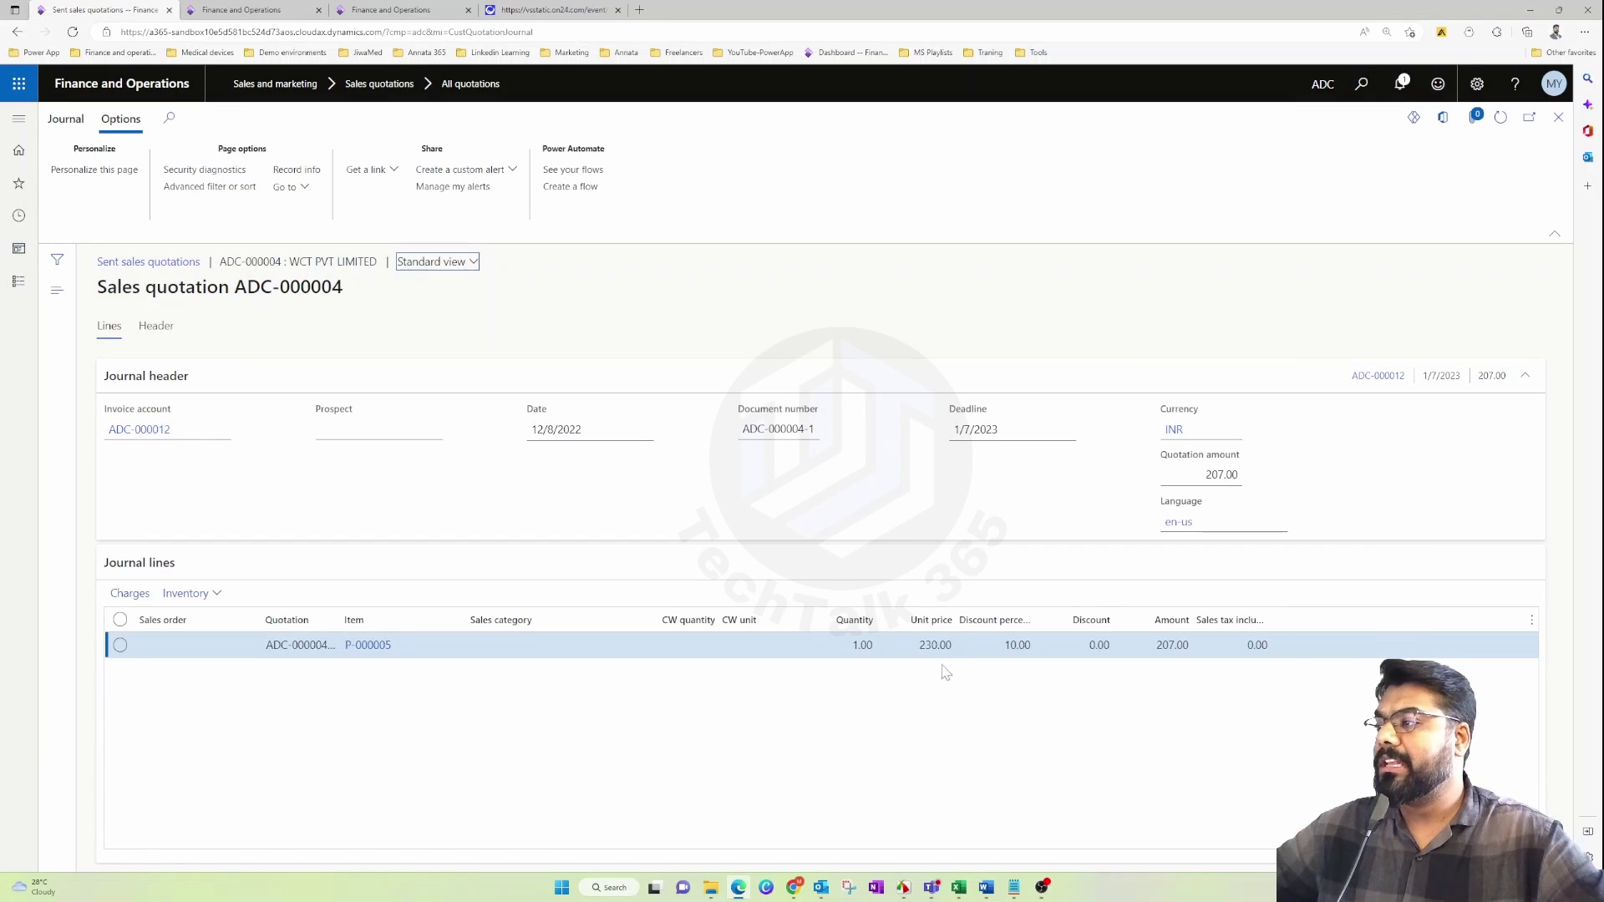
Check the unit price recorded on the first sent version's line in the quotation journal
left_click(934, 645)
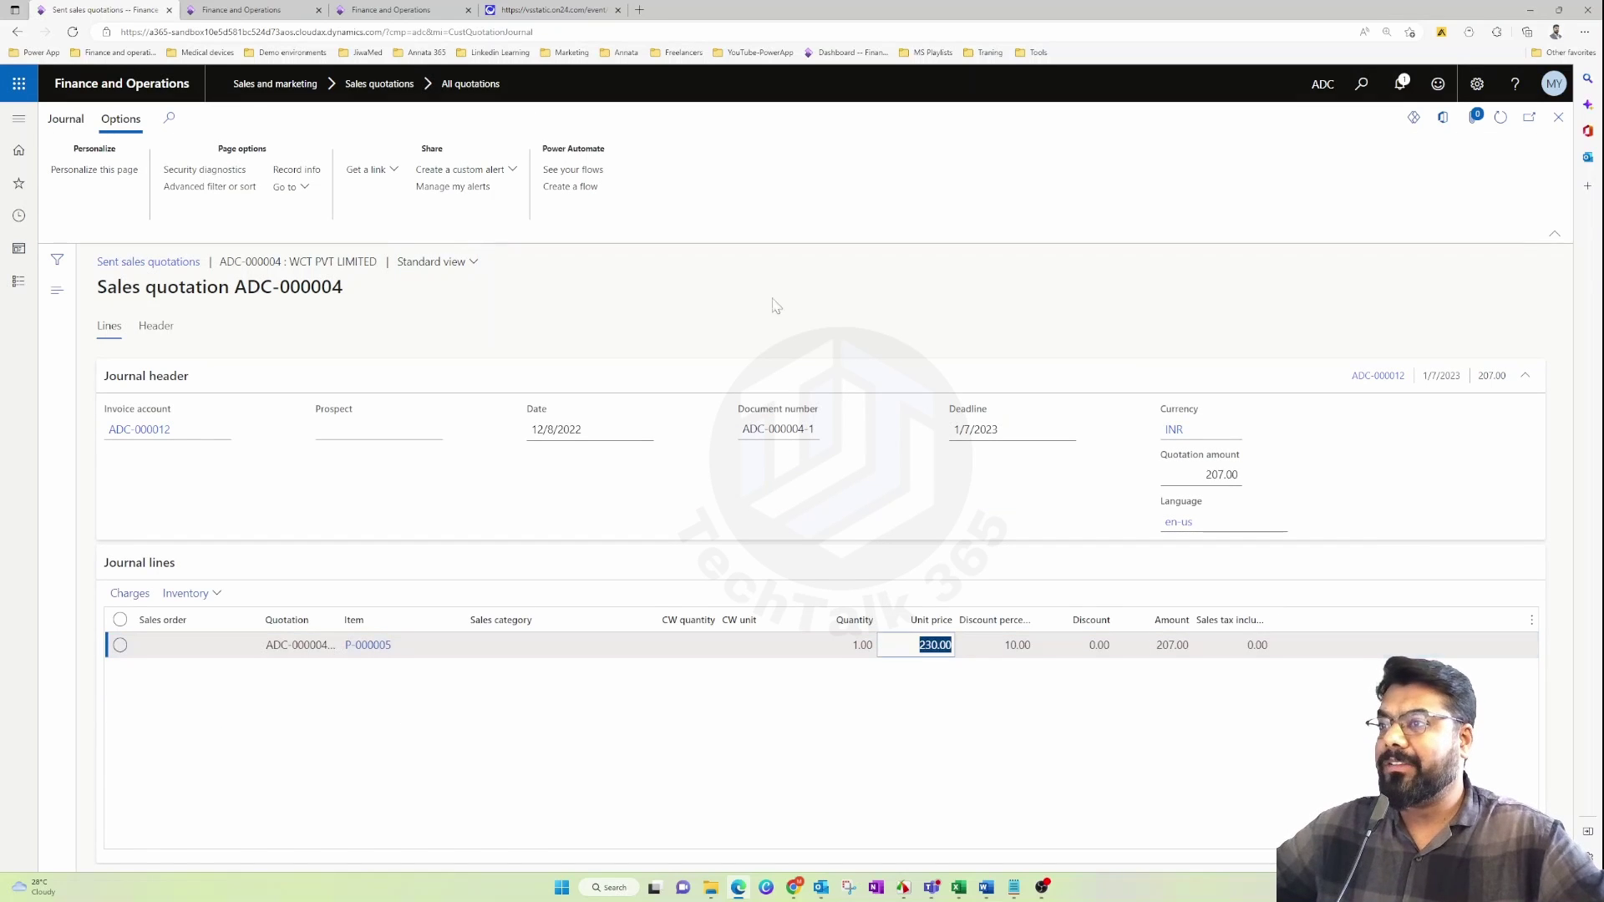
left_click(1048, 297)
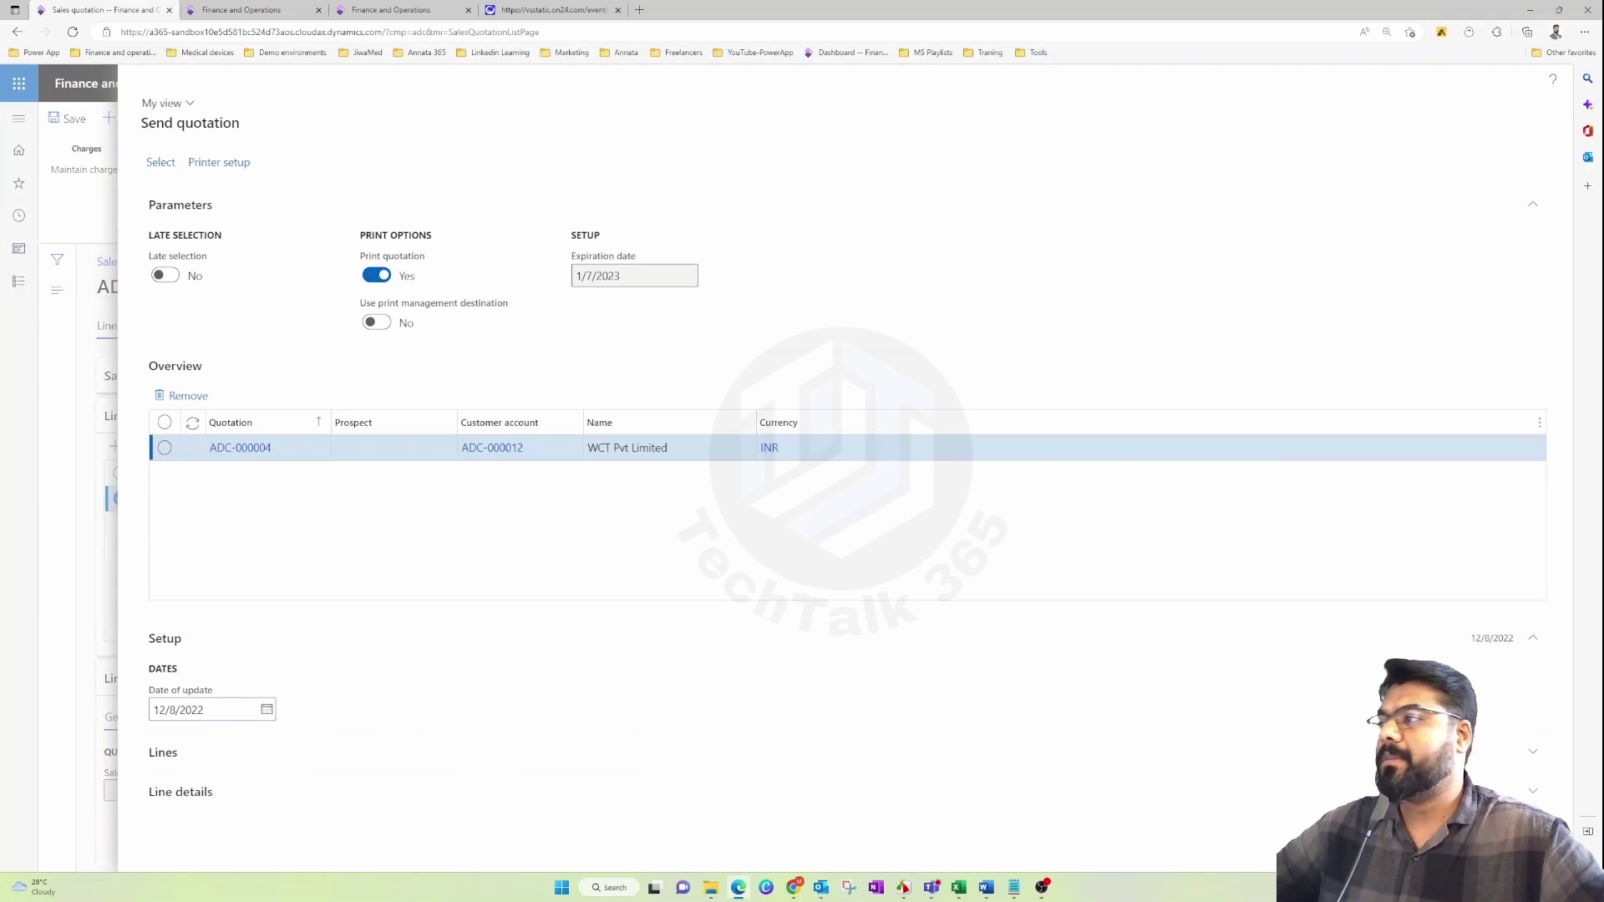
Send the revised quotation with Print quotation set to Yes, and review the new printout's item line and totals
key("Return")
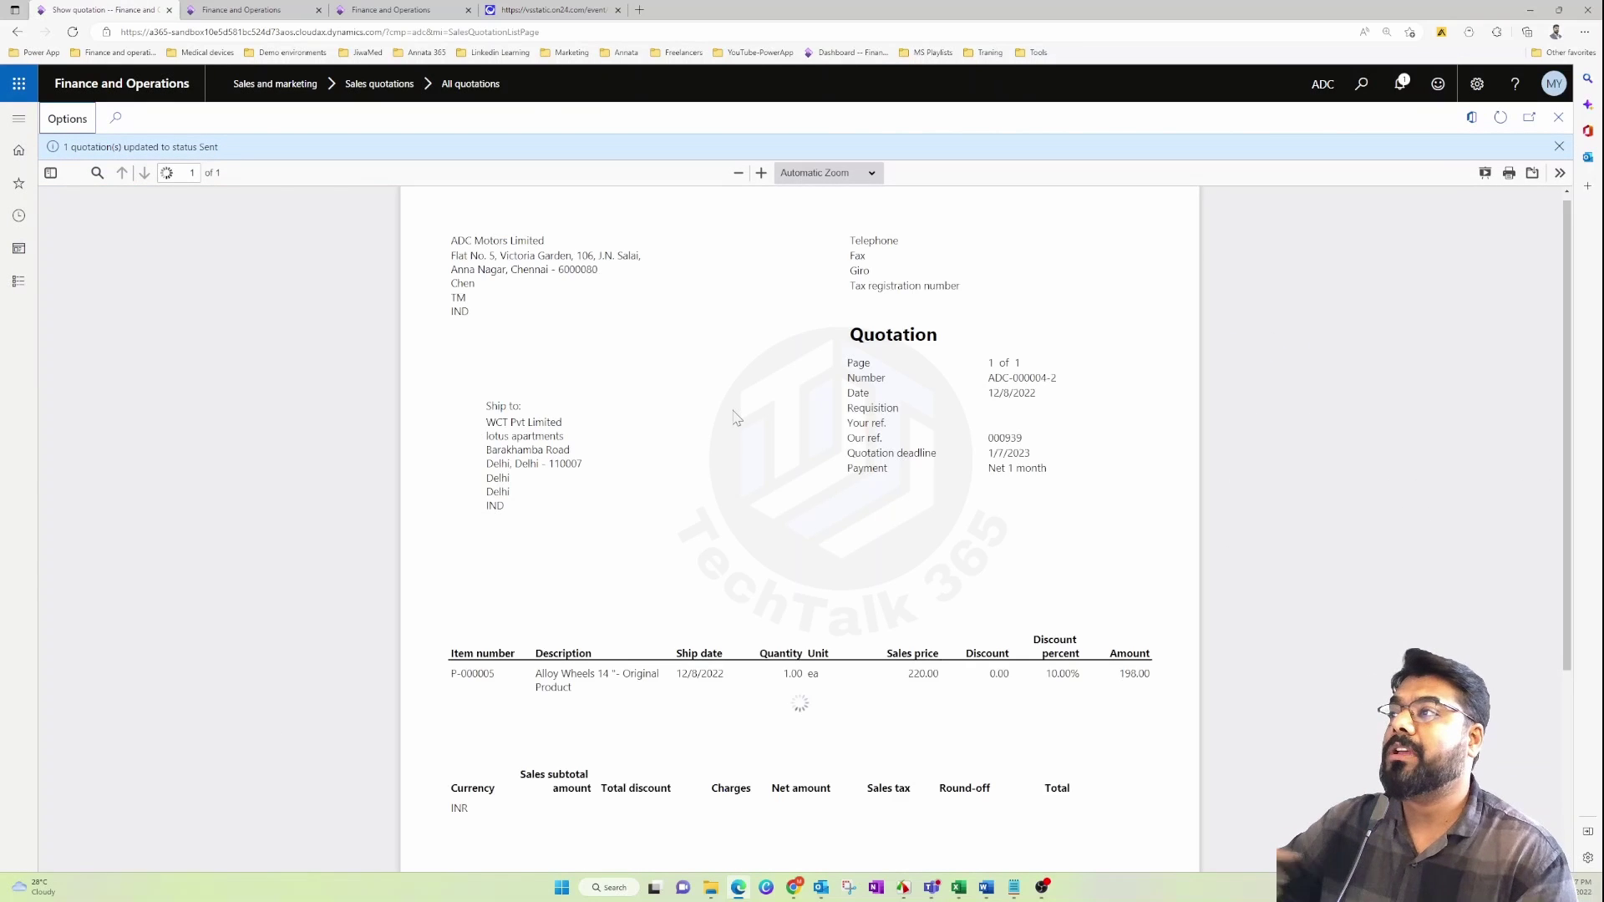
scroll(959, 668, "down", 2)
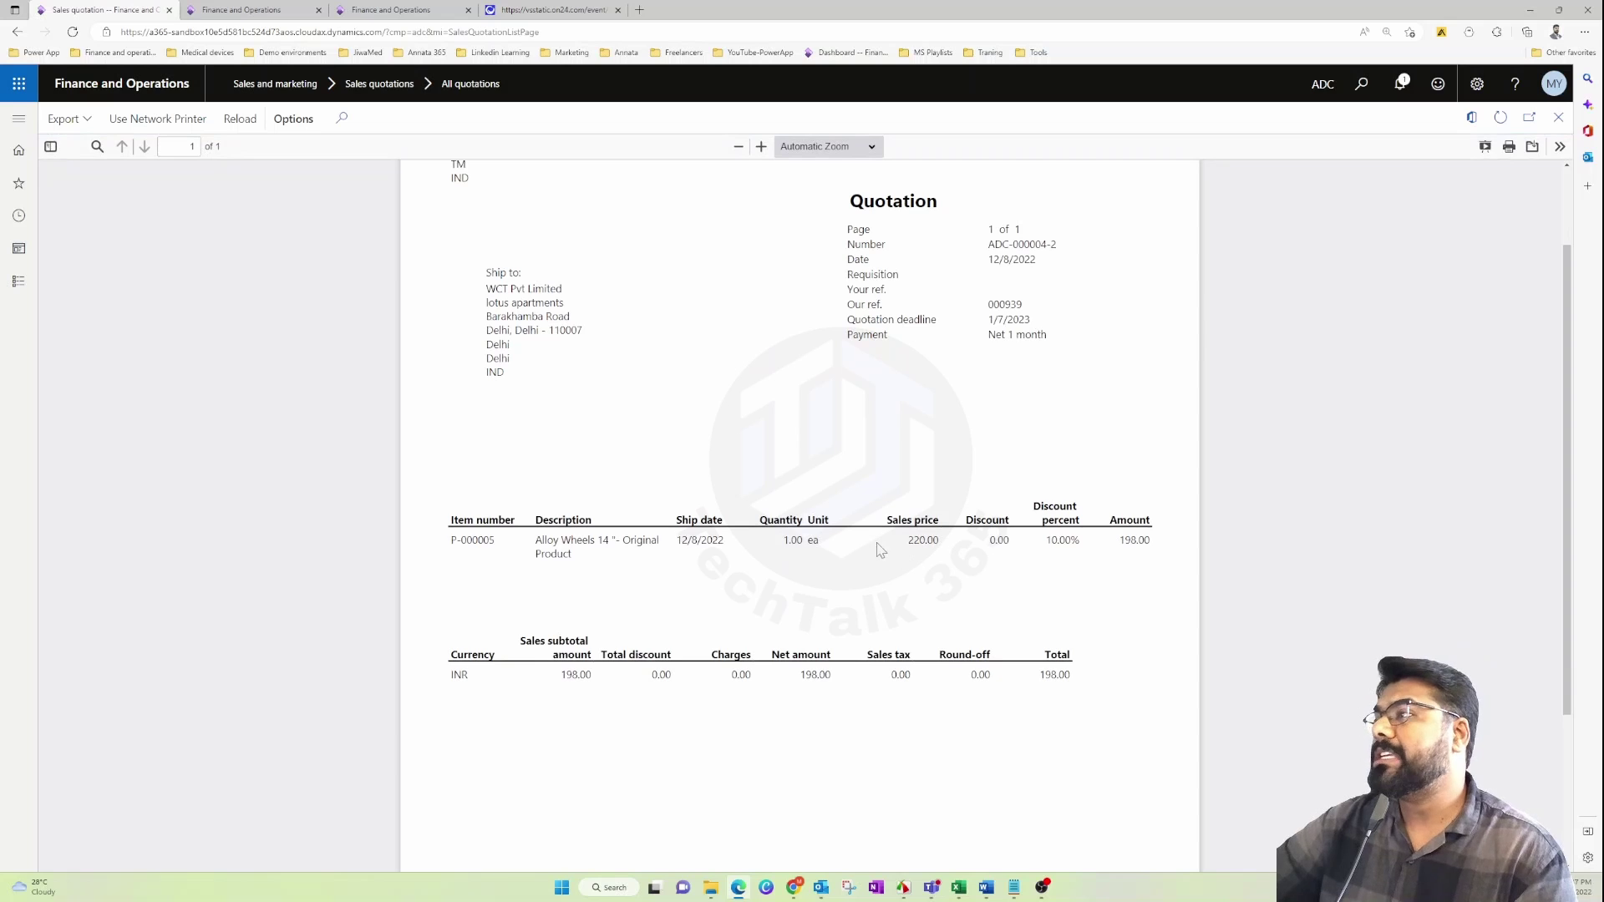
key("Escape")
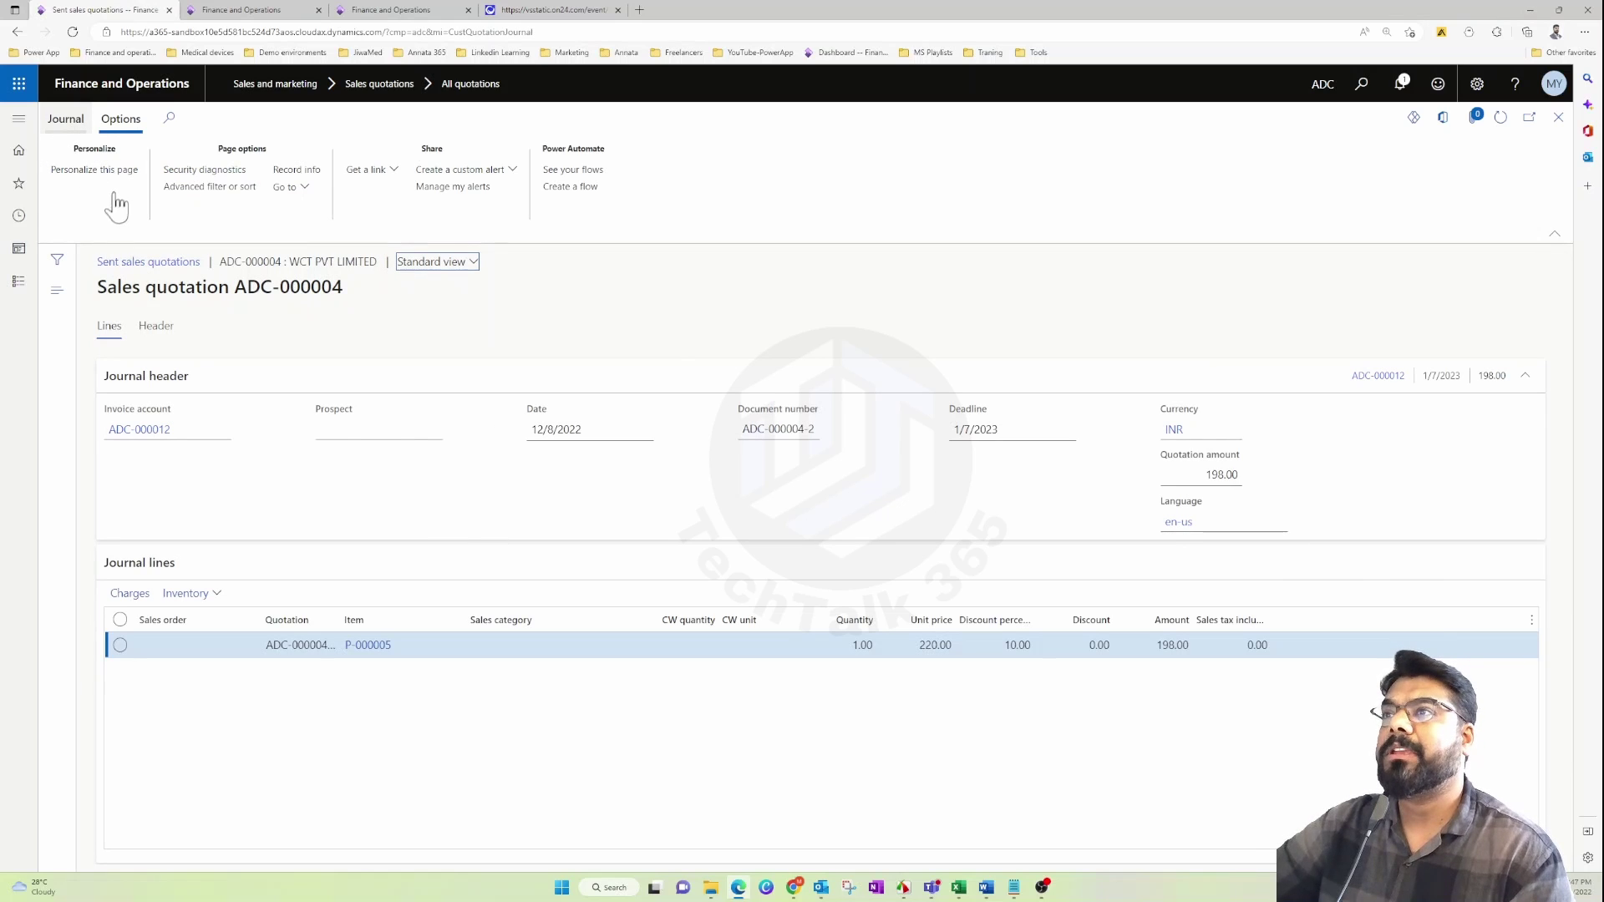
Examine the revised quotation's document number in its journal entry and open the list of sent versions
left_click(66, 124)
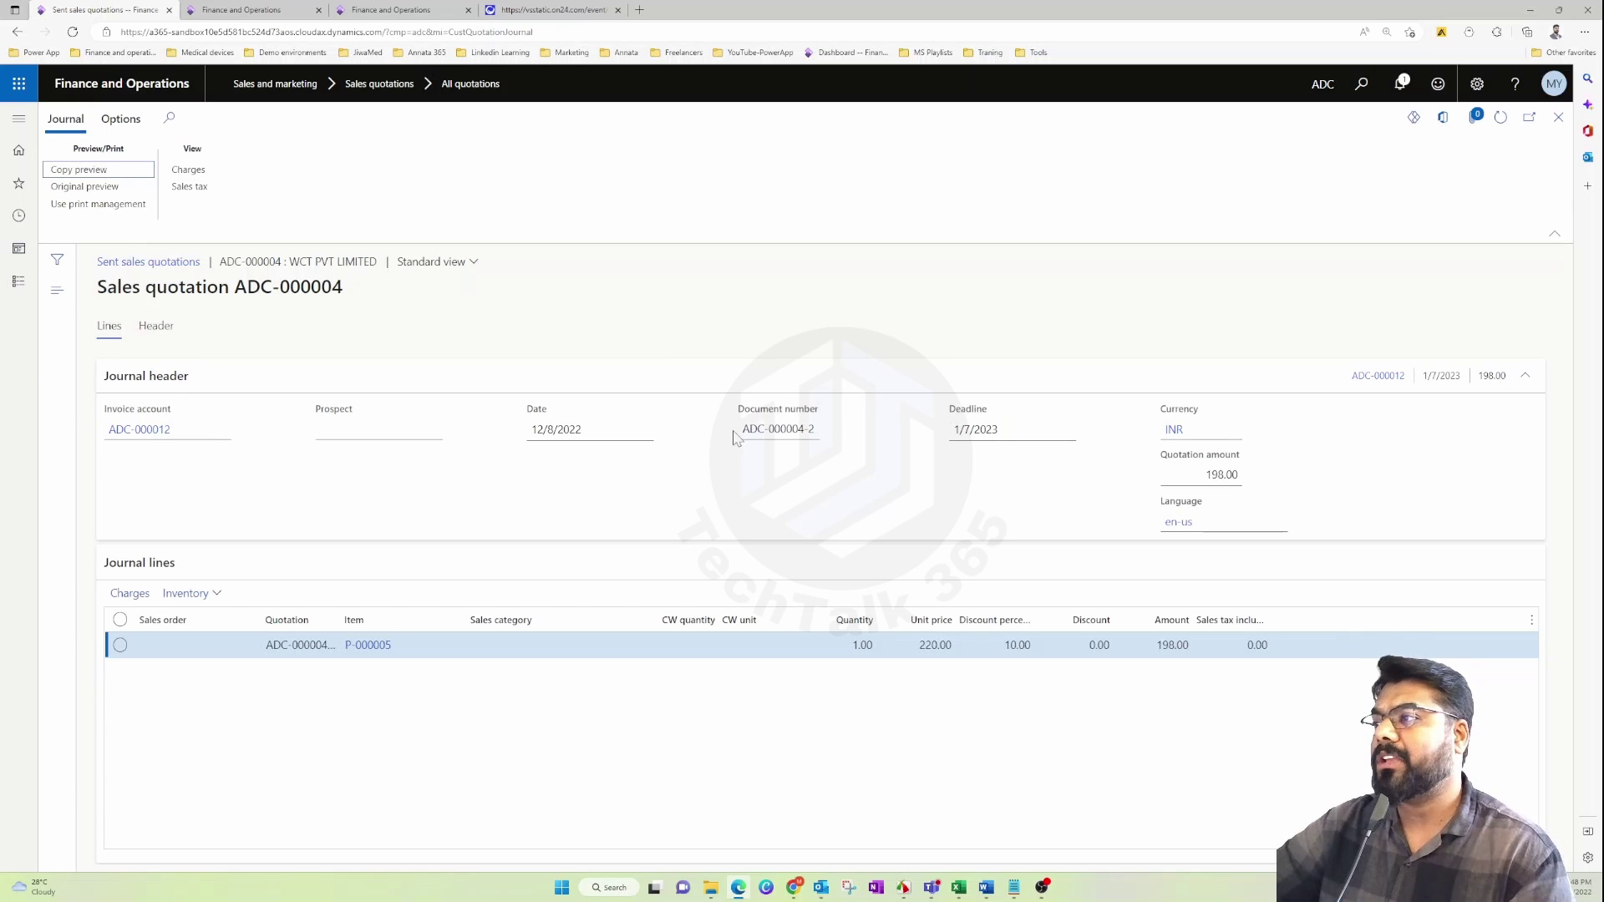
double_click(810, 428)
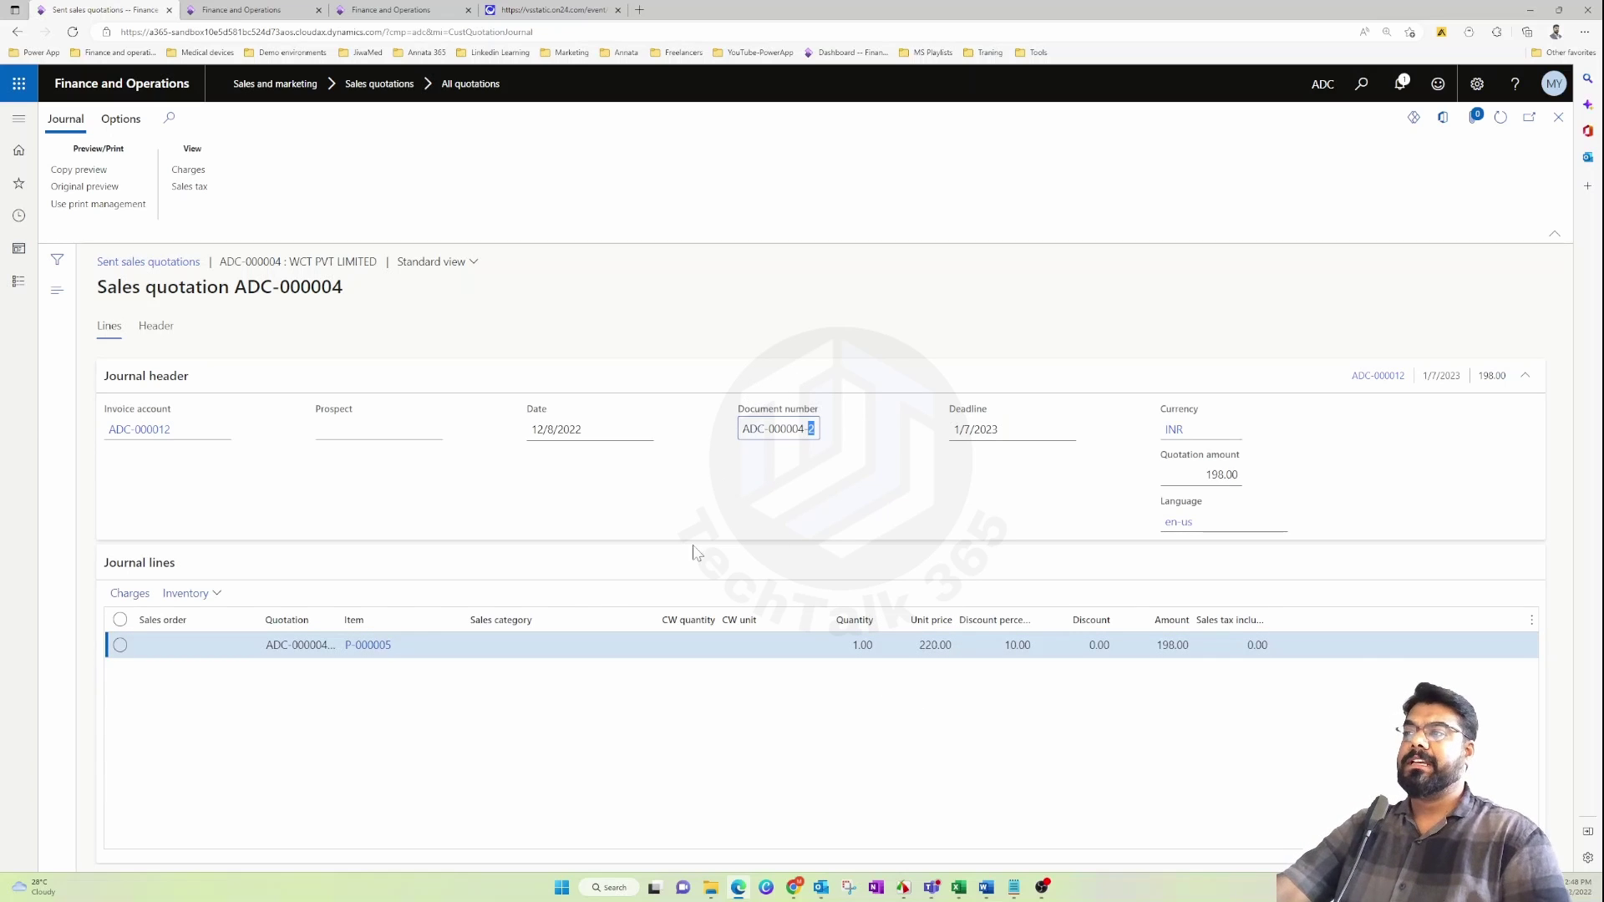
left_click(121, 119)
key("Tab")
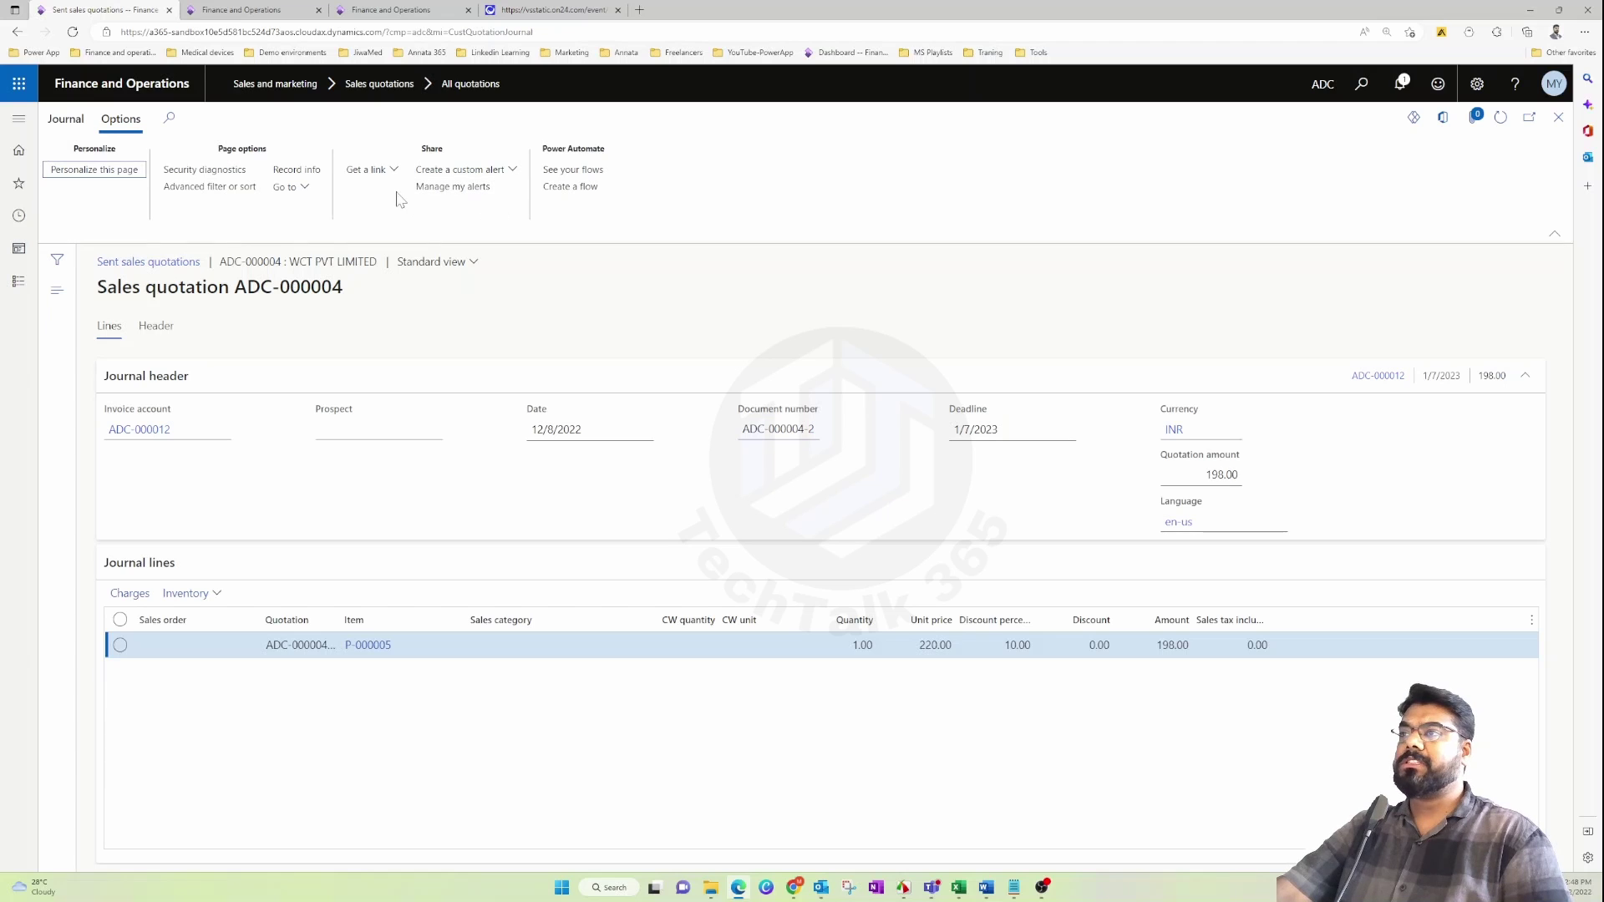
left_click(315, 200)
left_click(311, 206)
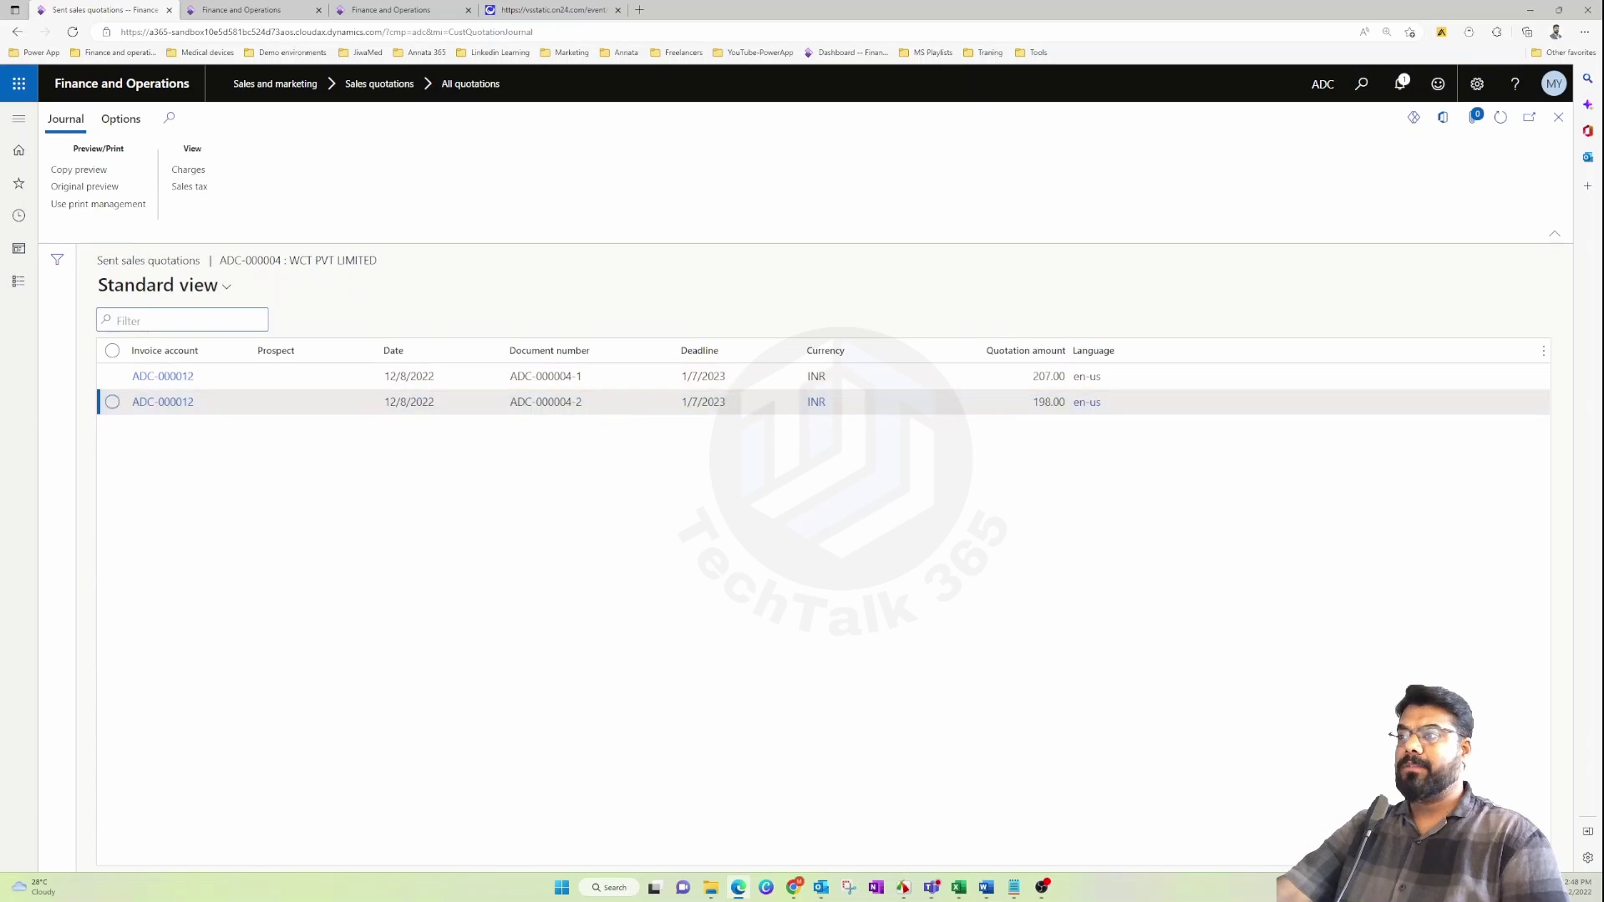
Compare the document numbers and amounts of the two sent versions, and return to the quotation
left_click(134, 321)
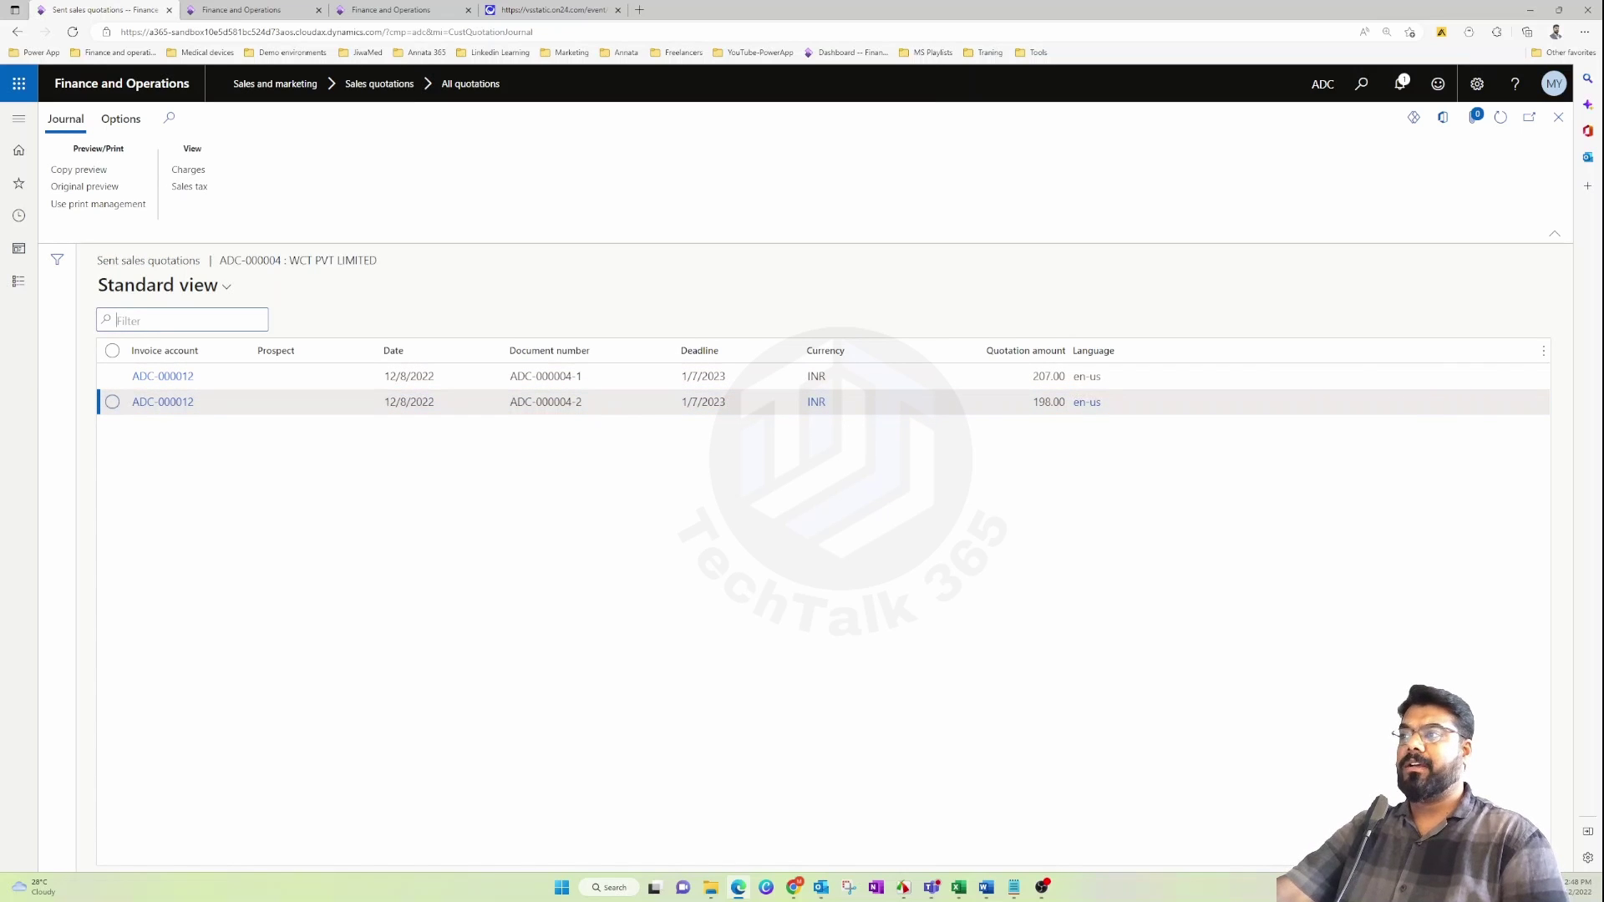
left_click(593, 400)
key("Up")
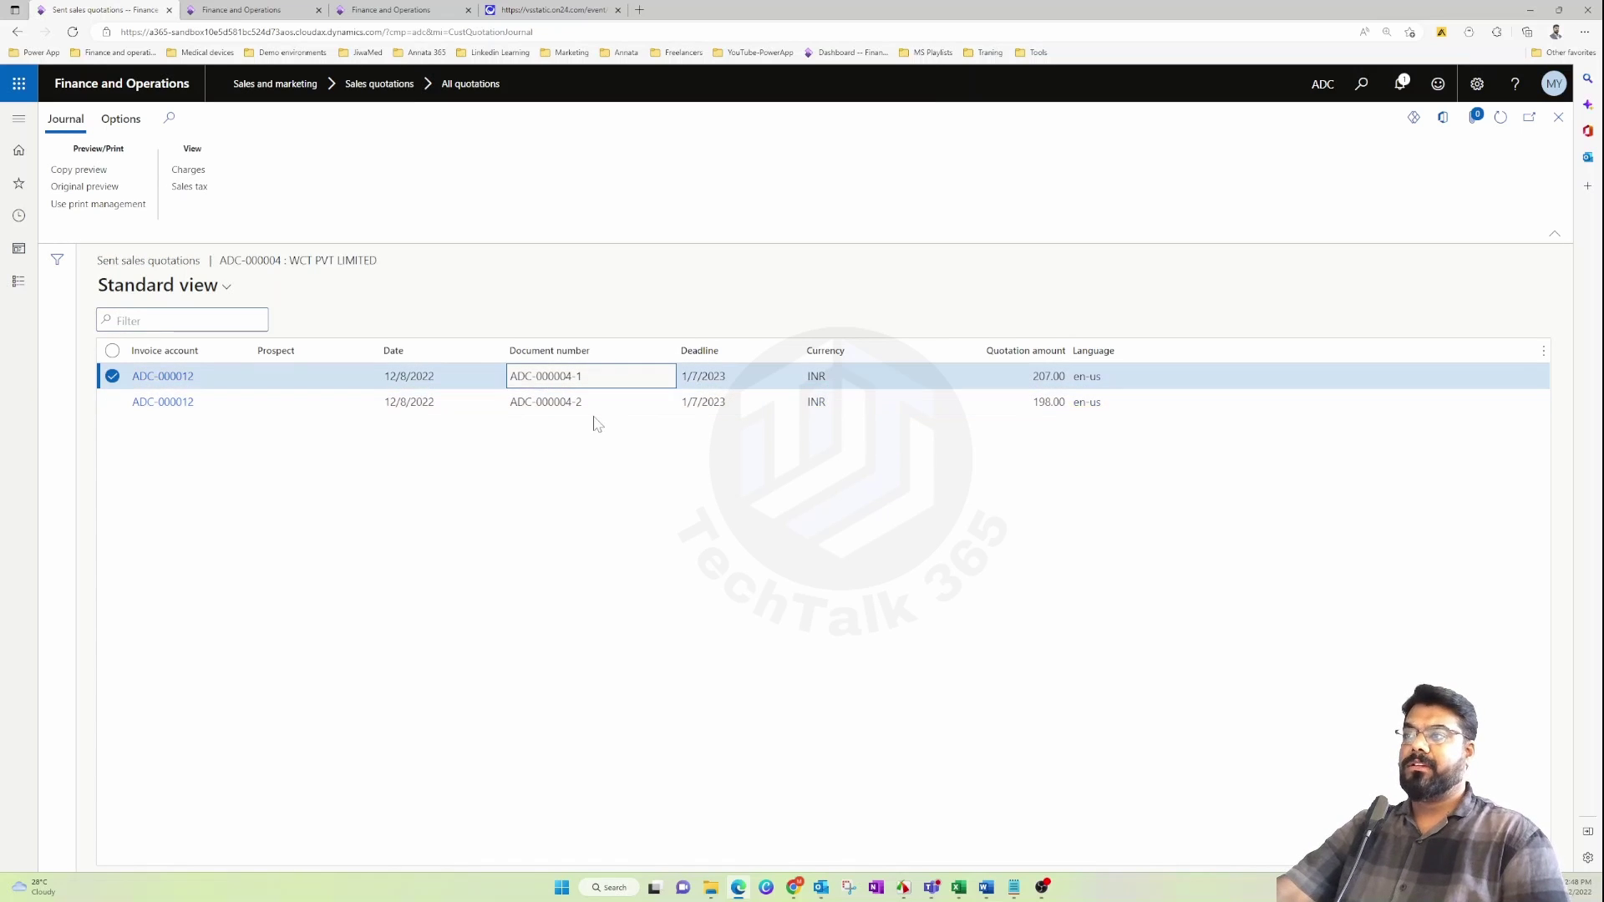
key("Down")
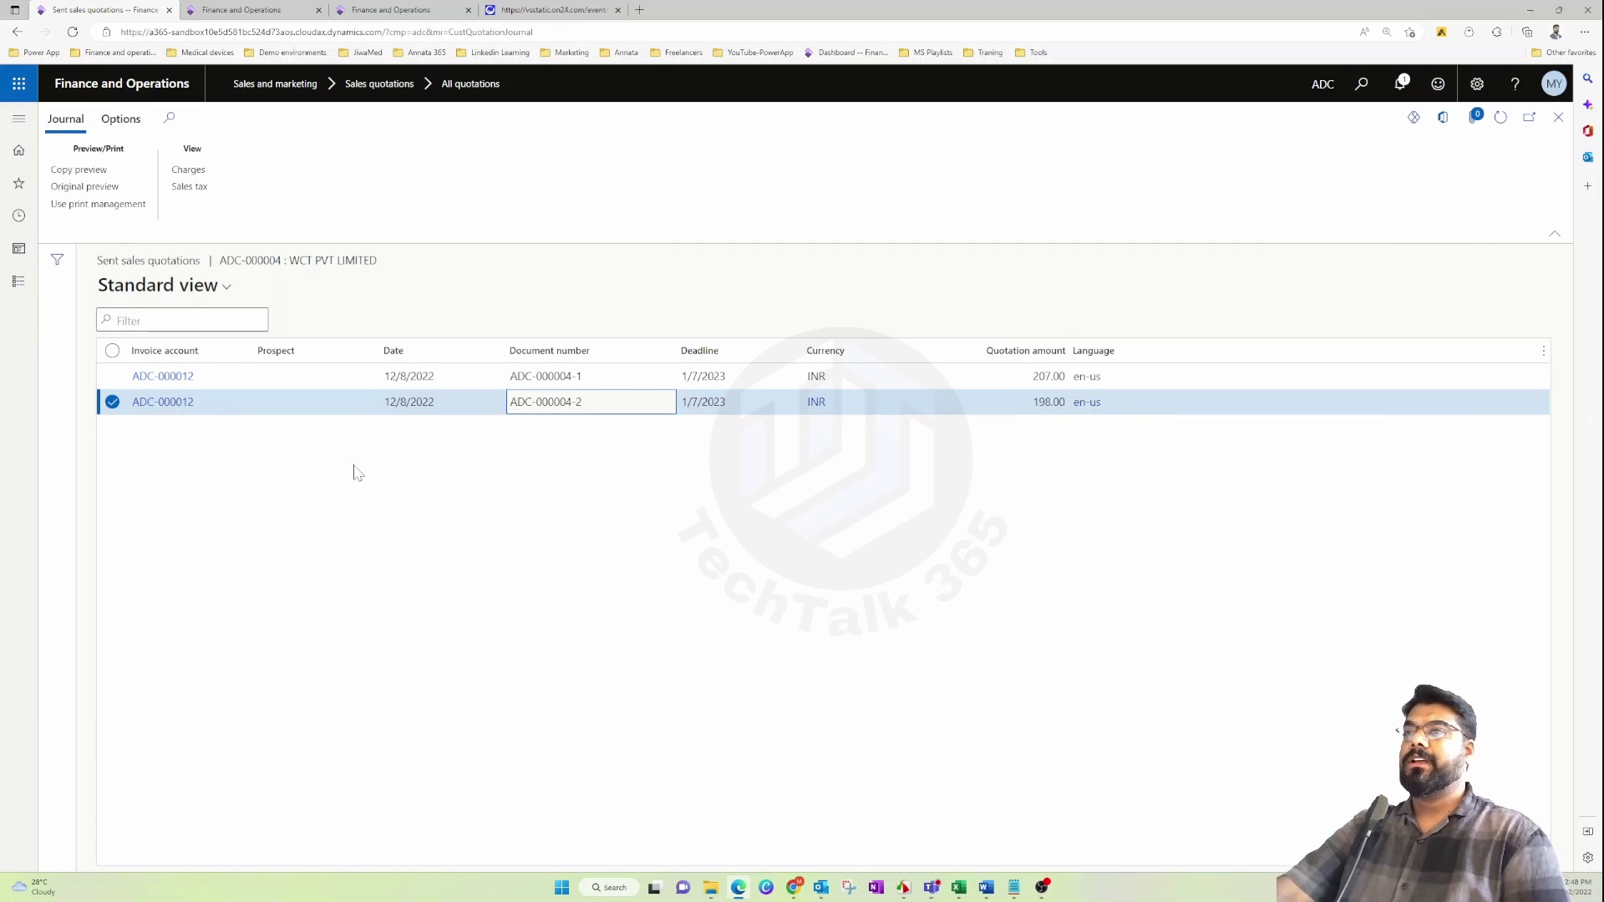
left_click(1558, 117)
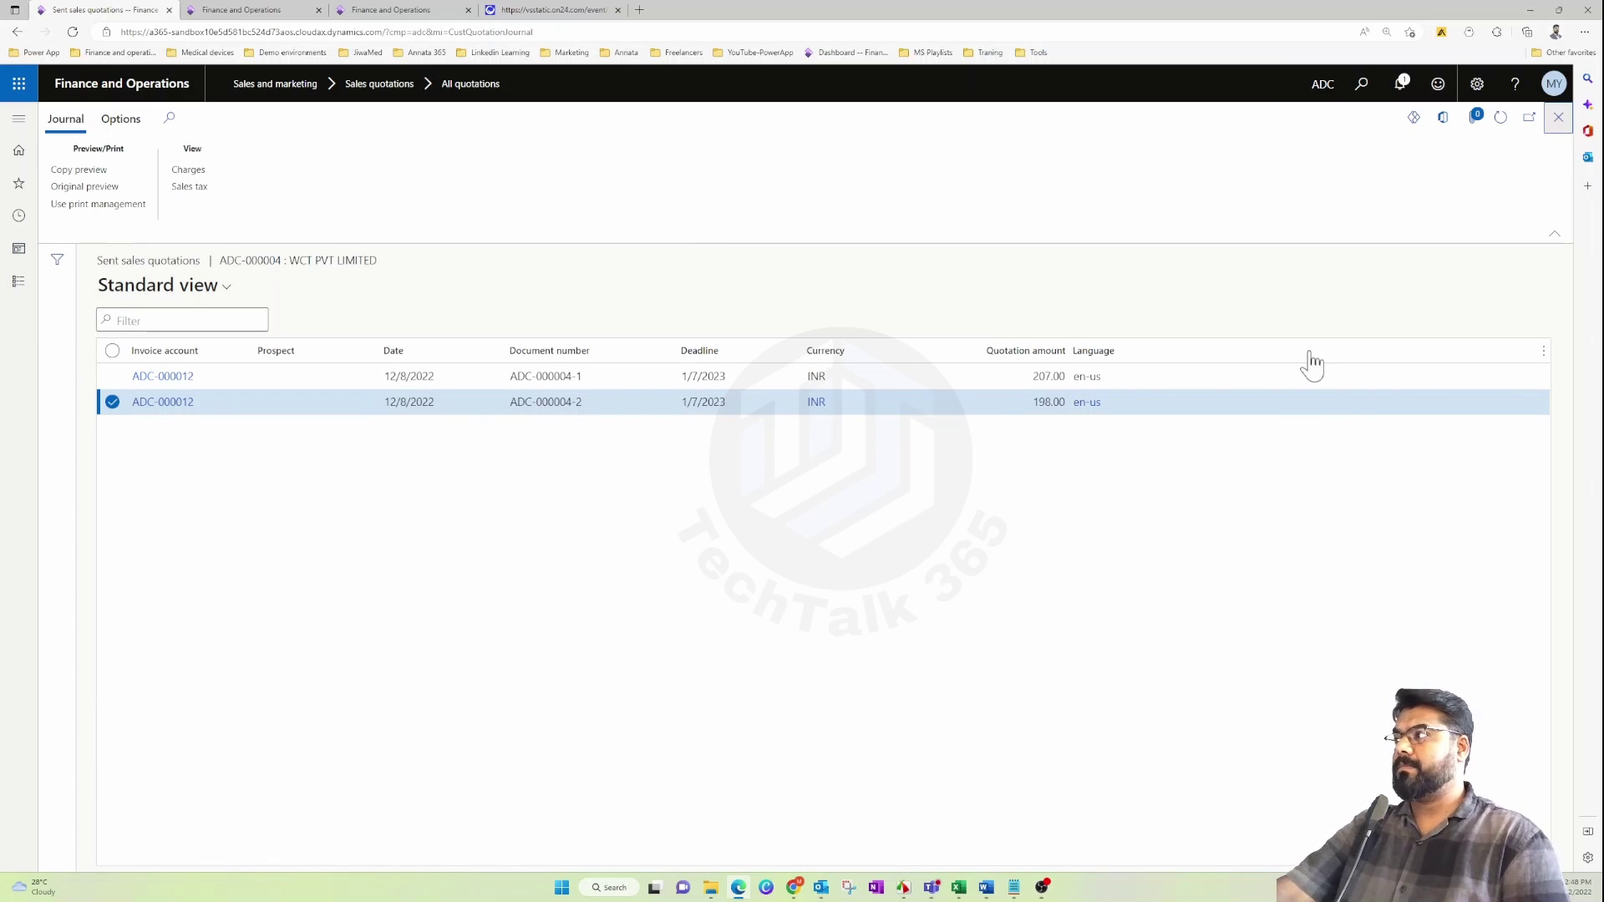
left_click(1560, 122)
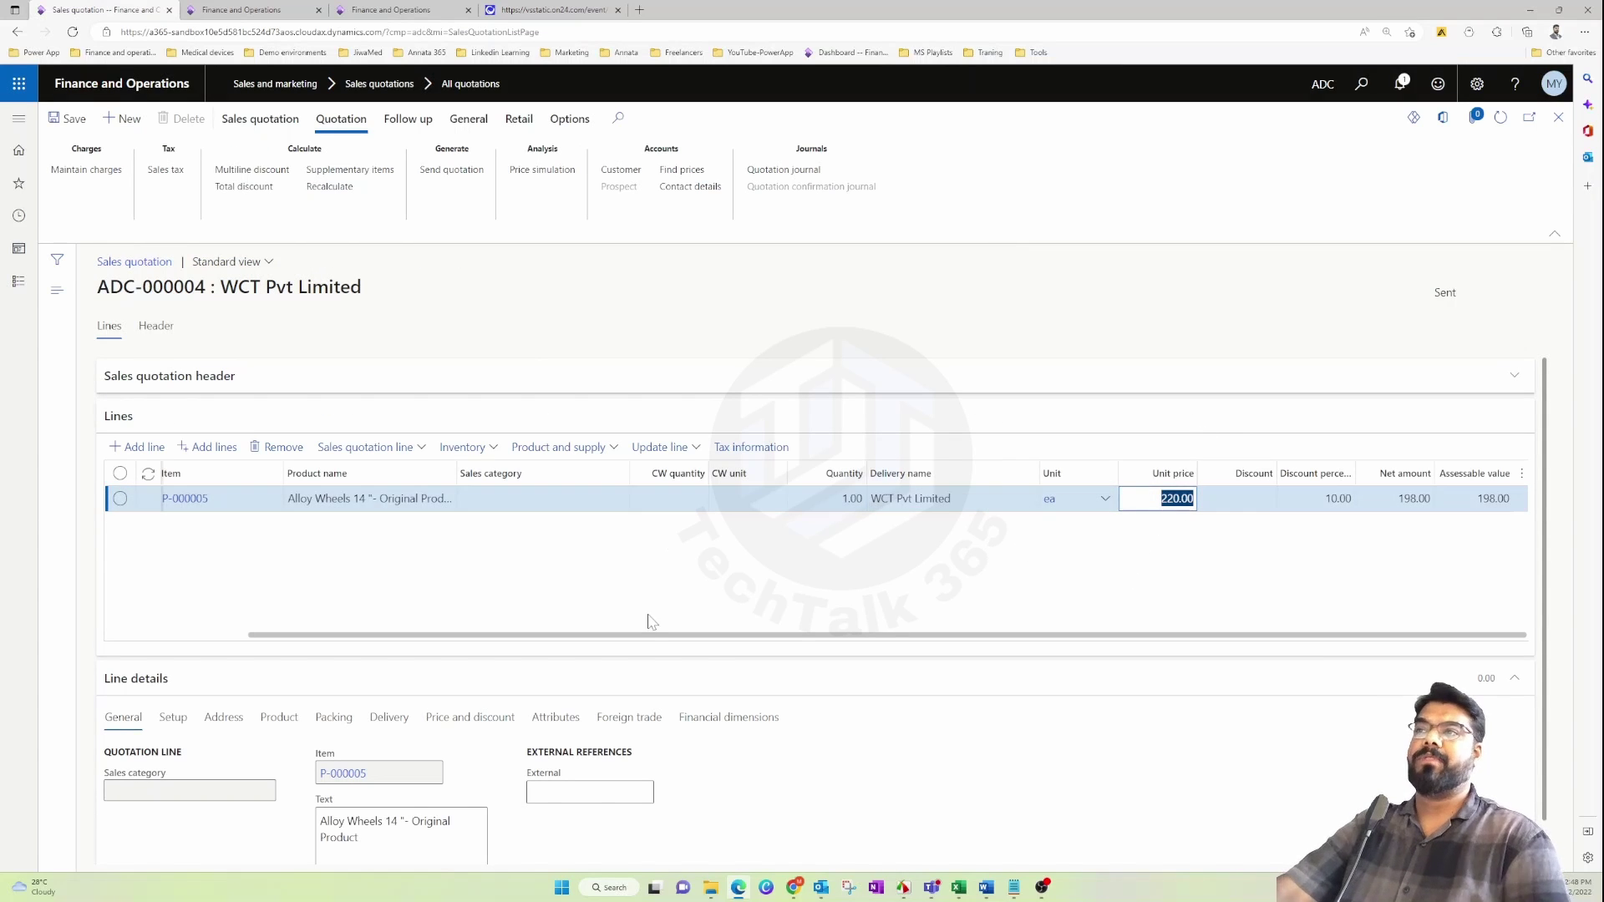
Start confirming the quotation, choose to update the associated opportunity record, and look up the available reasons
left_click(400, 127)
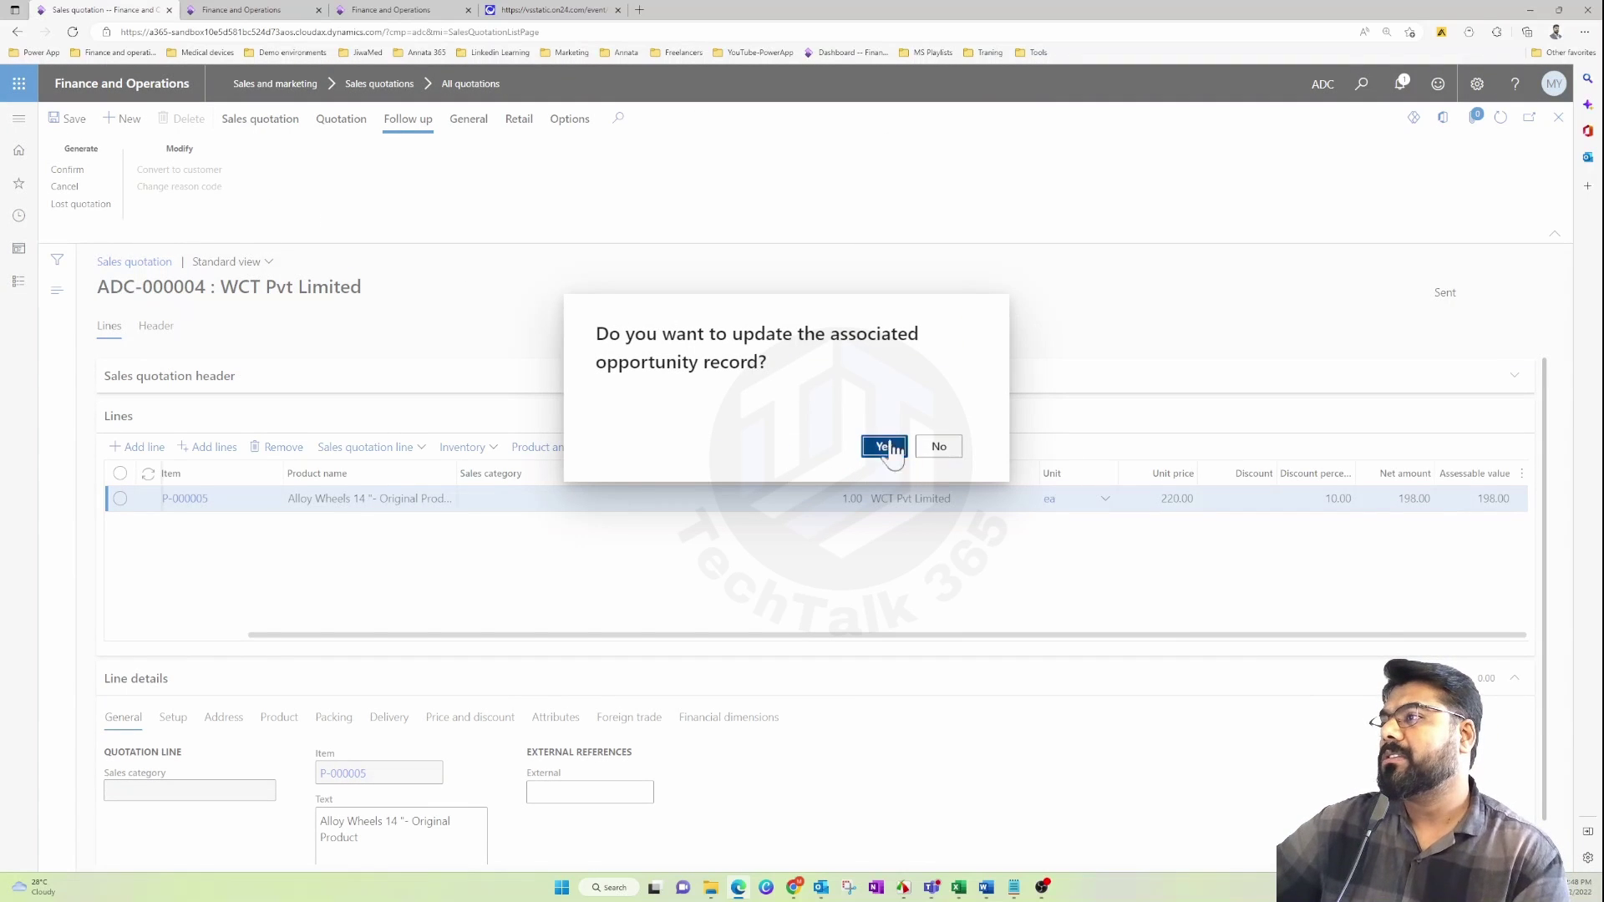
left_click(879, 447)
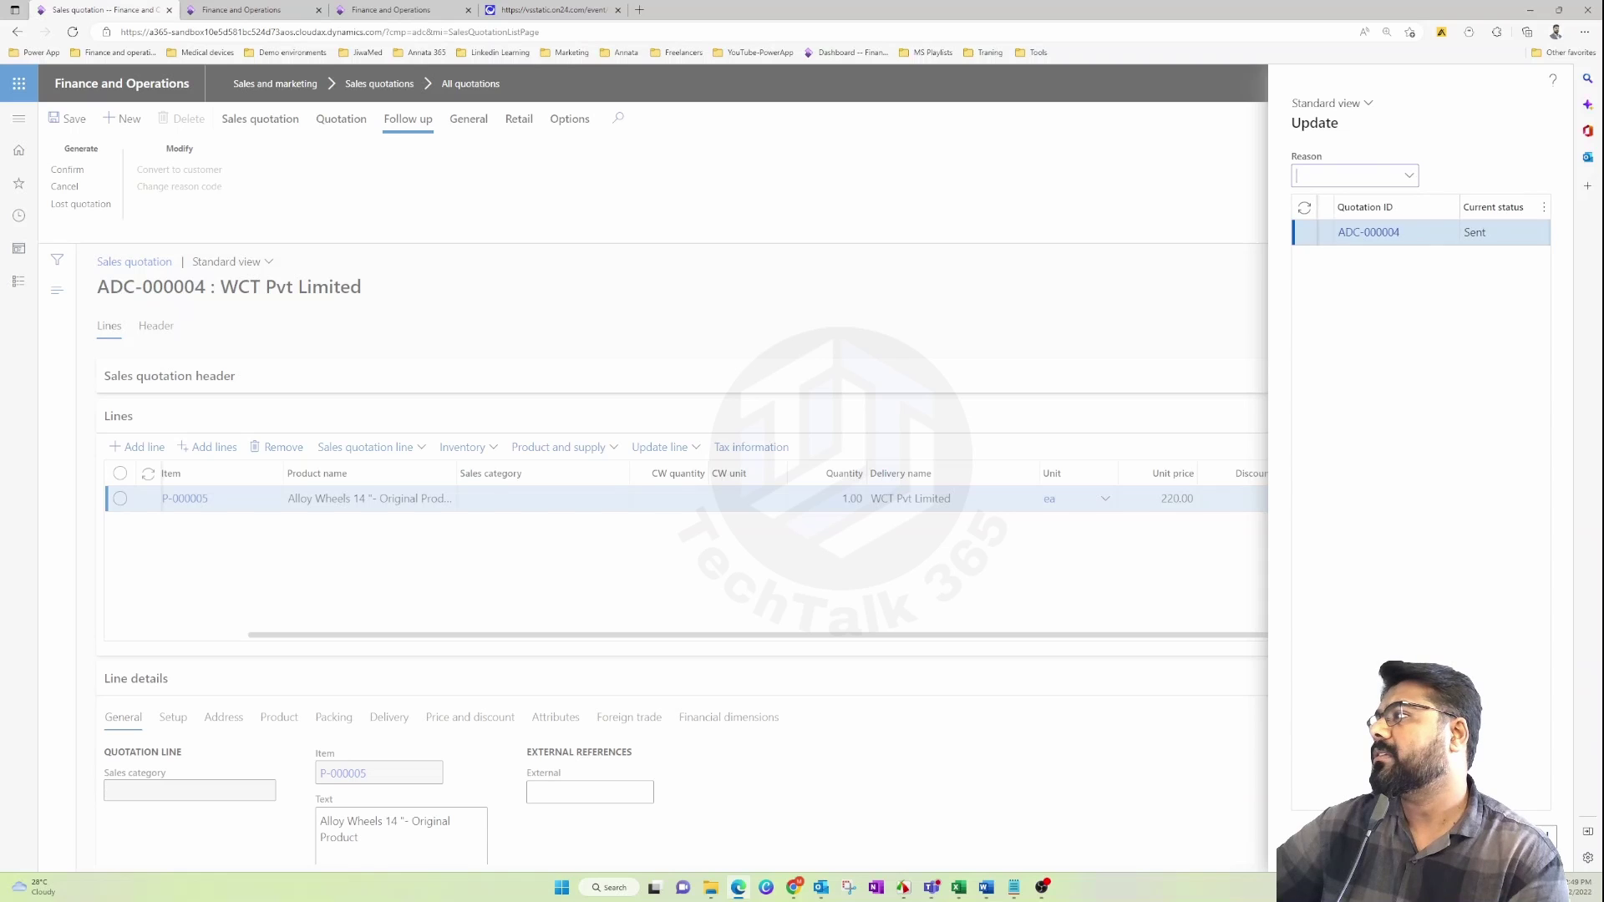
left_click(1409, 178)
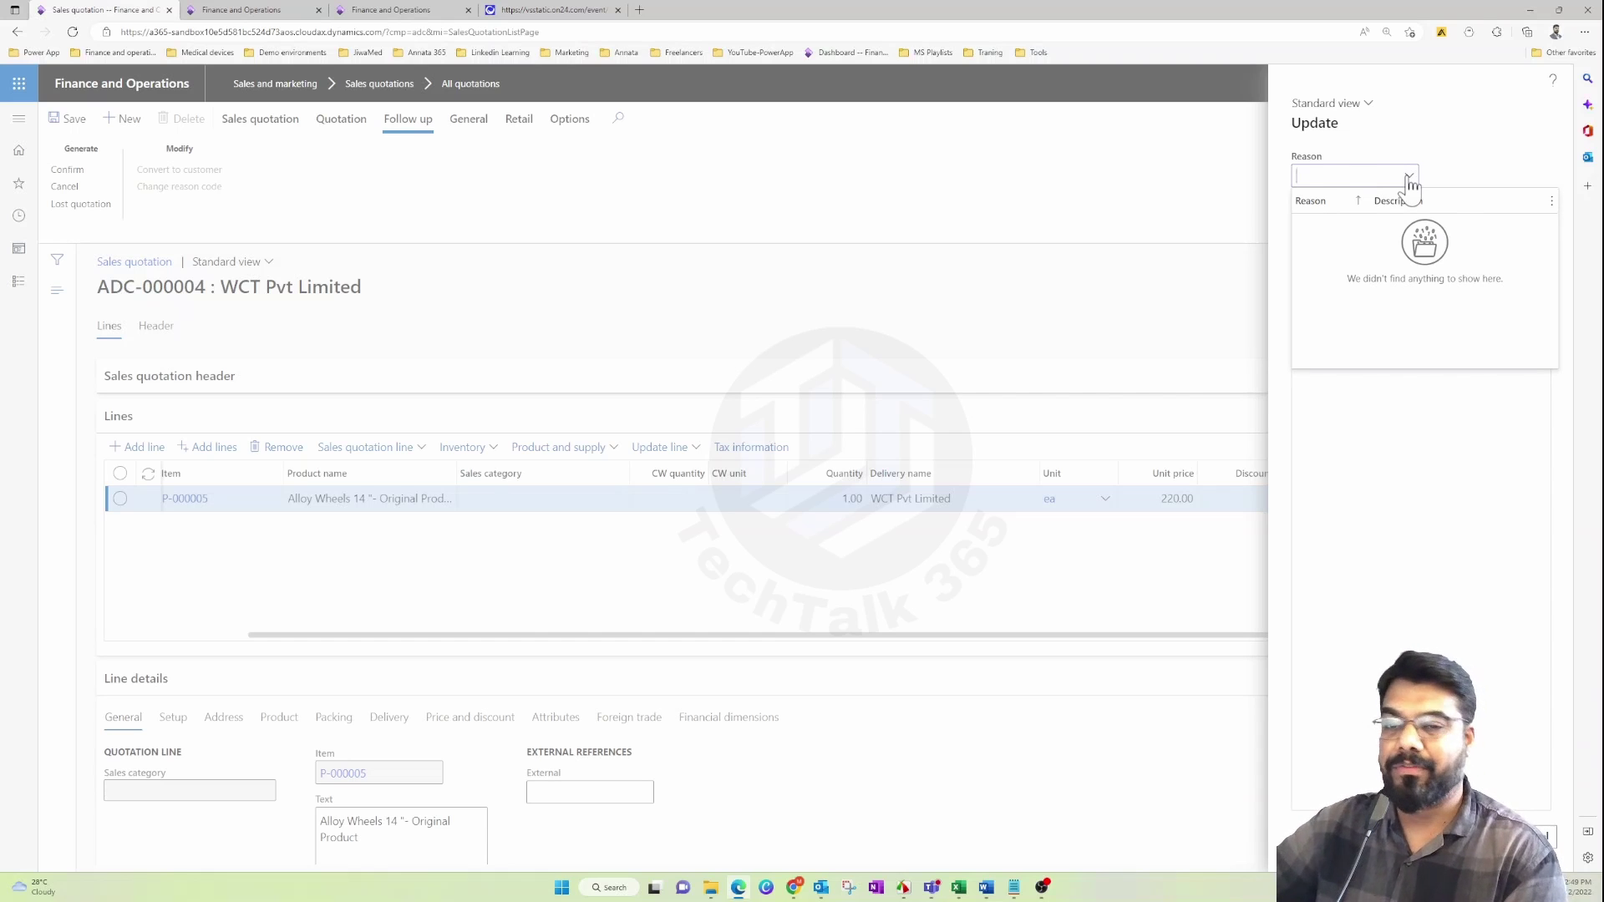
left_click(1381, 451)
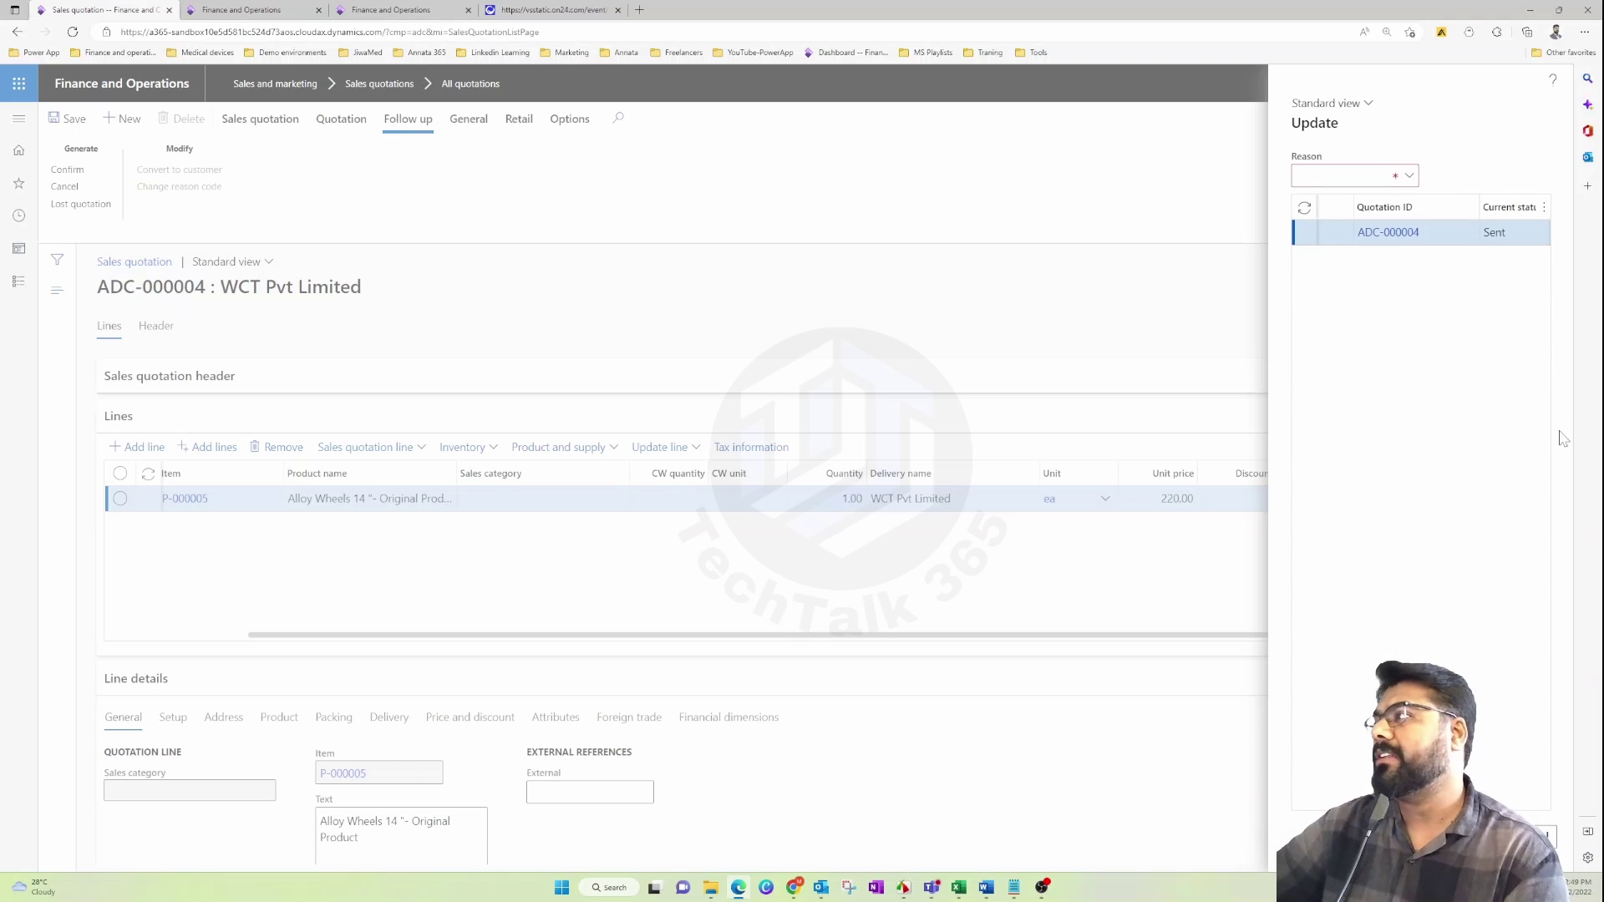
Create a quotation reason Price with the description Price, and return to the confirmation's update form
right_click(1412, 184)
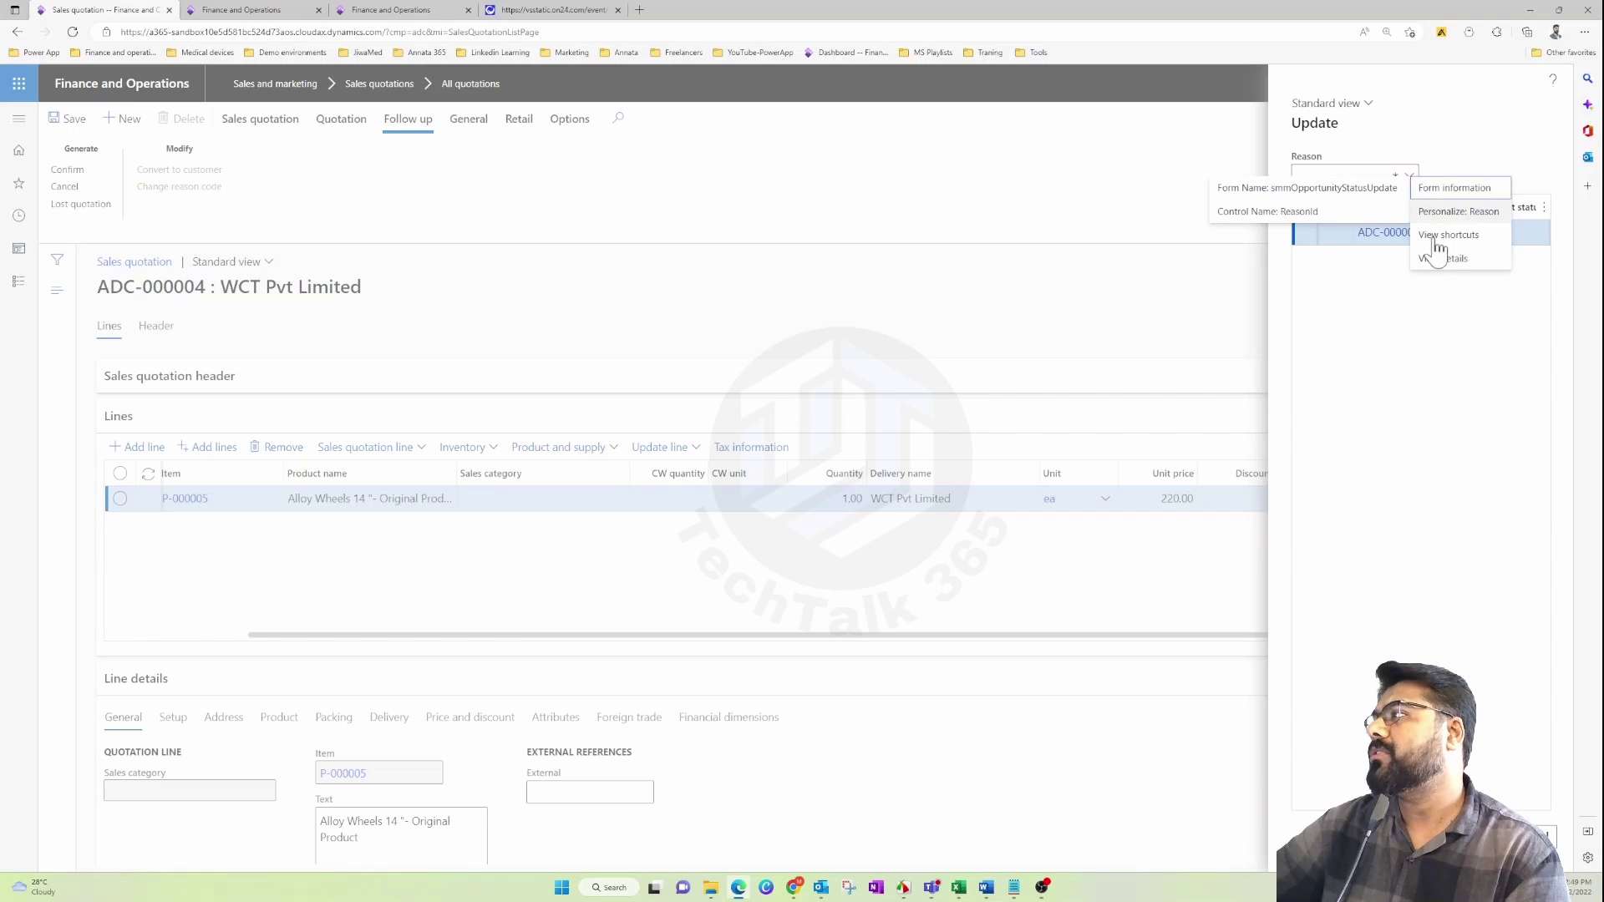
left_click(1432, 333)
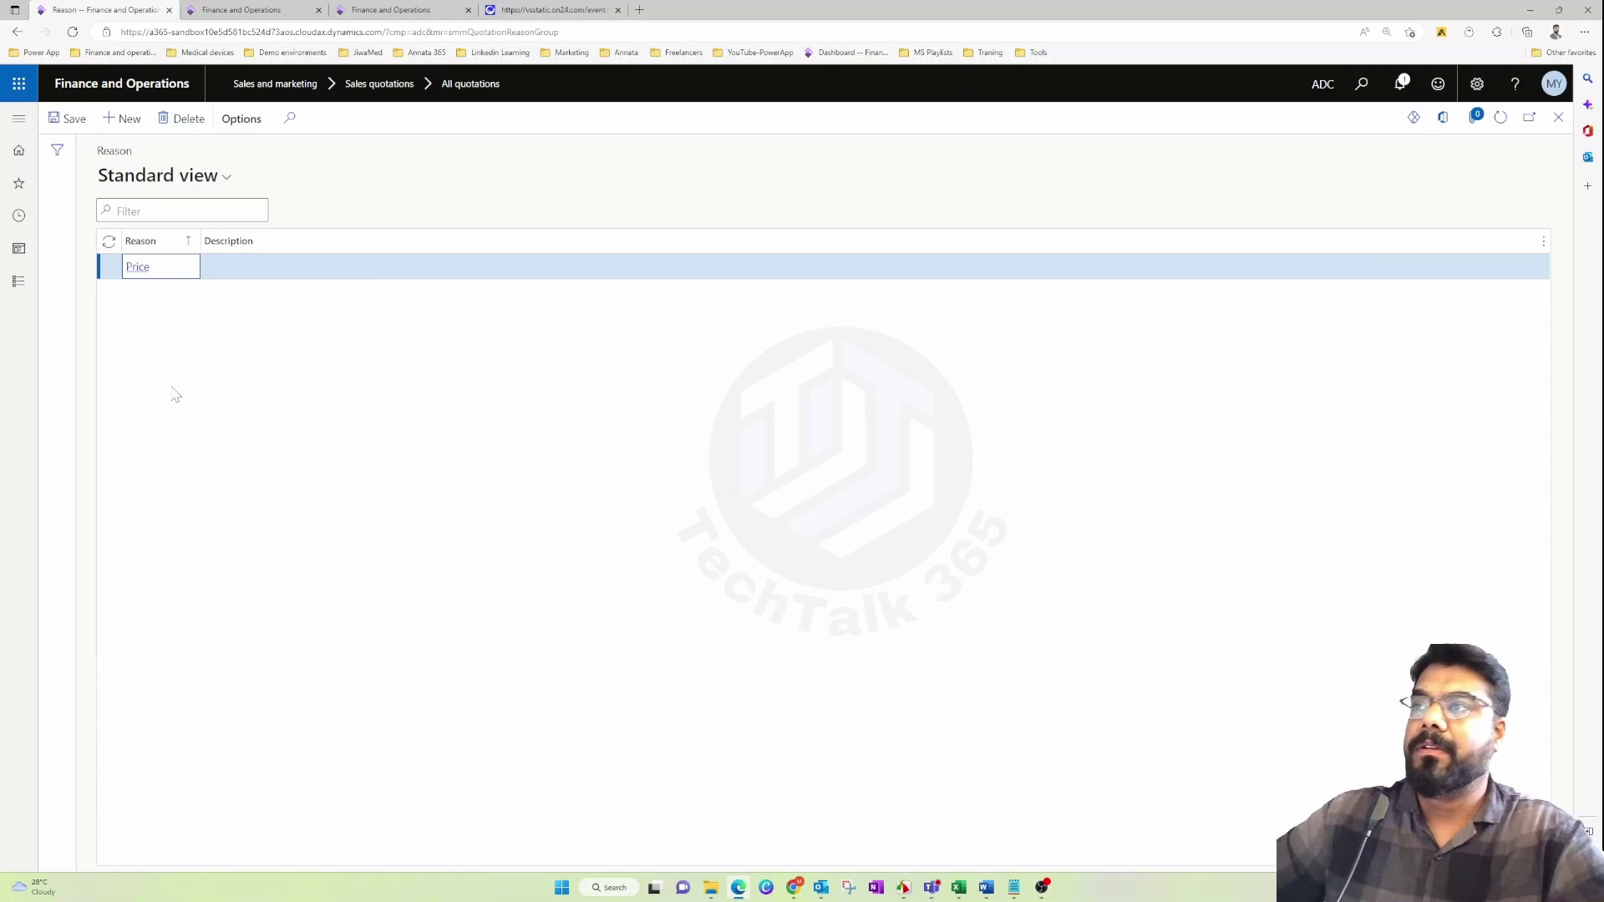
left_click(145, 269)
key("Tab")
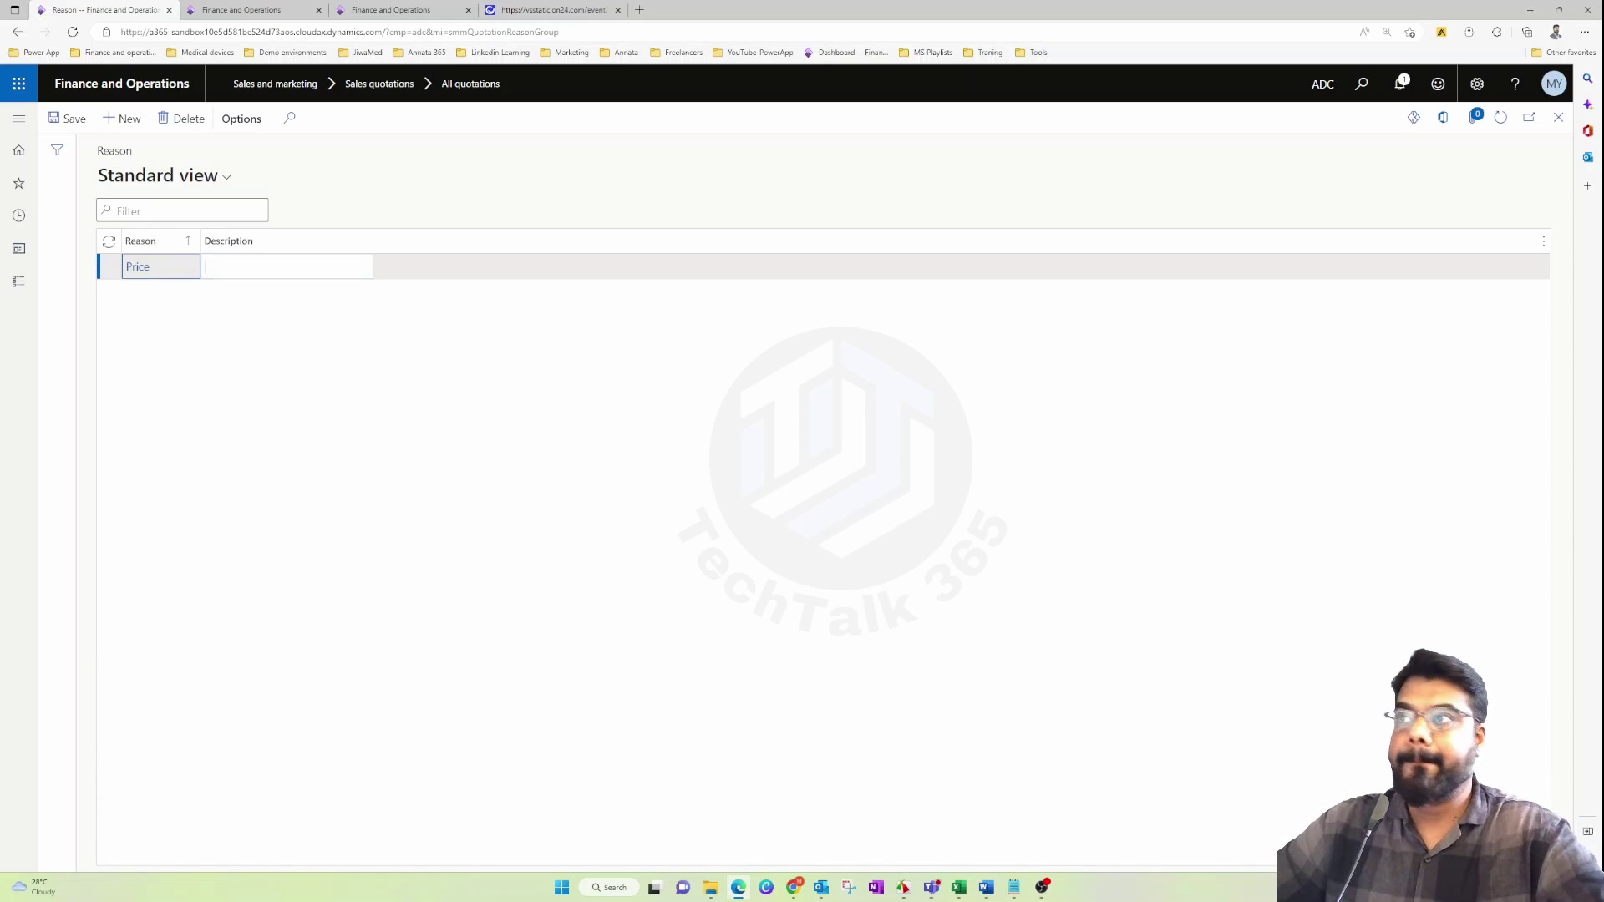
type("Price")
left_click(246, 372)
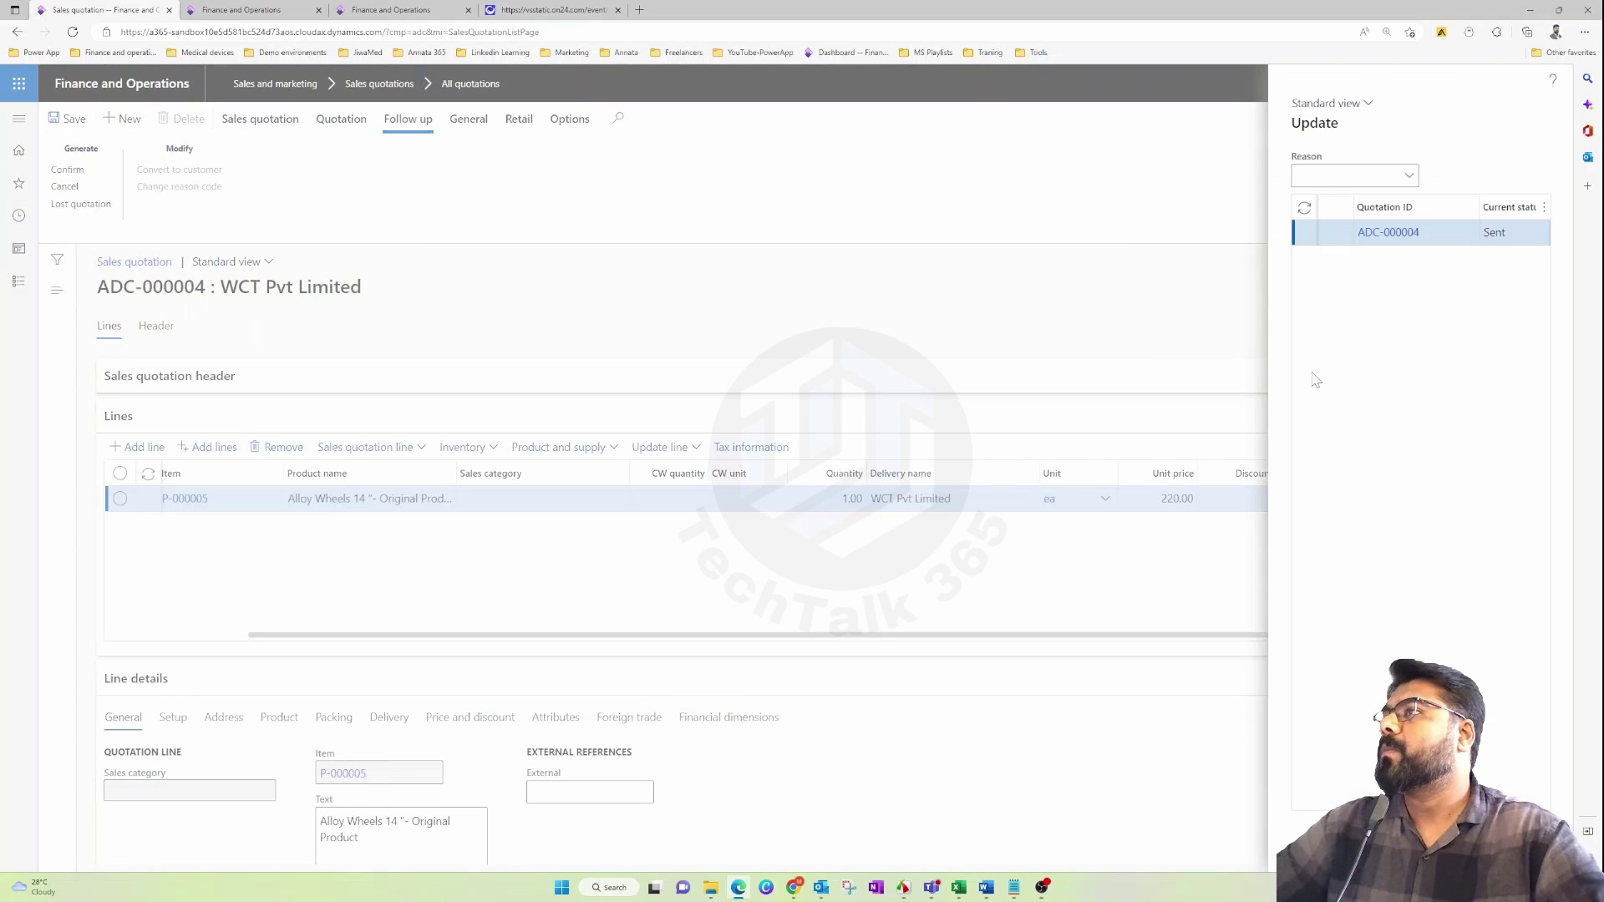
Choose the reason Price and complete the quotation's confirmation
left_click(1409, 175)
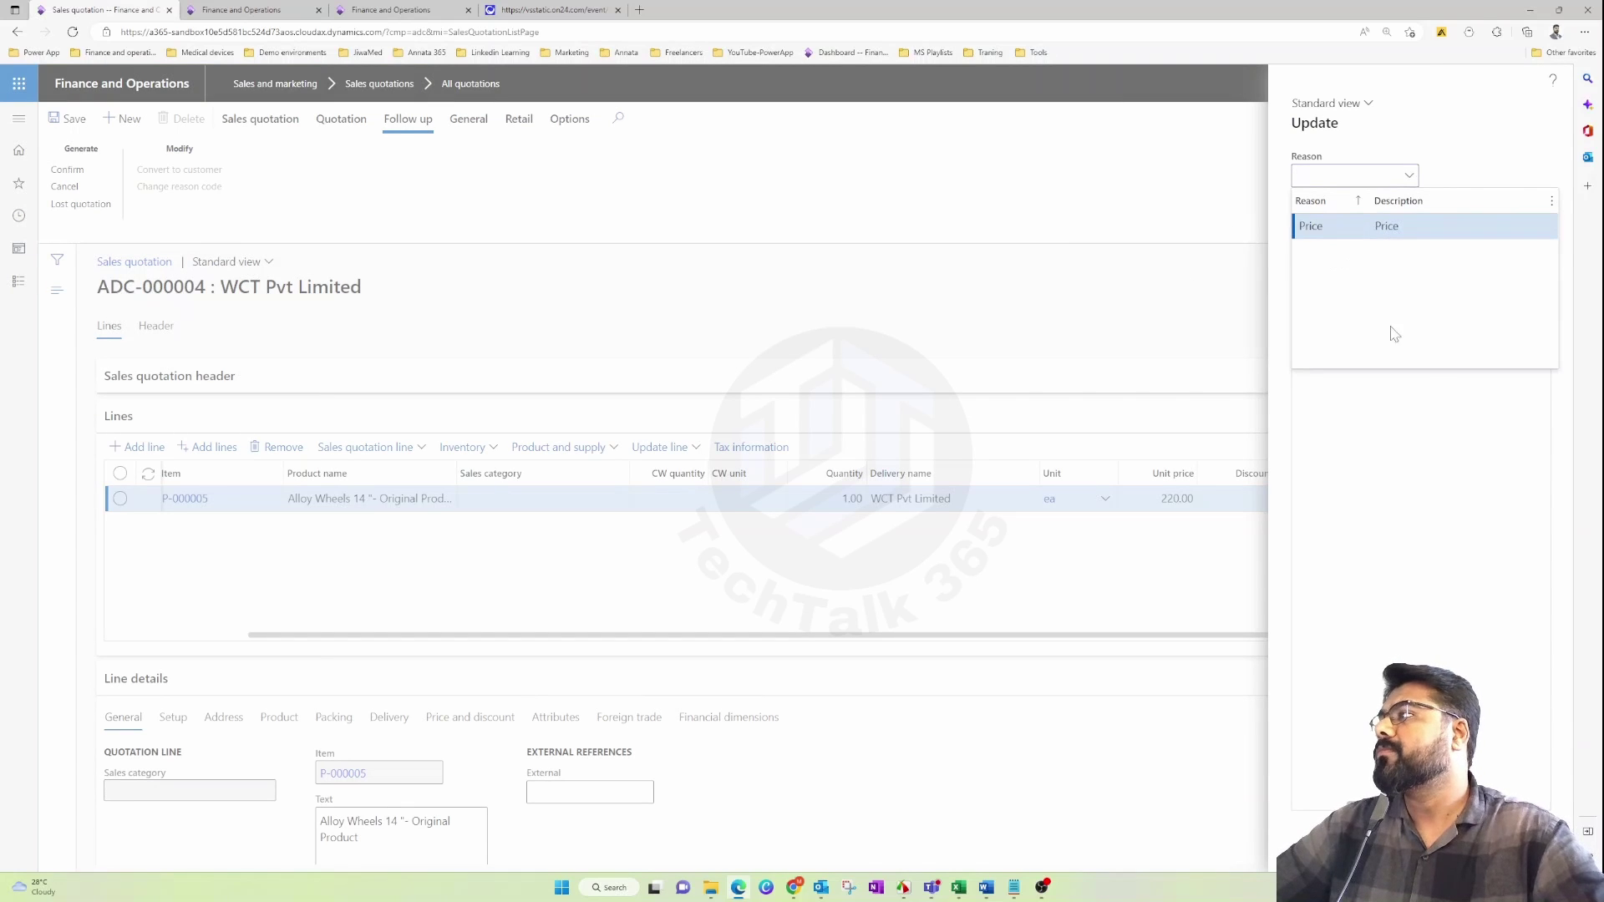
key("Return")
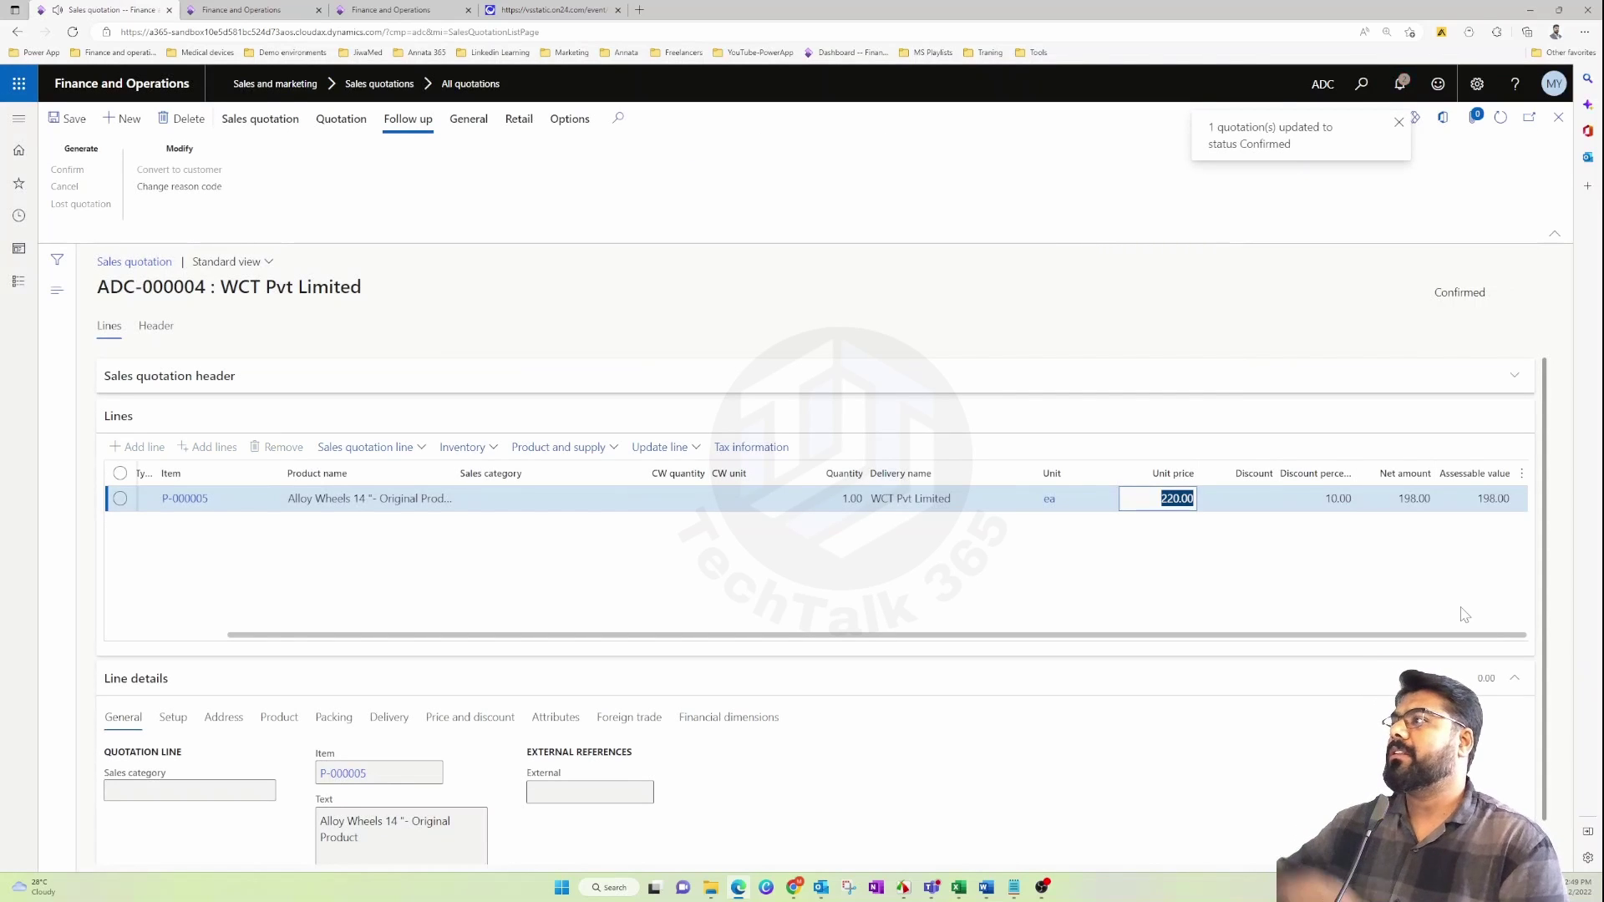
Open the sales order generated from the confirmed quotation and examine its line's unit price and discount
left_click(479, 125)
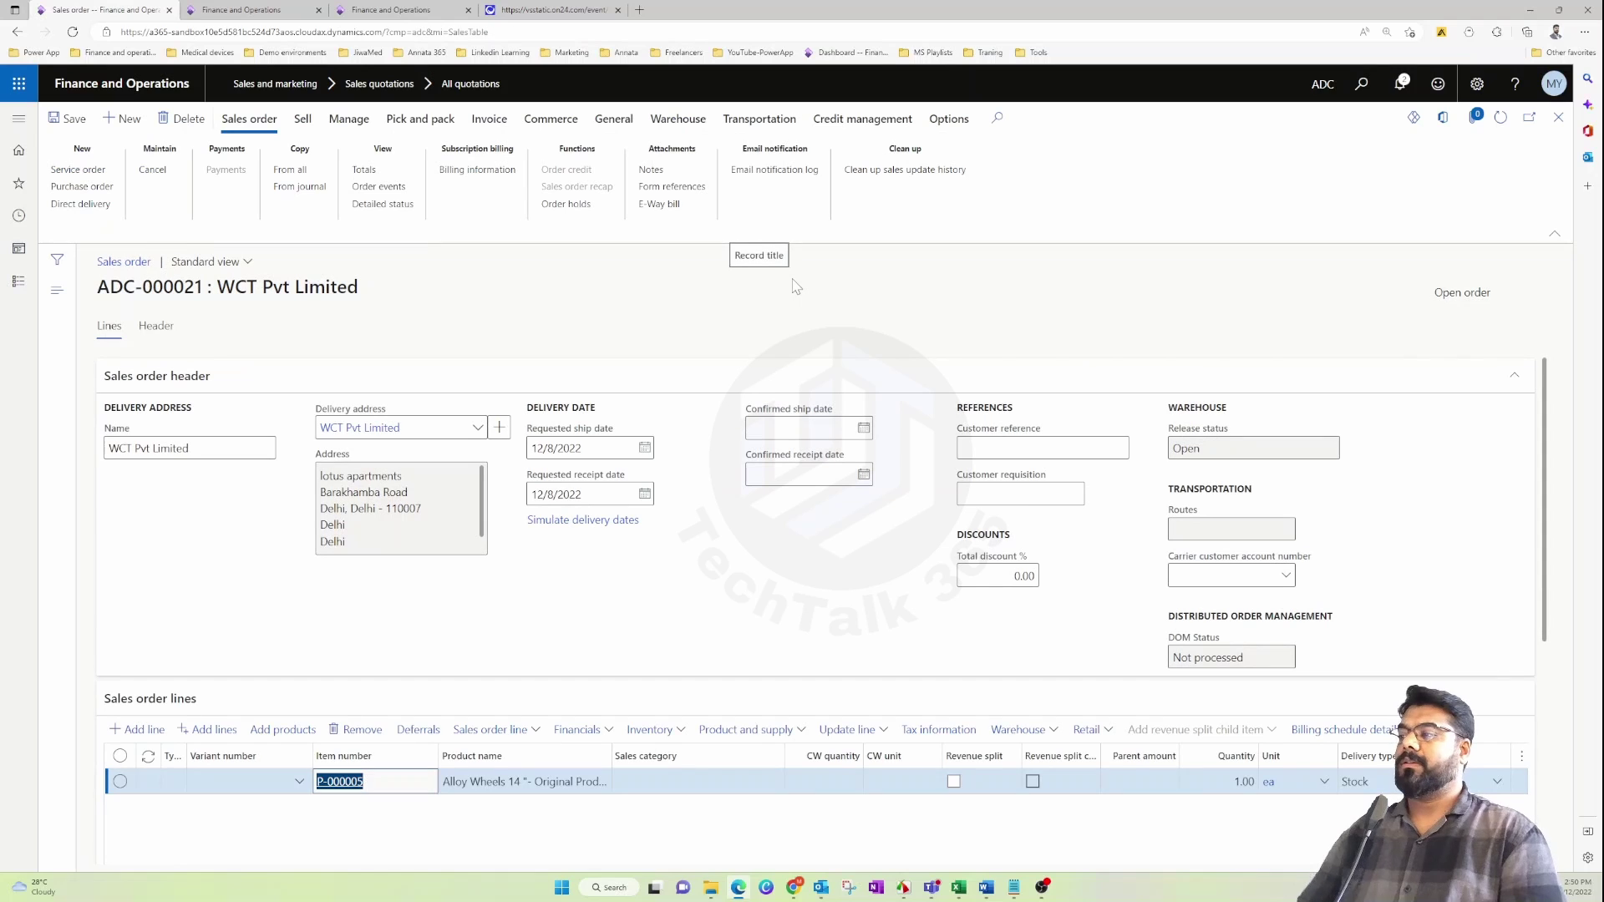
scroll(833, 429, "down", 3)
left_click_drag(644, 694, 815, 701)
left_click(1303, 552)
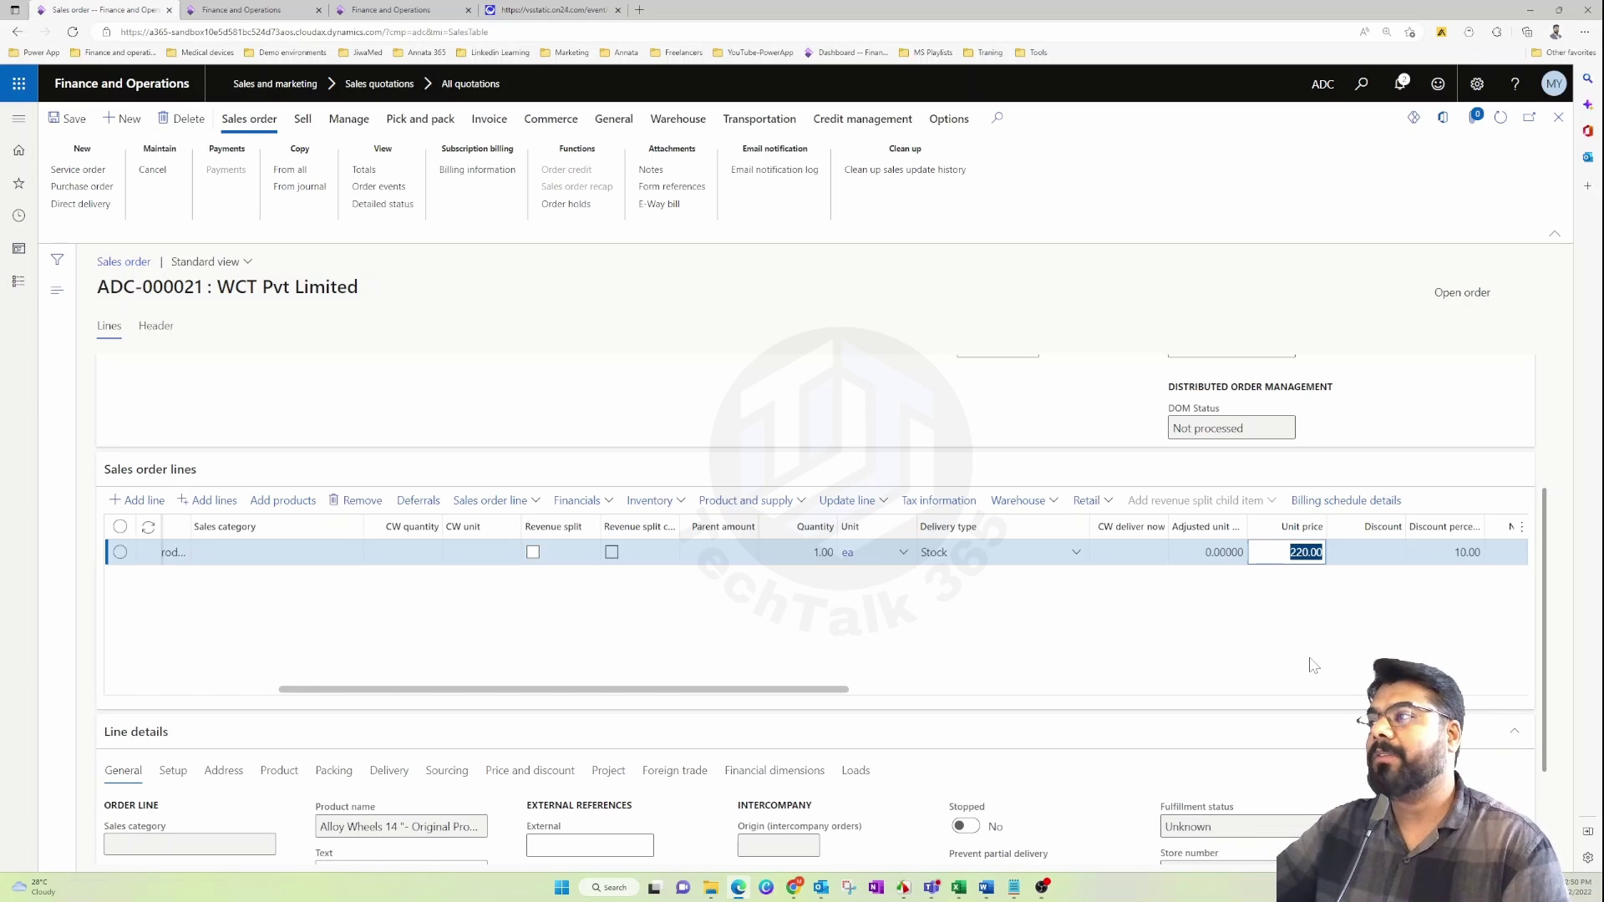
Open the sales order's quotation confirmation journal and expand its header to view the document number and deadline
left_click(304, 125)
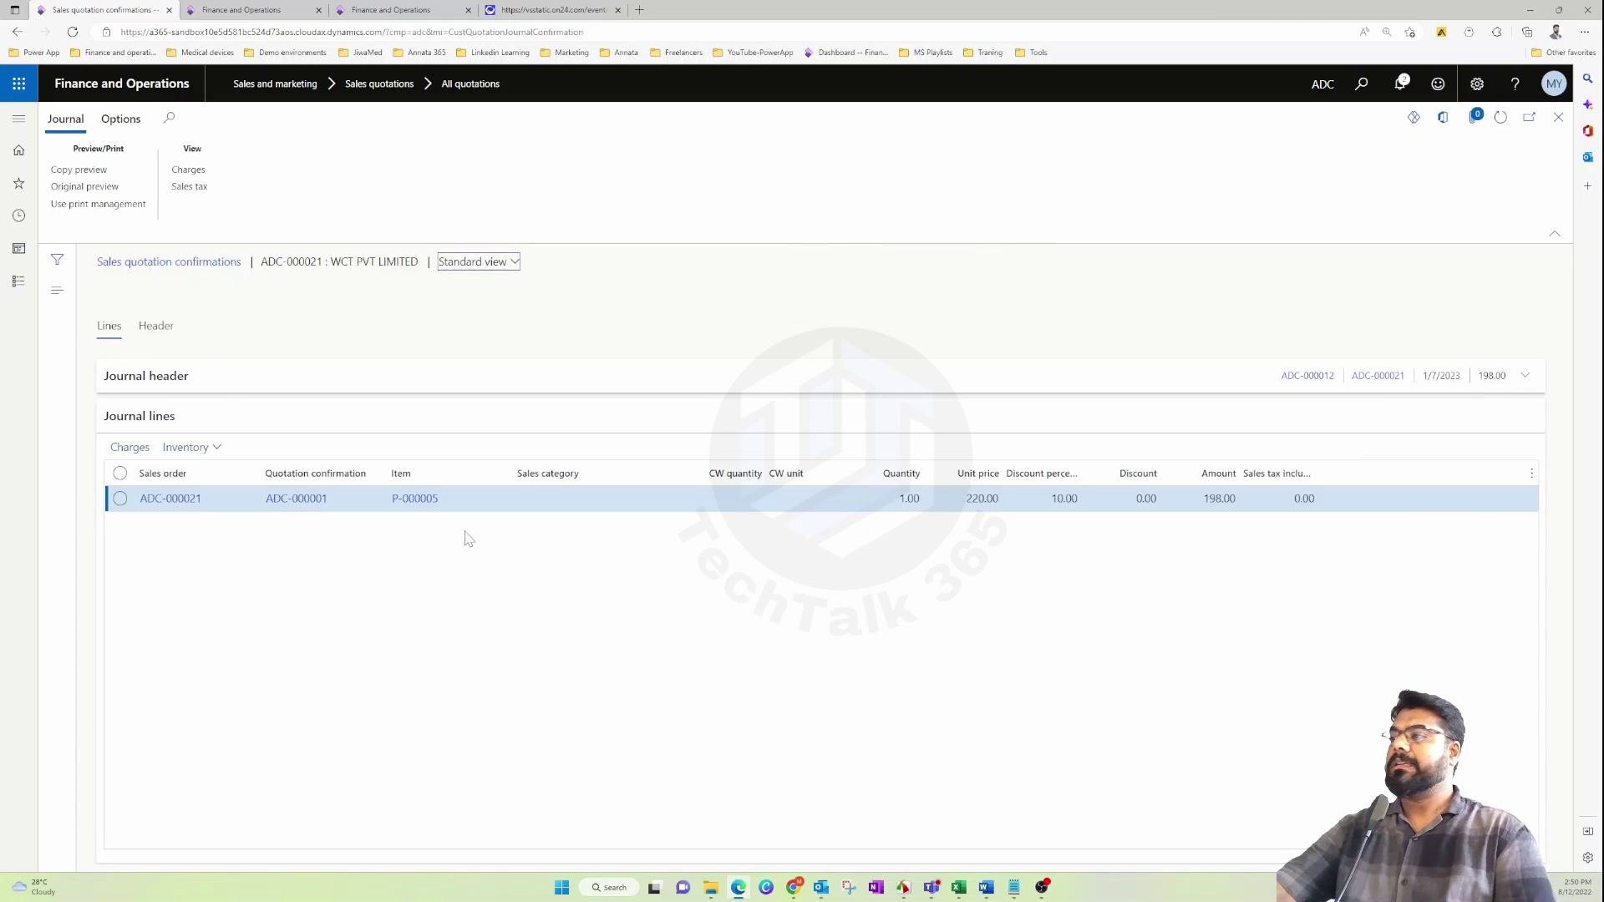
left_click(174, 391)
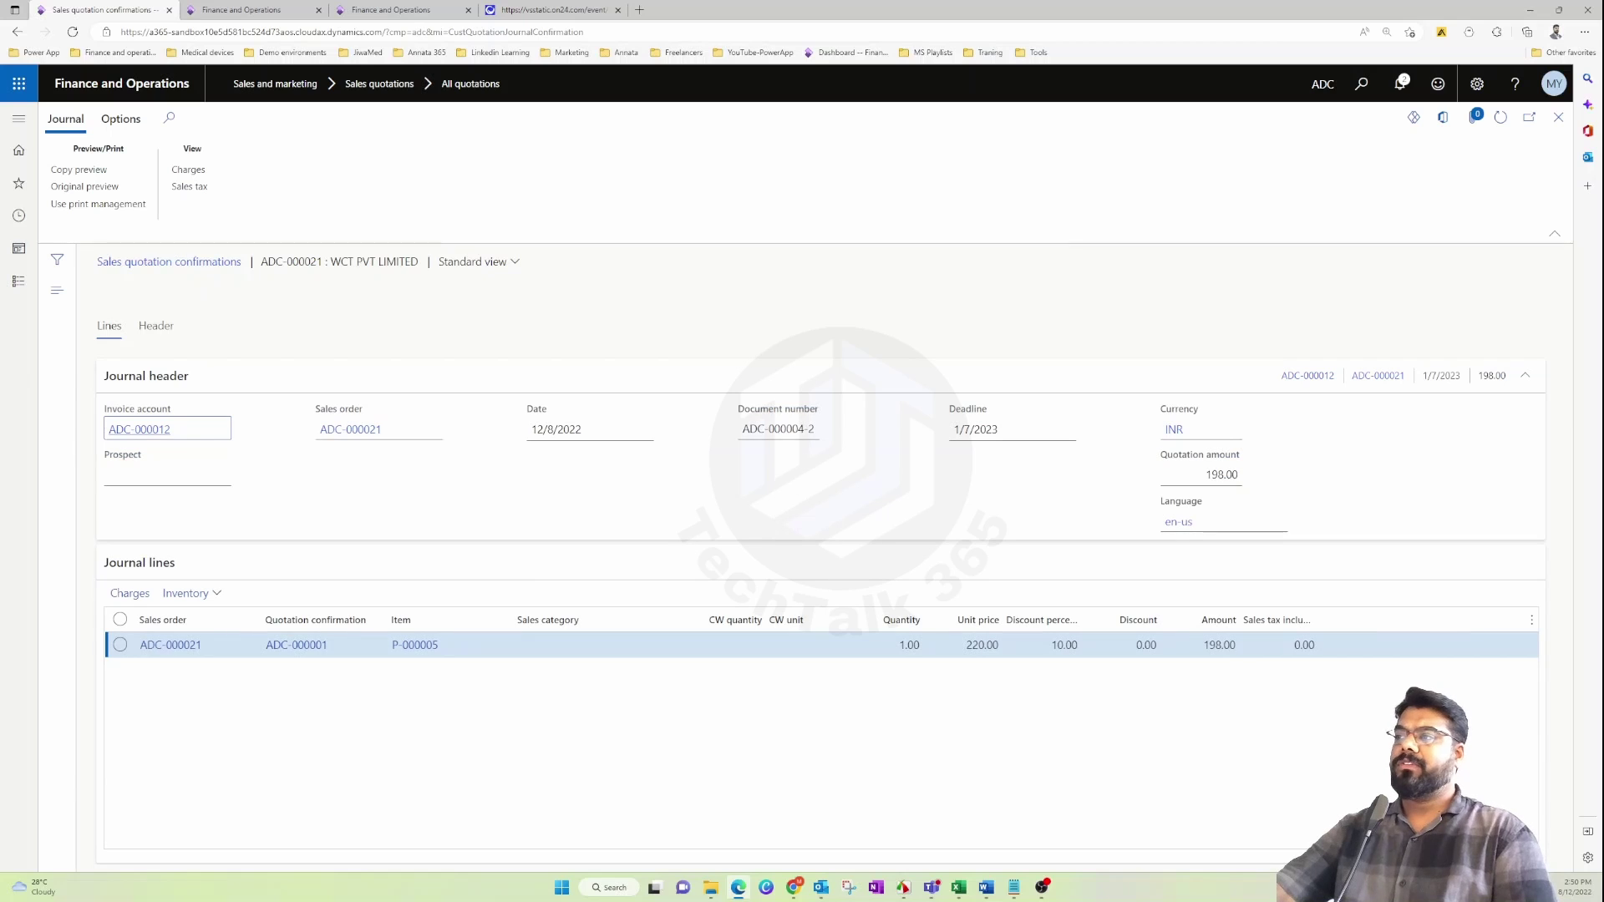
Close the confirmation journal and the quotation, and reopen the list of all sales quotations
left_click_drag(741, 429, 817, 429)
left_click(1558, 117)
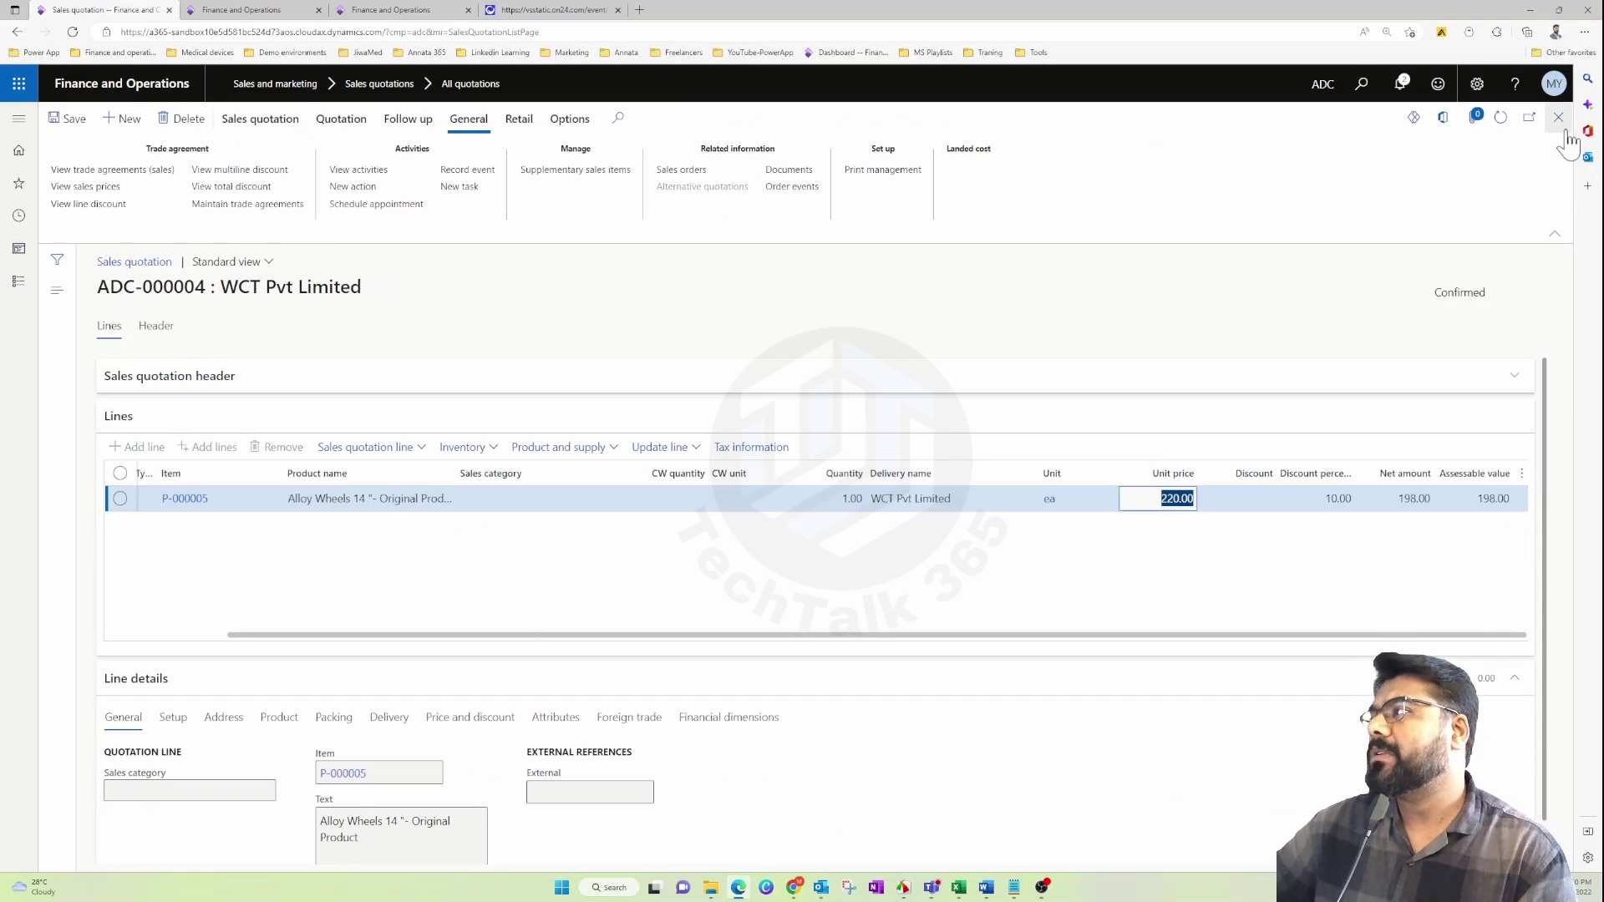
left_click(1567, 135)
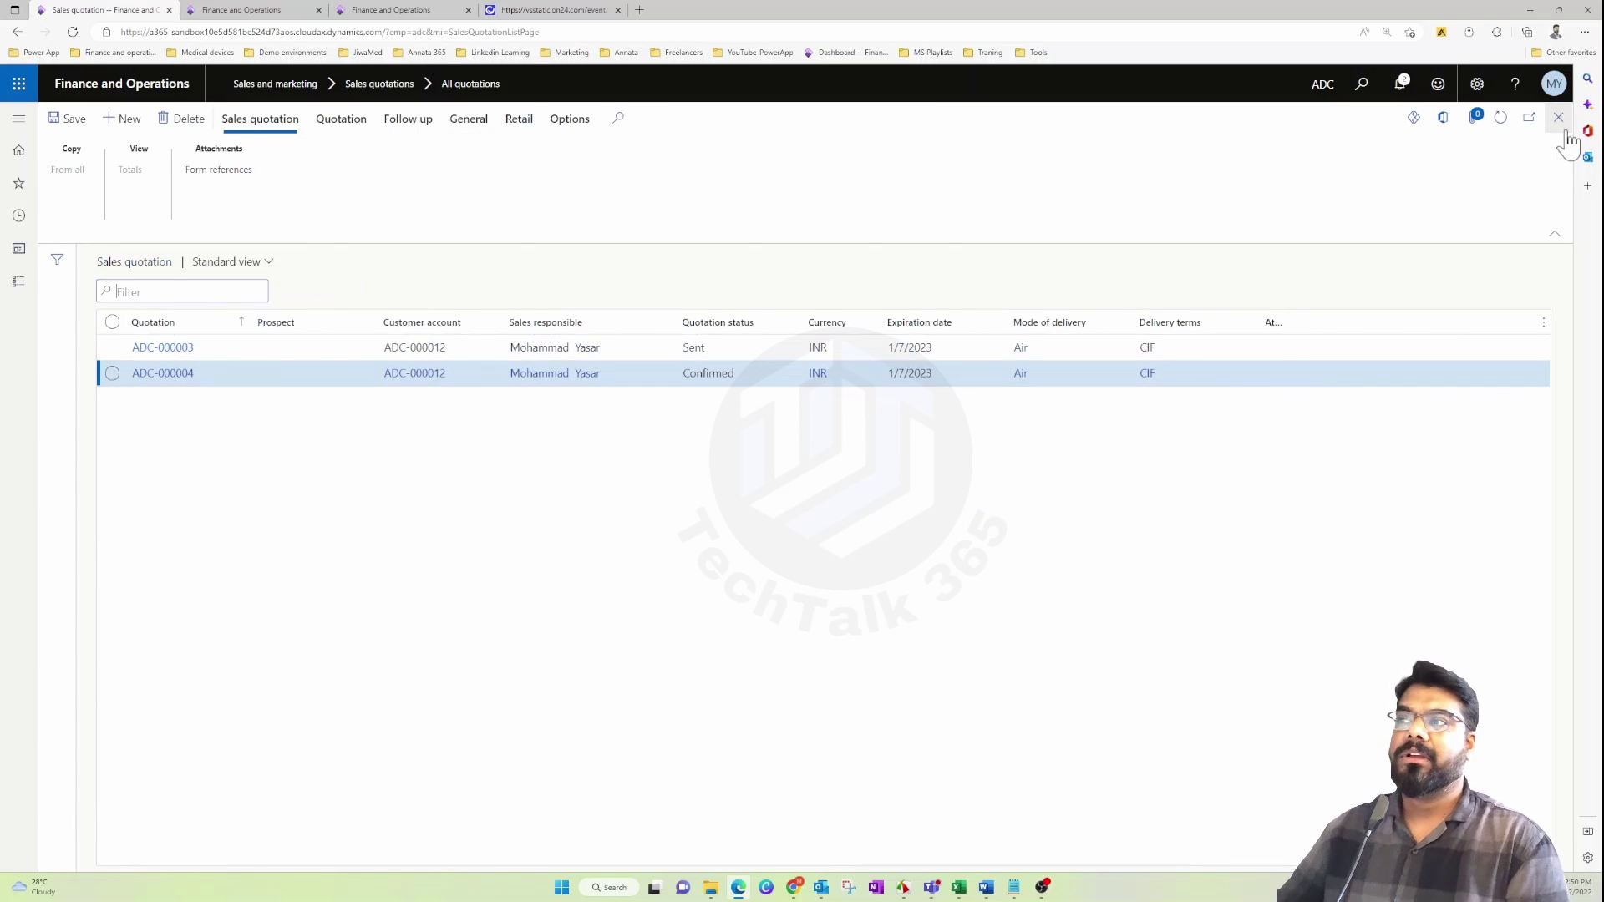
left_click(1565, 133)
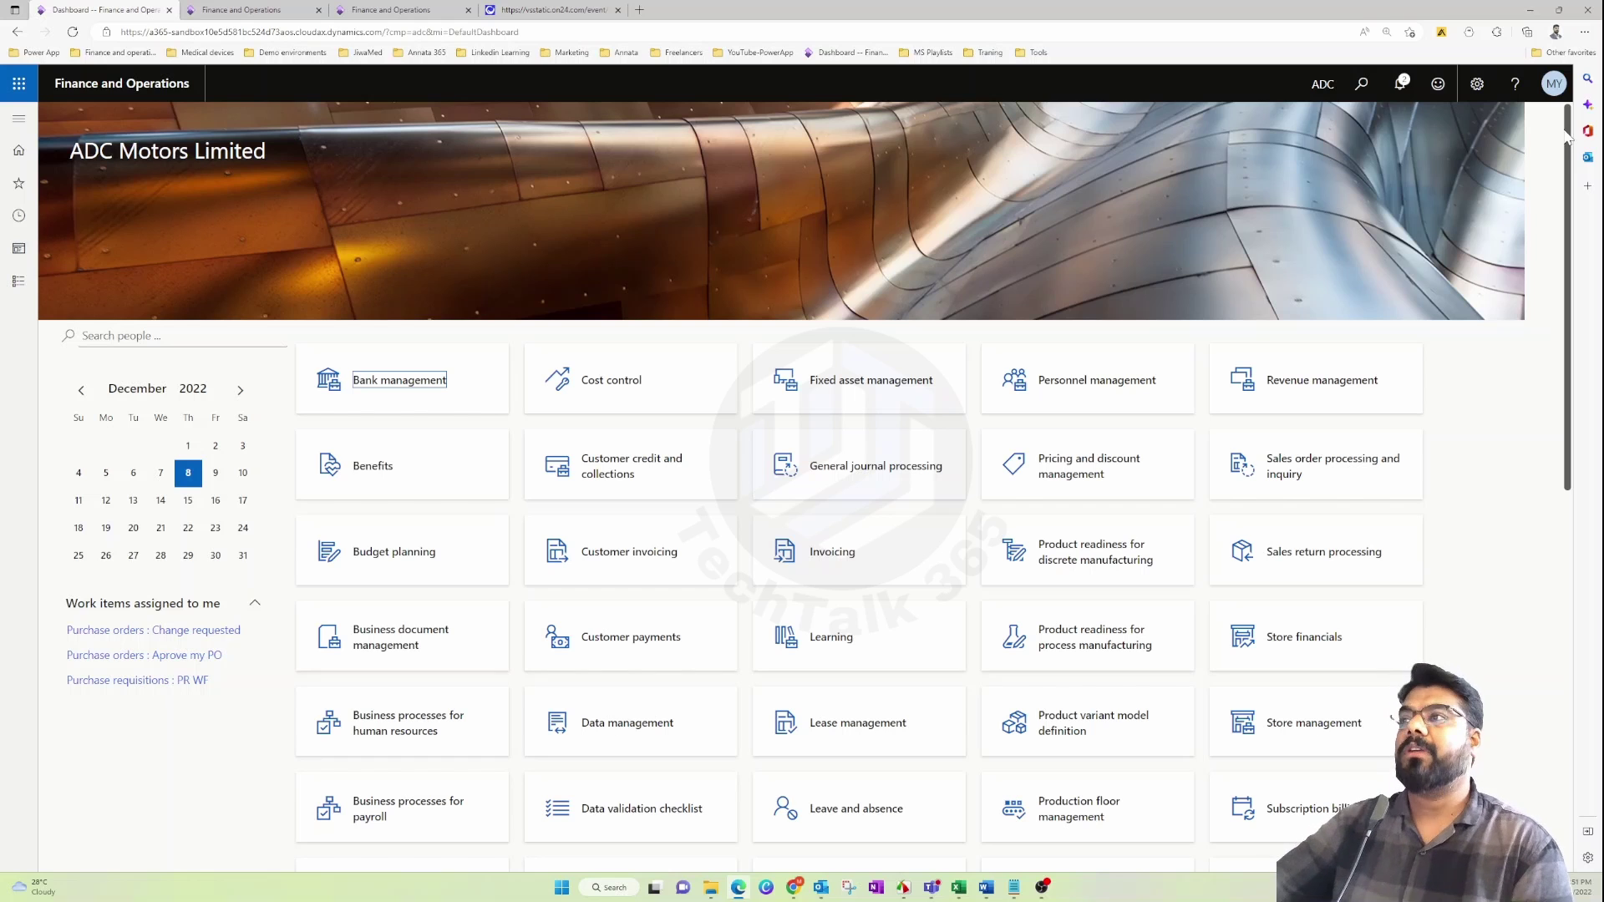
left_click(18, 281)
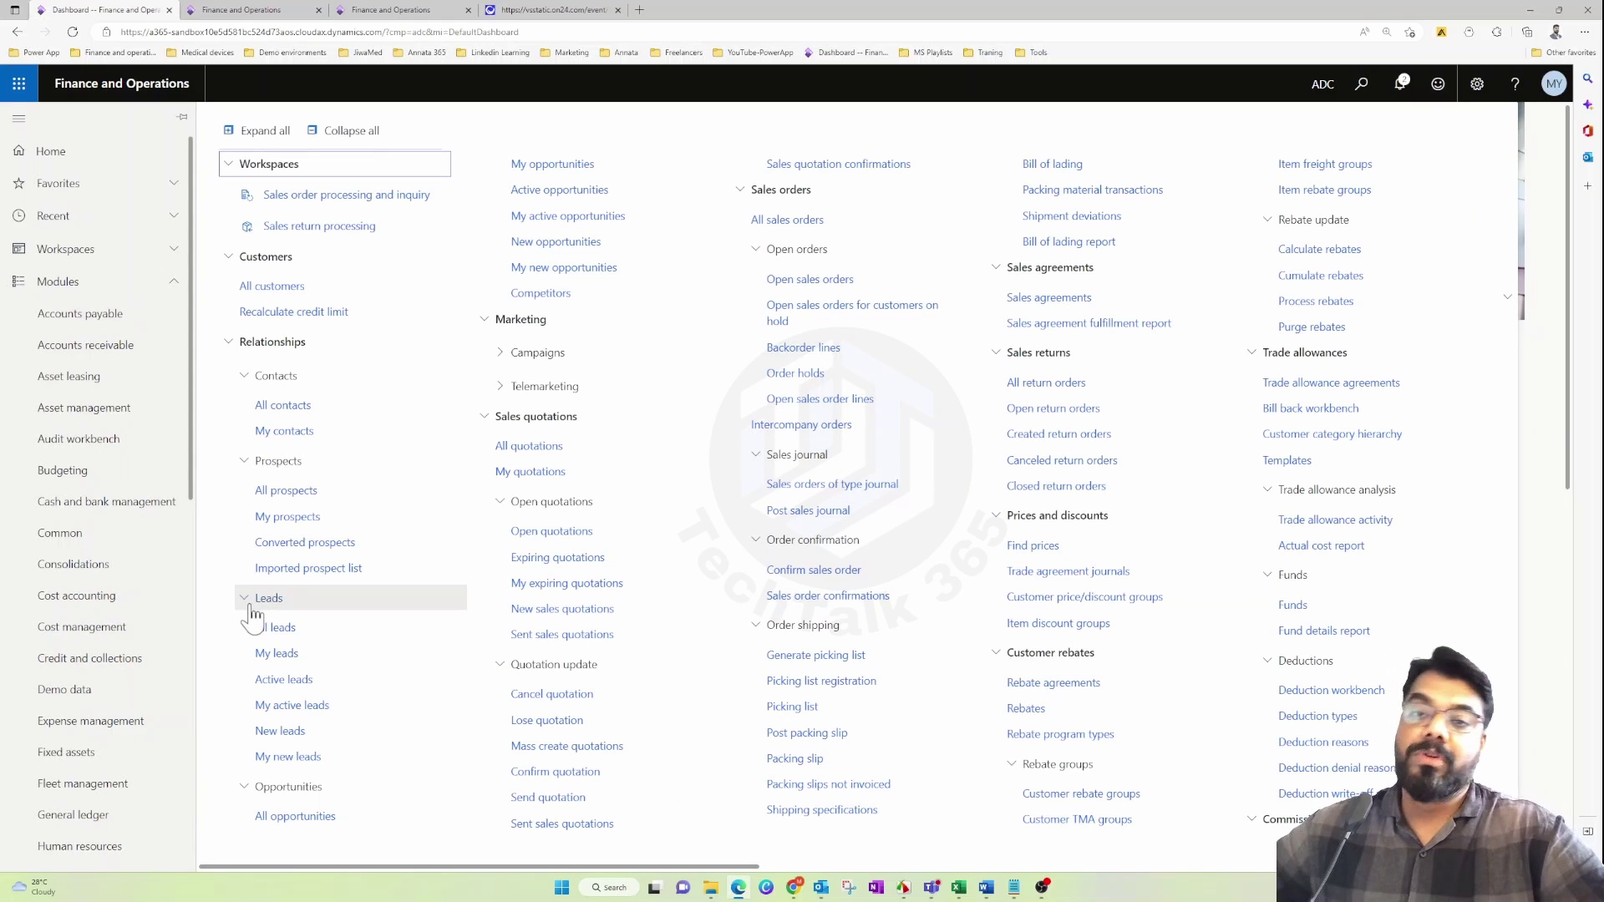
left_click(504, 448)
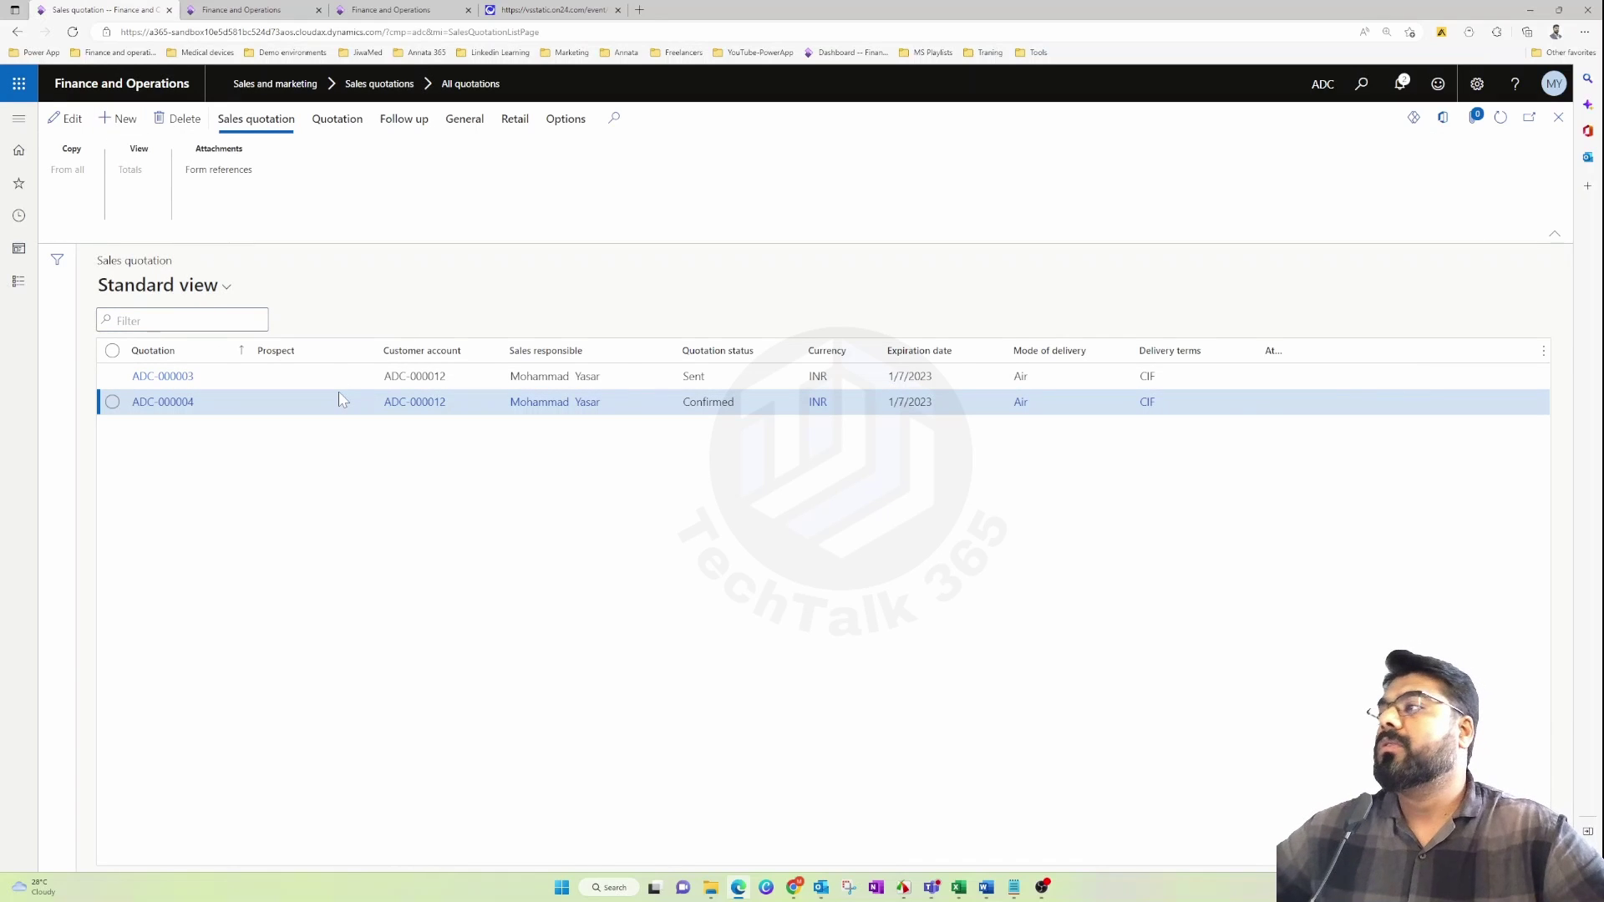
Start a new quotation with the account type Prospect and open the prospect details form from its Prospect field
key("alt+n")
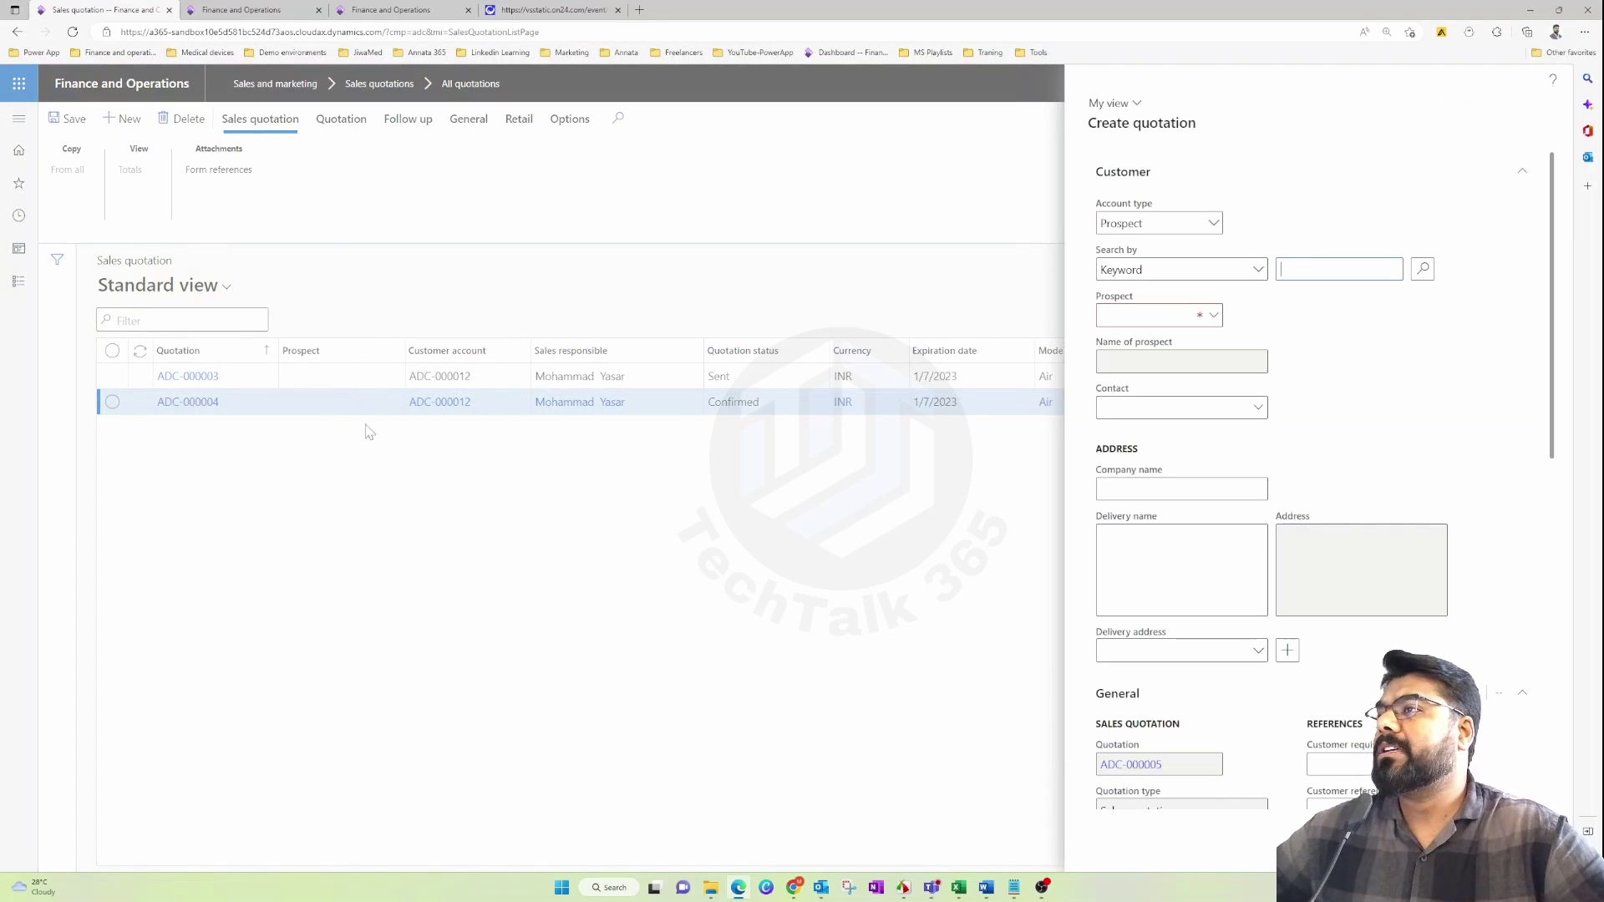
left_click(1218, 325)
right_click(1217, 322)
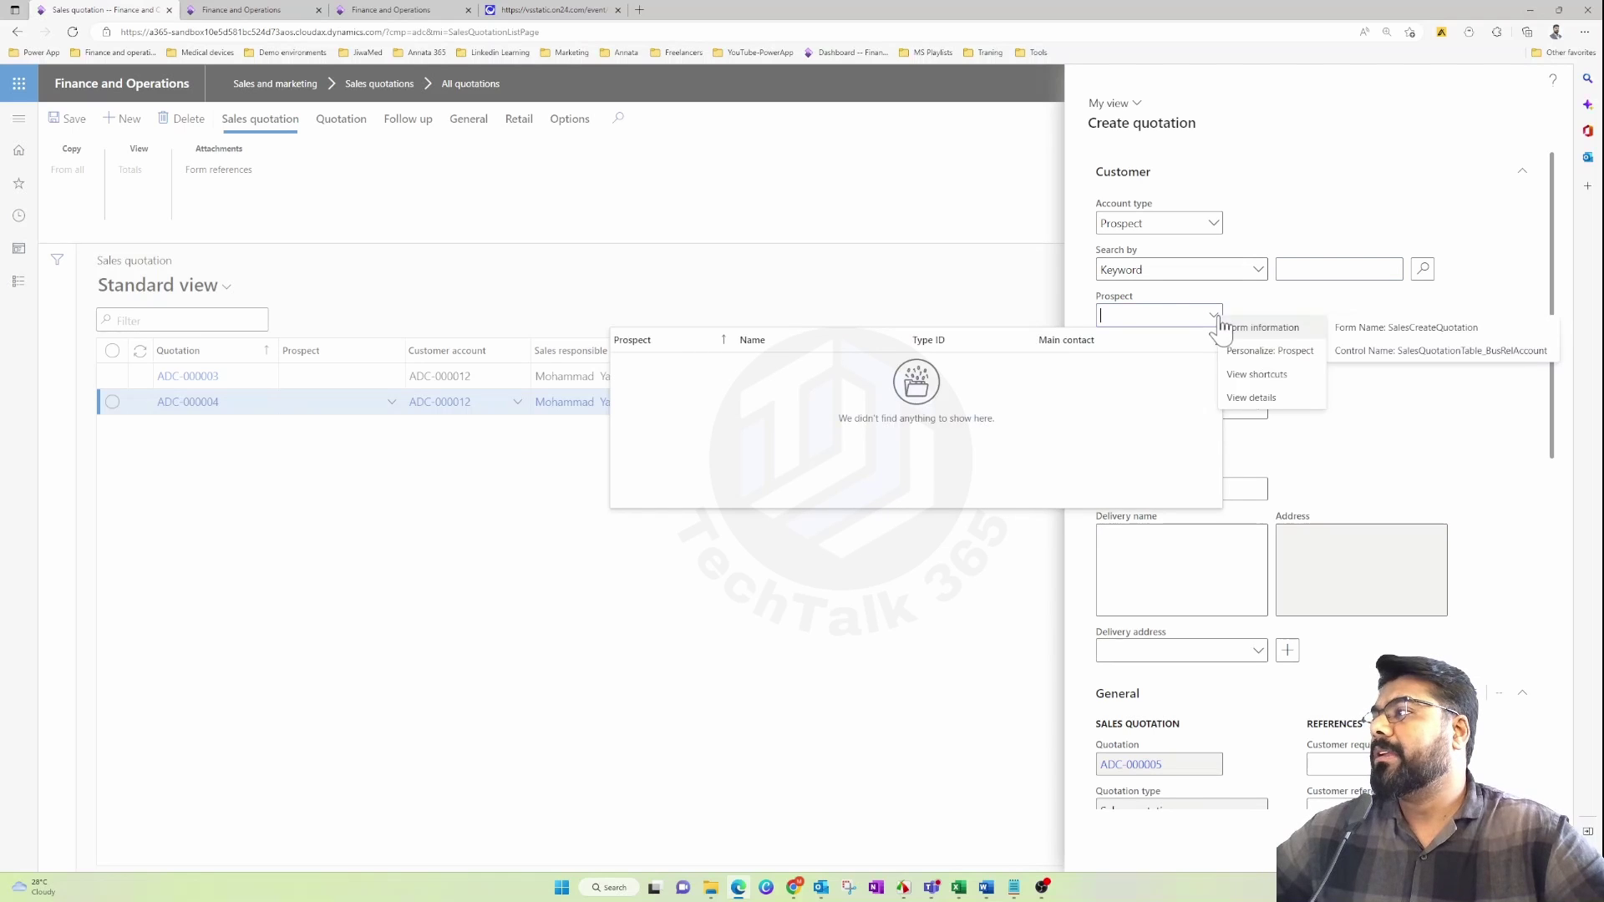
left_click(1265, 400)
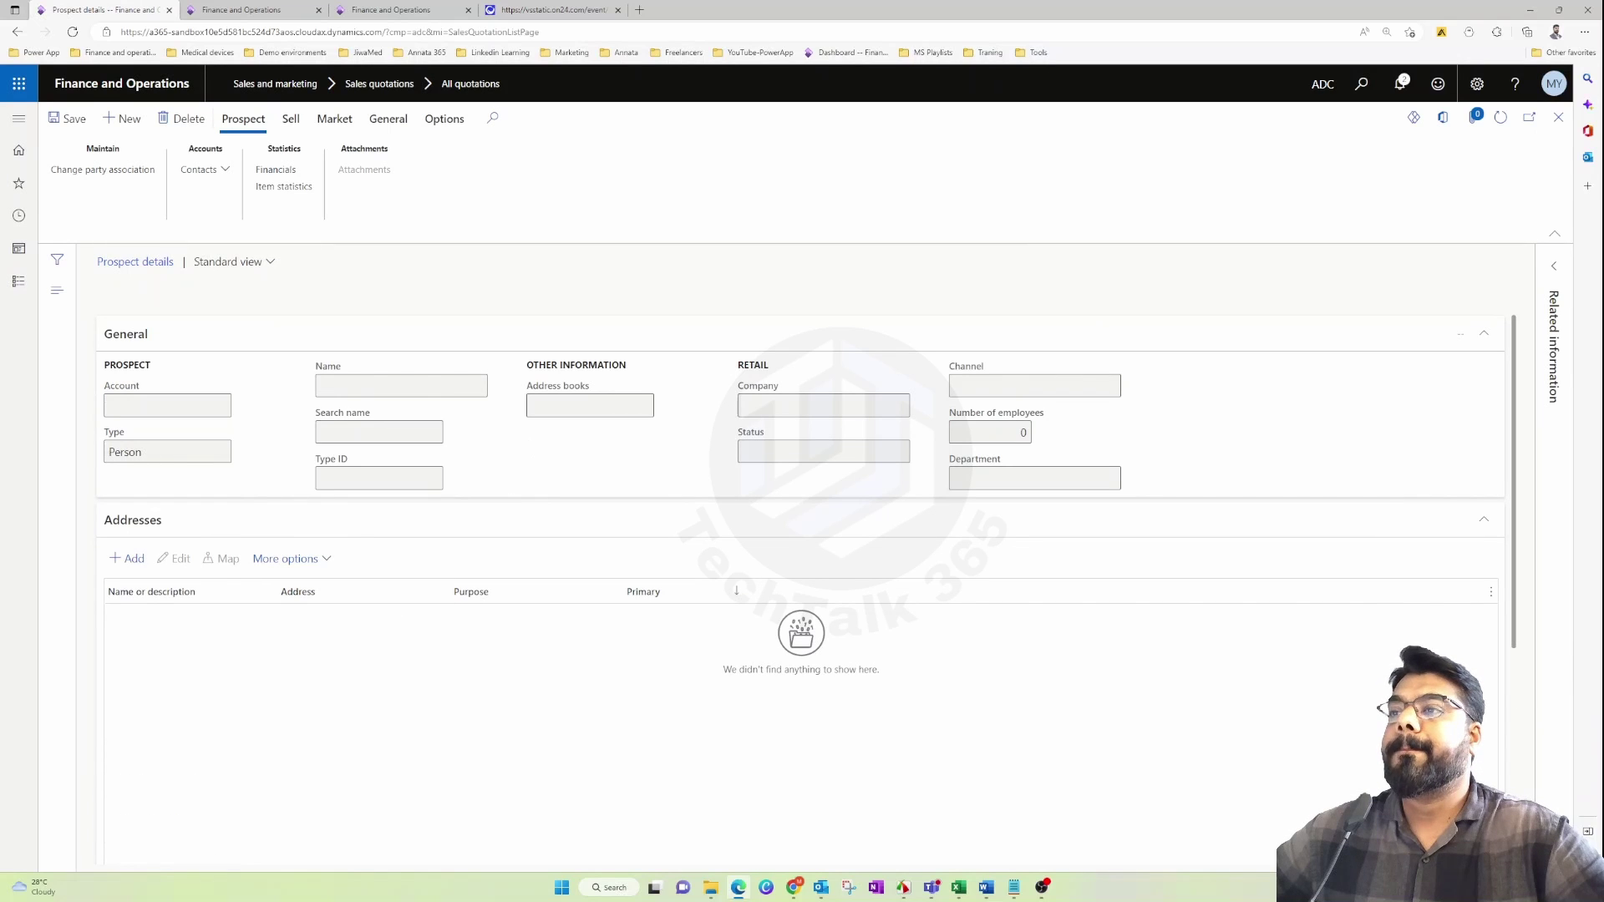
scroll(240, 581, "down", 3)
scroll(240, 580, "up", 4)
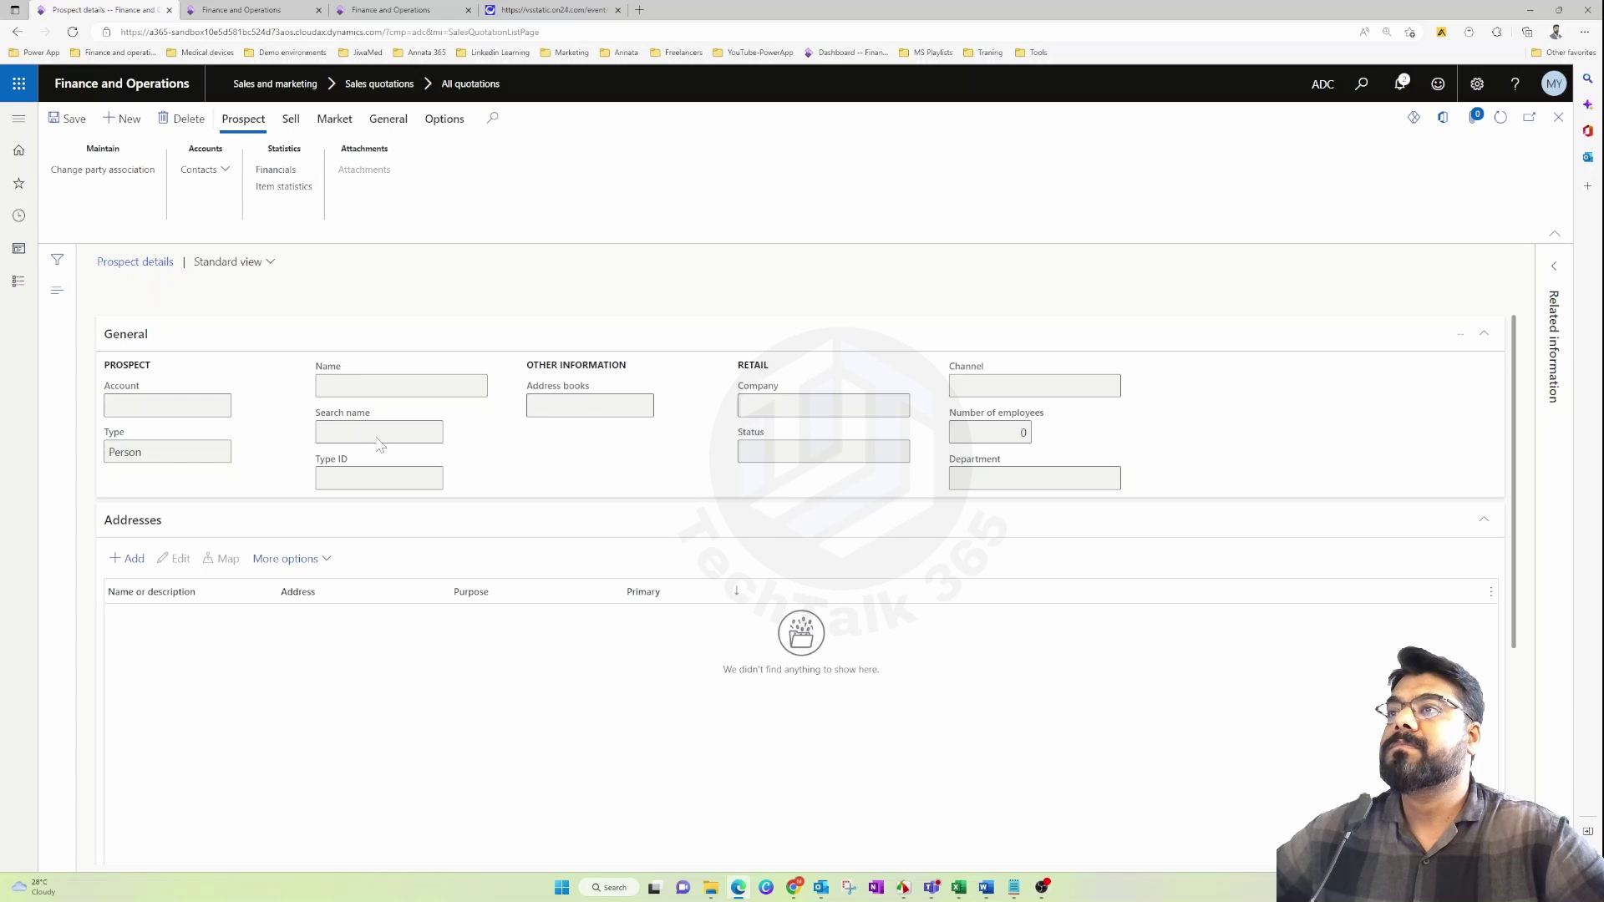
Start a new prospect of type Organization and name it UMWB LIMITED
key("alt+n")
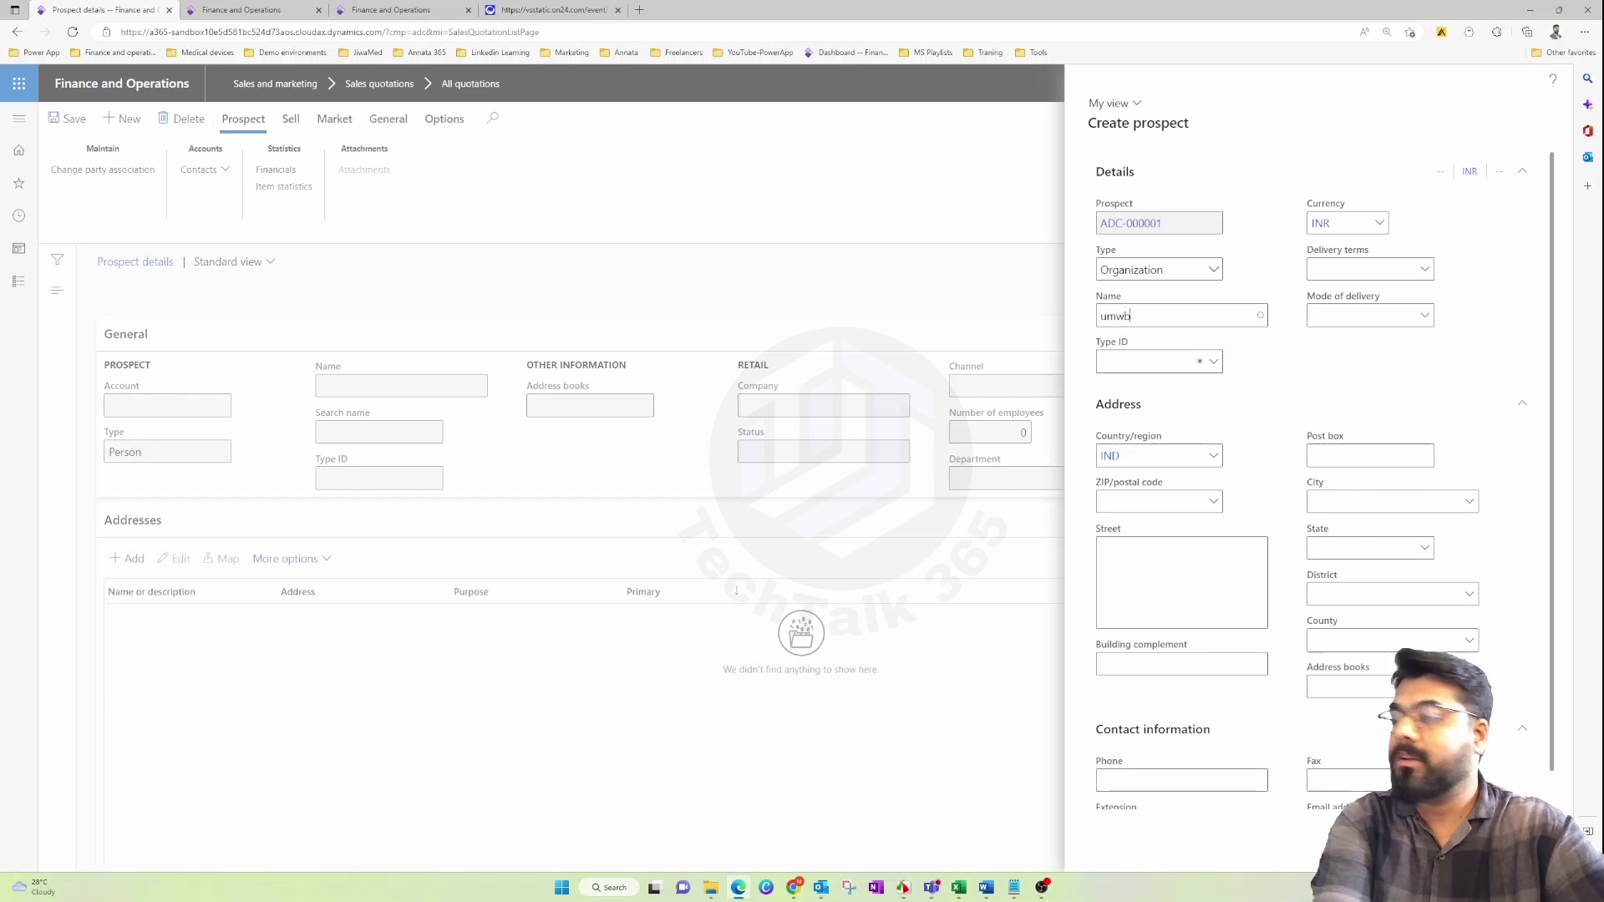
key("BackSpace")
key("BackSpace")
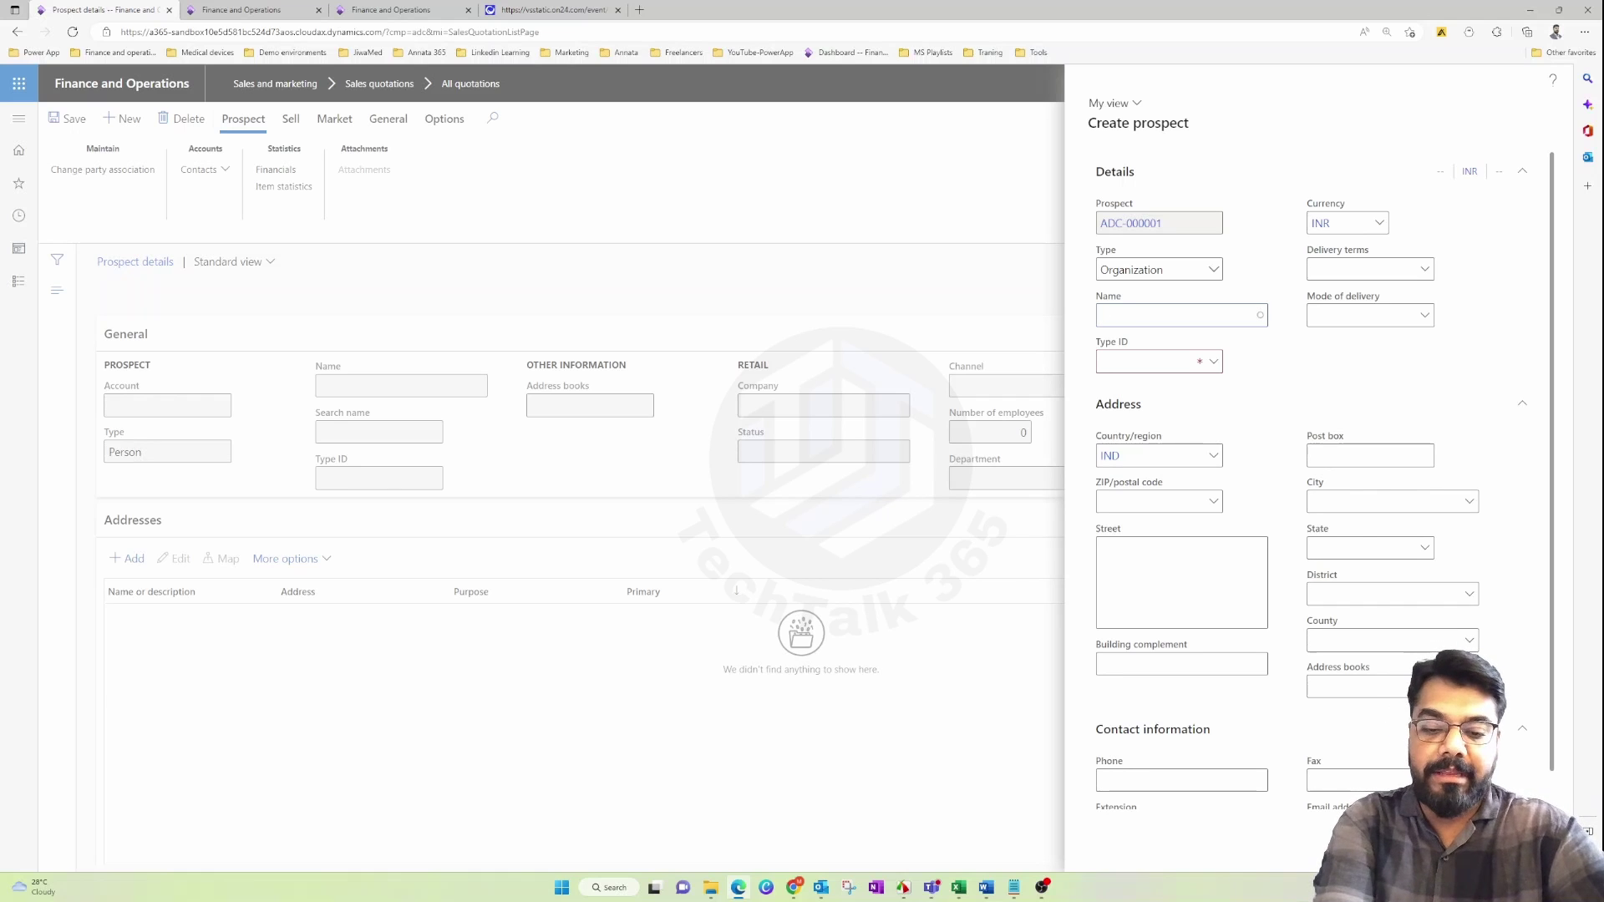
type("UMWB LIMITED")
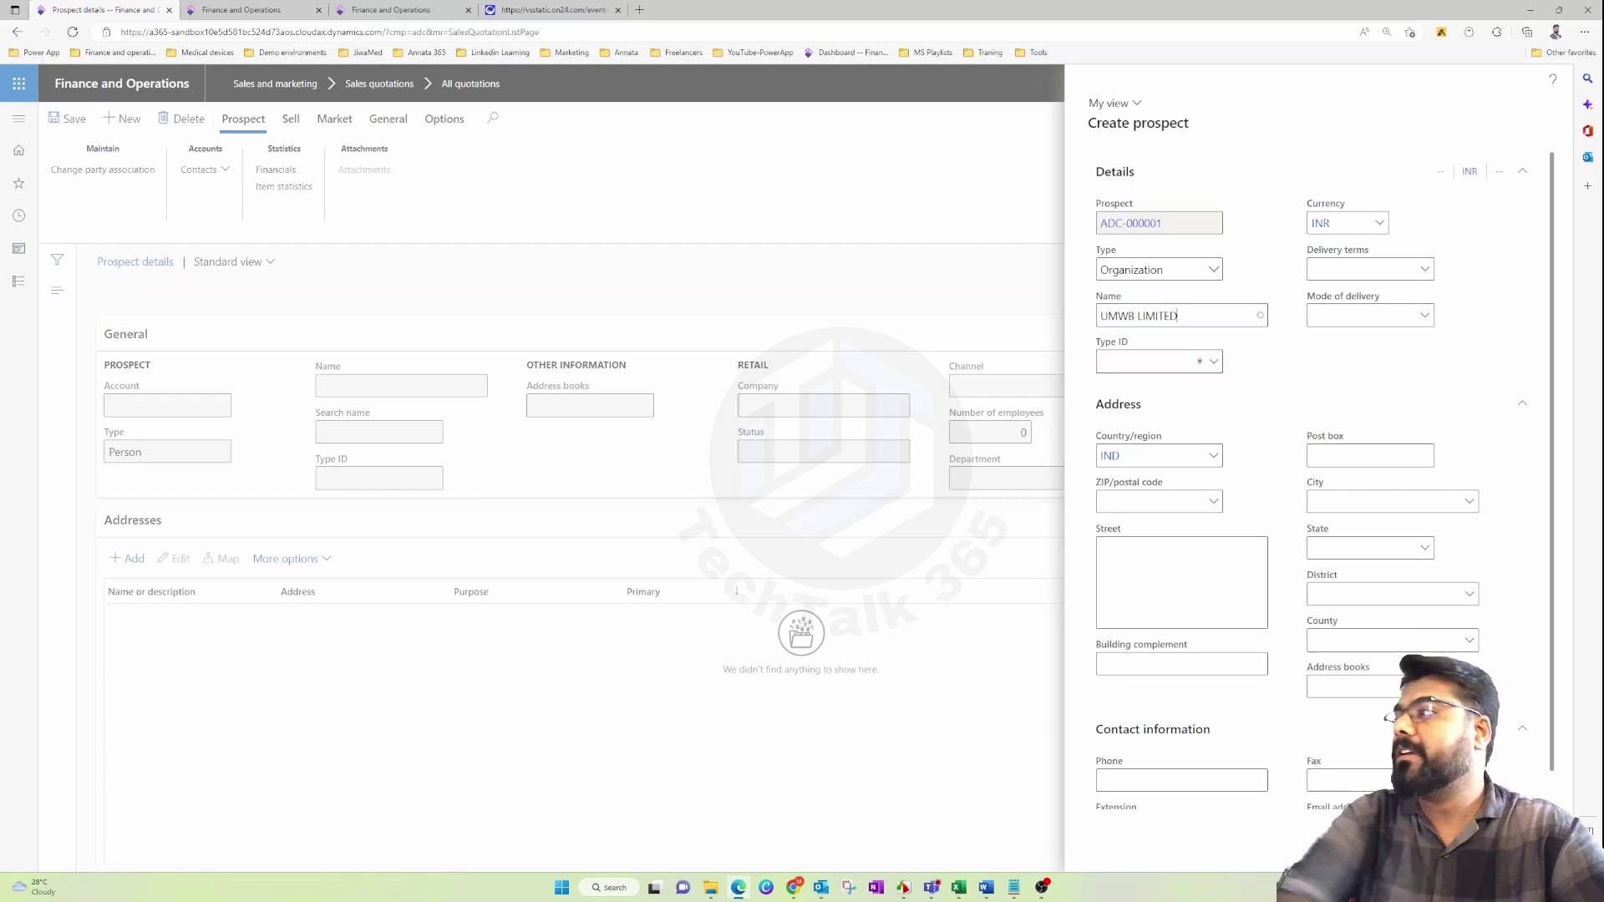
left_click(1168, 368)
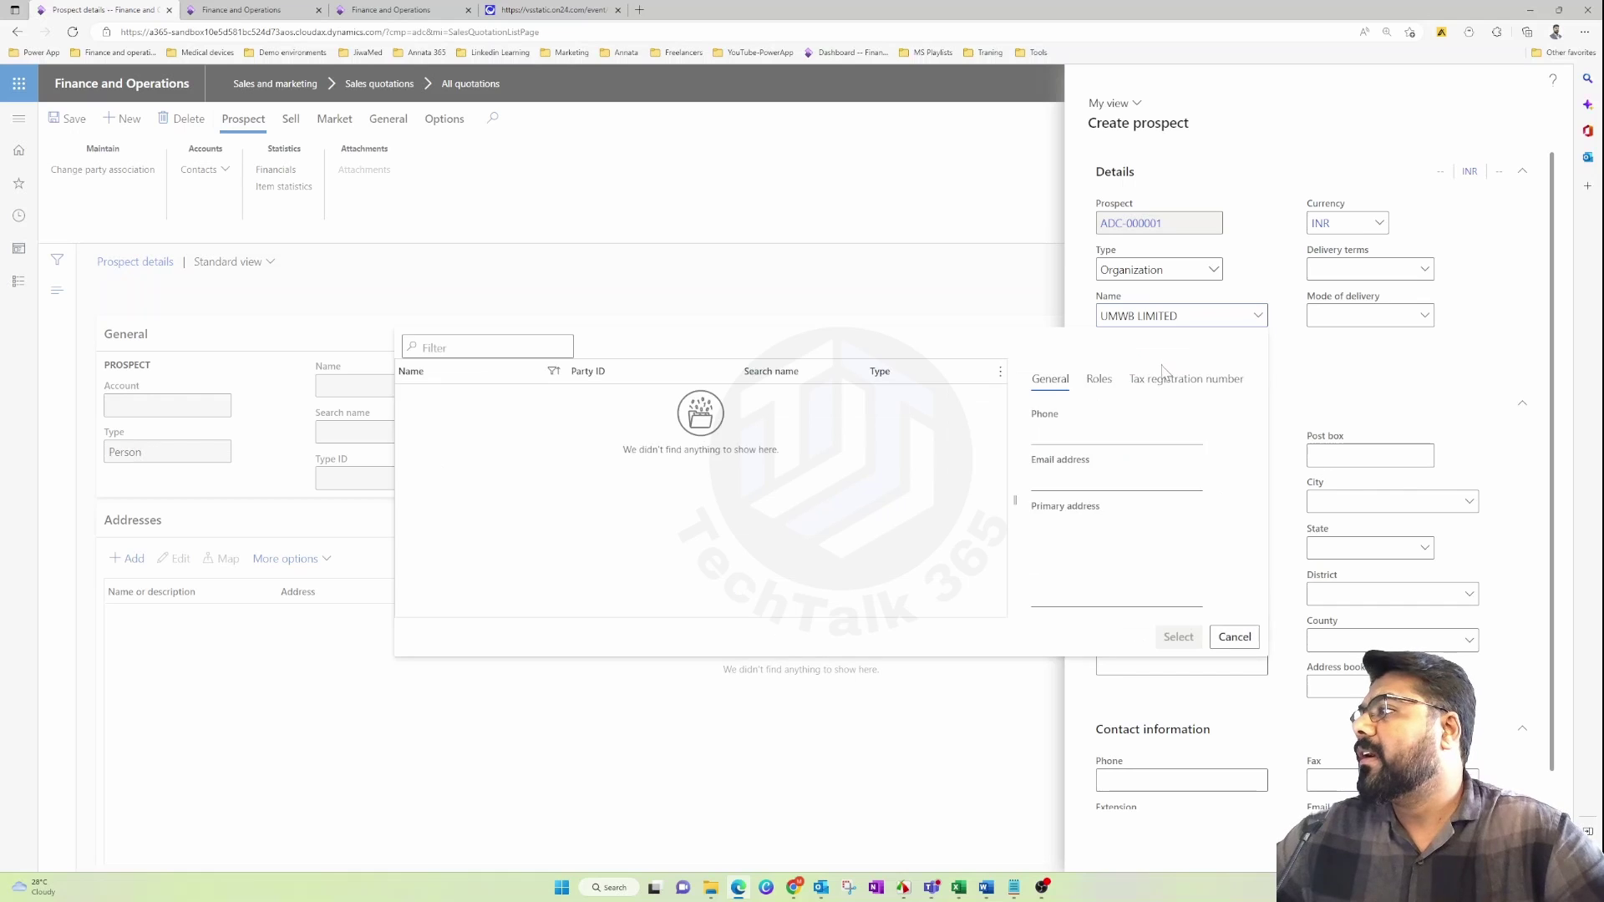
key("Tab")
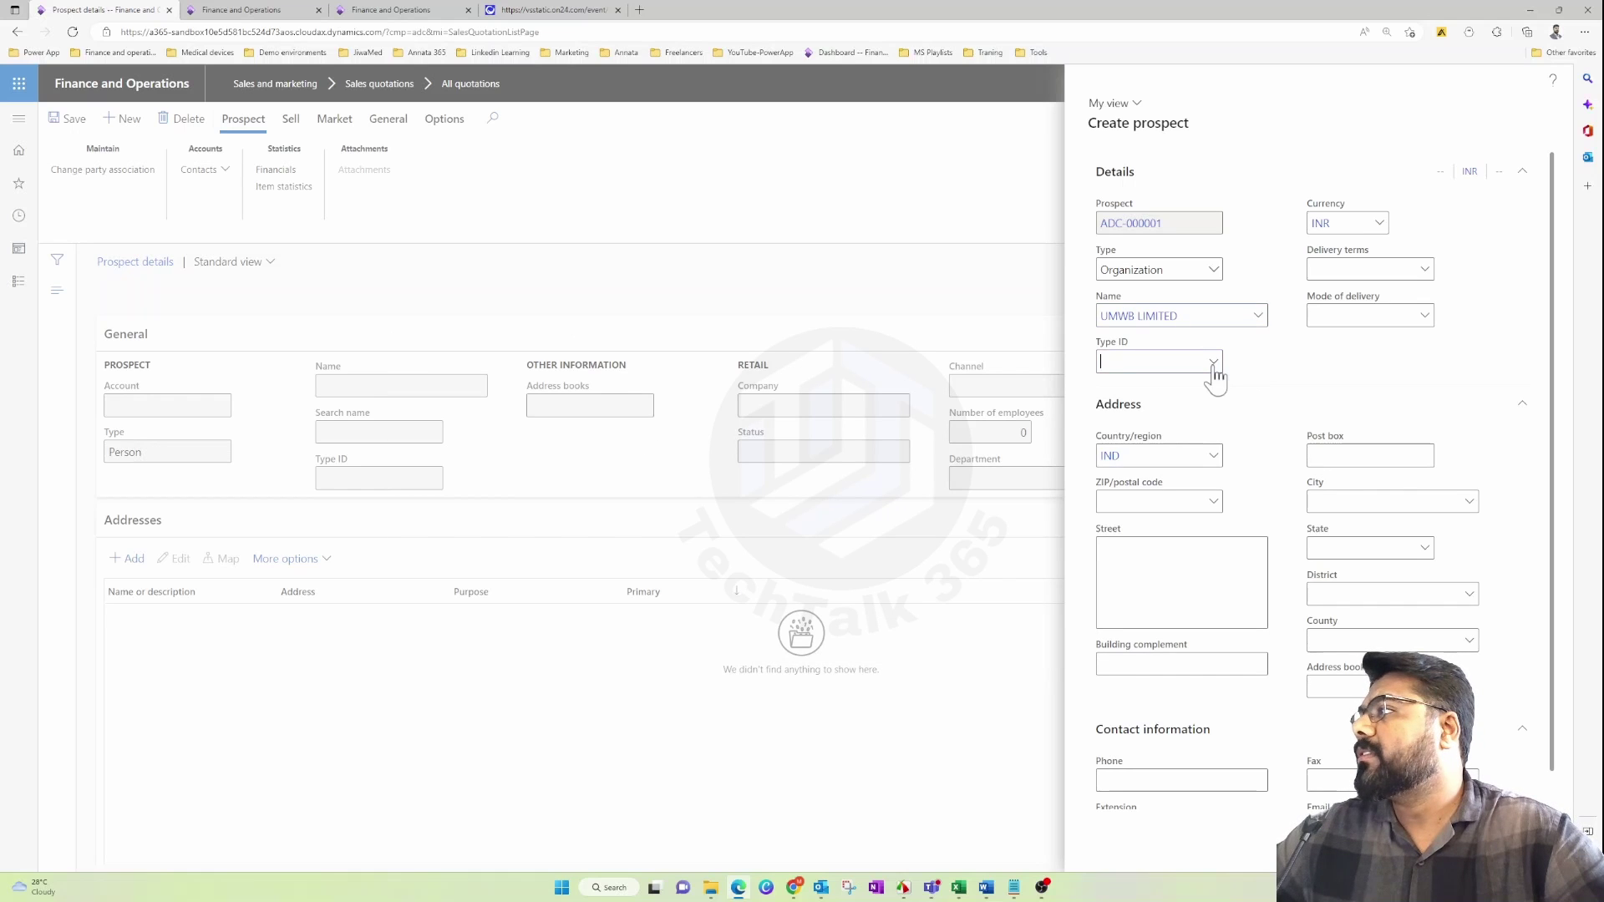
Open the relation types from the prospect's Type ID, add and save a type Prospect with the description Prospect, and return to the prospect
left_click(1212, 368)
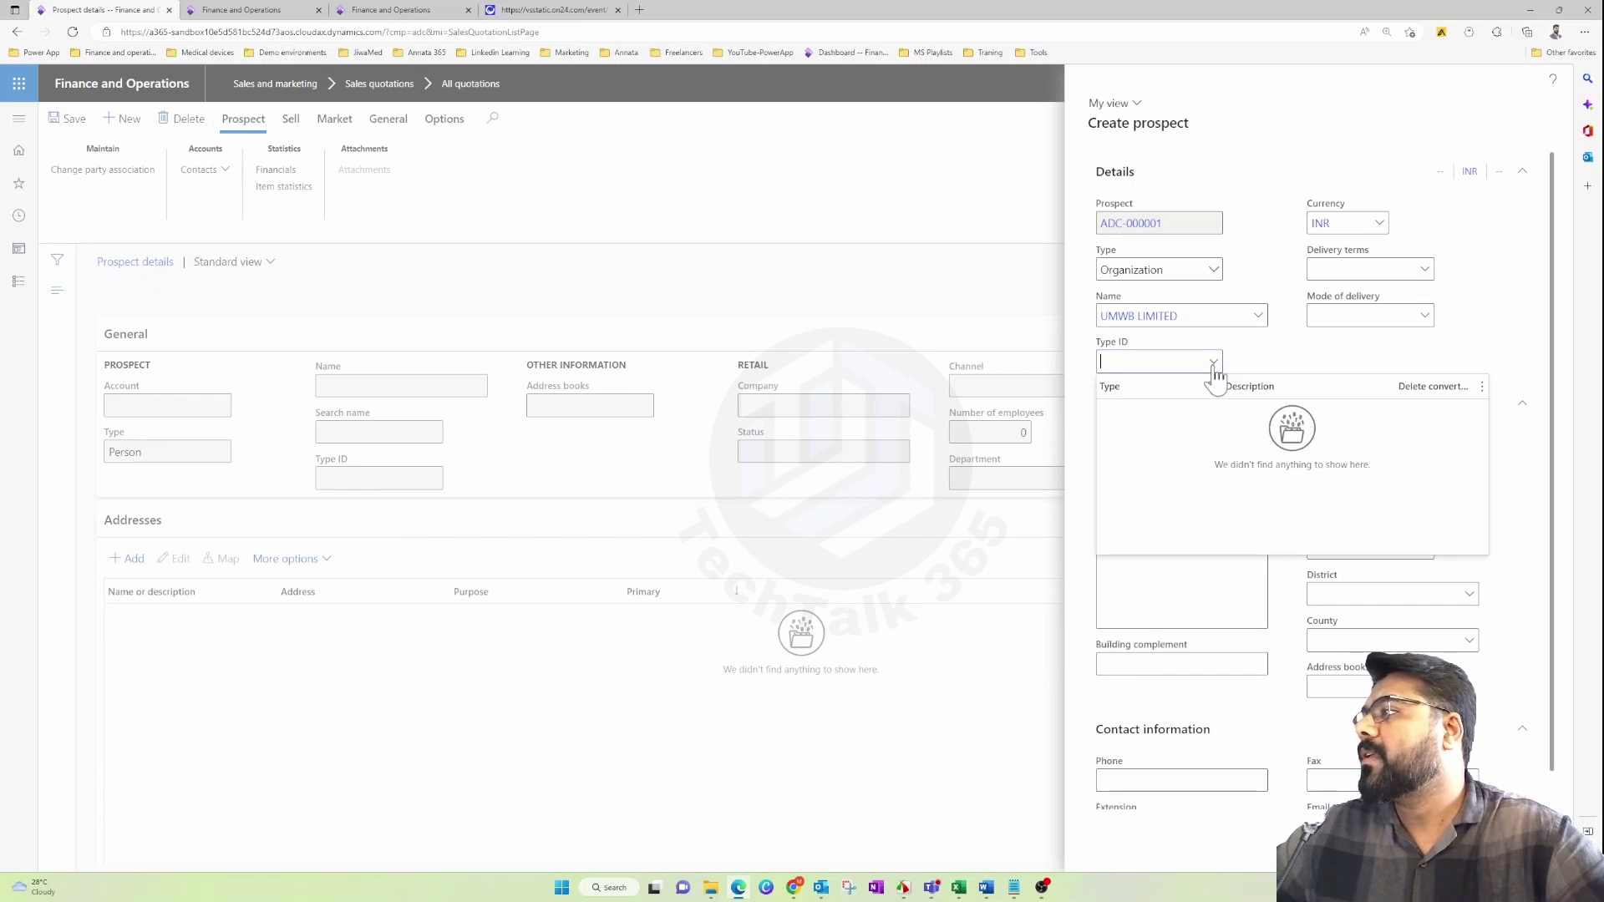
left_click(1247, 448)
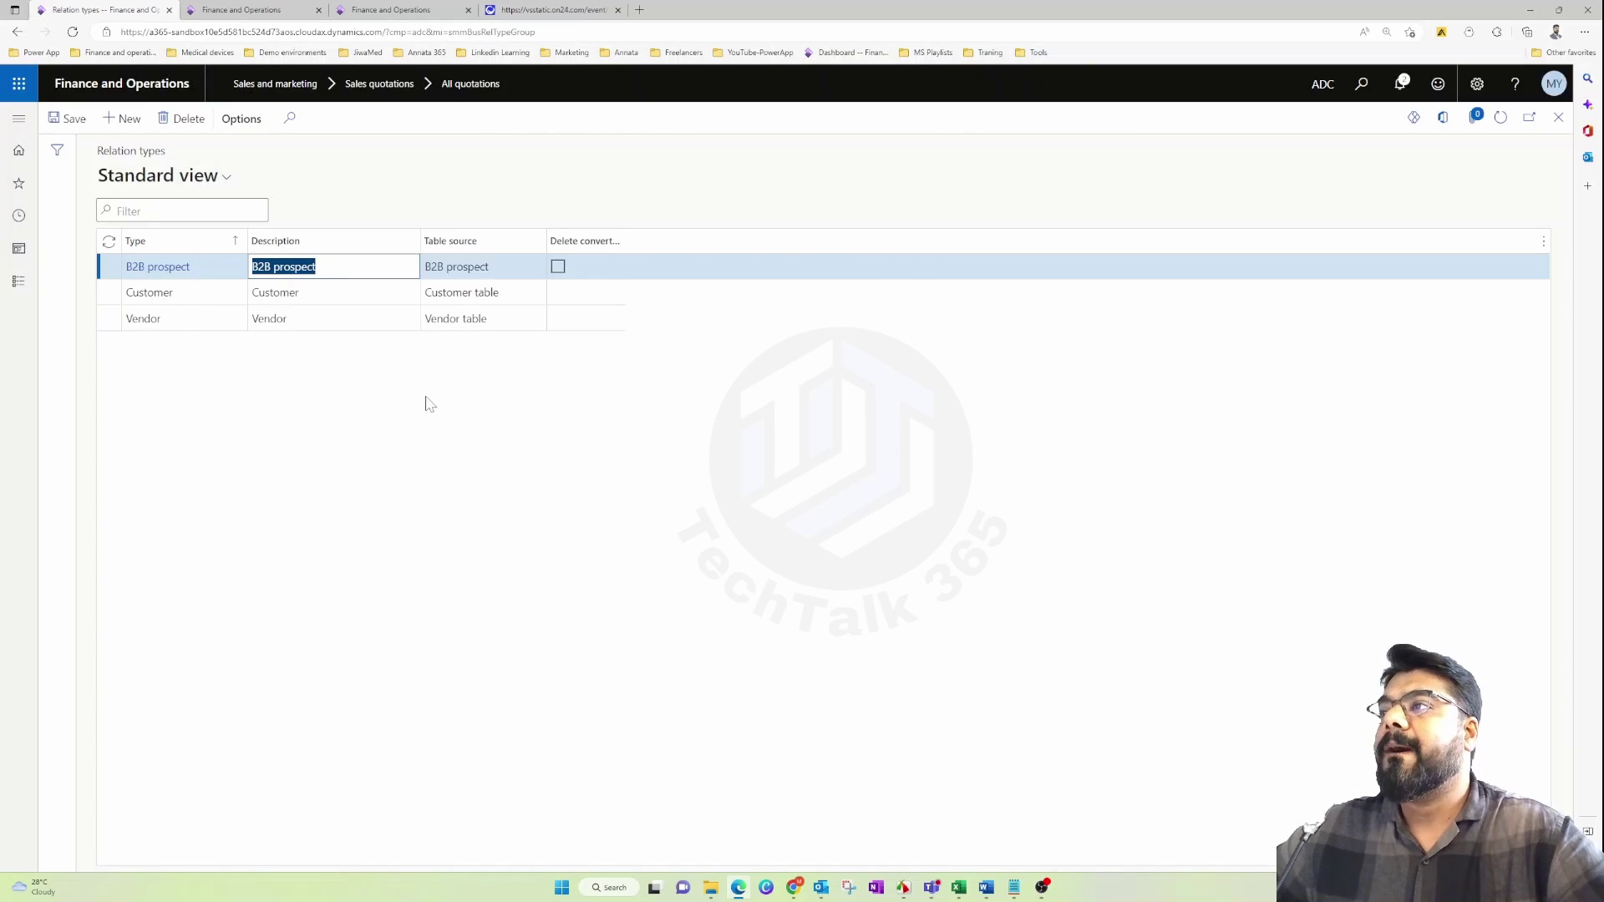
left_click(126, 120)
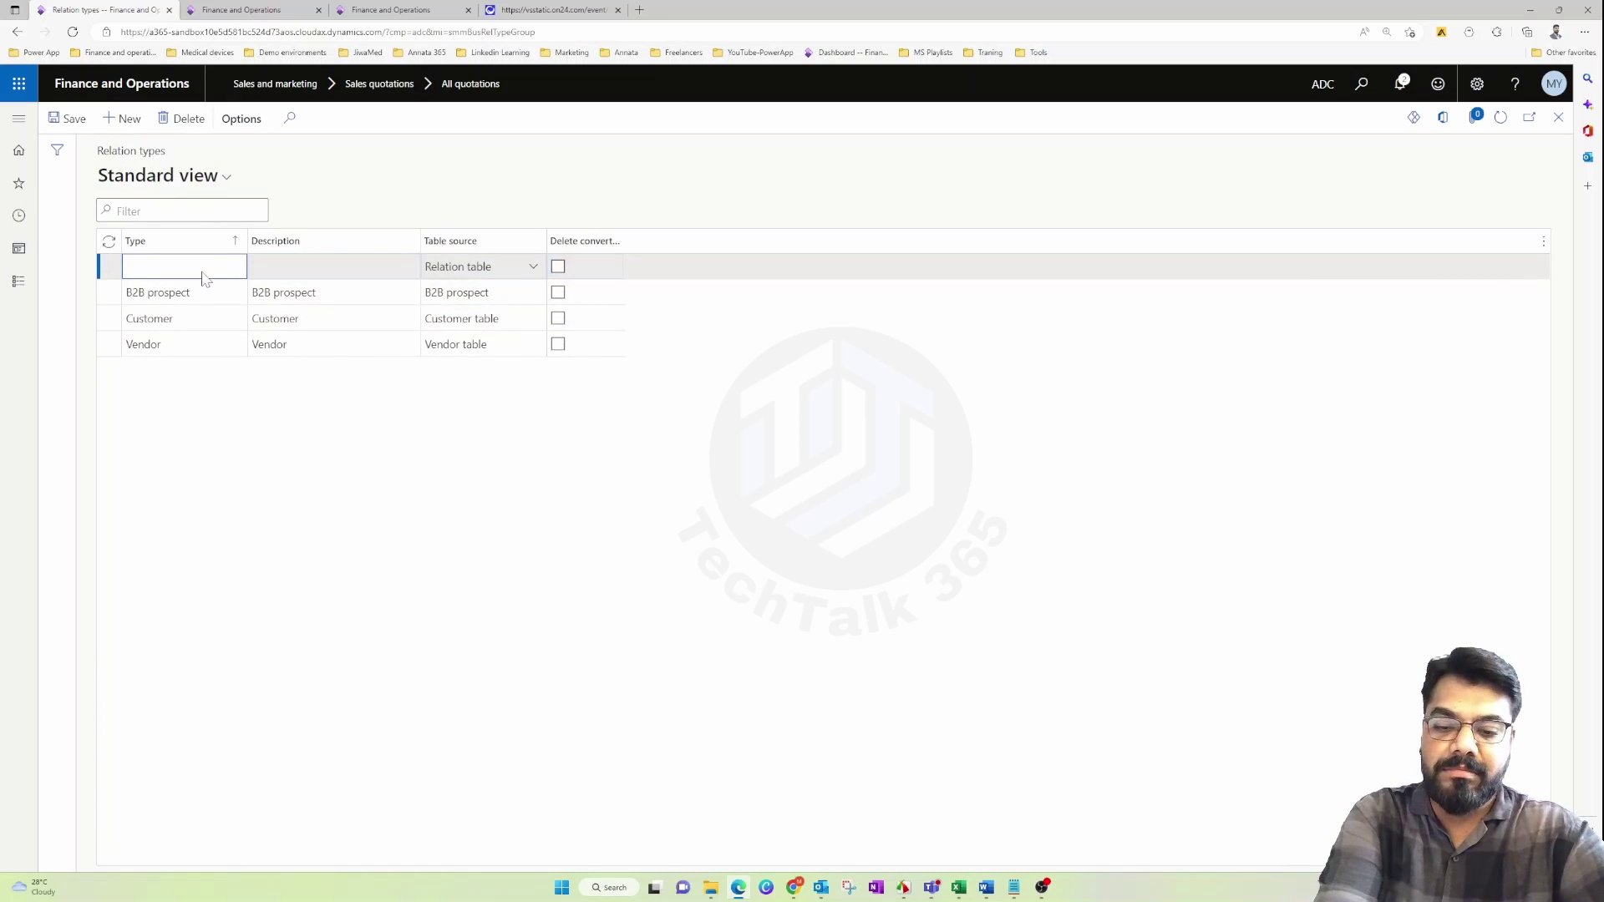
type("Prospect")
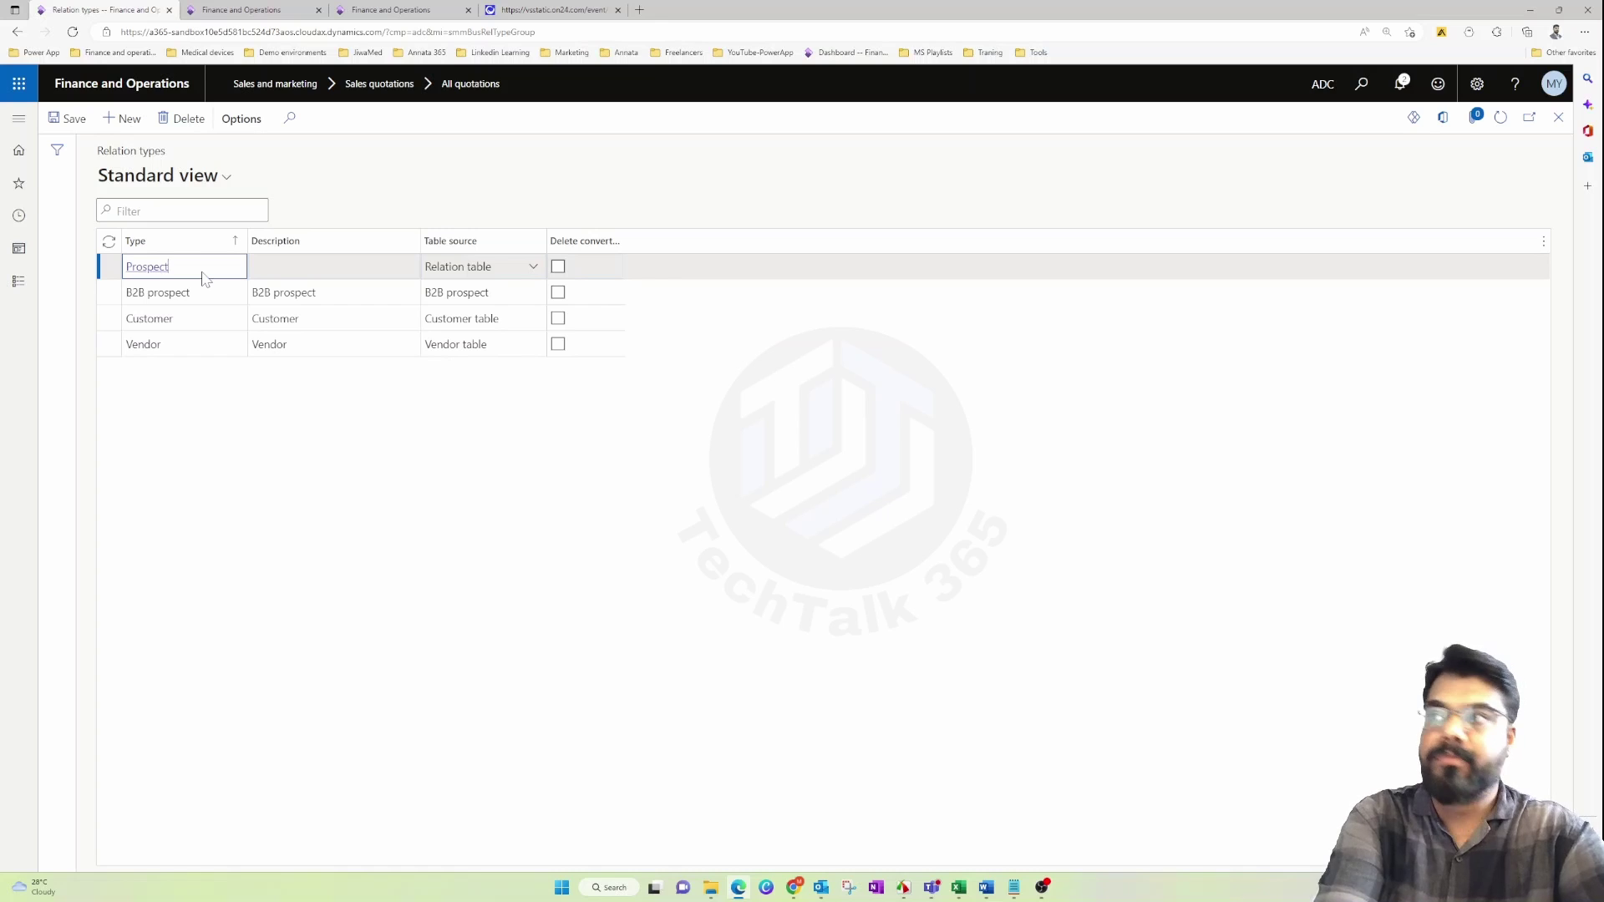
double_click(206, 275)
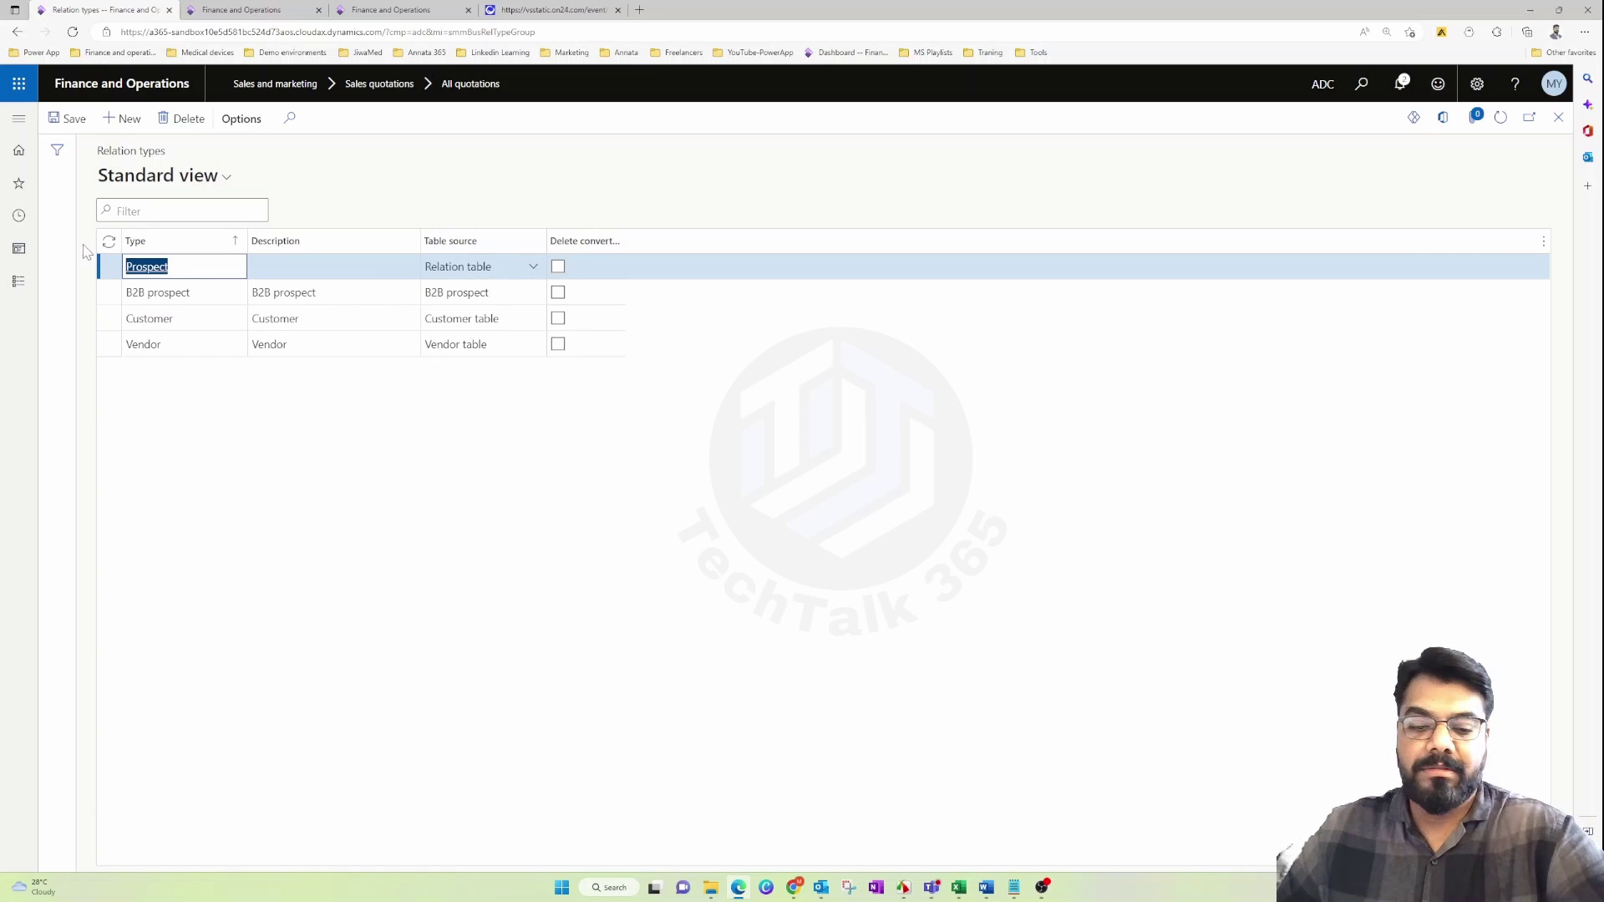
key("ctrl+c")
key("Tab")
key("ctrl+v")
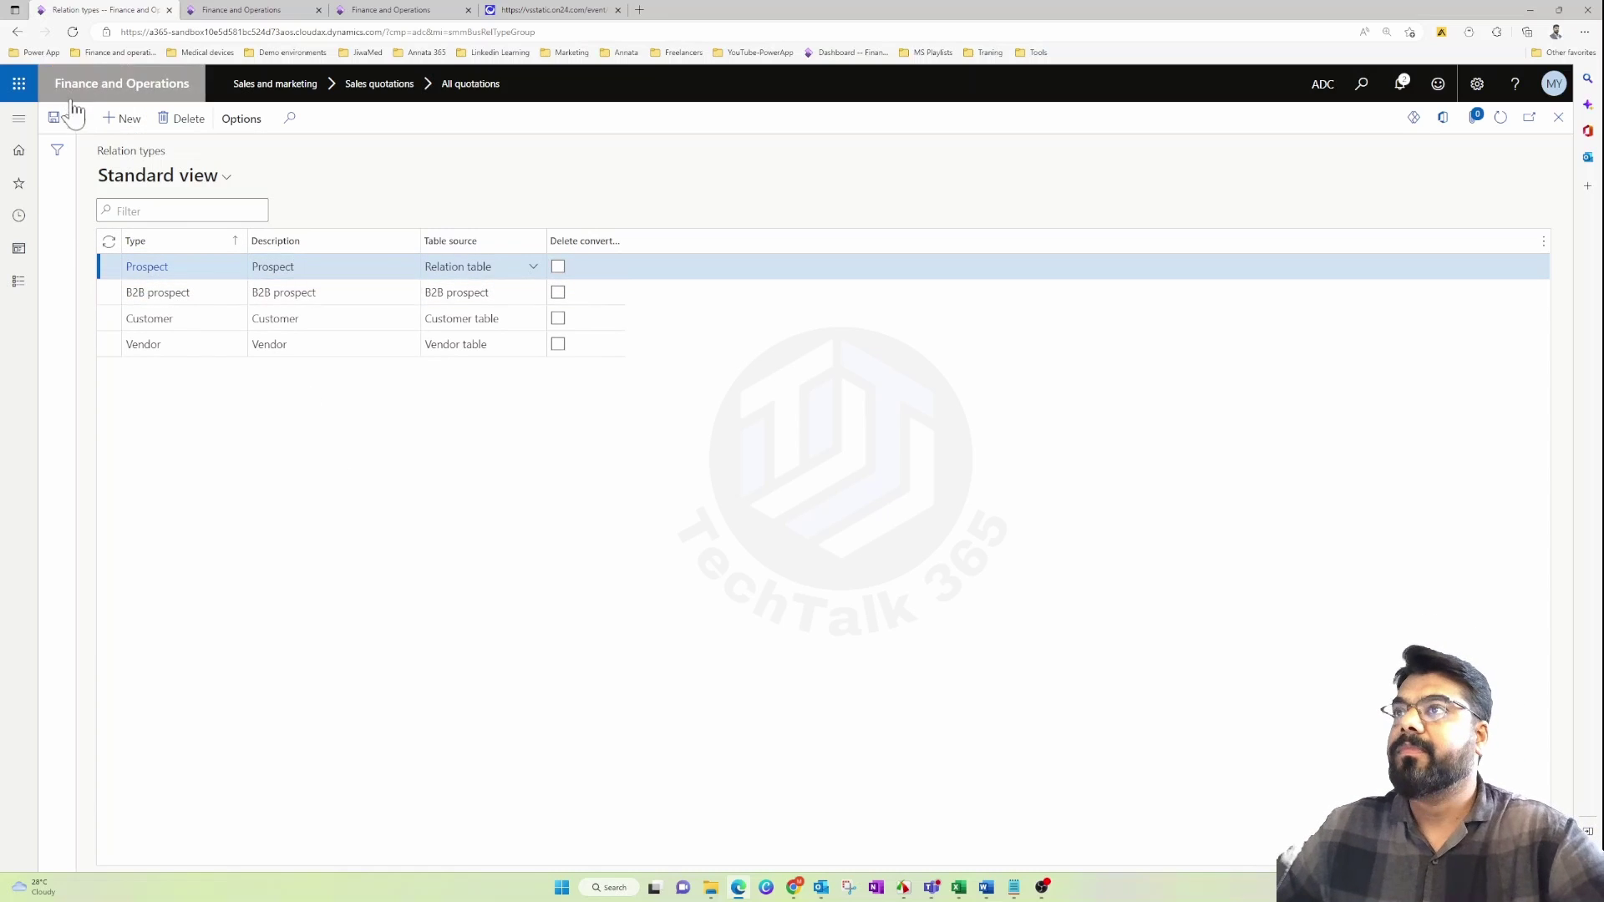
left_click(74, 111)
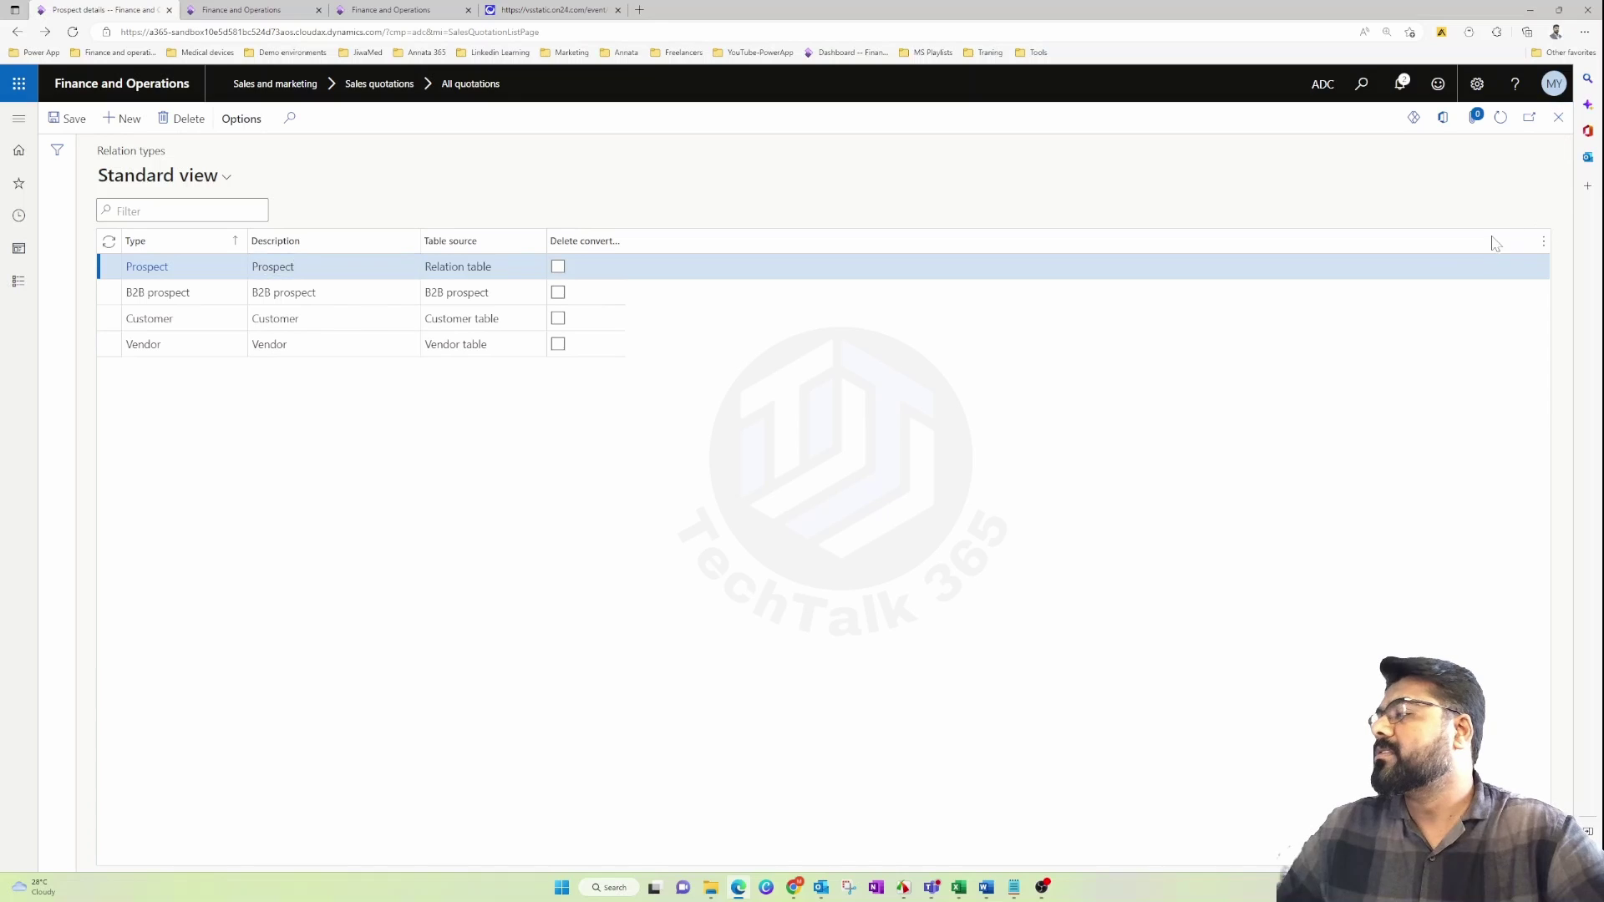
key("Escape")
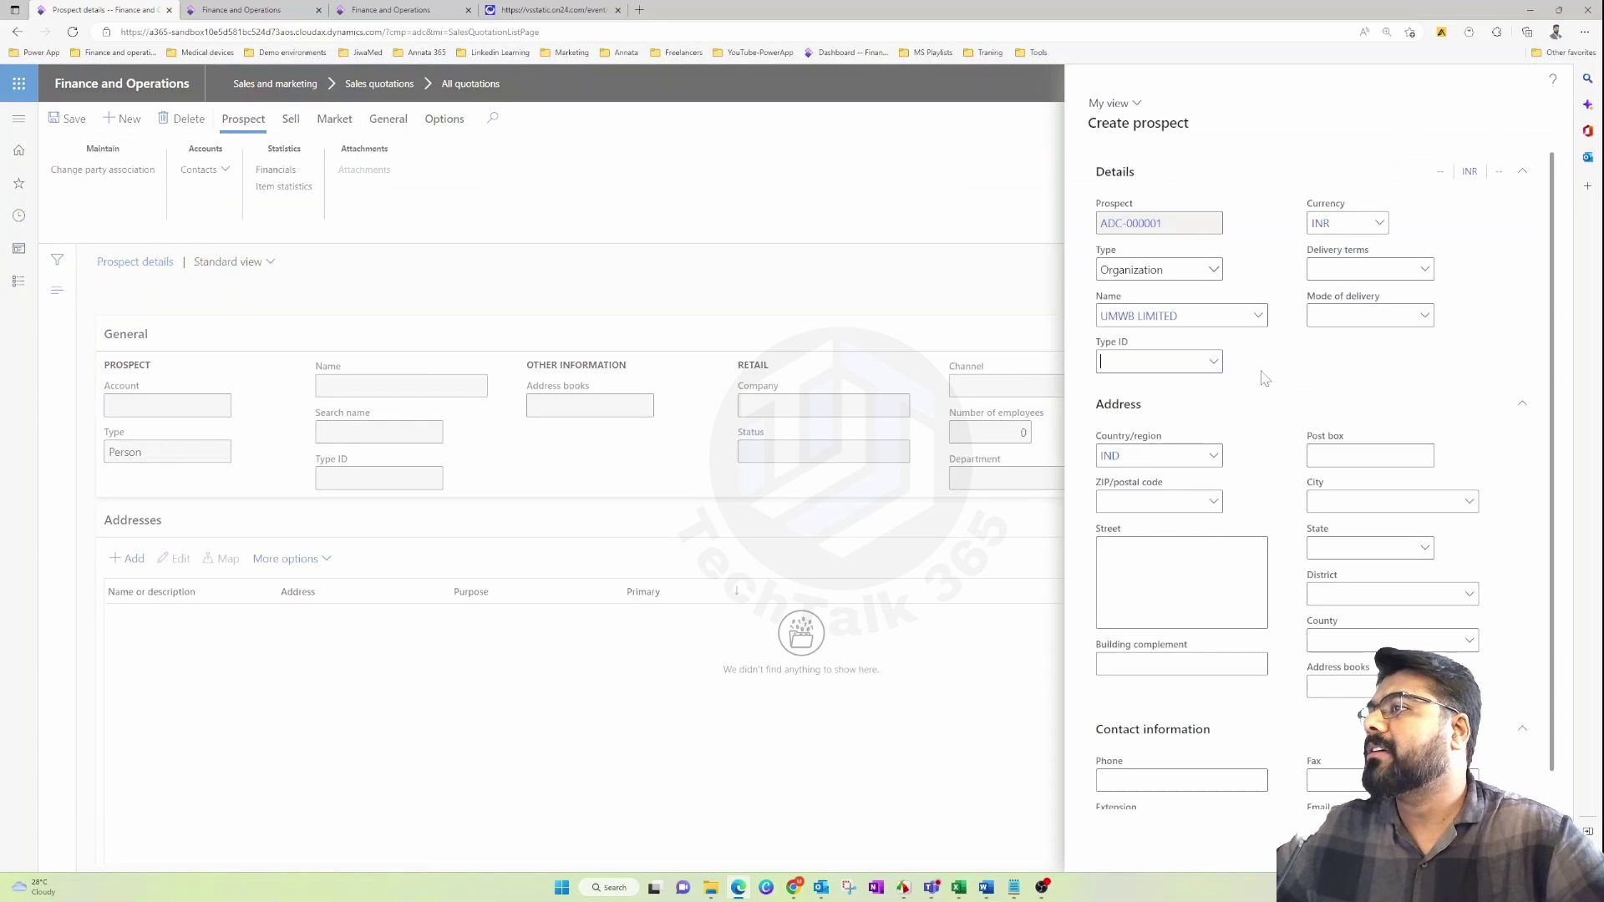
Set the new prospect's Type ID to Prospect
left_click(1213, 362)
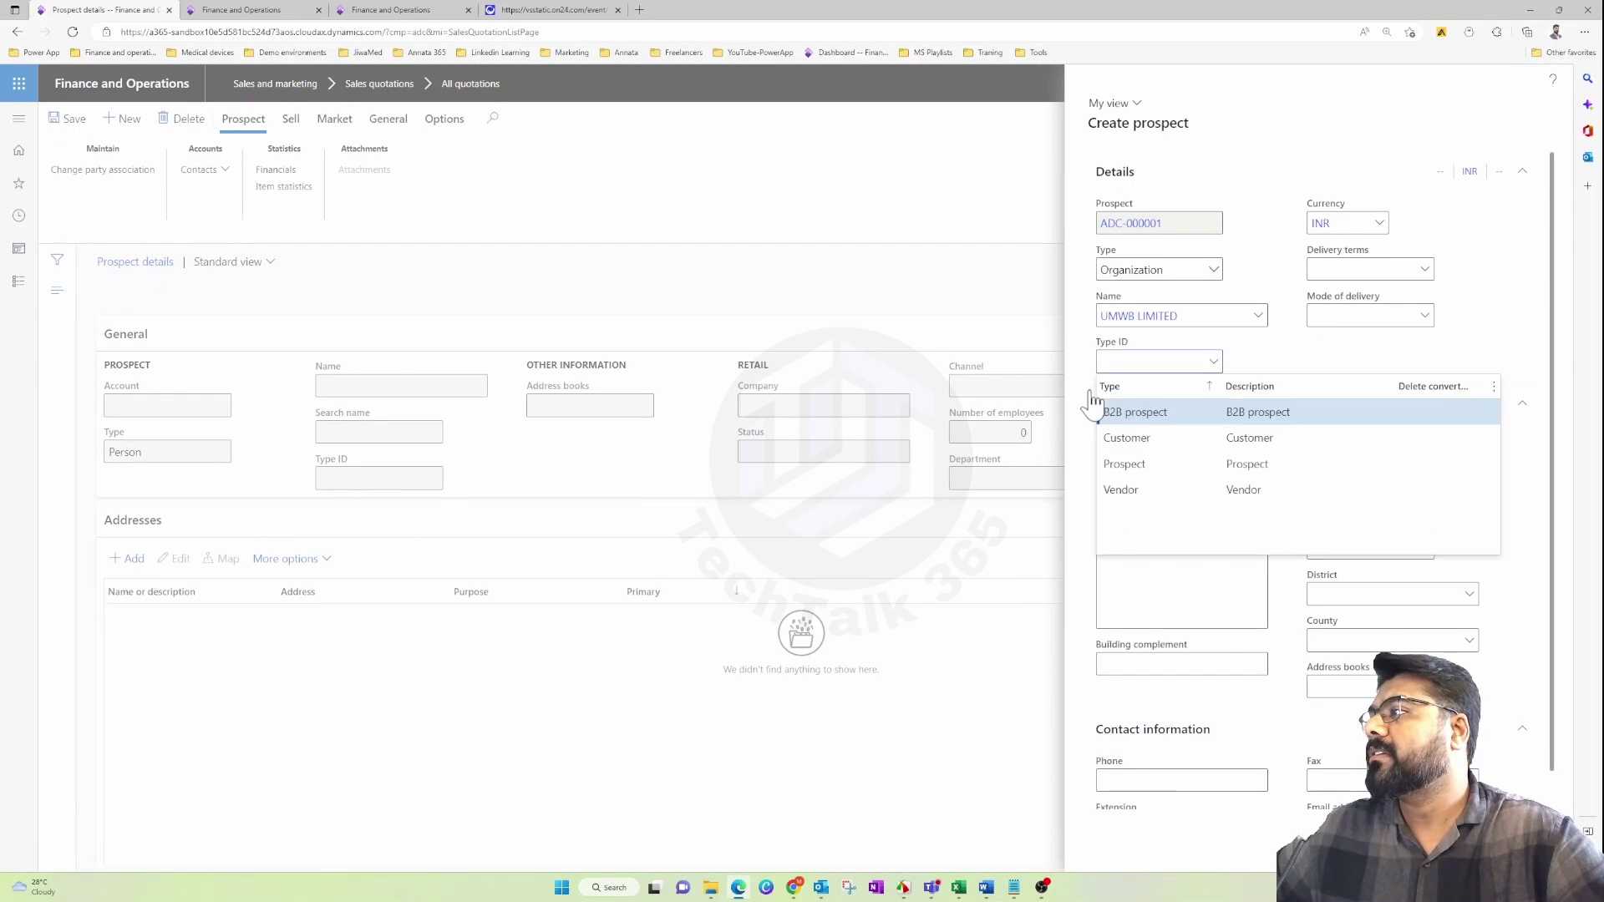
left_click(1154, 471)
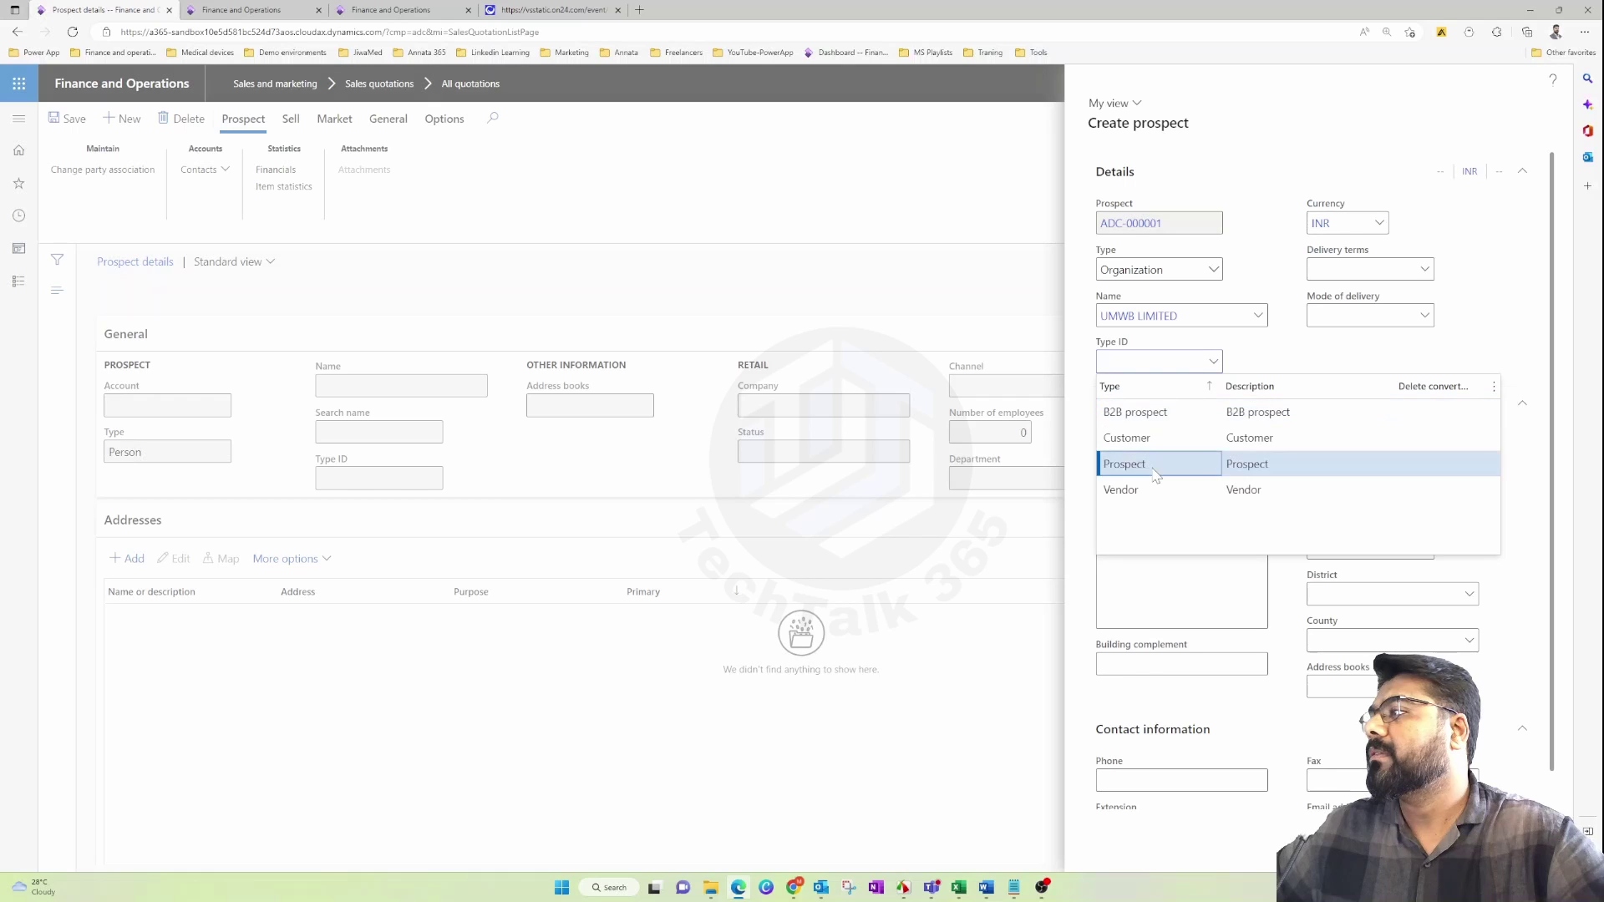
left_click(1154, 471)
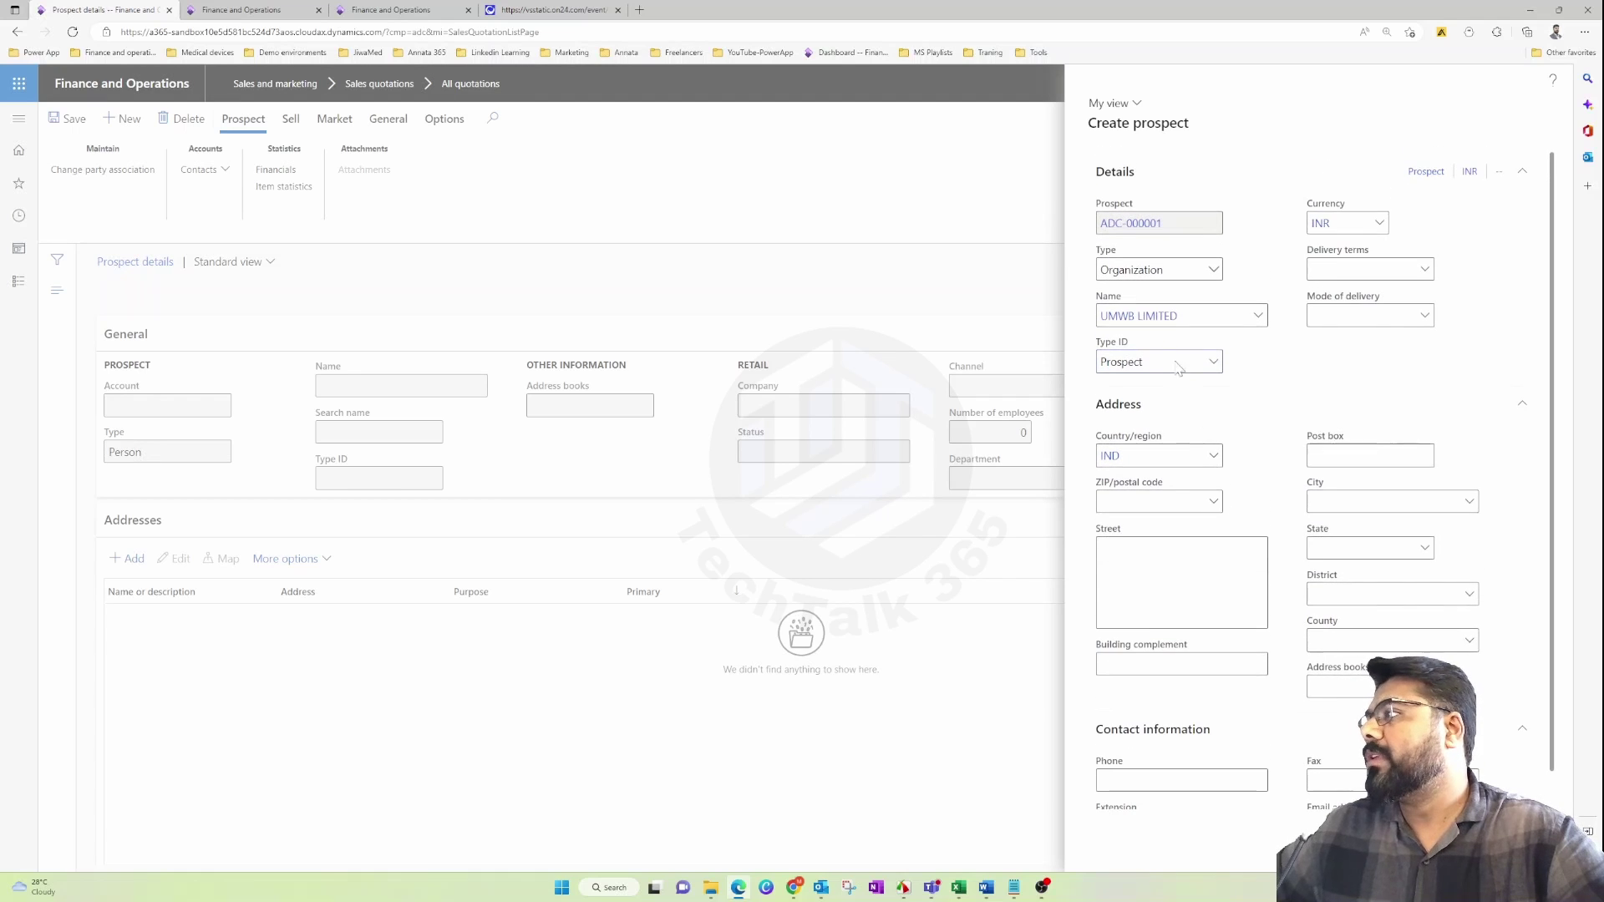
Fill in the prospect's address from the saved Forest Wholesales entry and save the prospect
left_click(1244, 558)
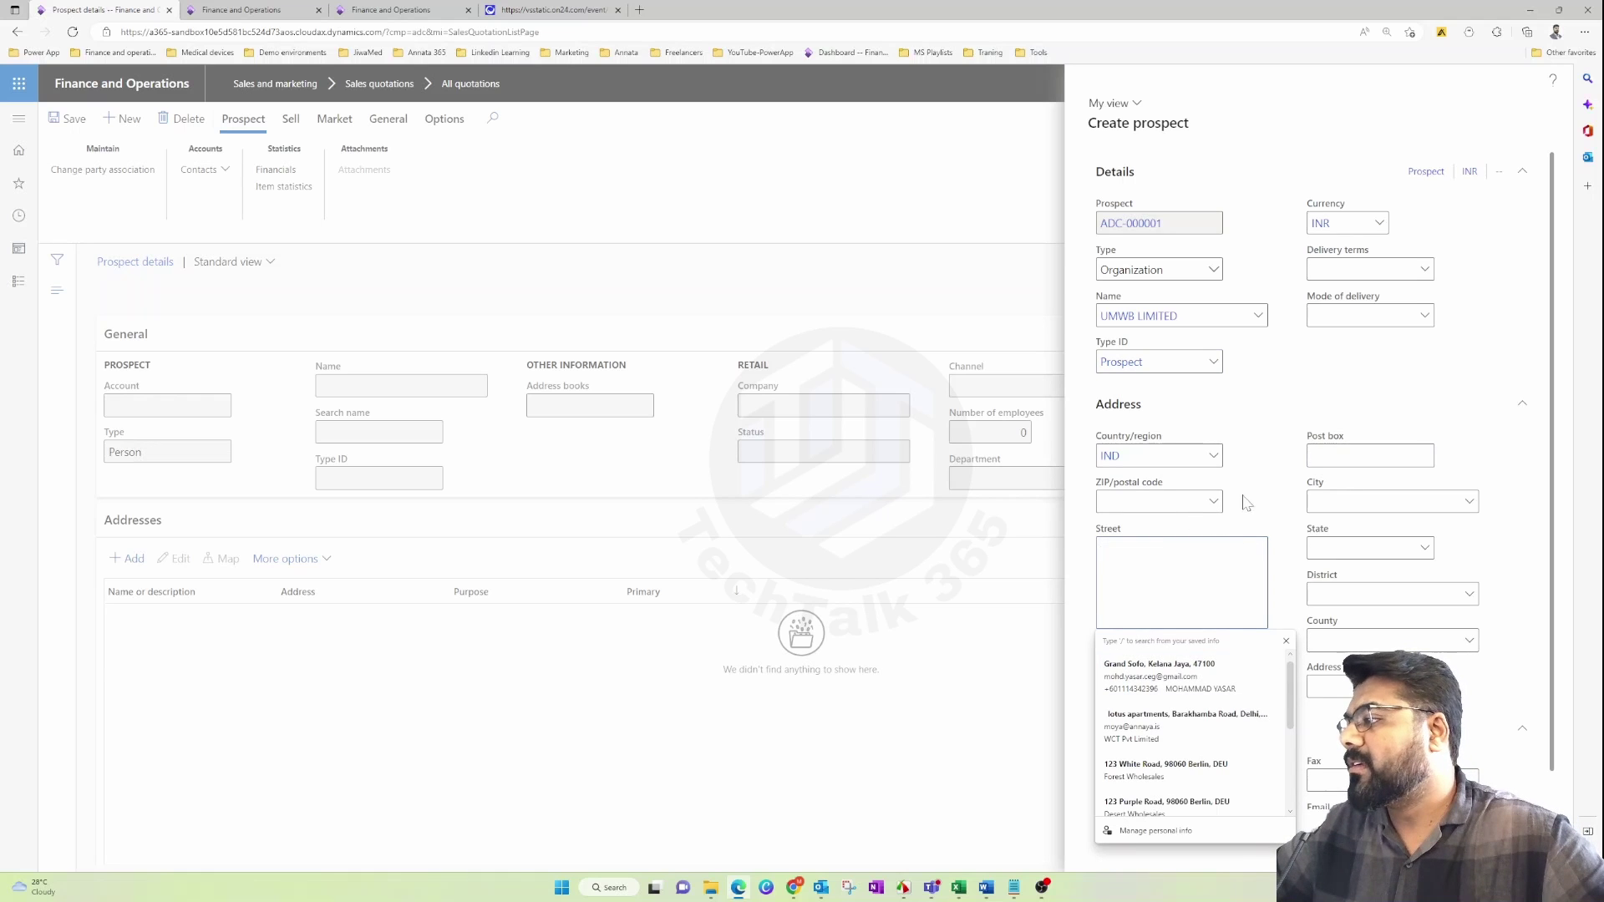
left_click(1165, 768)
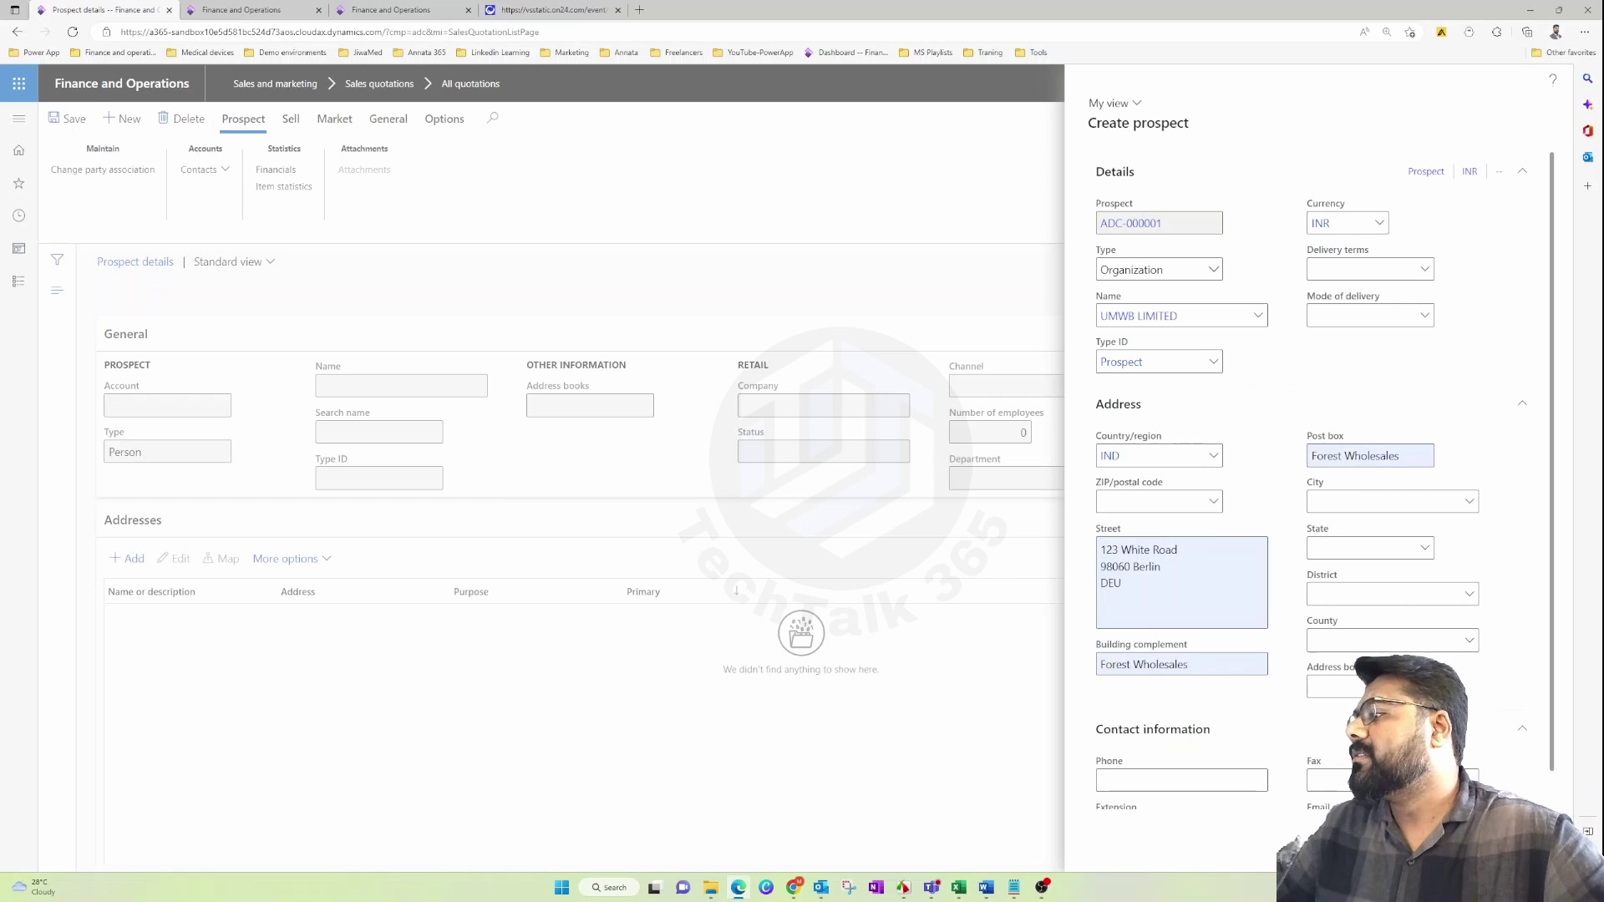
scroll(1324, 480, "down", 1)
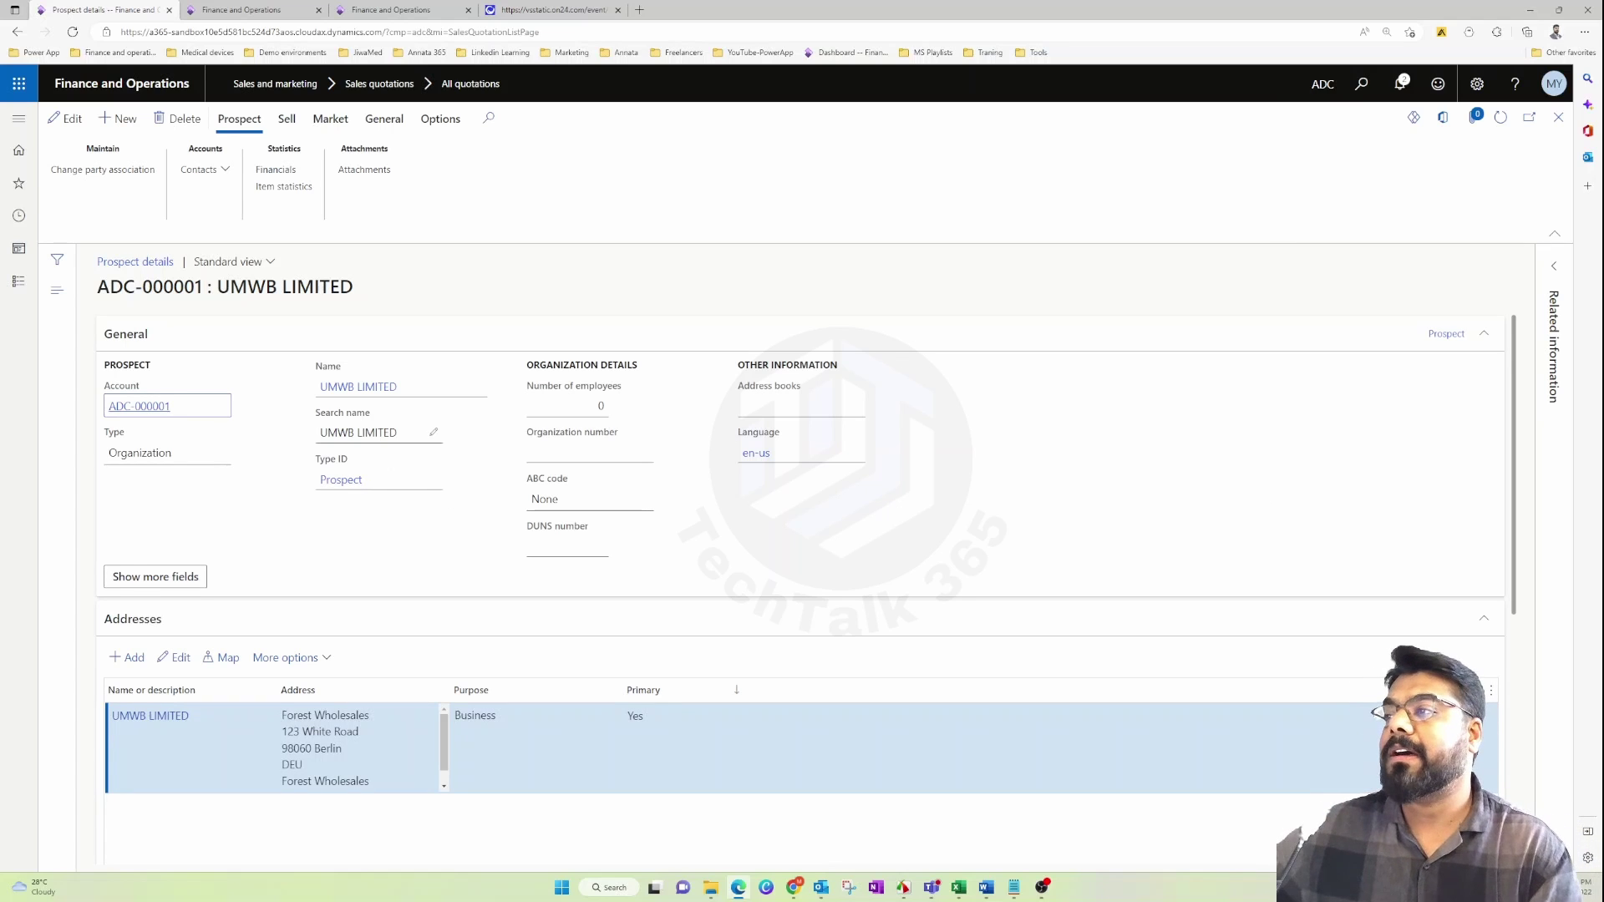
Expand all sections of the UMWB LIMITED prospect and examine its contact, sales, credit, delivery and financial dimension details
scroll(393, 455, "down", 5)
scroll(409, 429, "down", 1)
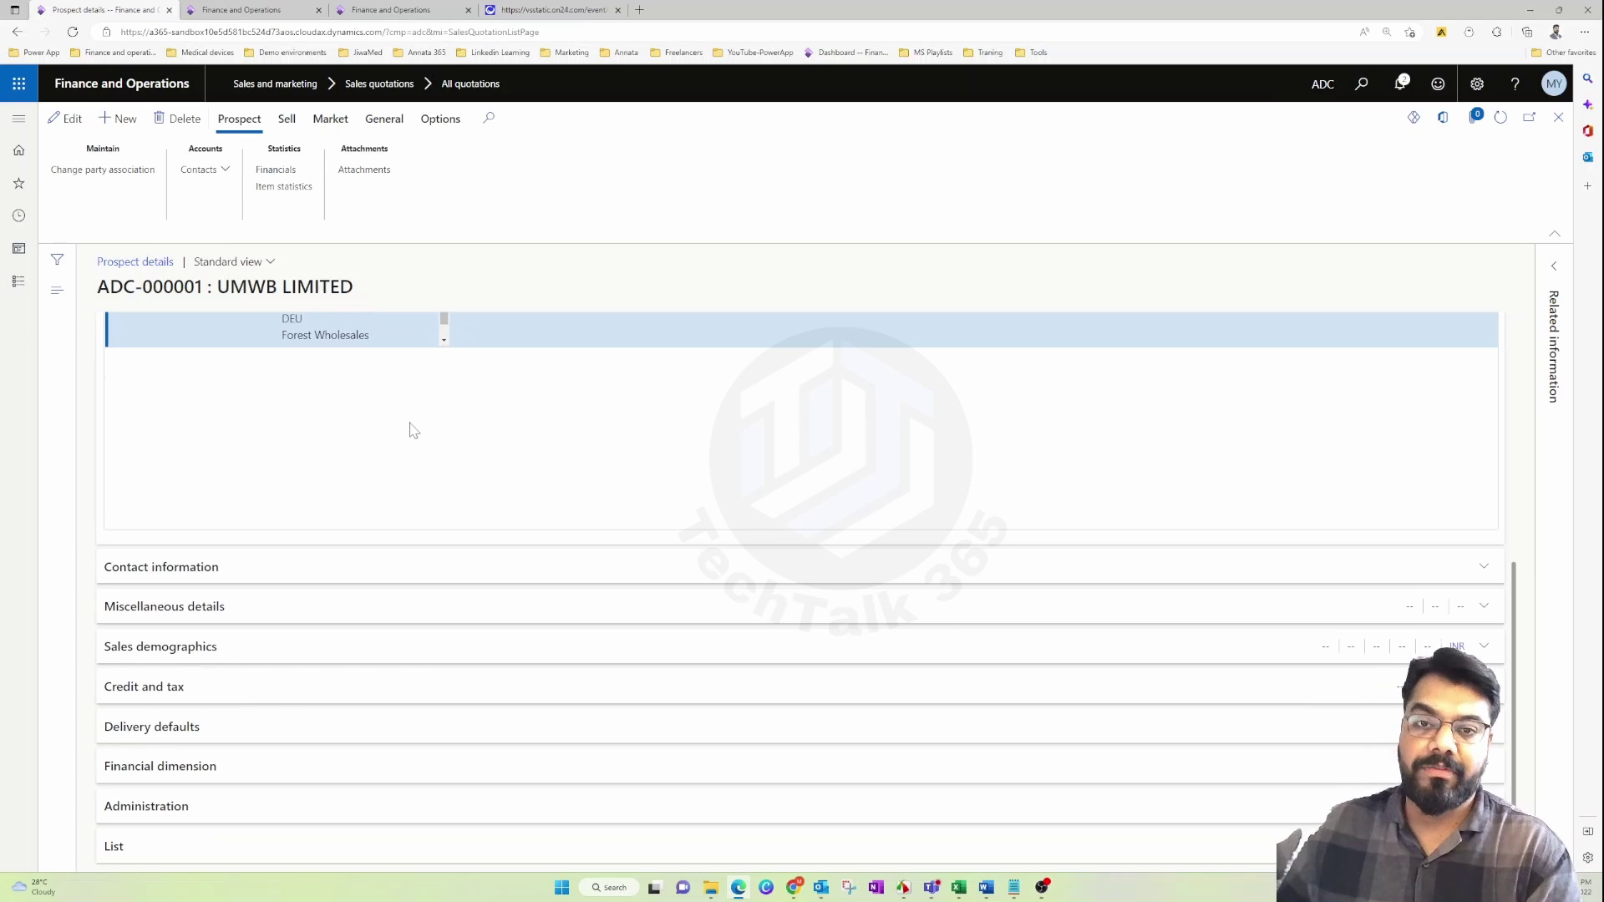
right_click(201, 568)
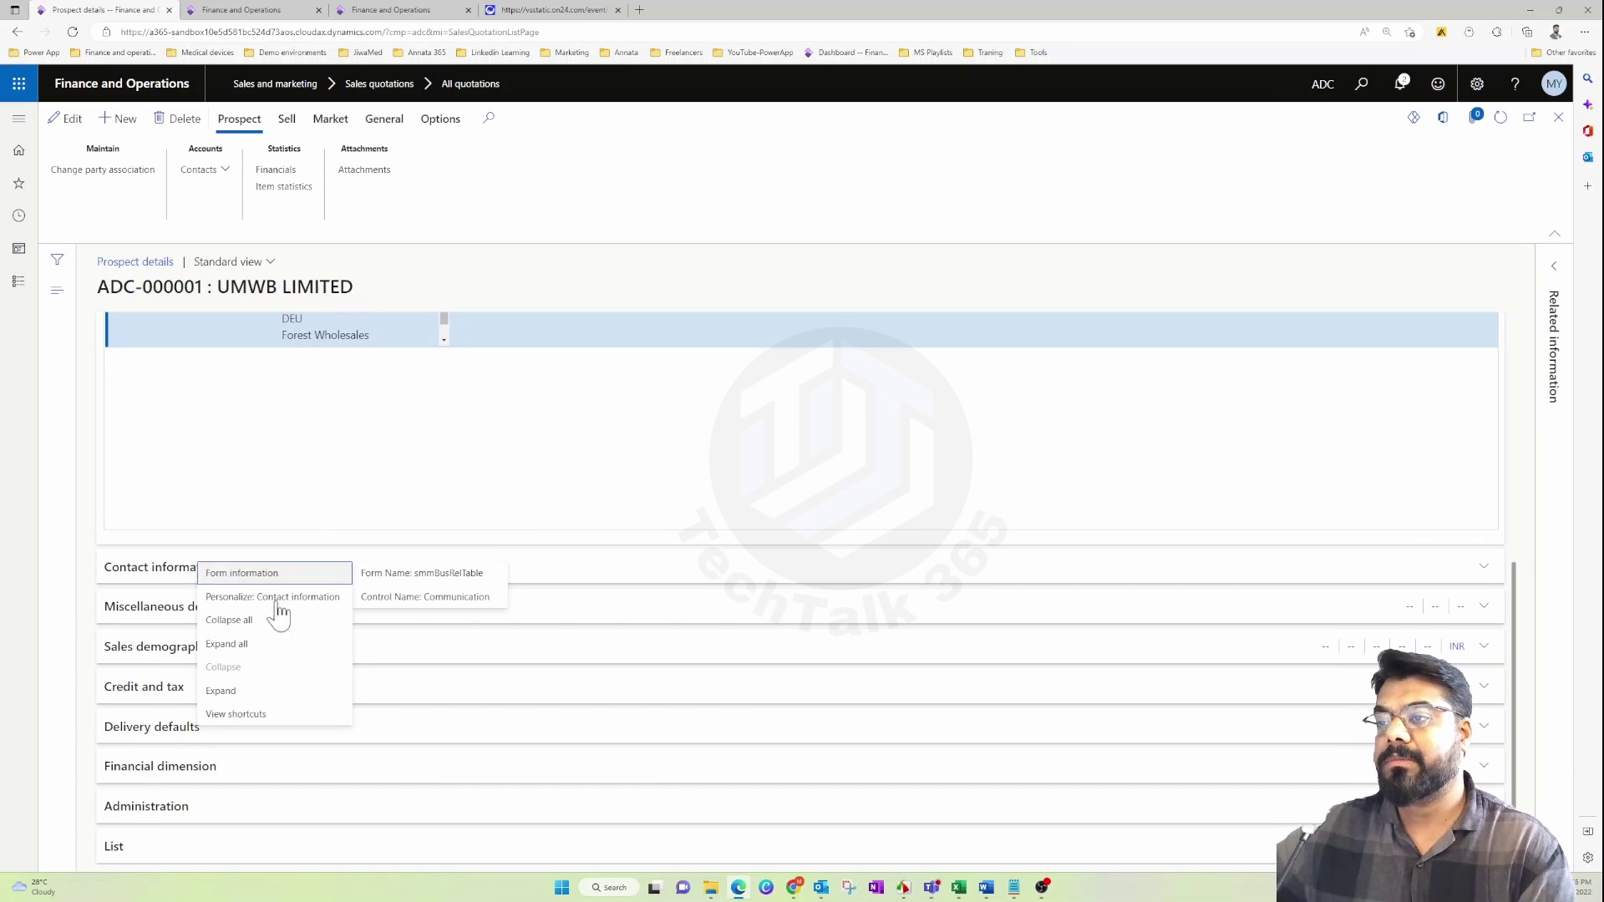
left_click(255, 645)
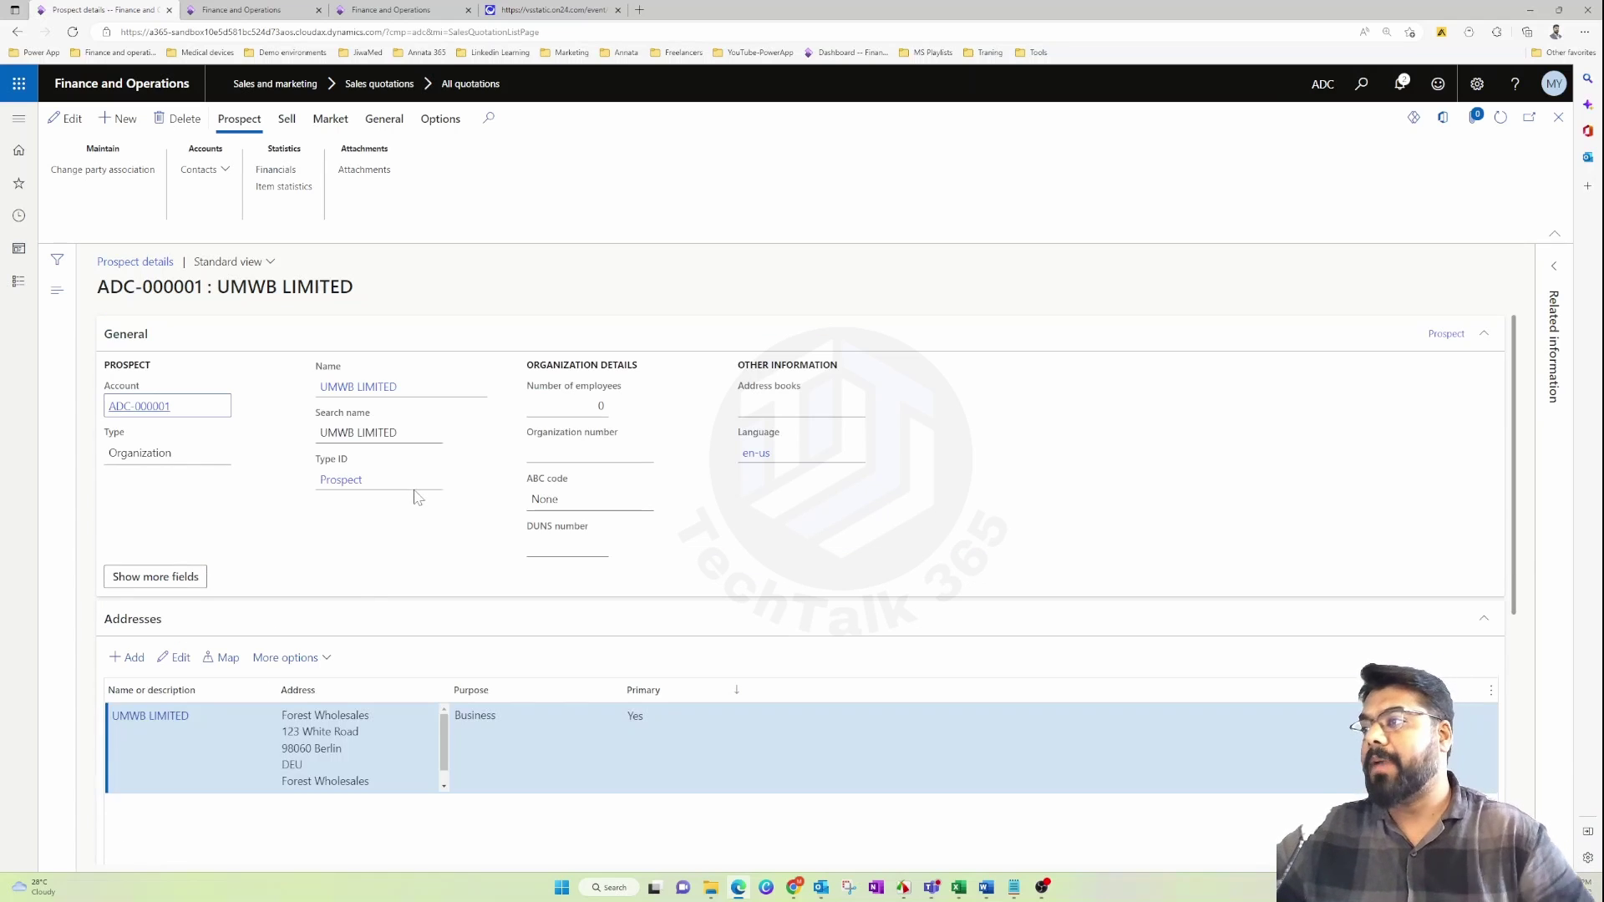
scroll(418, 497, "down", 5)
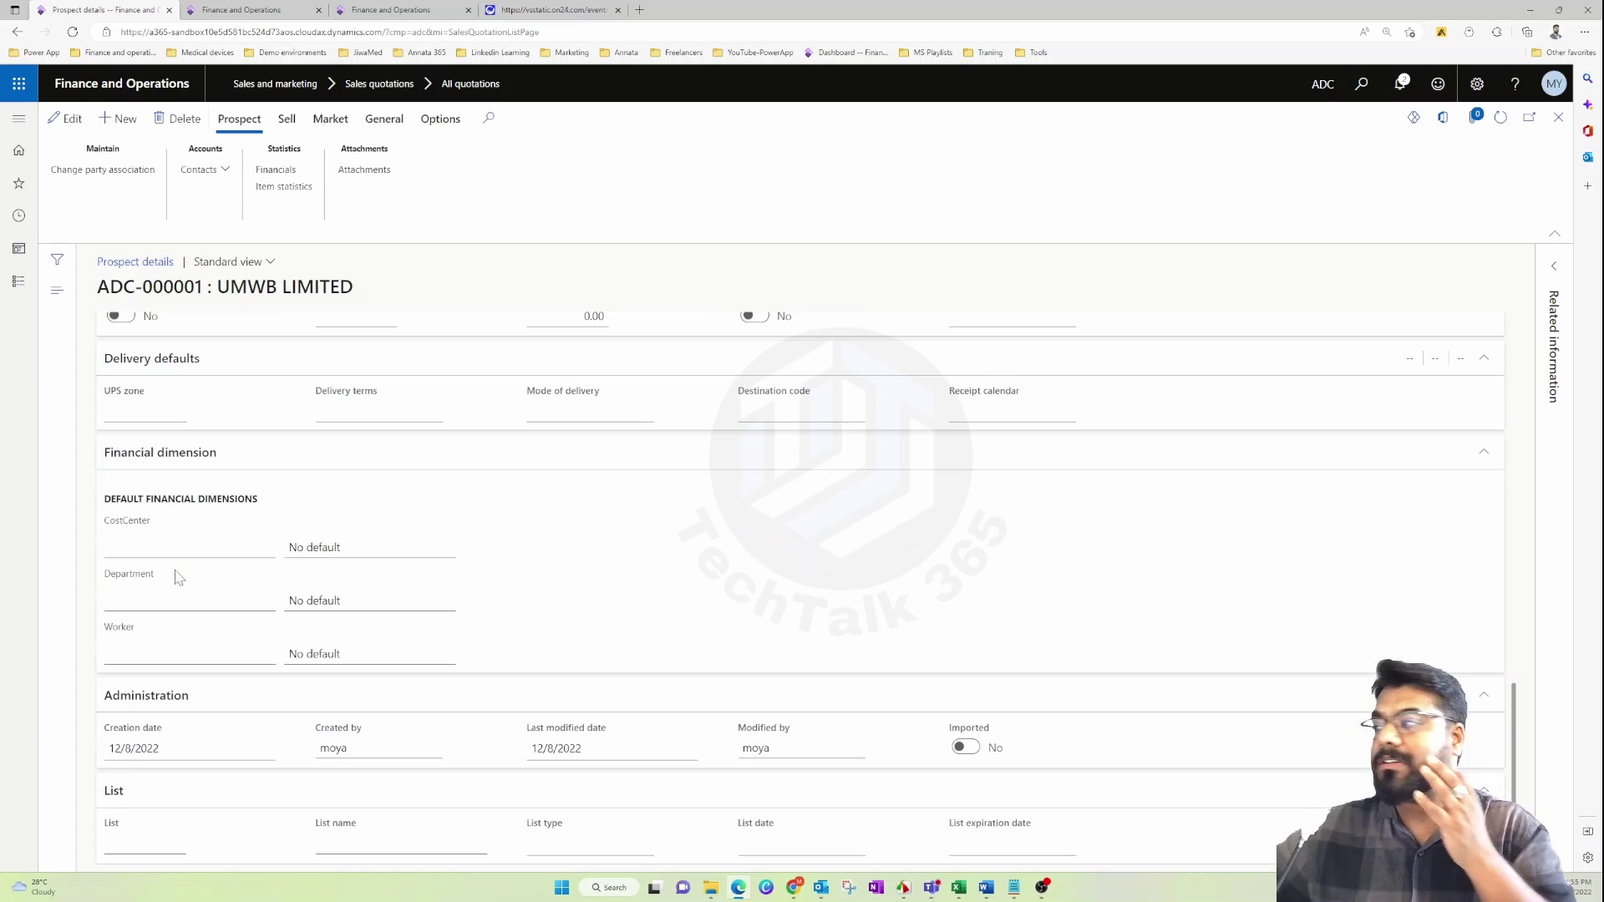
scroll(473, 523, "up", 3)
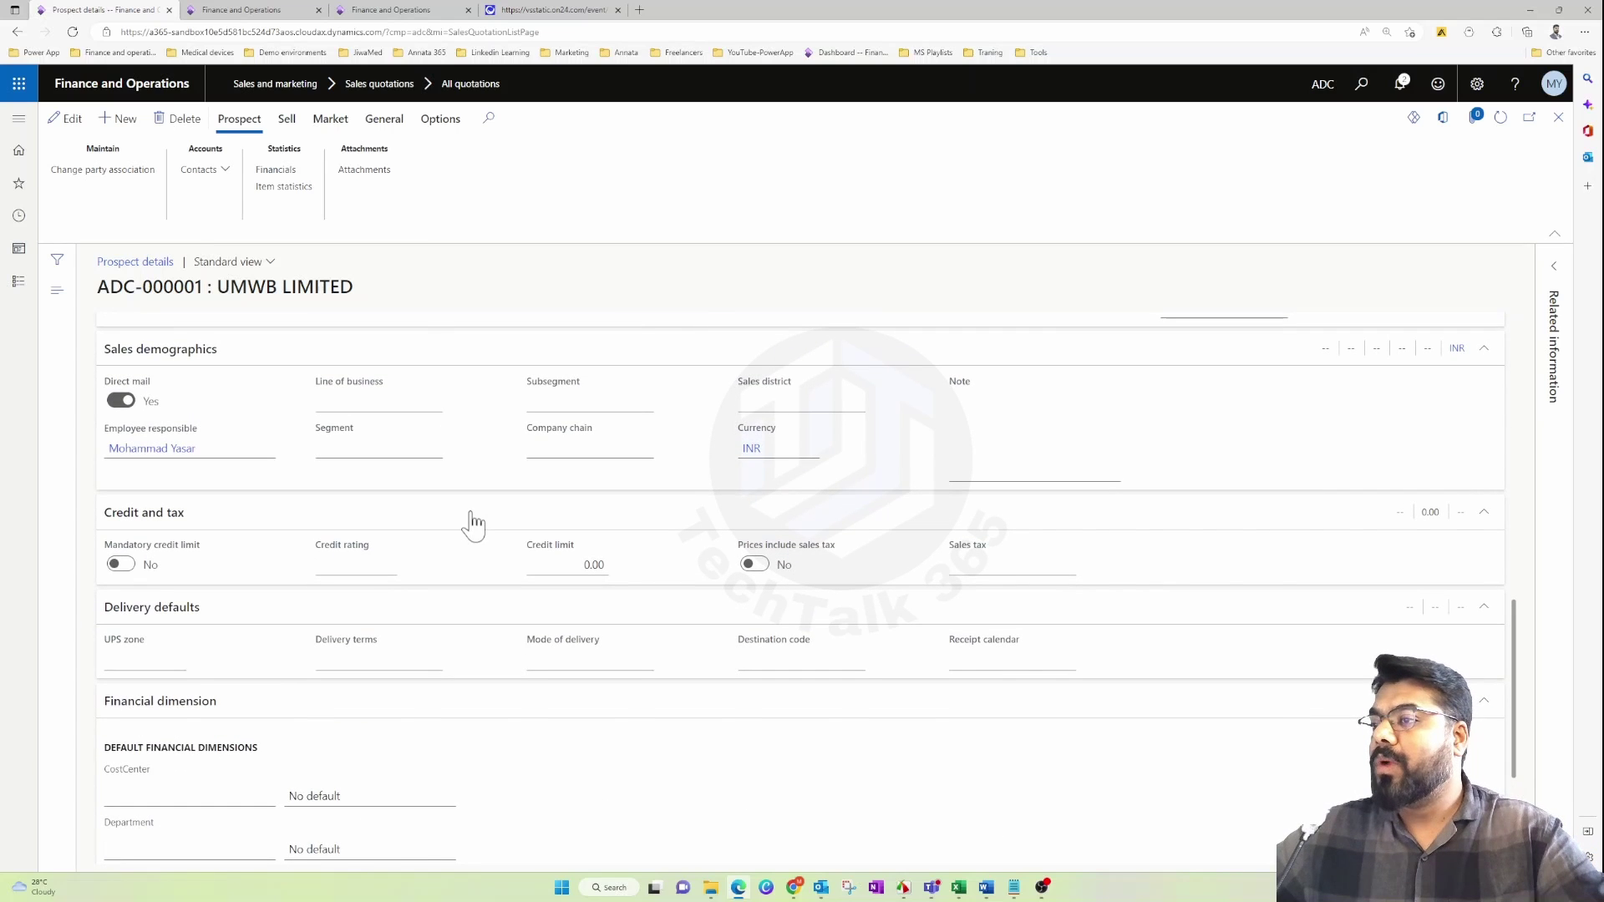
scroll(473, 522, "up", 3)
scroll(472, 519, "up", 8)
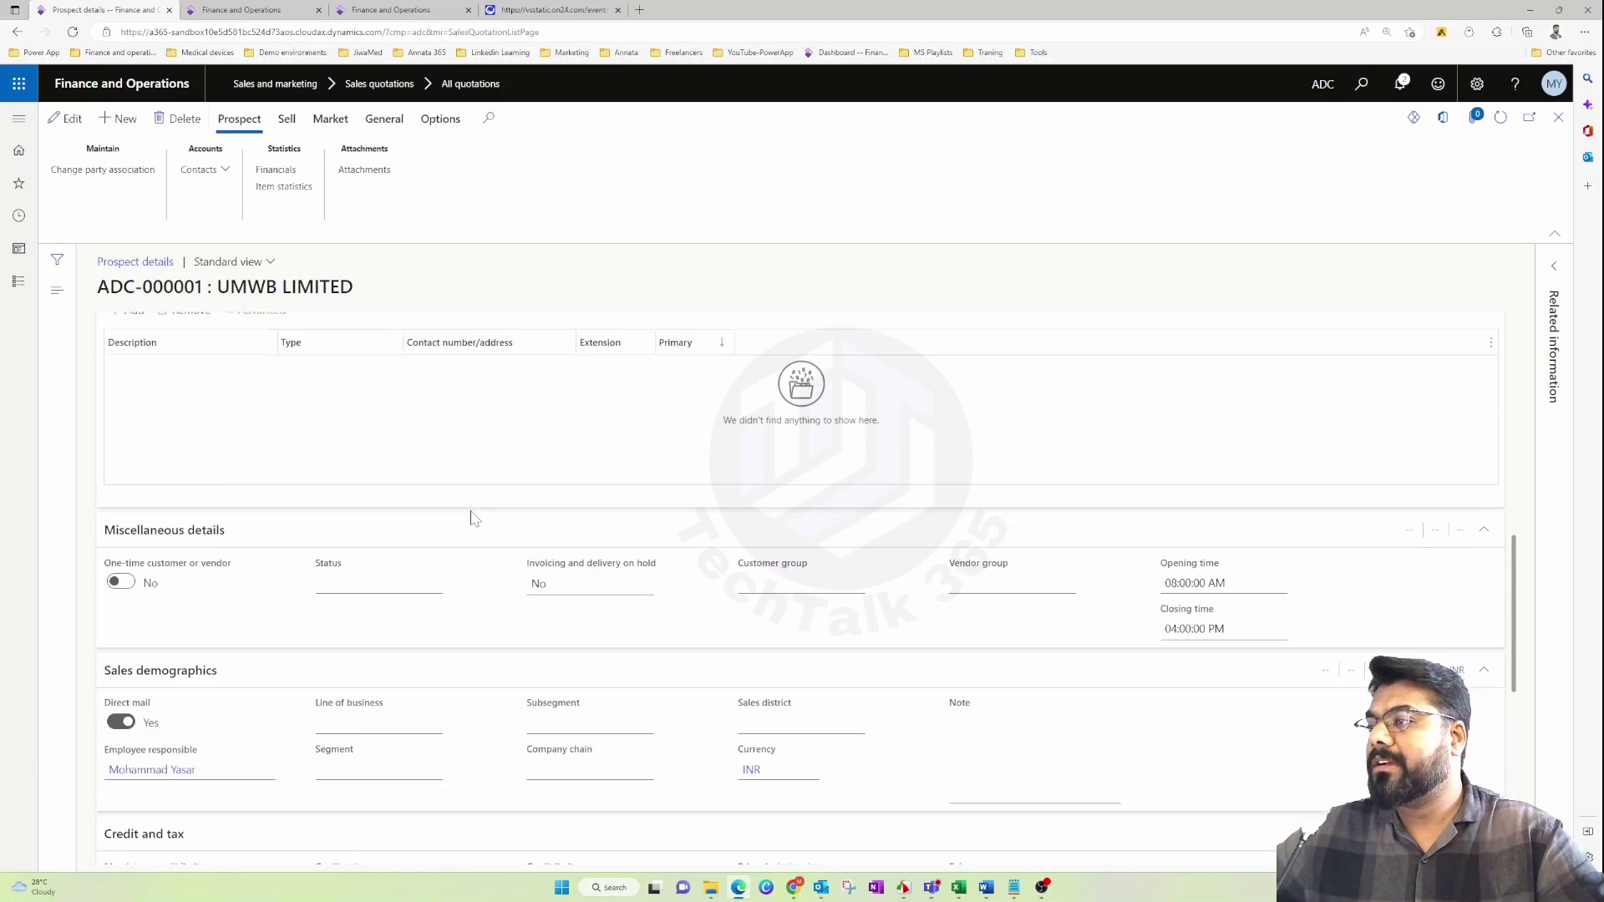
scroll(473, 517, "up", 2)
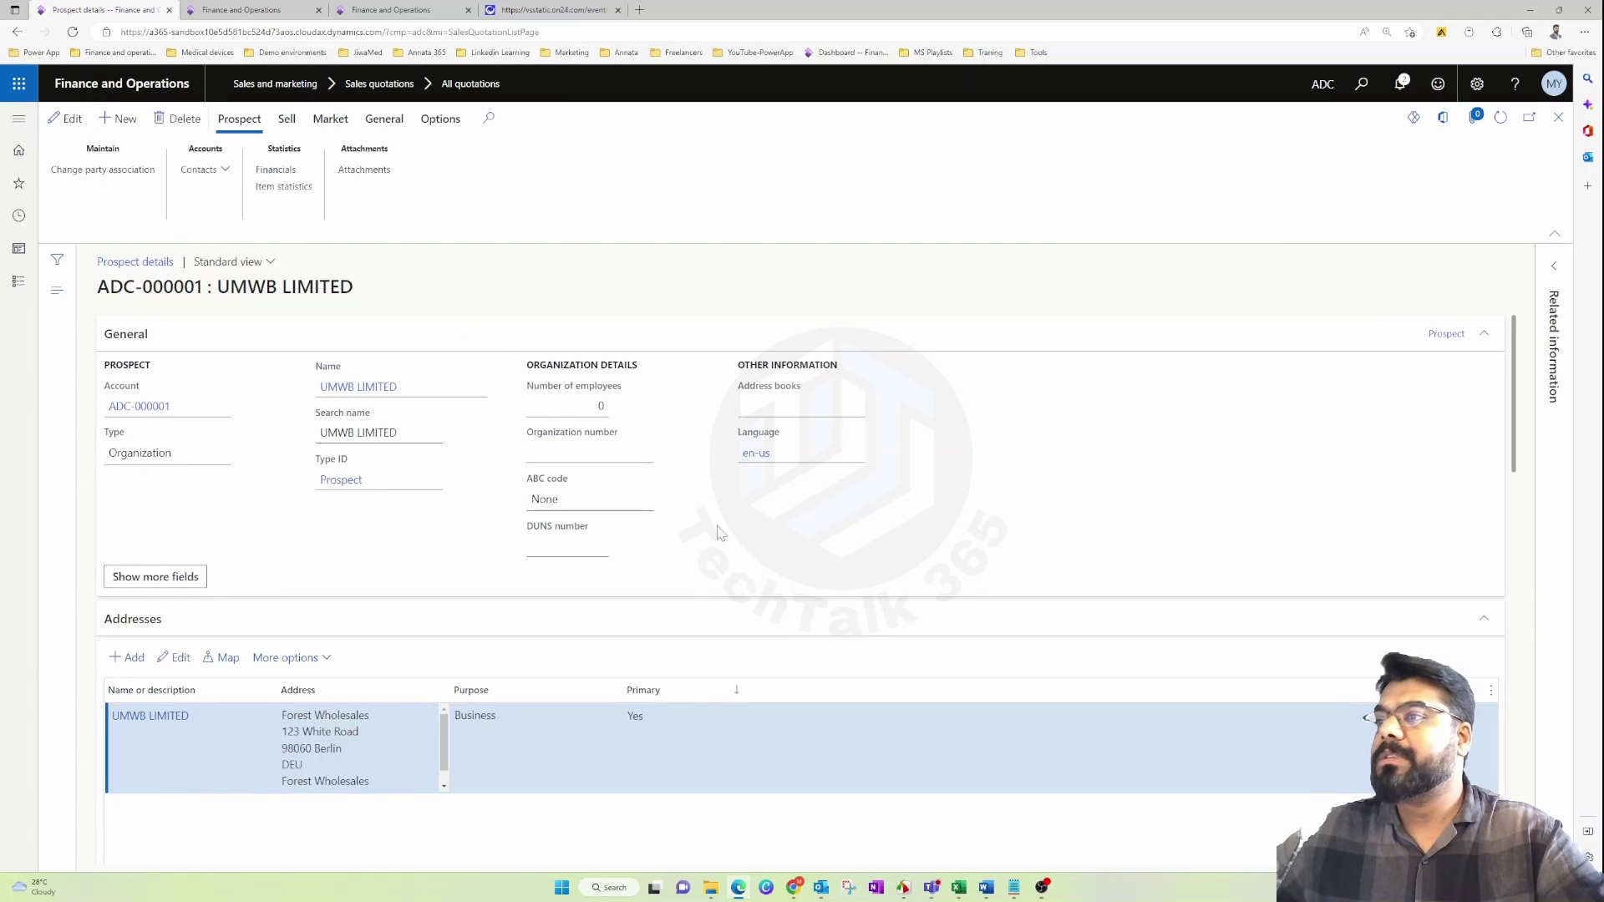
Set the UMWB LIMITED prospect's customer group to 10, Wholesales customers, in its miscellaneous details
scroll(720, 532, "down", 10)
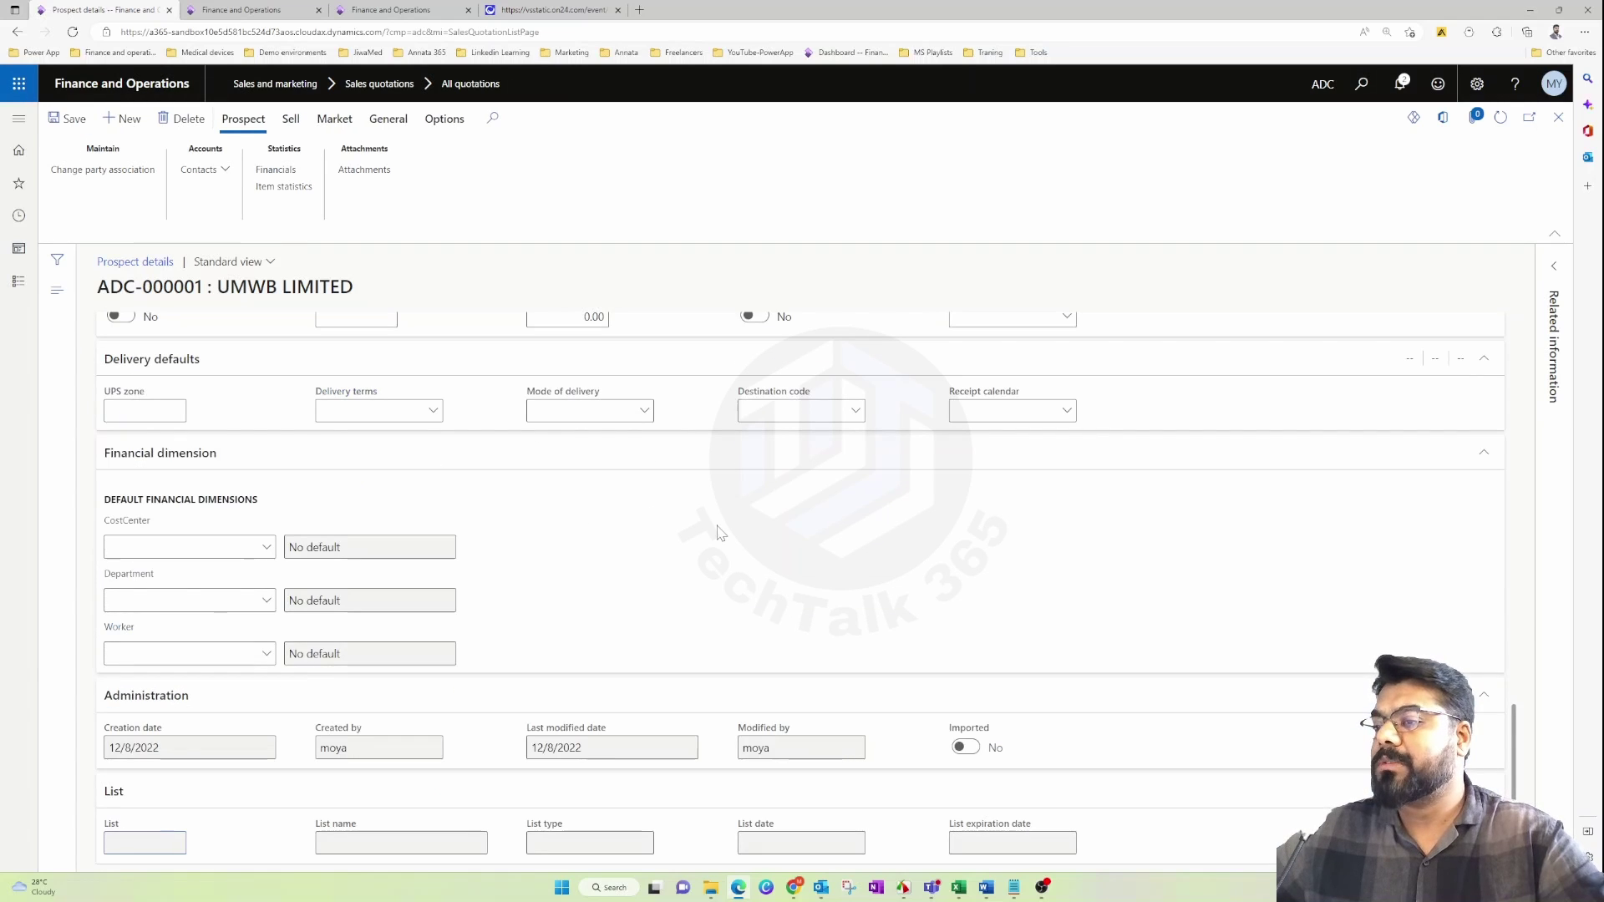
scroll(720, 532, "up", 3)
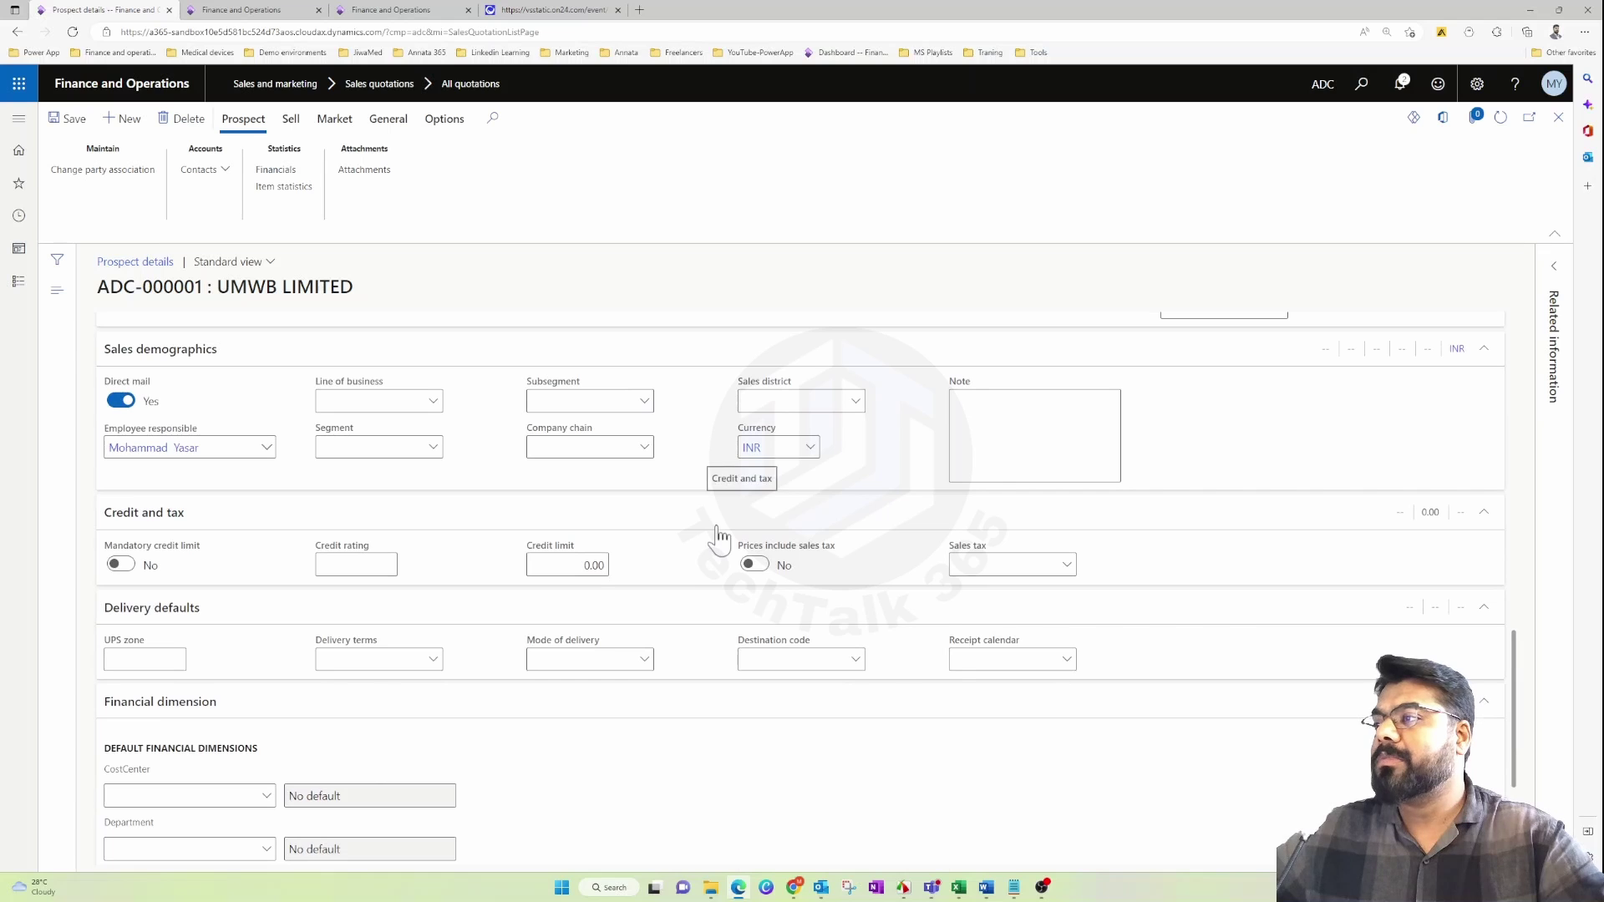
scroll(669, 524, "down", 3)
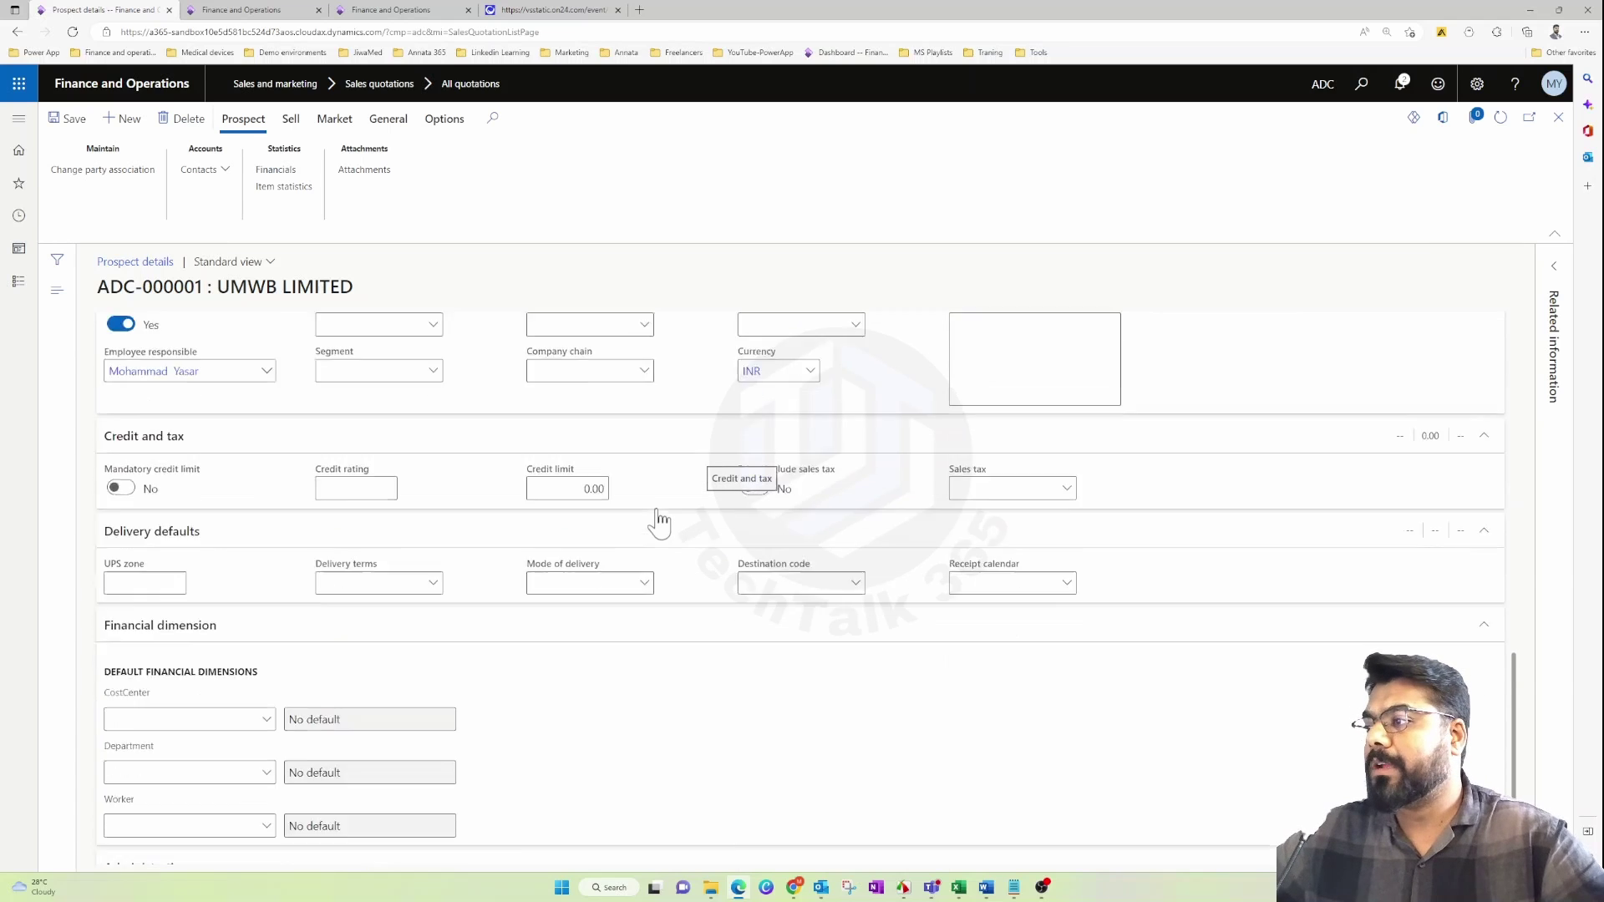
scroll(660, 518, "up", 3)
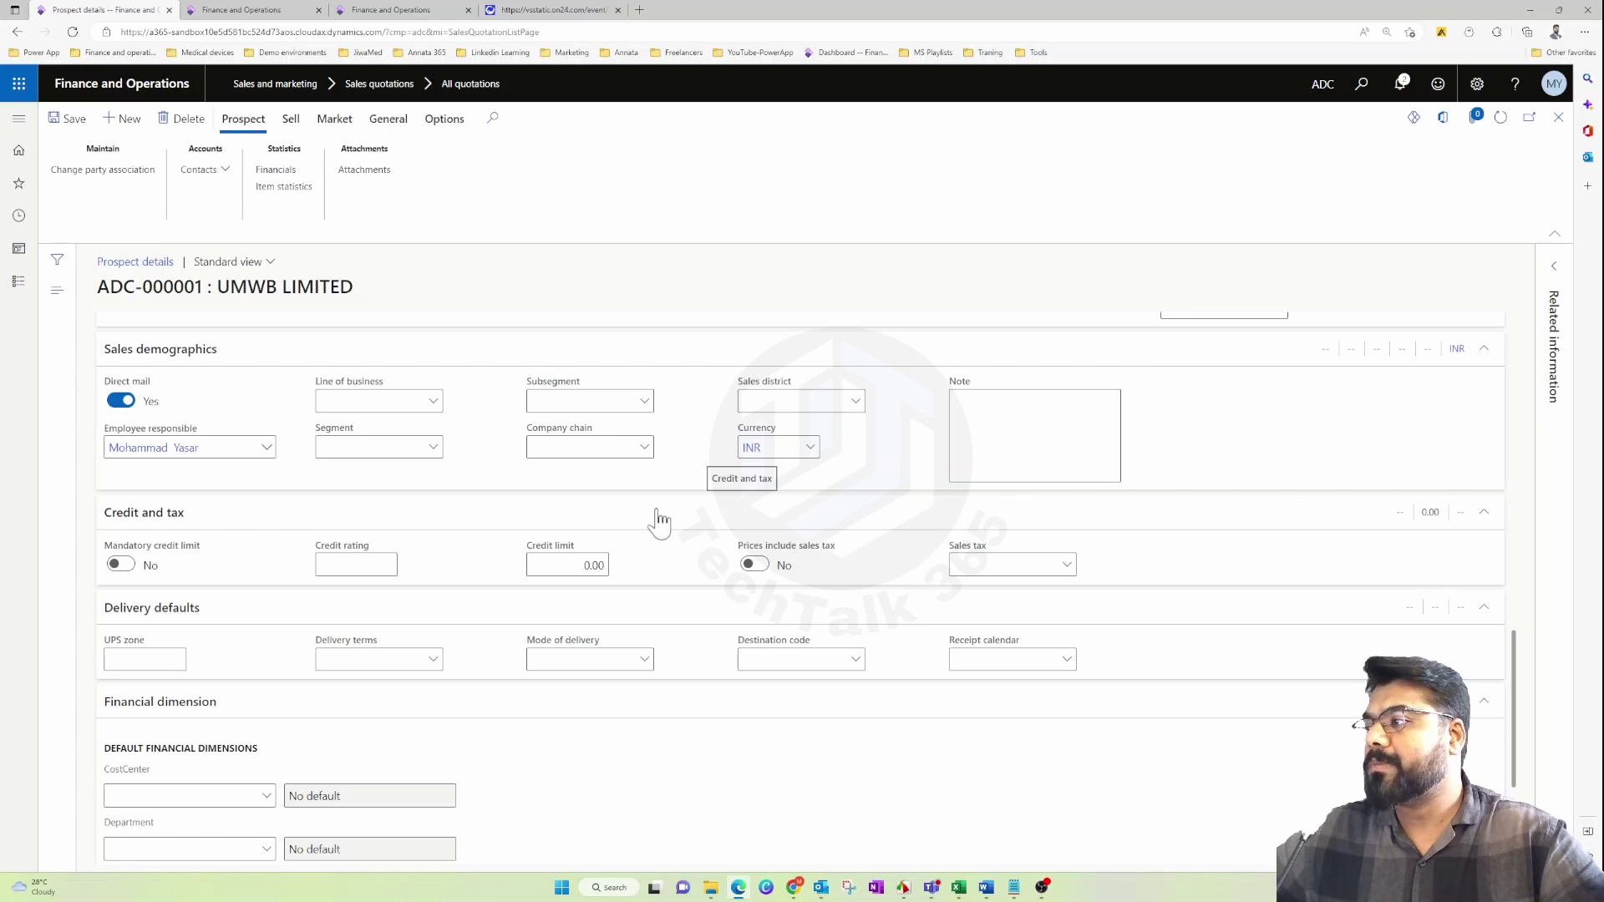
scroll(660, 522, "up", 3)
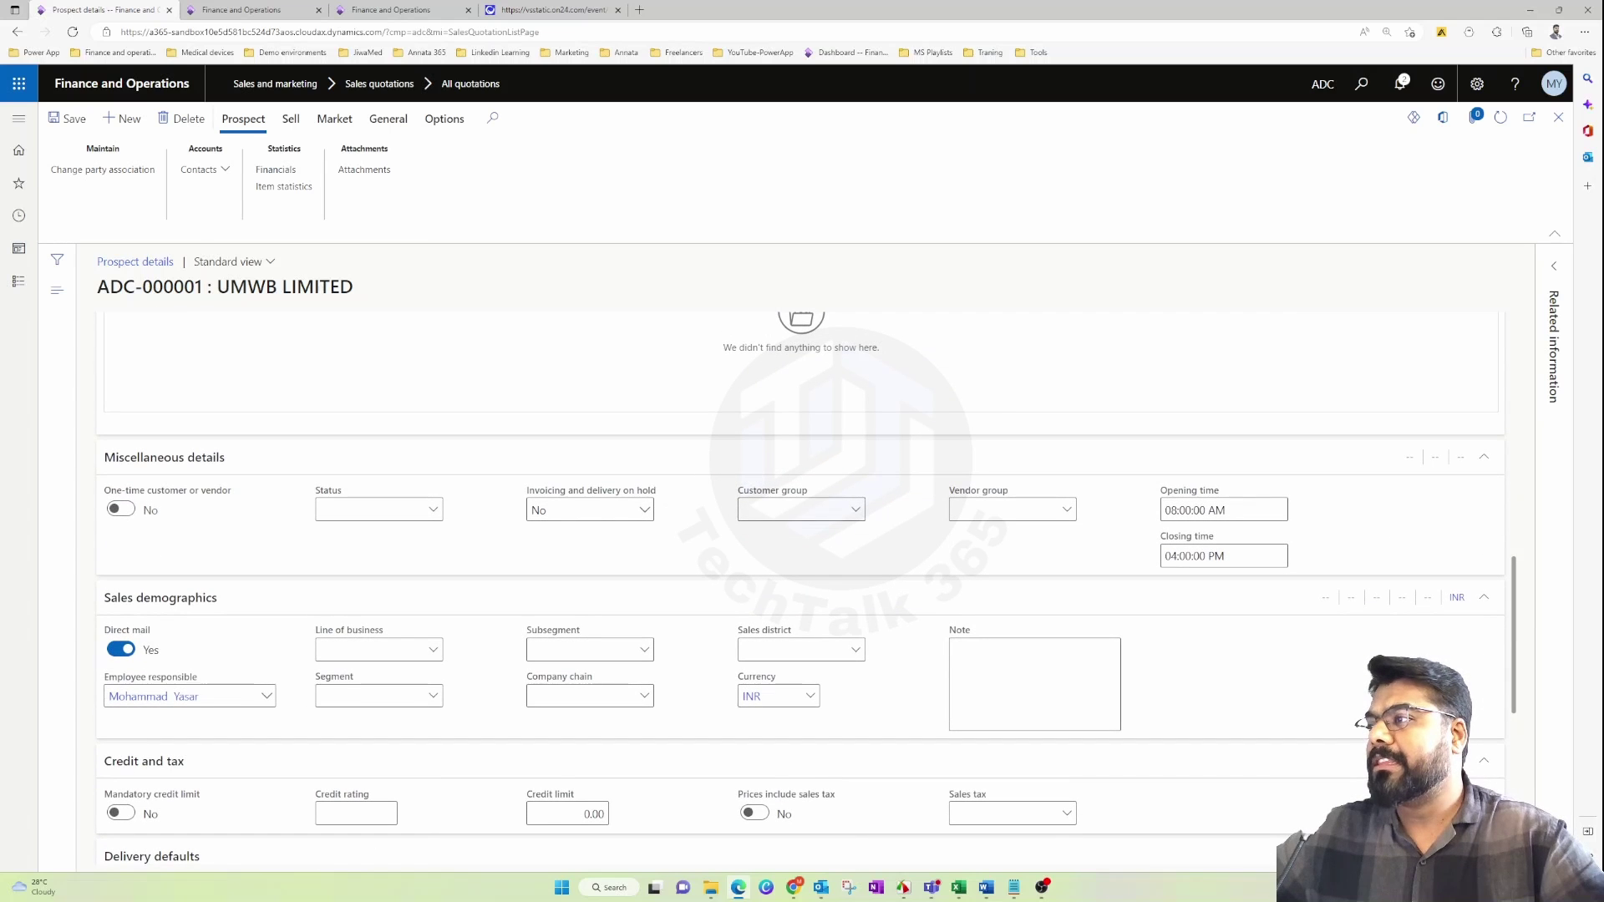
left_click(856, 515)
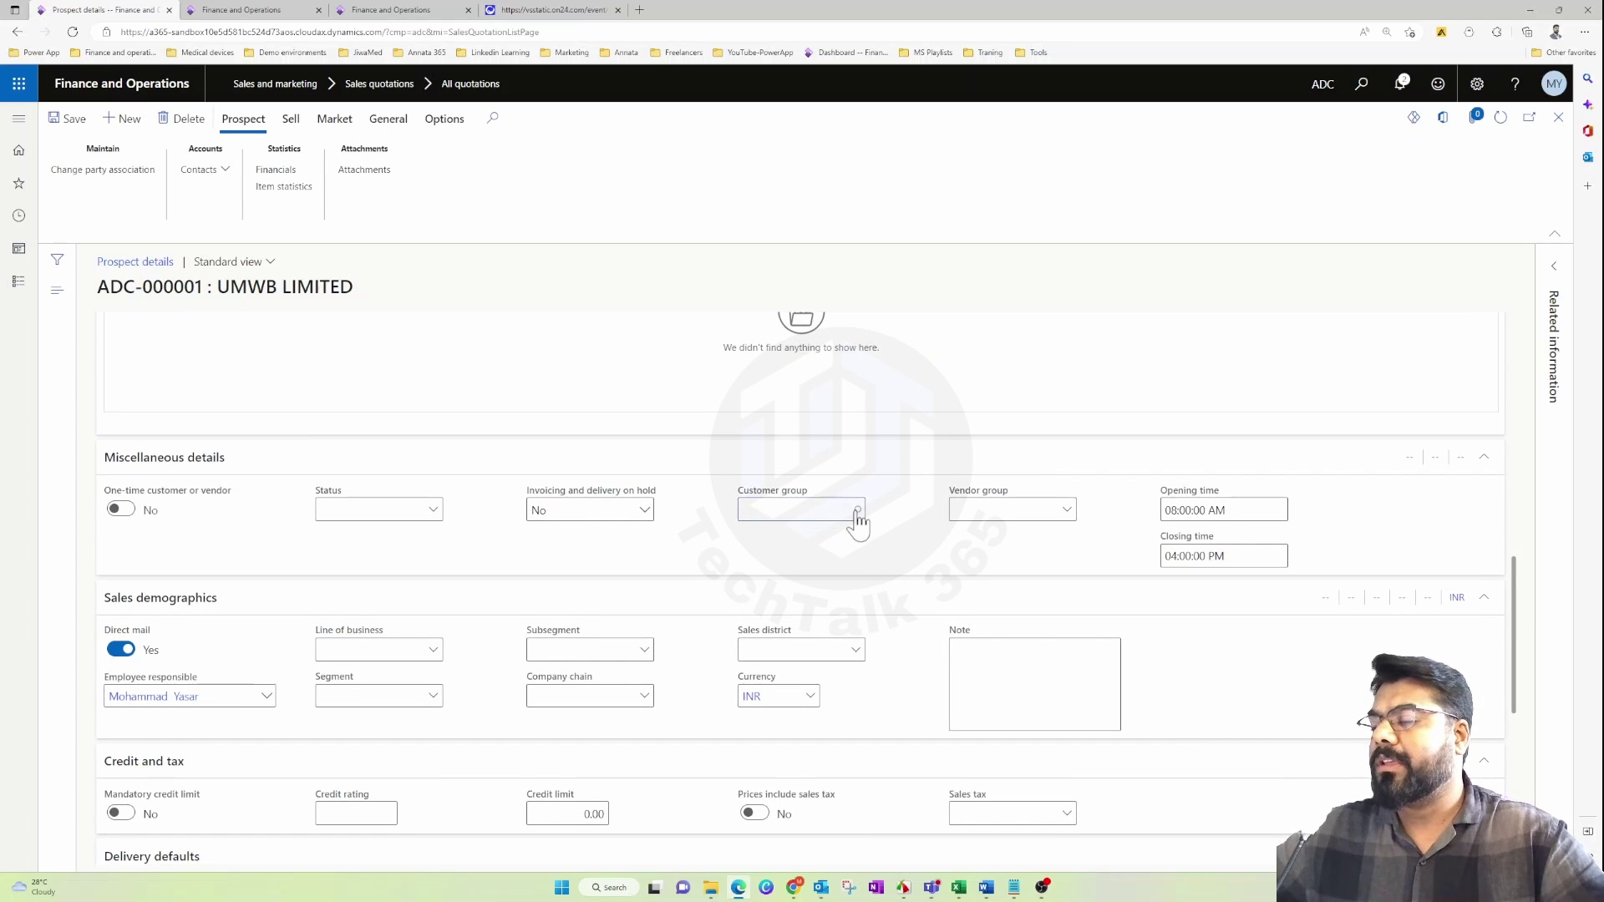
left_click(857, 513)
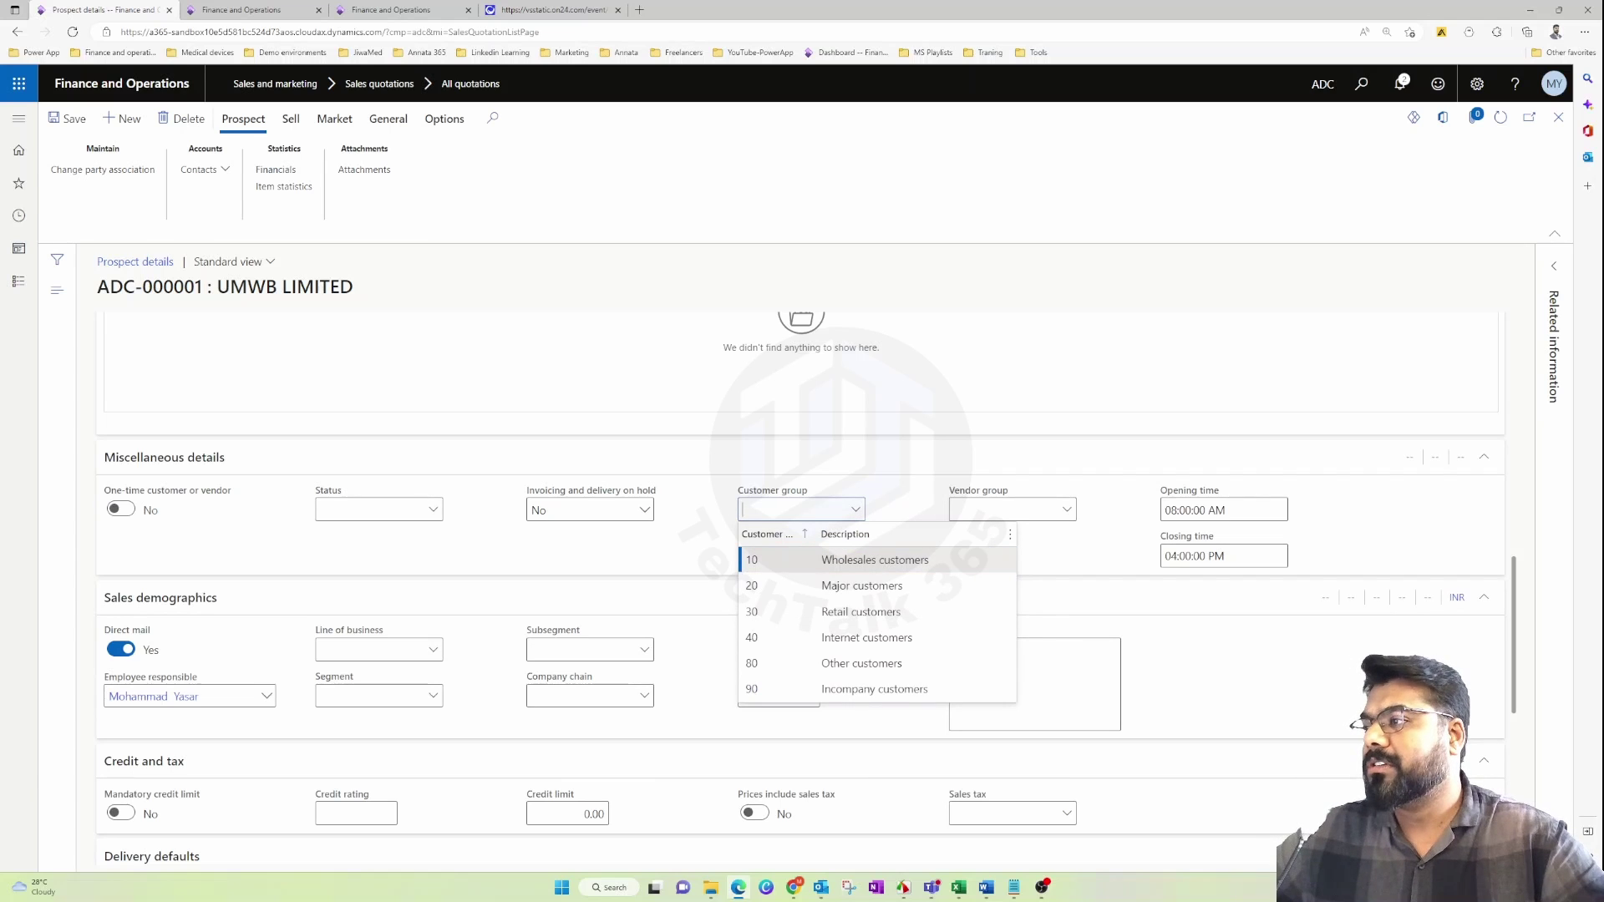
left_click(774, 564)
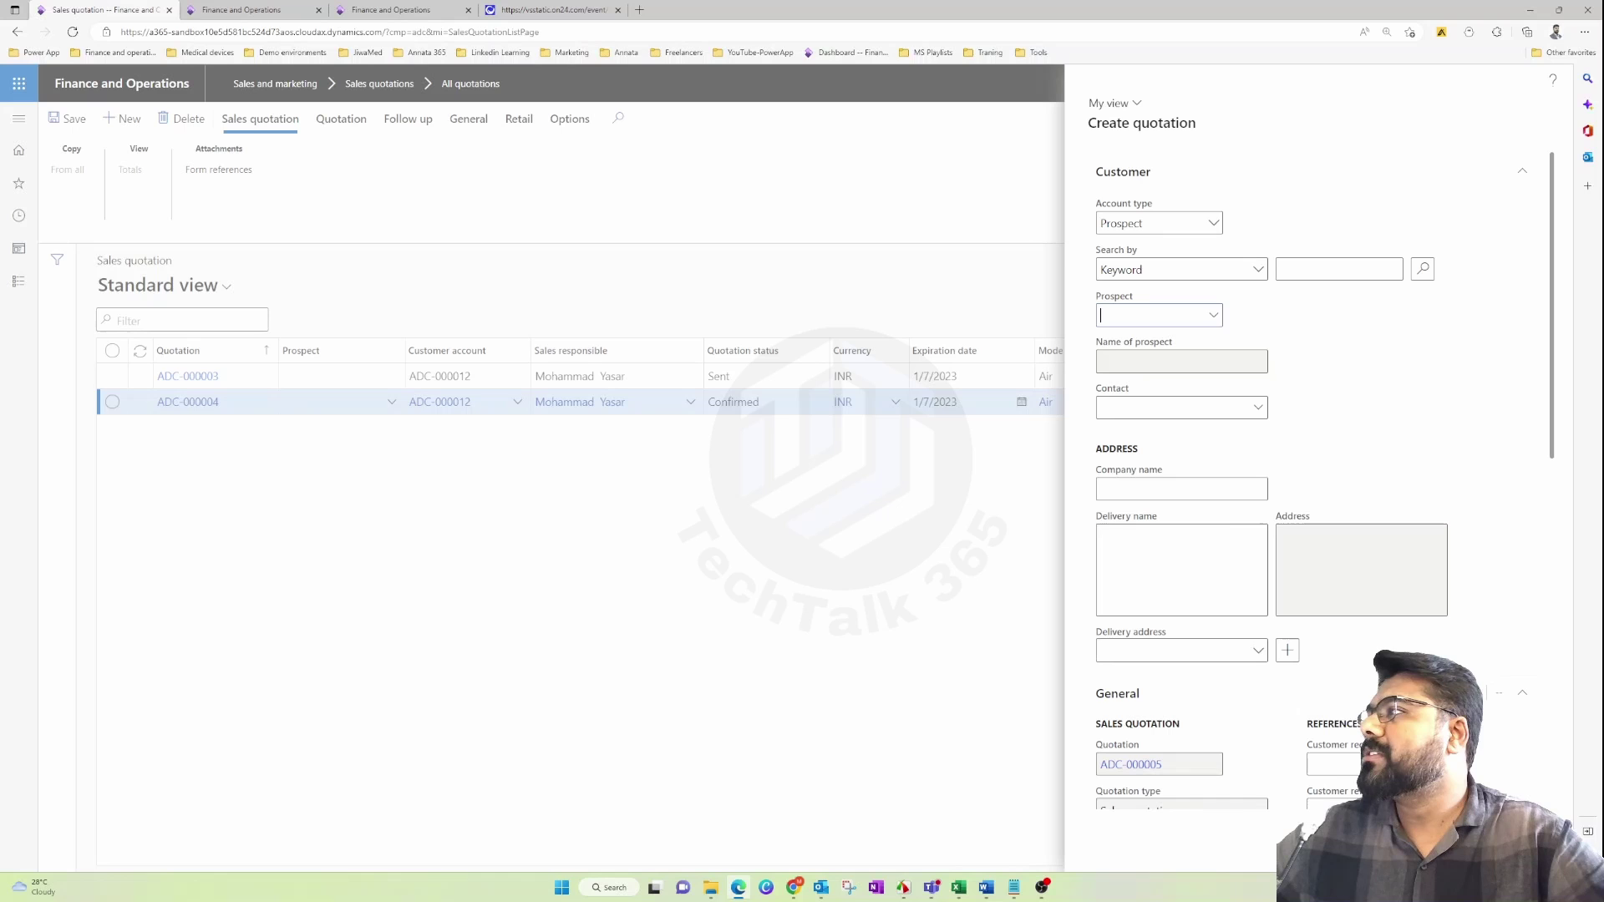
Create the quotation for prospect UMWB LIMITED with site 1 and warehouse CS, and have an opportunity record created
left_click(1212, 316)
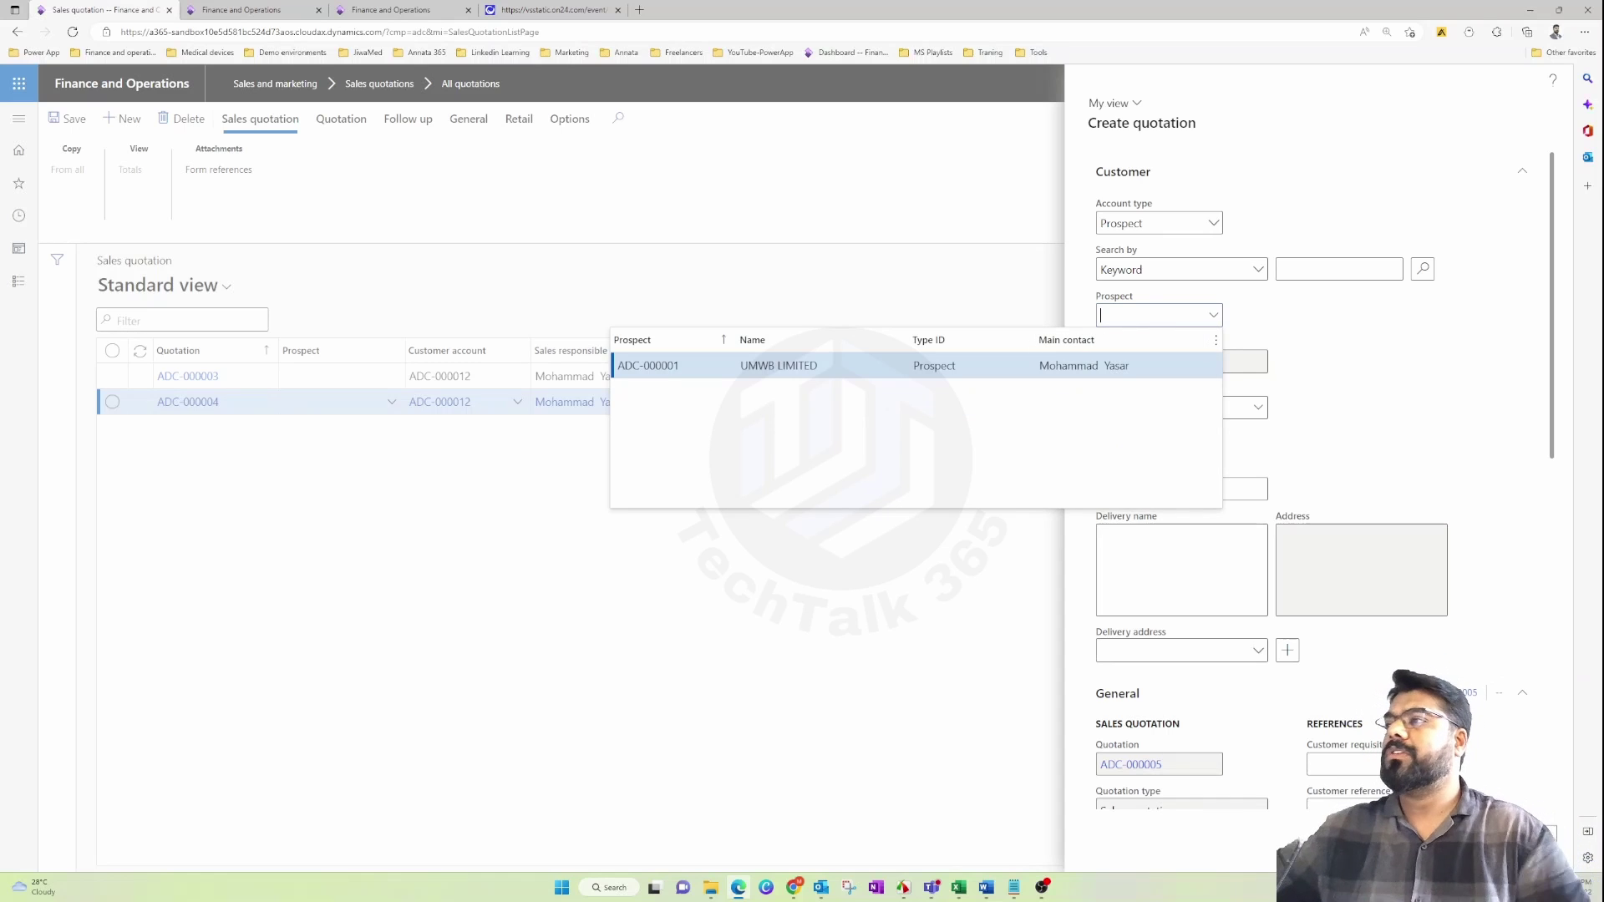
left_click(802, 365)
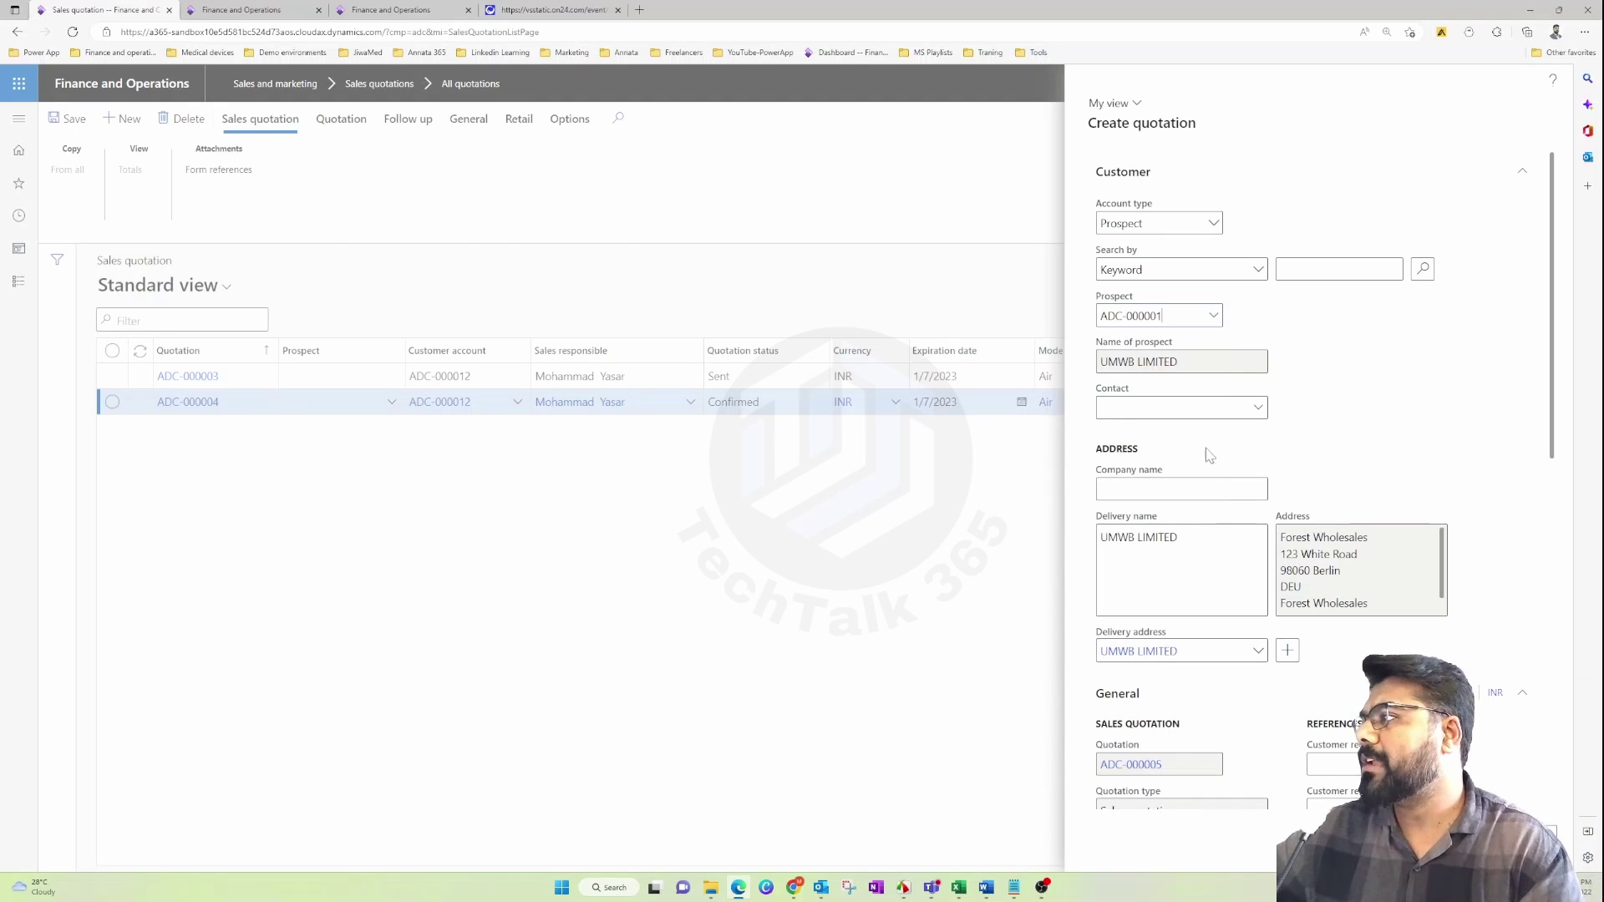
scroll(1245, 441, "down", 3)
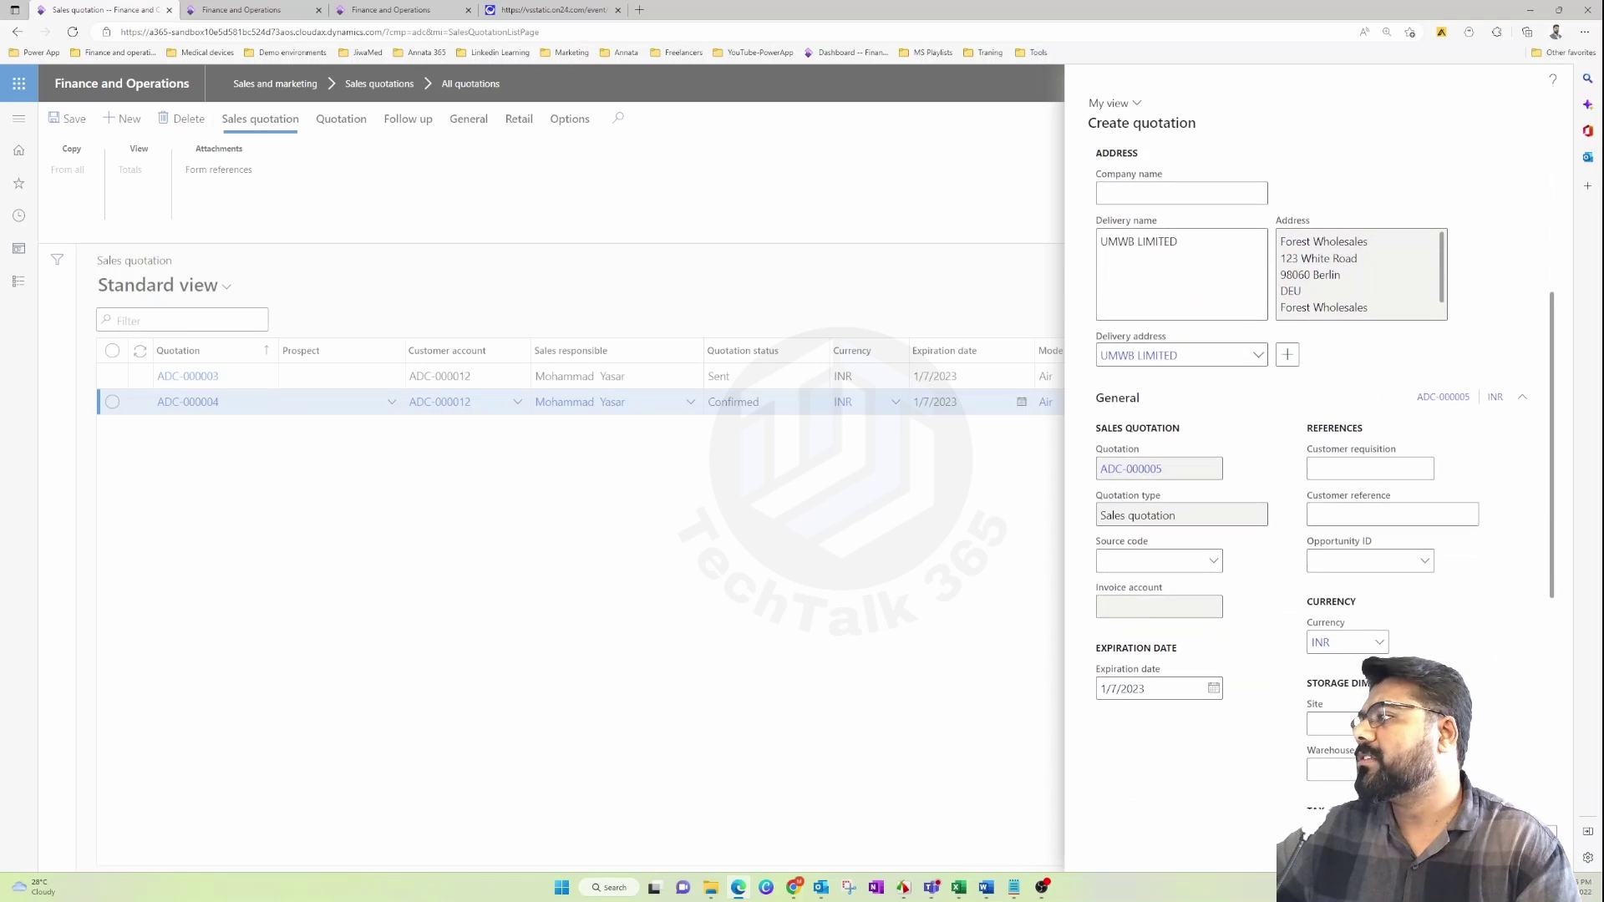
scroll(1428, 585, "down", 2)
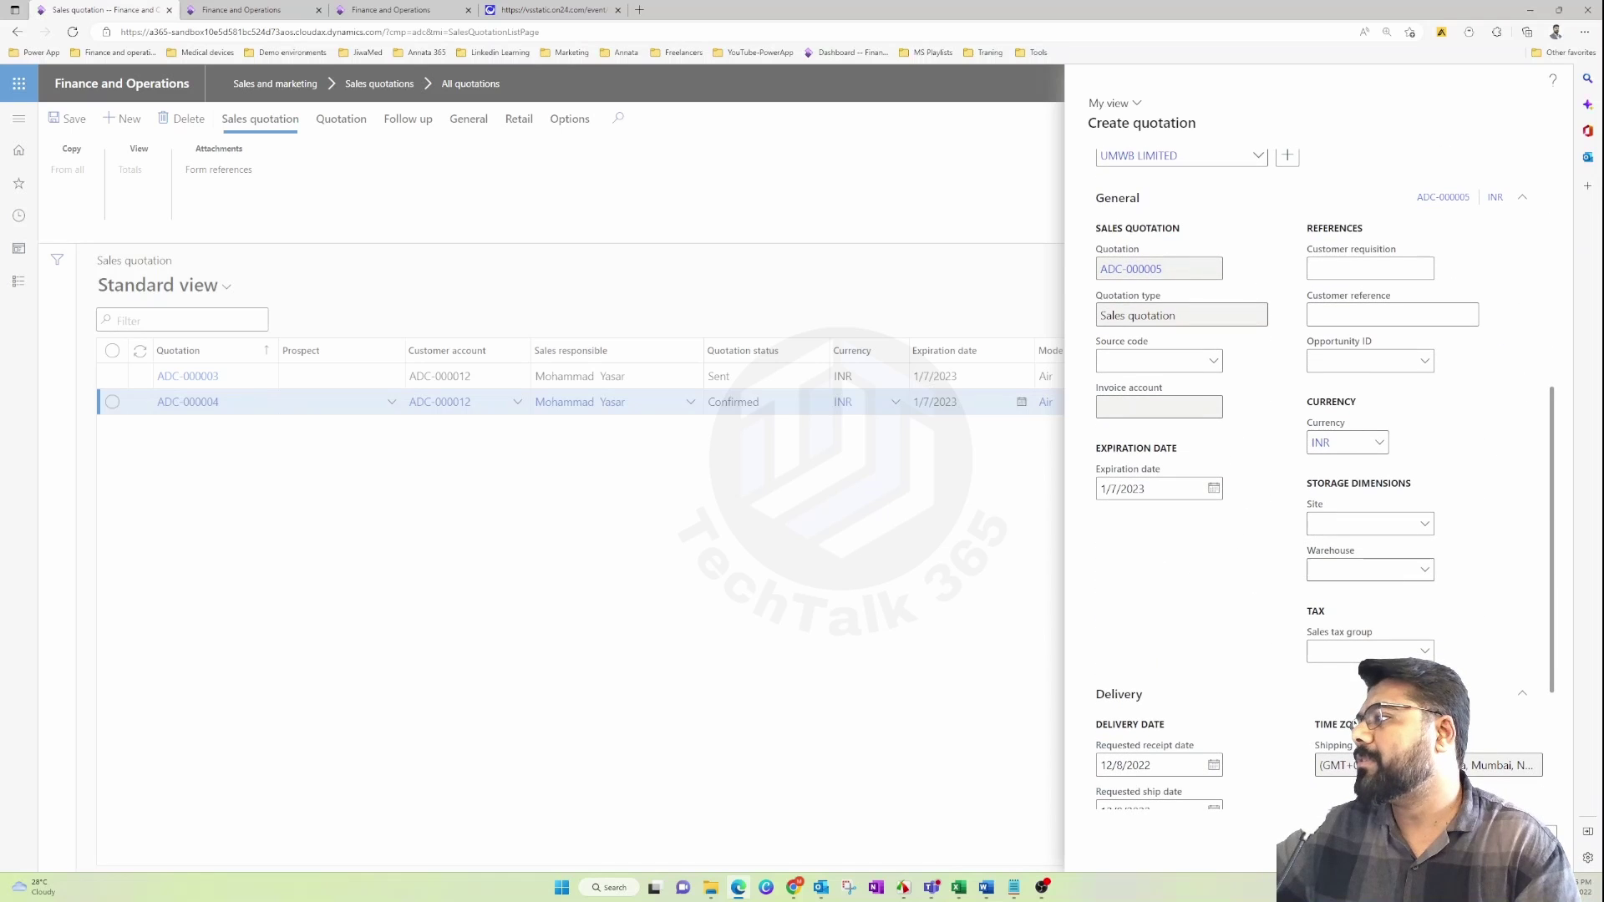
scroll(1441, 527, "up", 5)
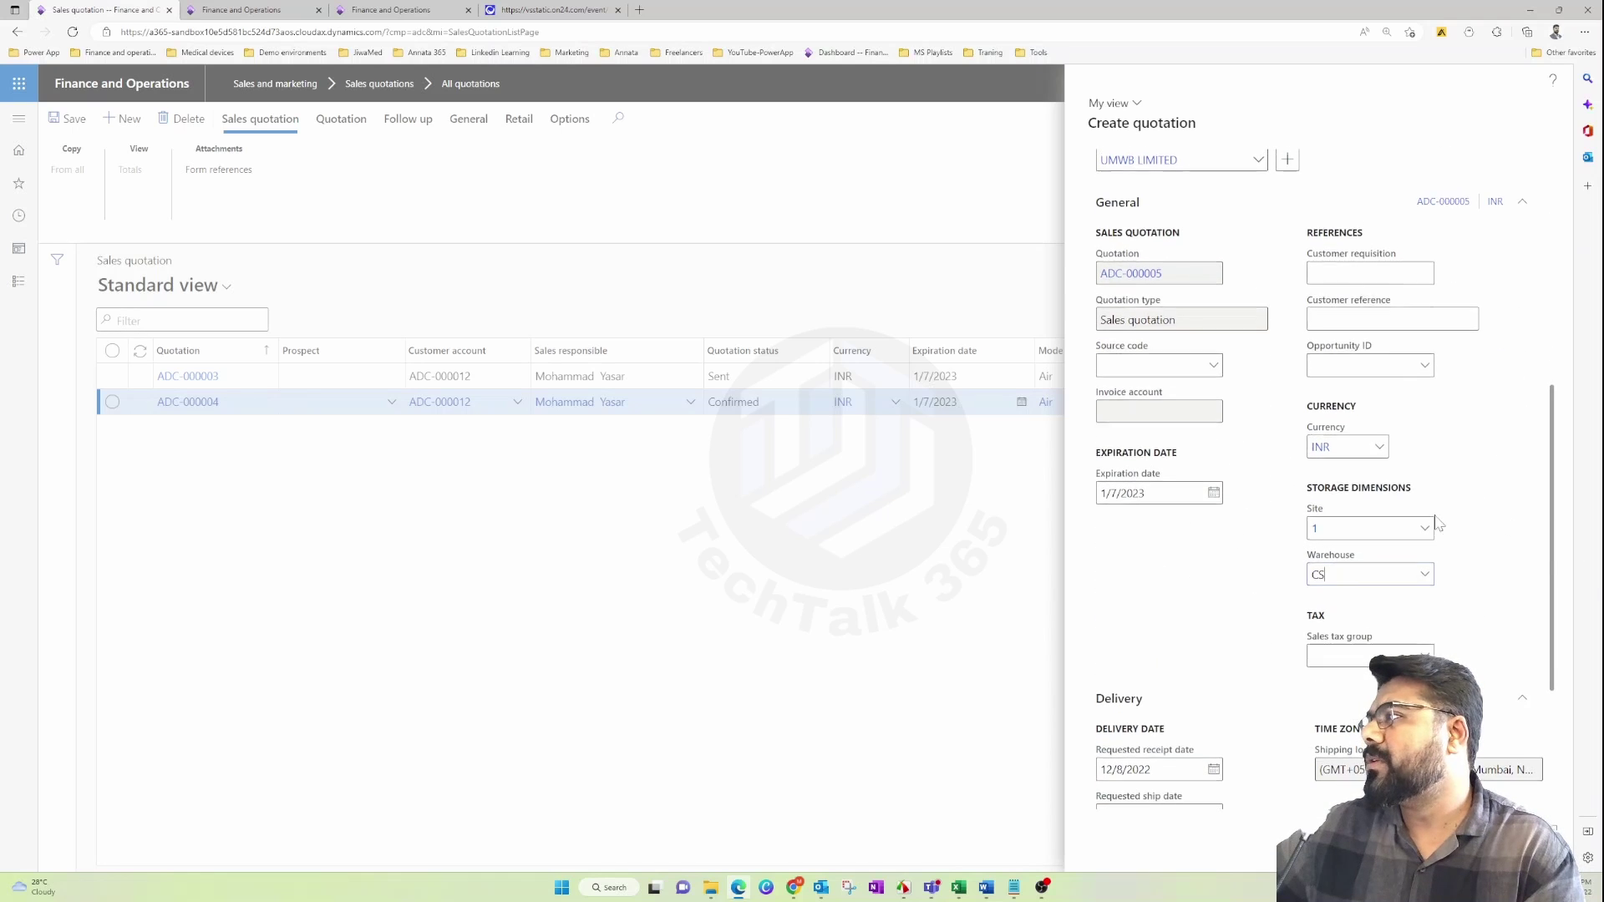
scroll(1439, 518, "down", 2)
scroll(1439, 515, "down", 6)
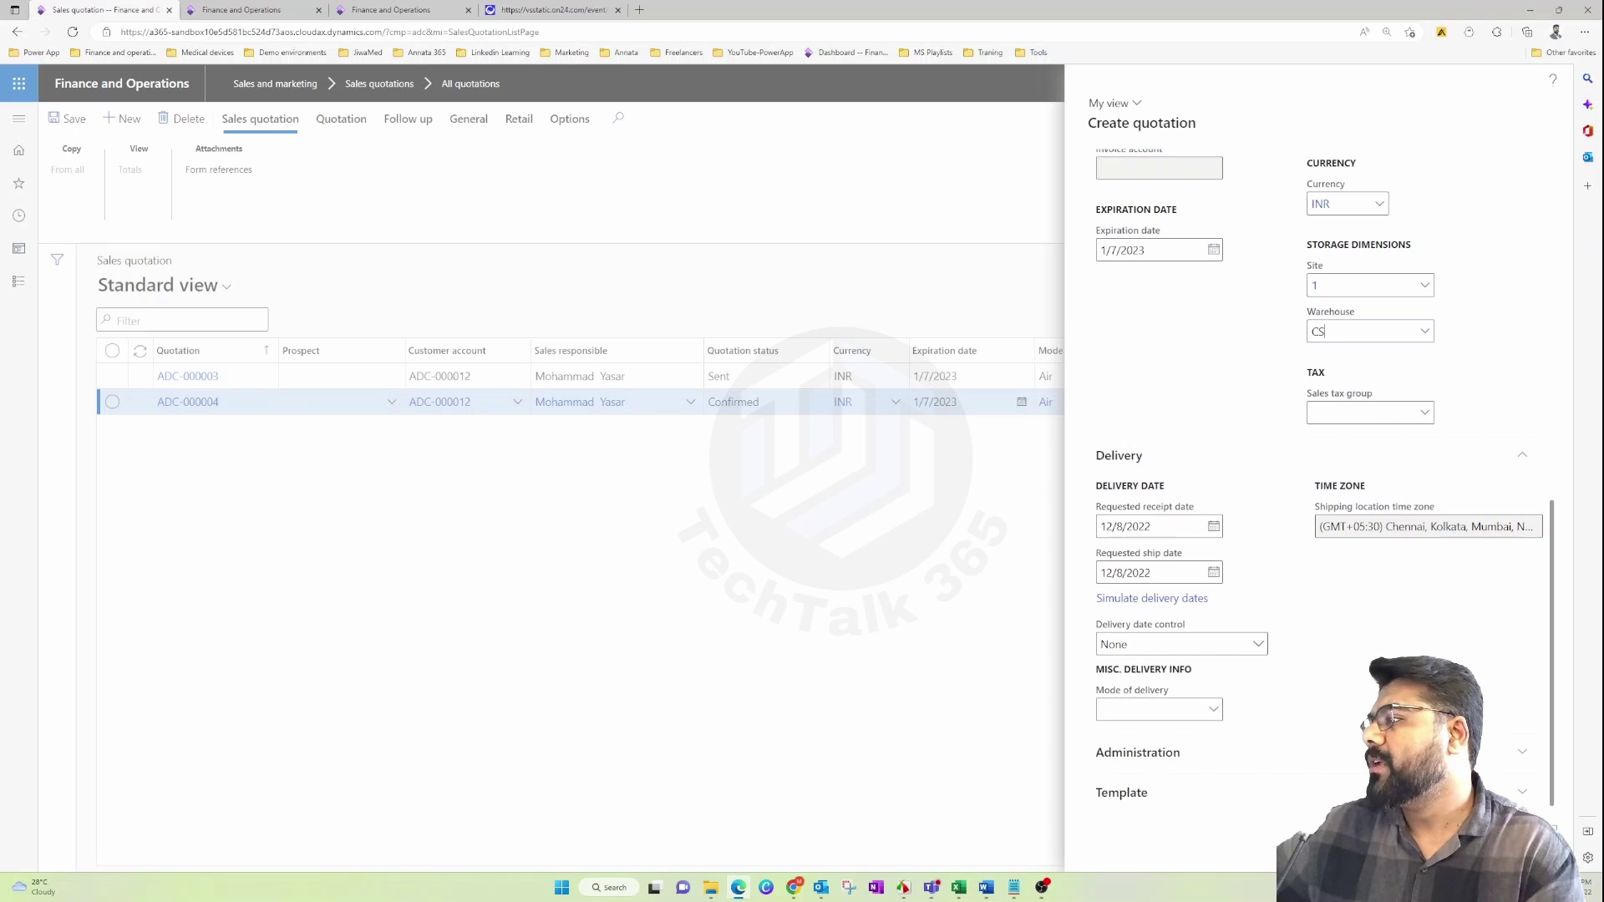
key("Return")
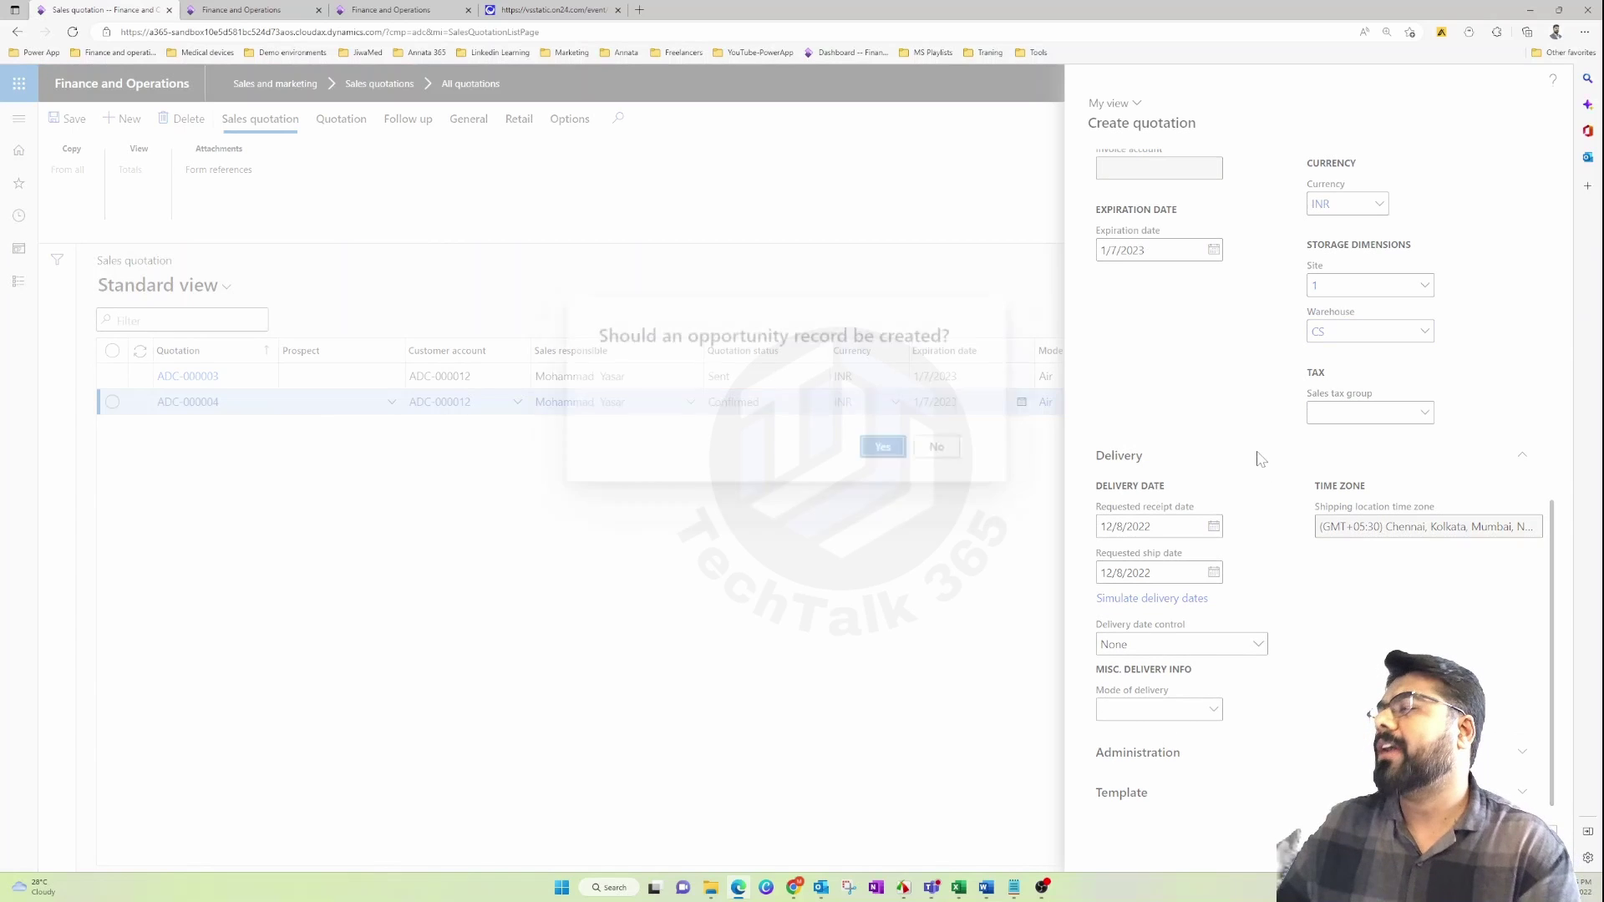
left_click(883, 448)
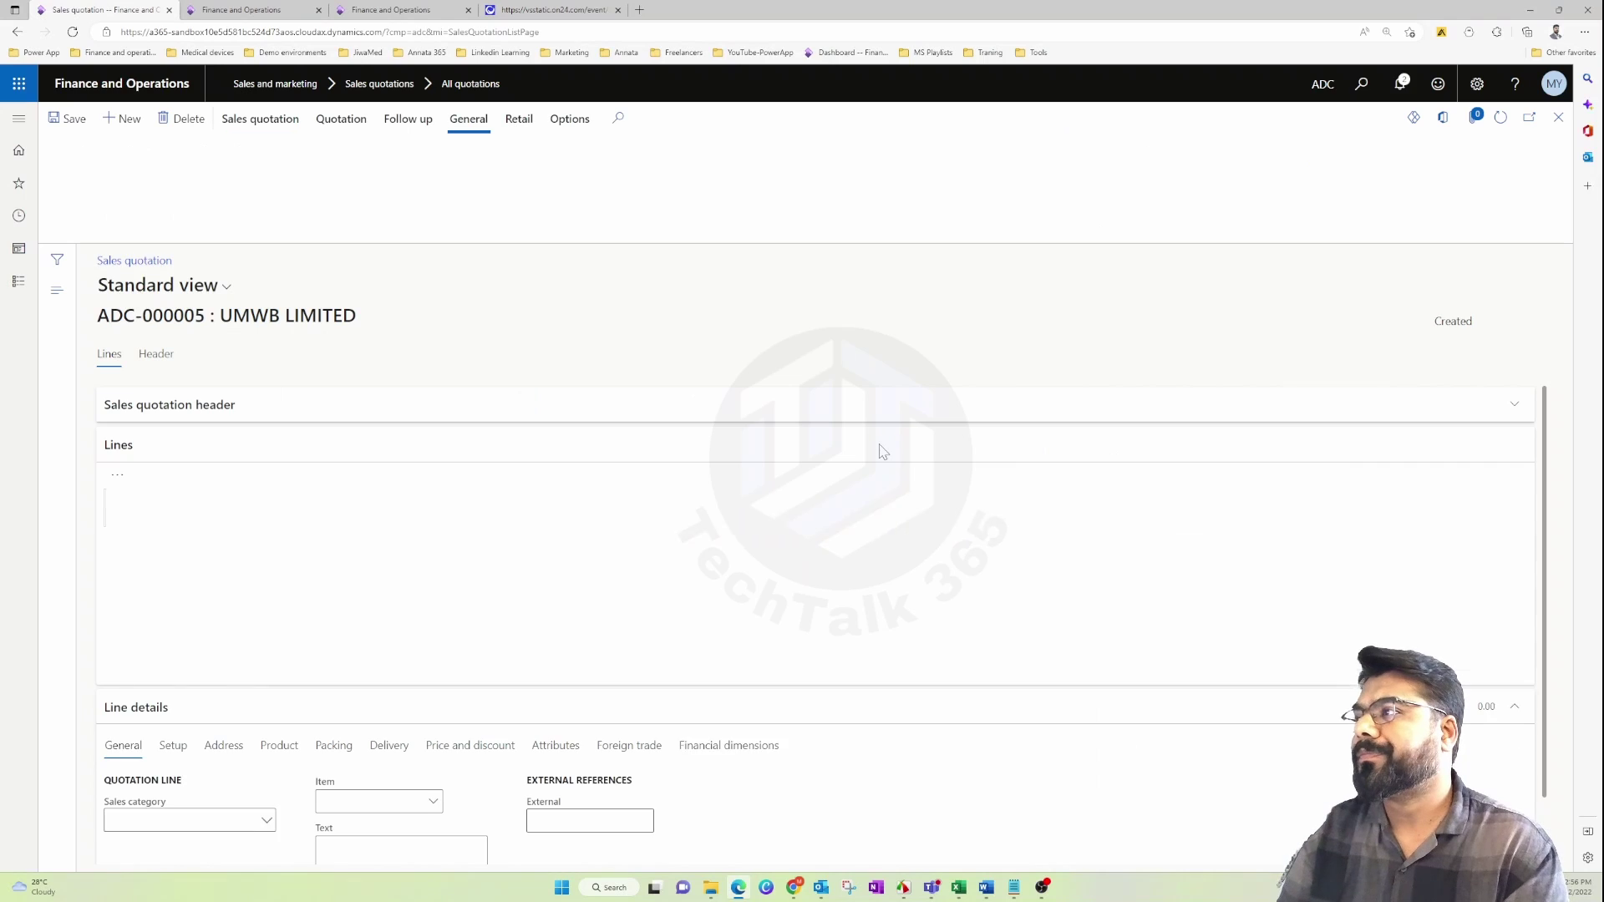
Enter item P-000005, Alloy Wheels 14", on the UMWB LIMITED quotation line and check the line's price and amount columns
type("a")
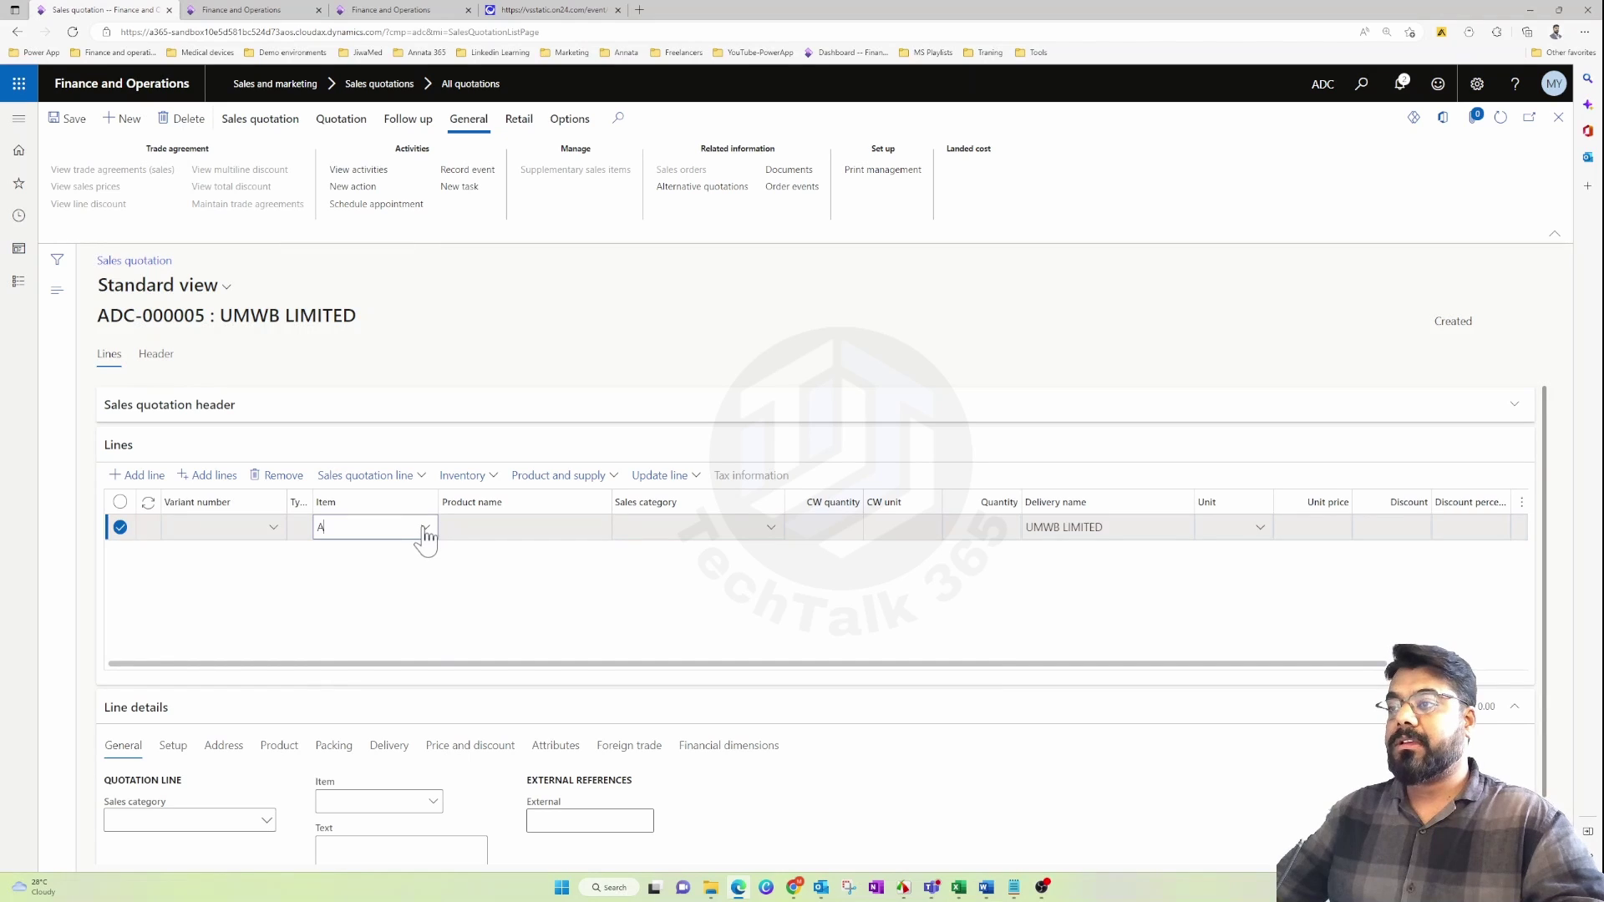
key("Return")
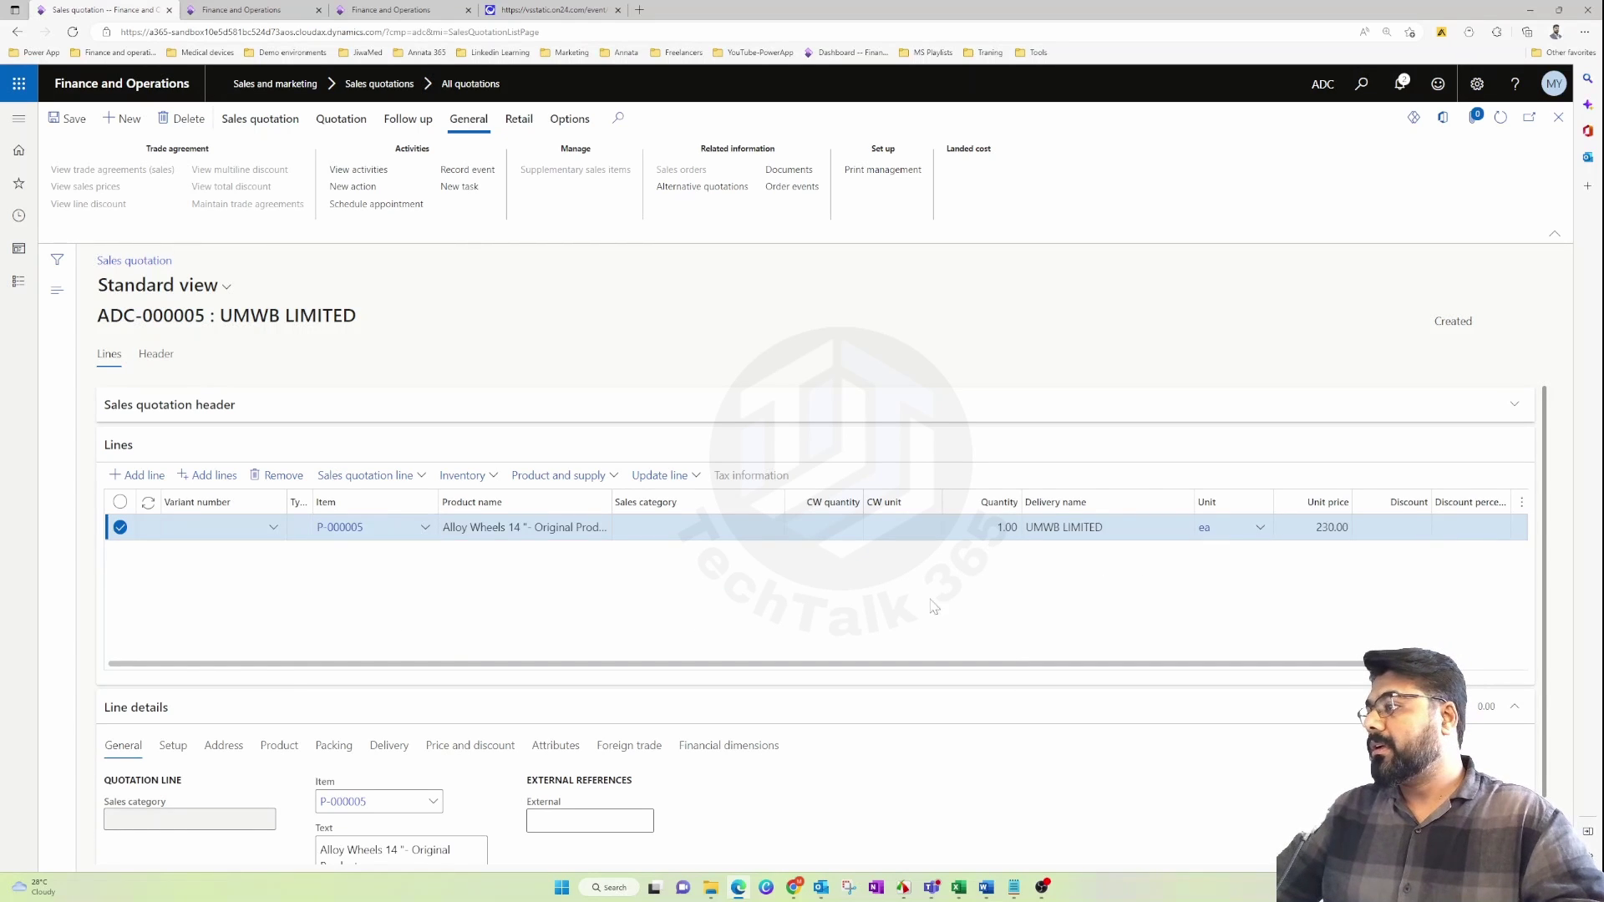
left_click_drag(923, 666, 1063, 665)
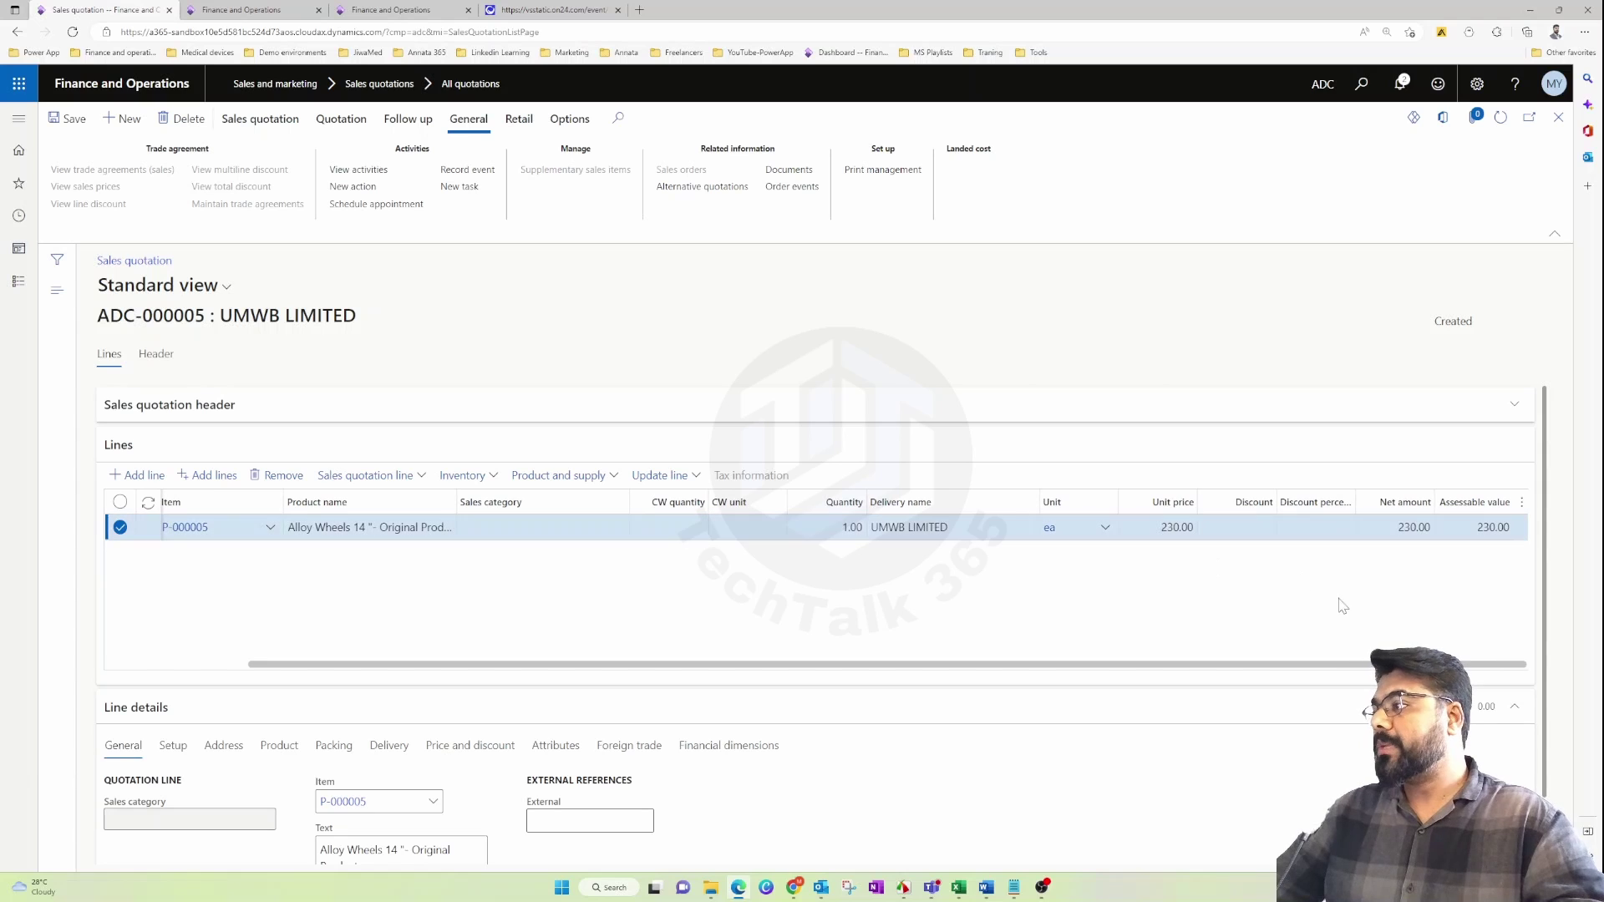
left_click_drag(944, 666, 806, 665)
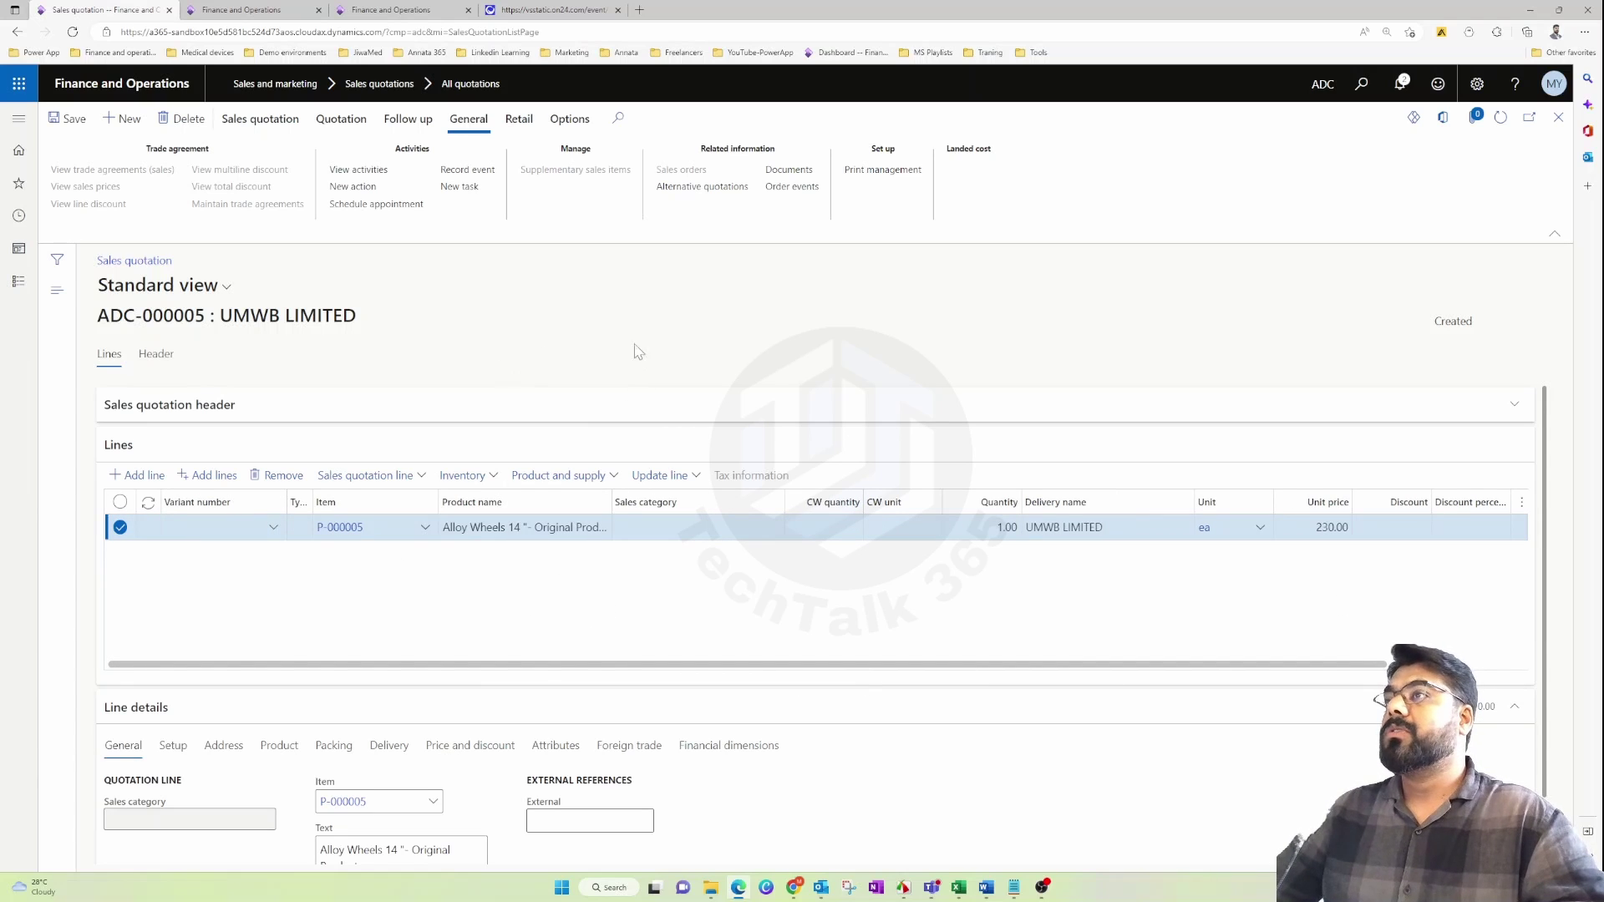
Send the UMWB LIMITED quotation with Print quotation set to No
left_click(342, 126)
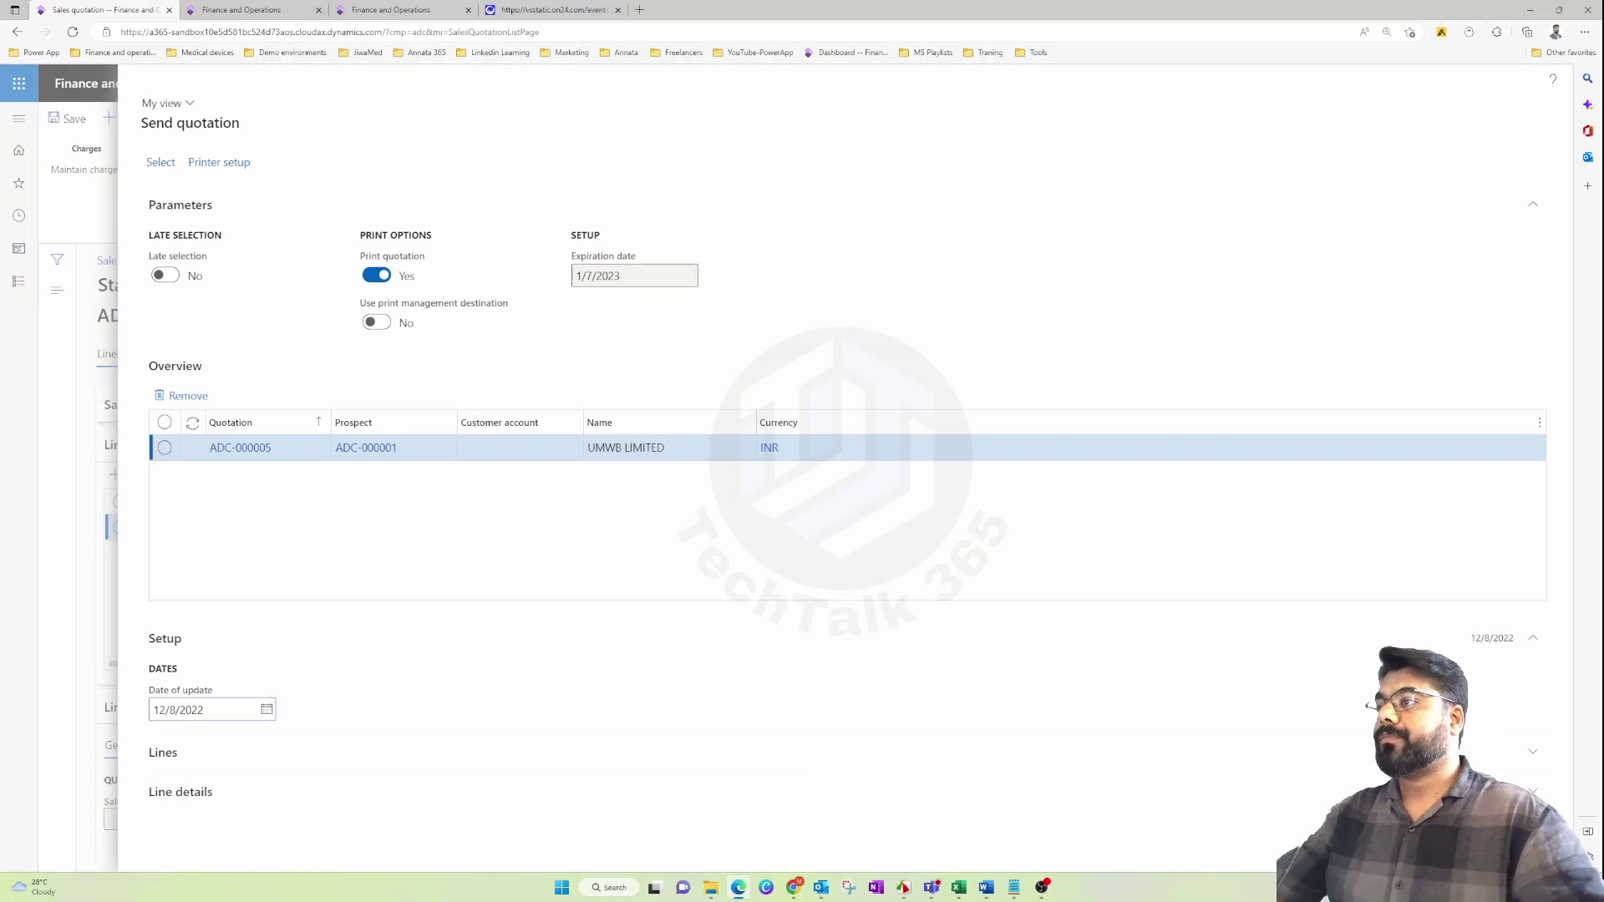
left_click(378, 275)
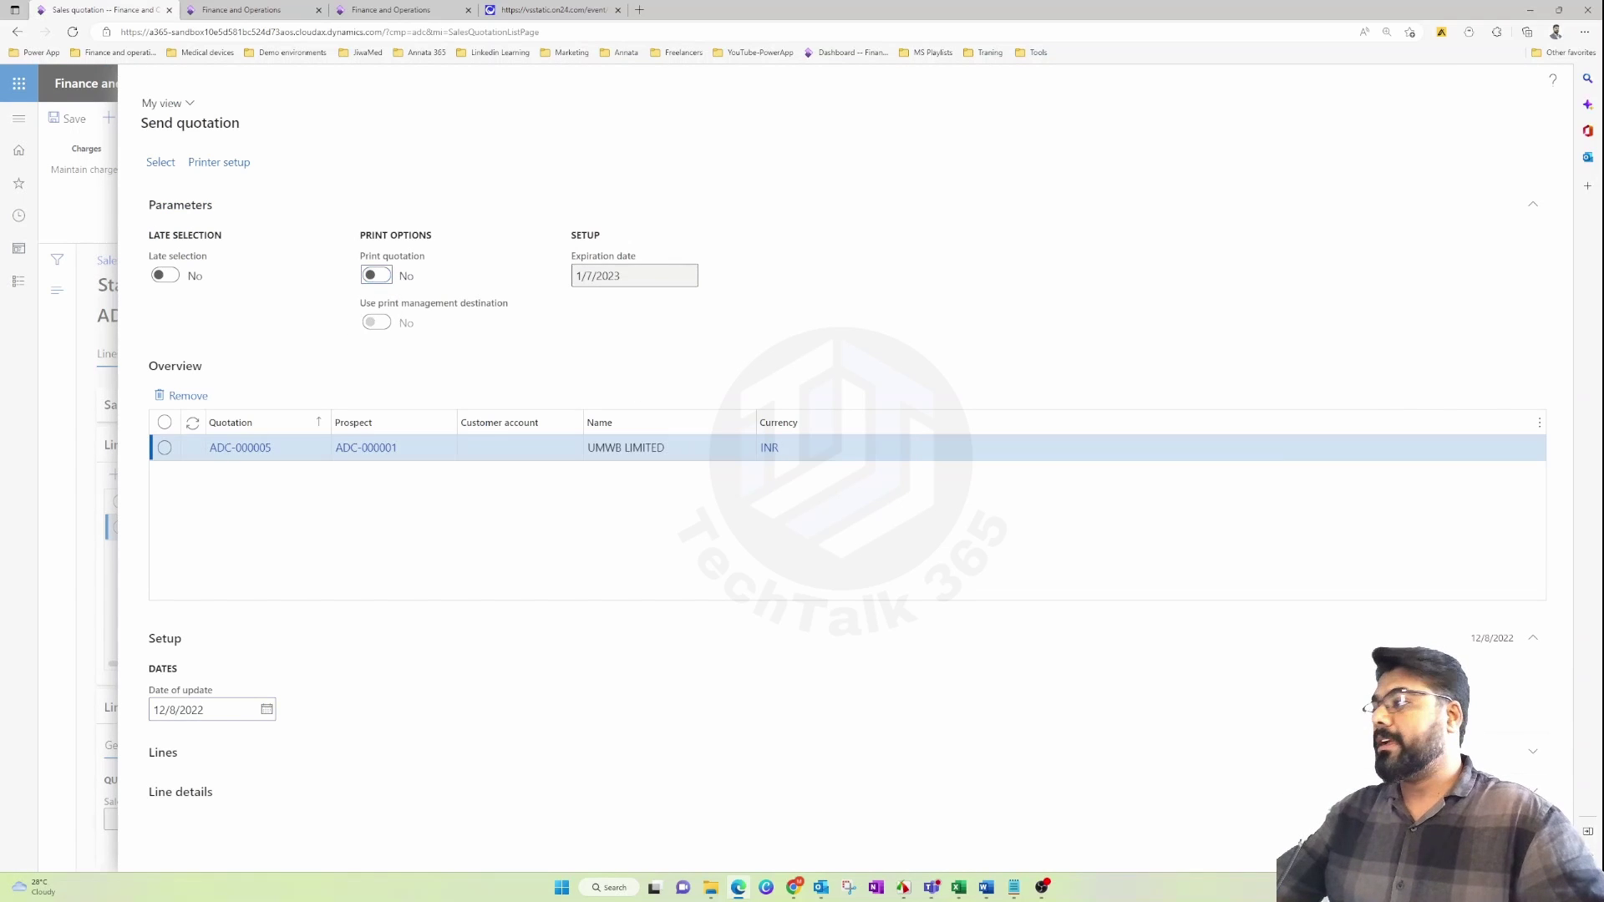
key("Return")
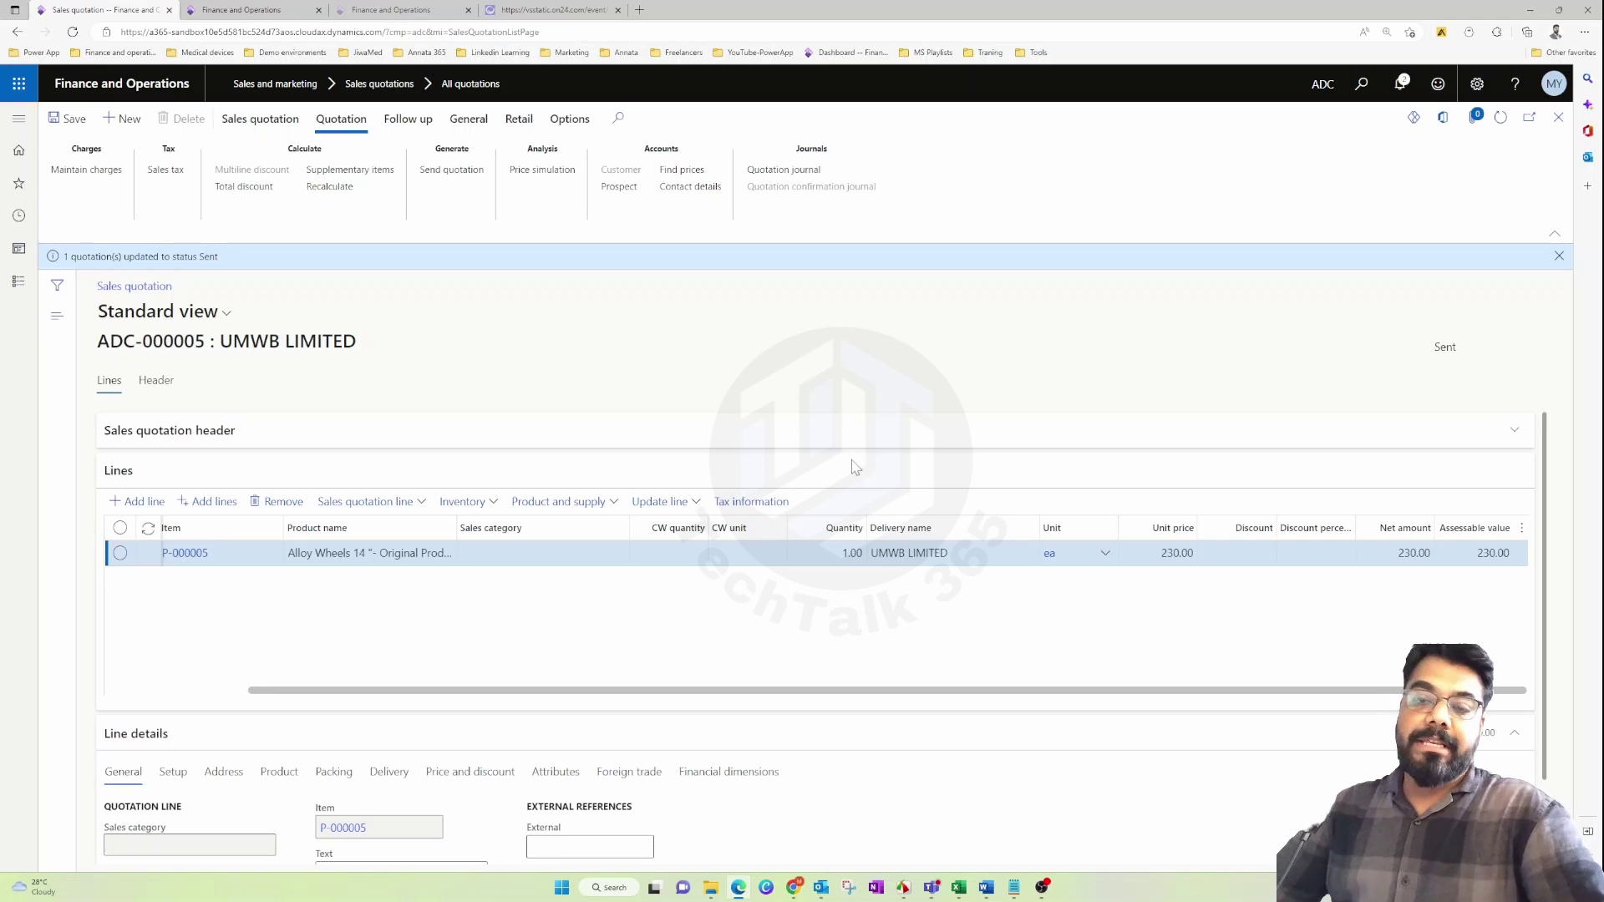
left_click(1173, 553)
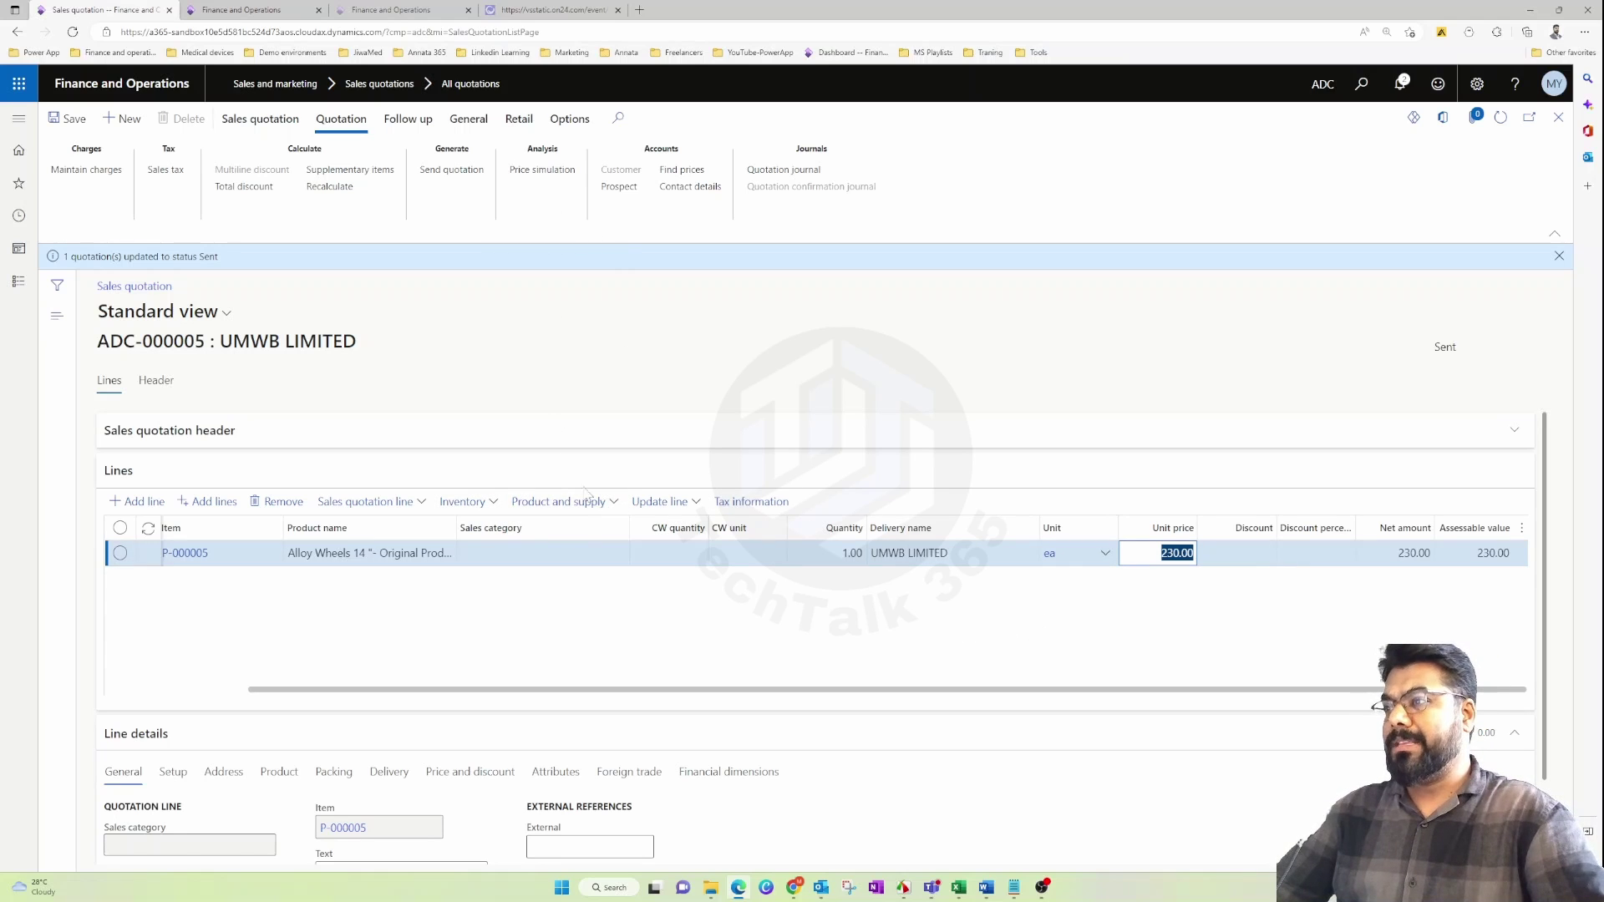
left_click(696, 503)
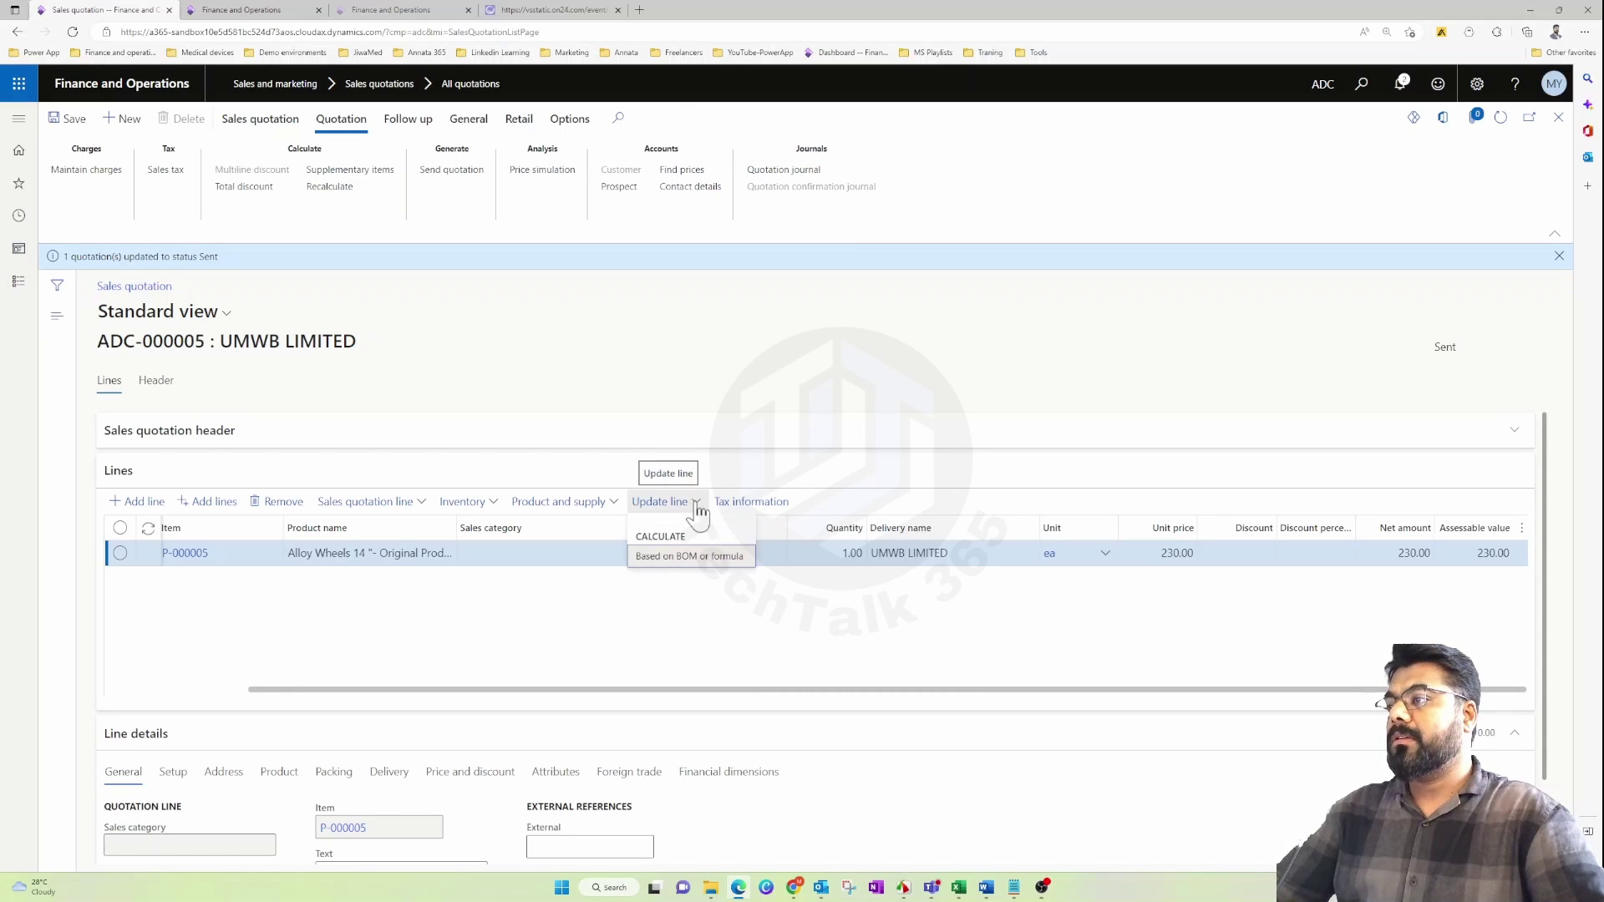
left_click(492, 502)
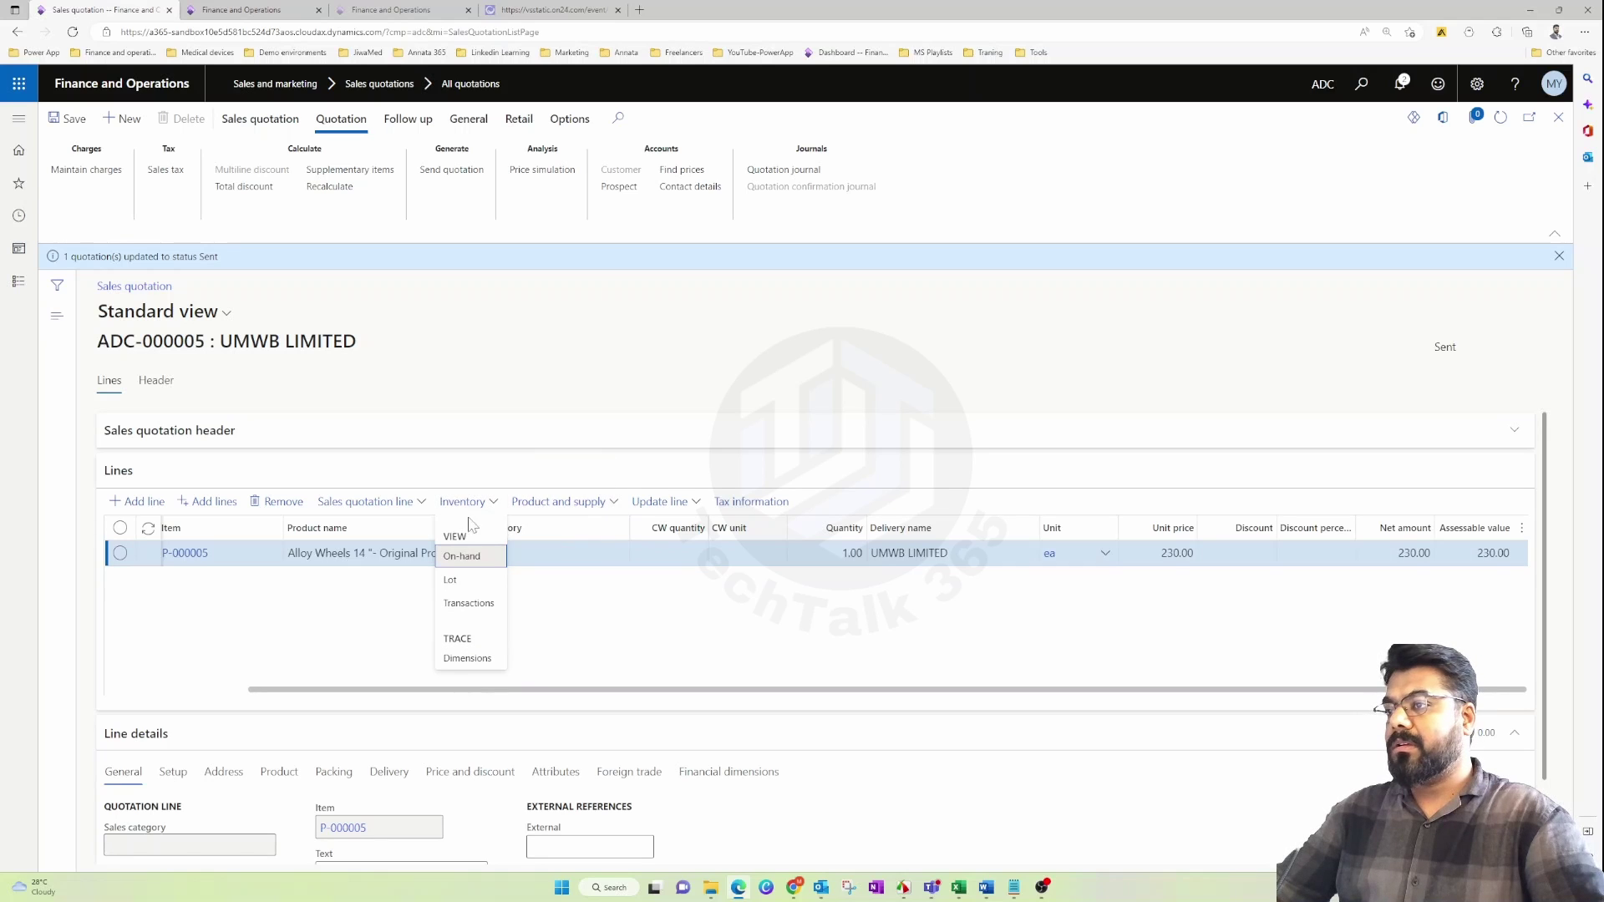
key("Escape")
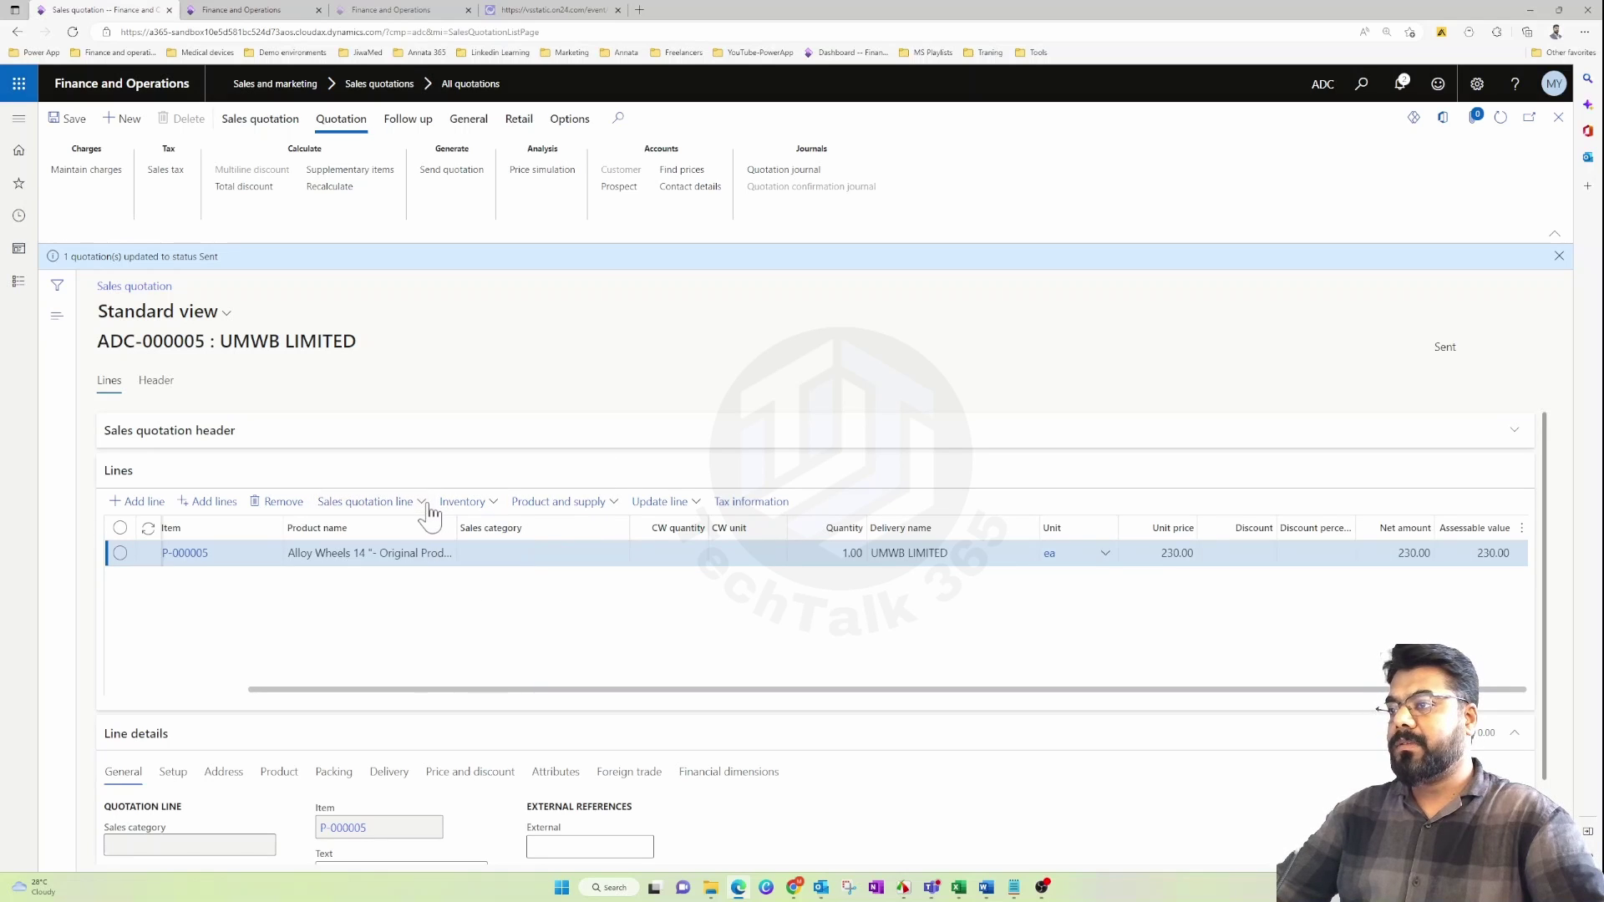
left_click(429, 506)
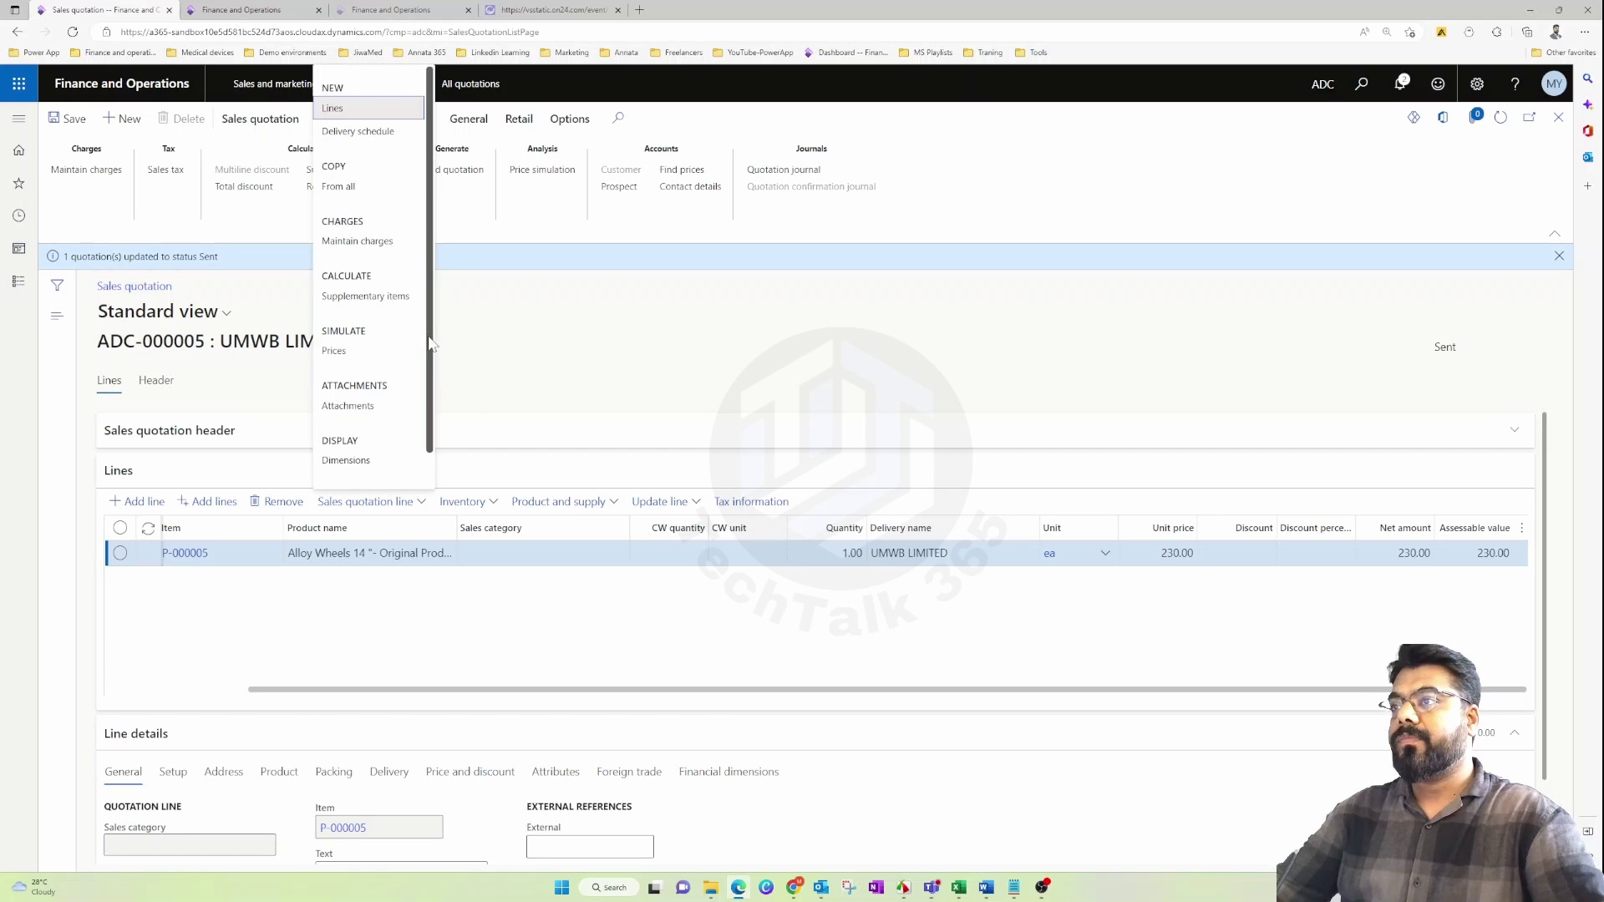
key("Escape")
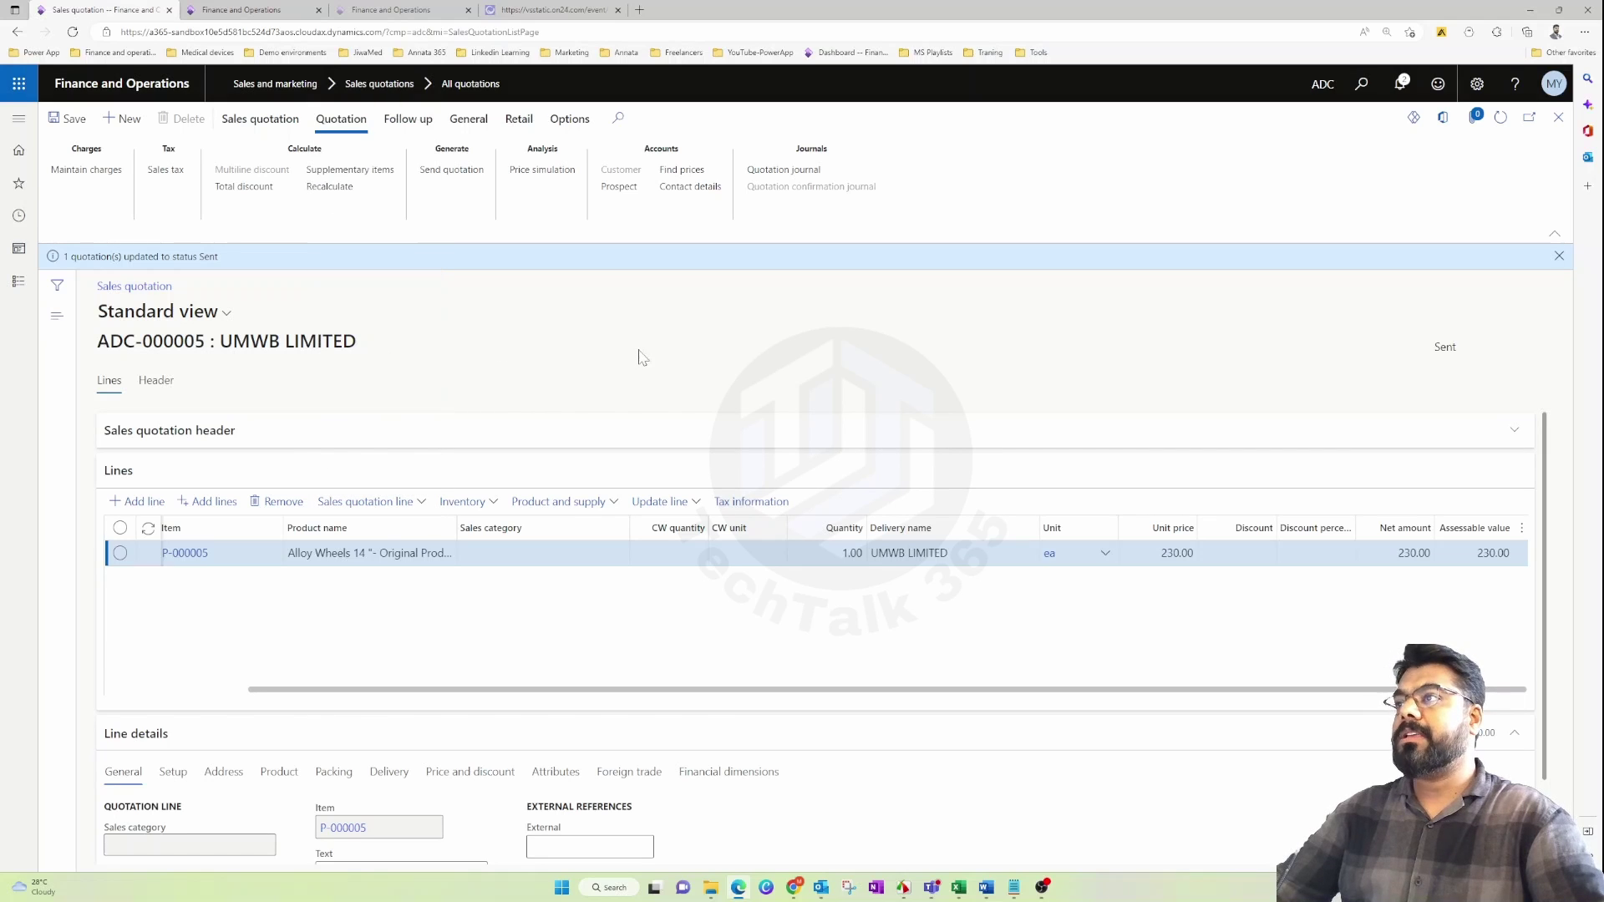
Create a new price simulation for the quotation's P-000005 line and show its simulated prices
left_click(130, 132)
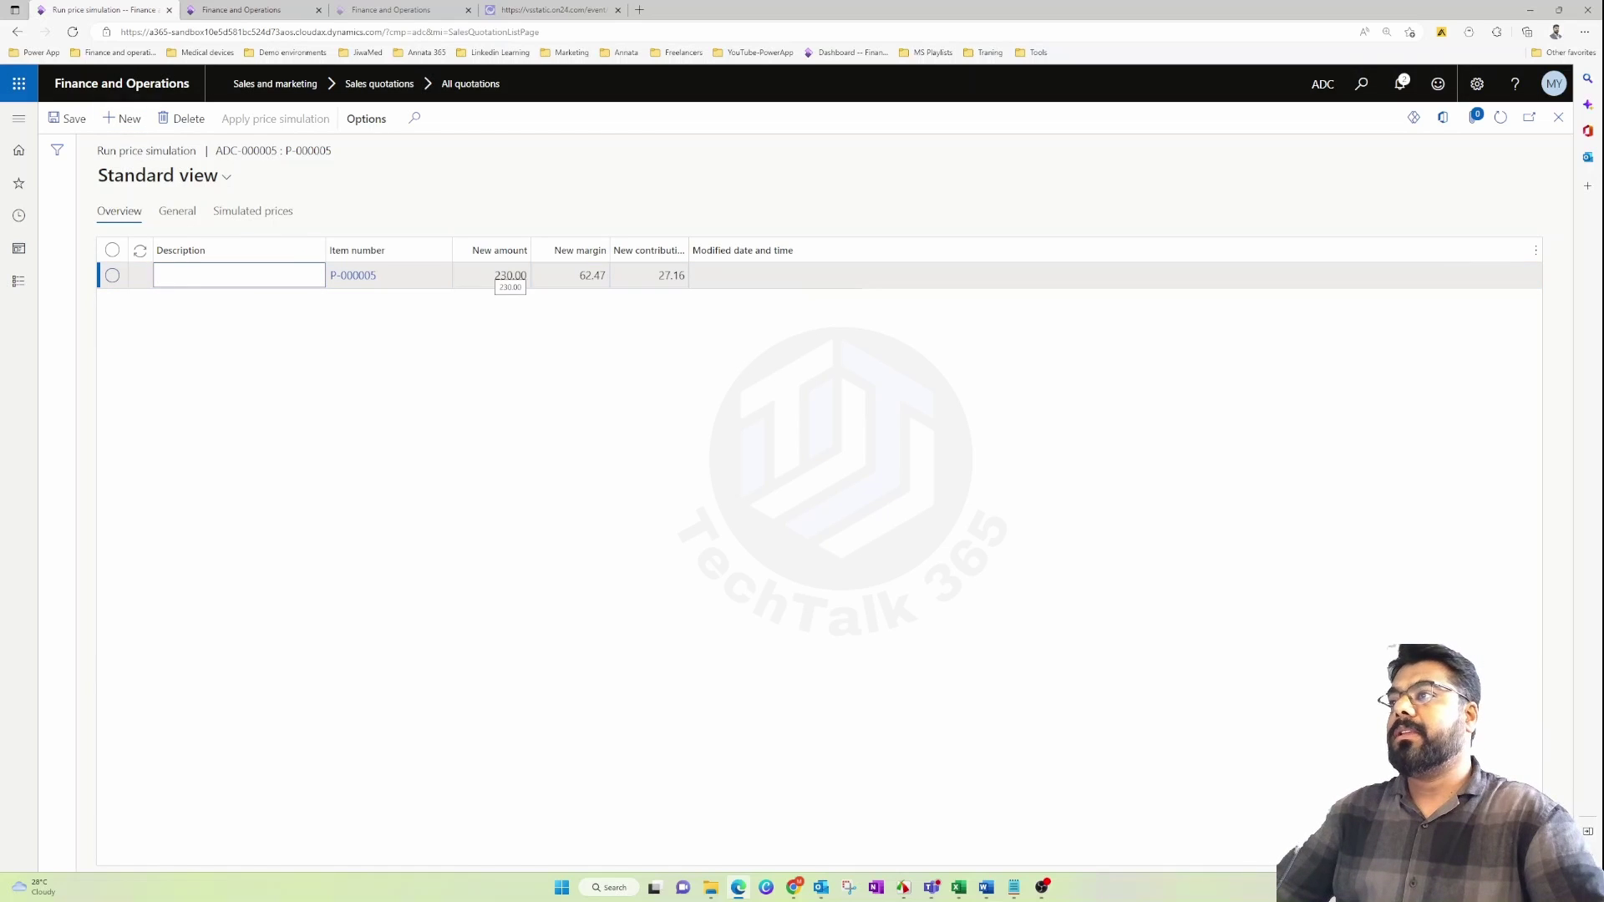
left_click(505, 286)
left_click(235, 219)
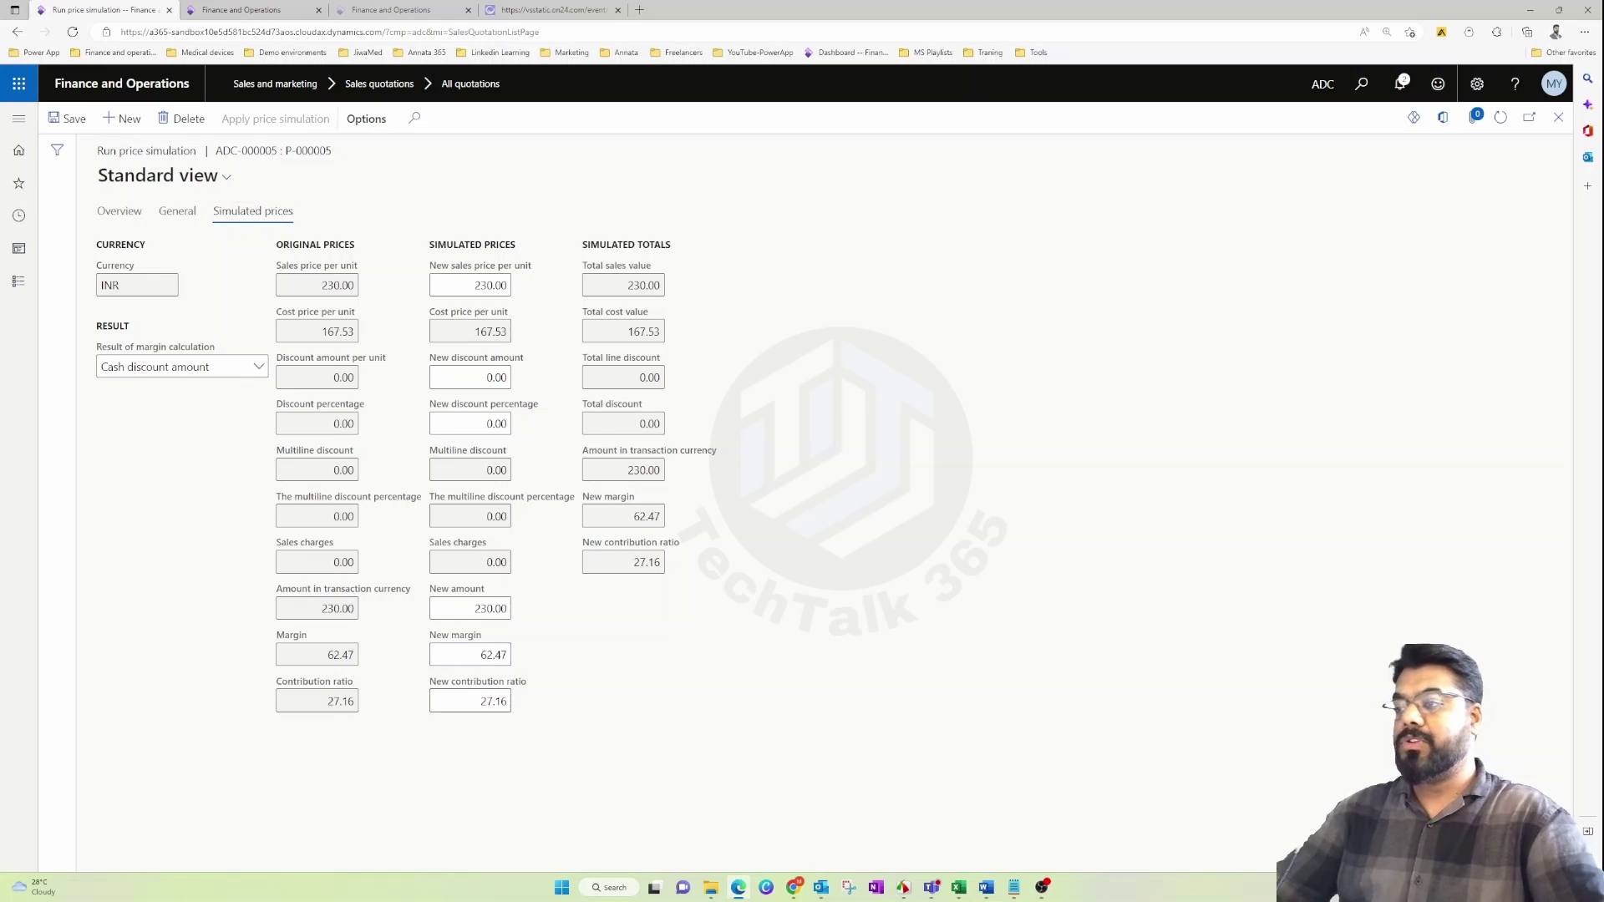
Try a simulated new margin of 52.47, set it to 42.47 instead, and apply the price simulation to the quotation line
key("Delete")
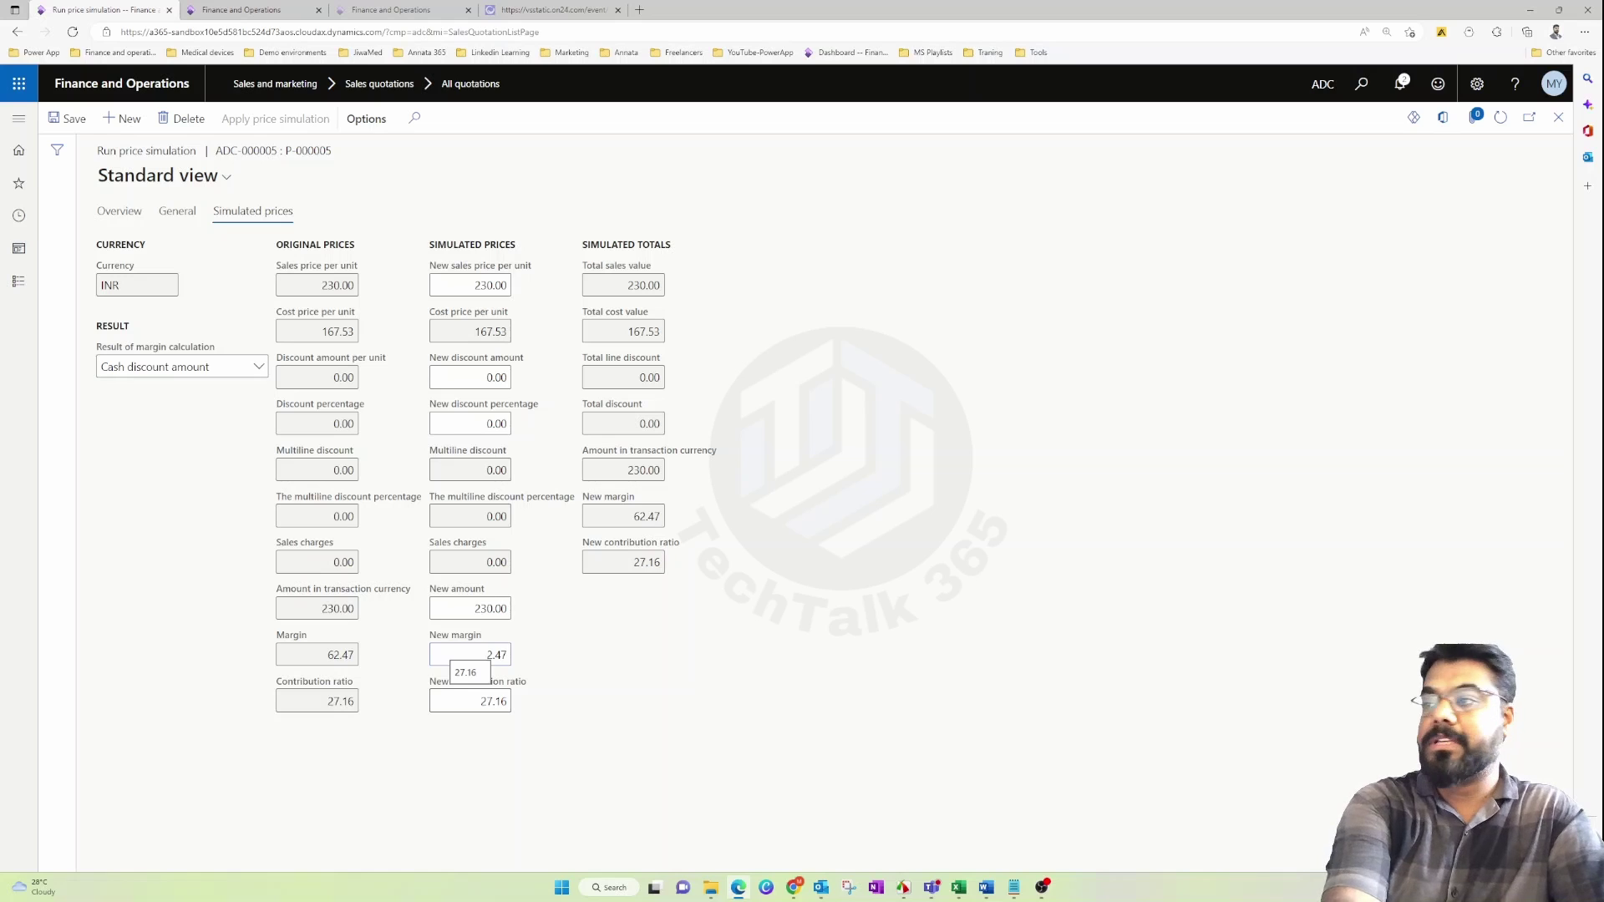
type("5")
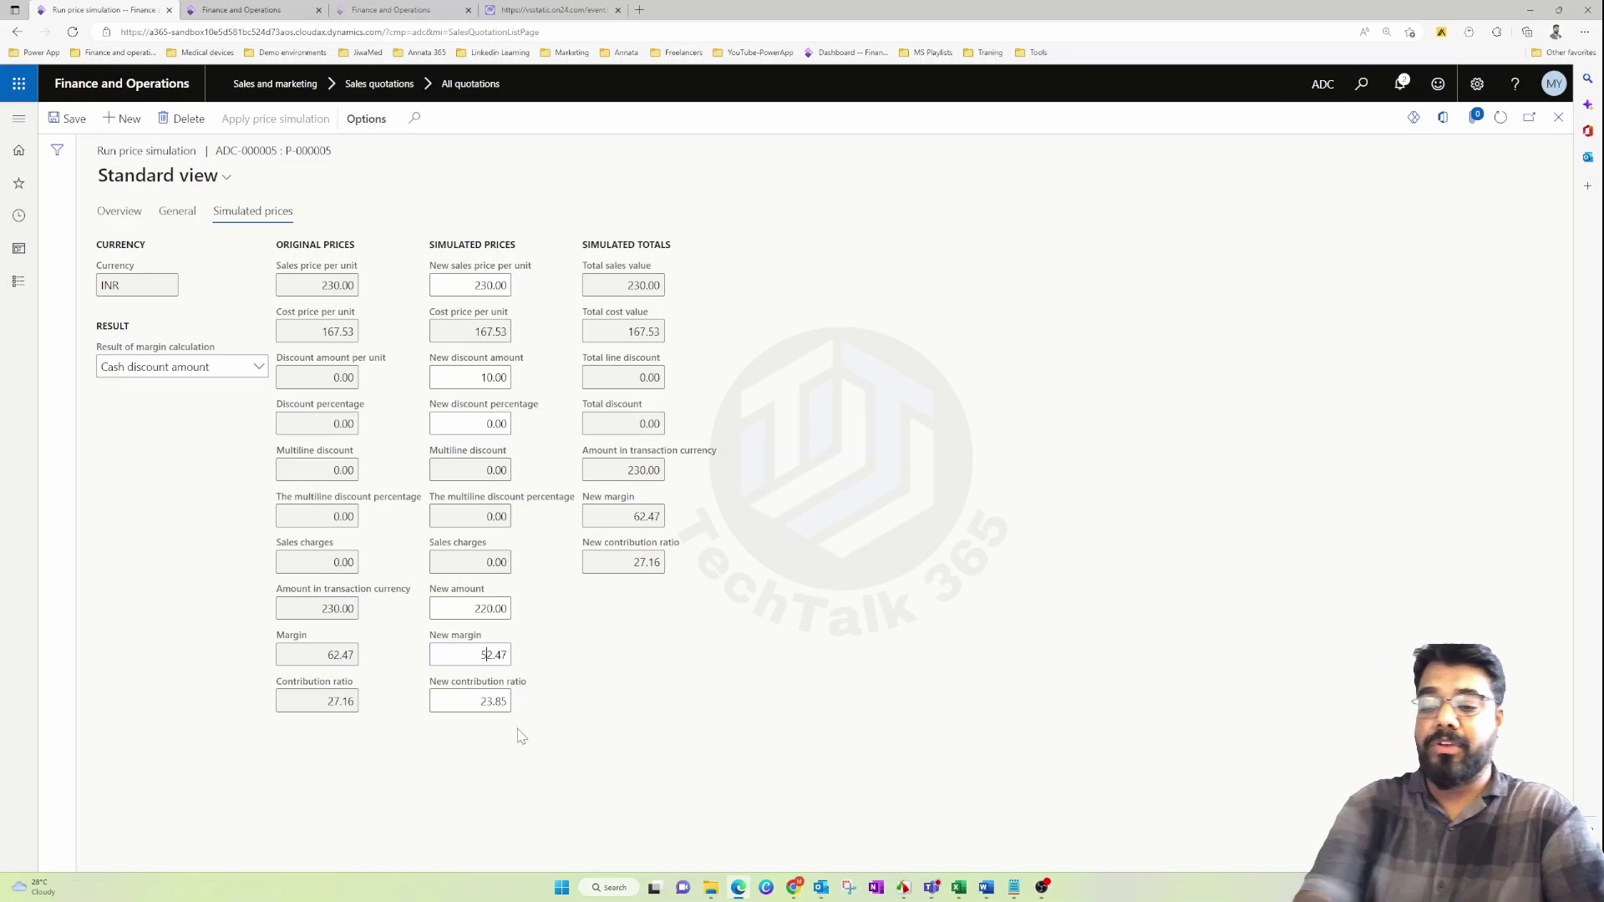
key("BackSpace")
type("4")
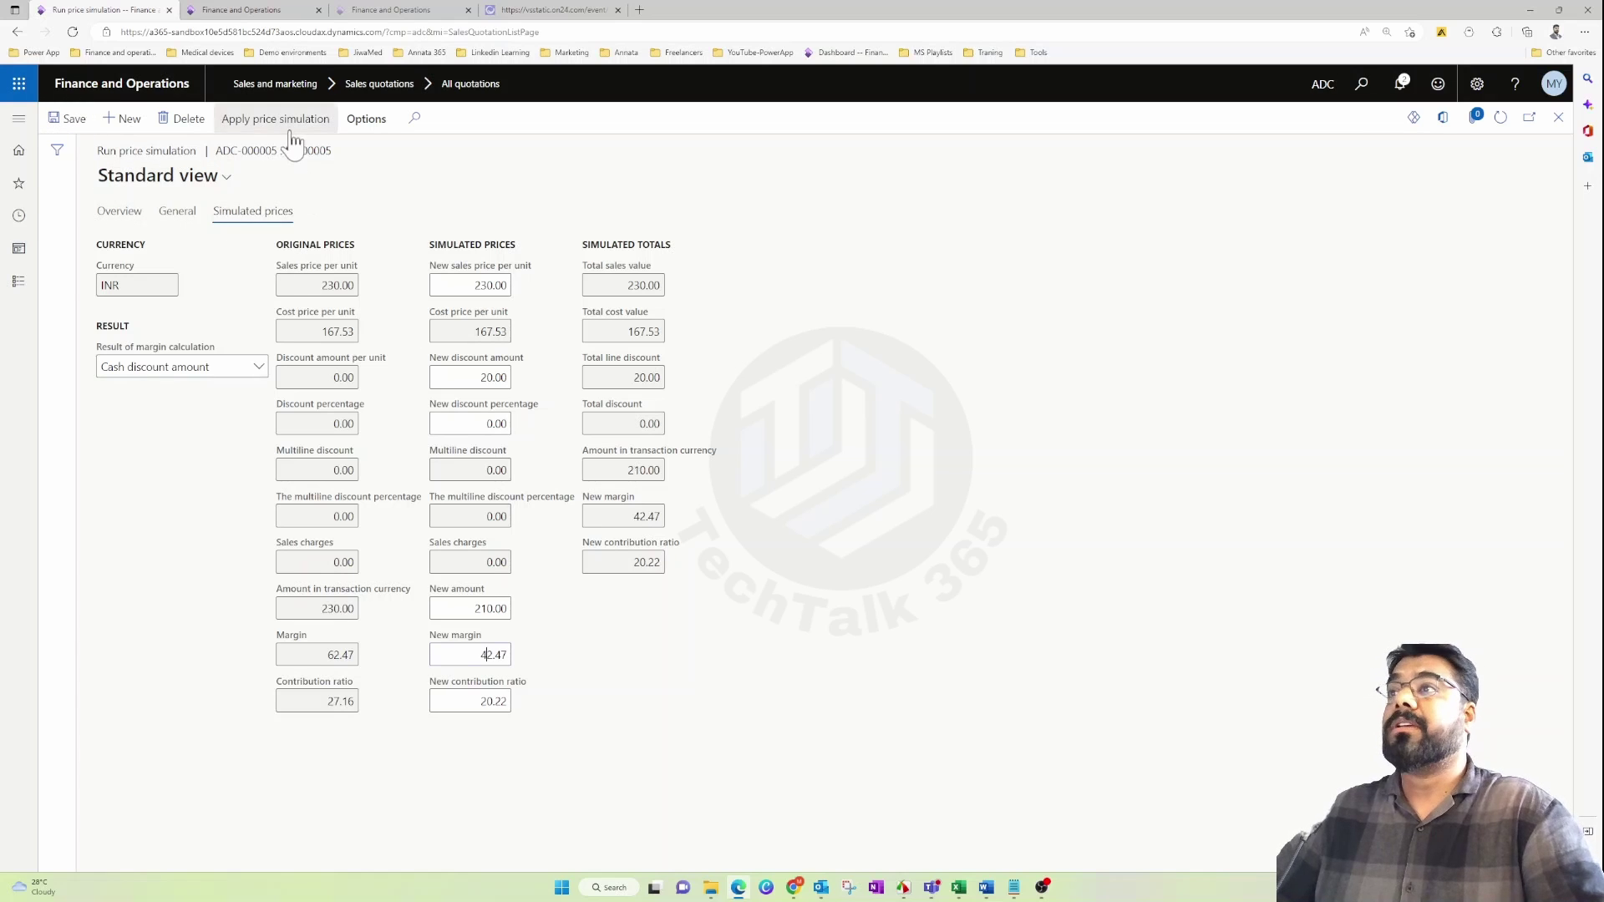
left_click(275, 119)
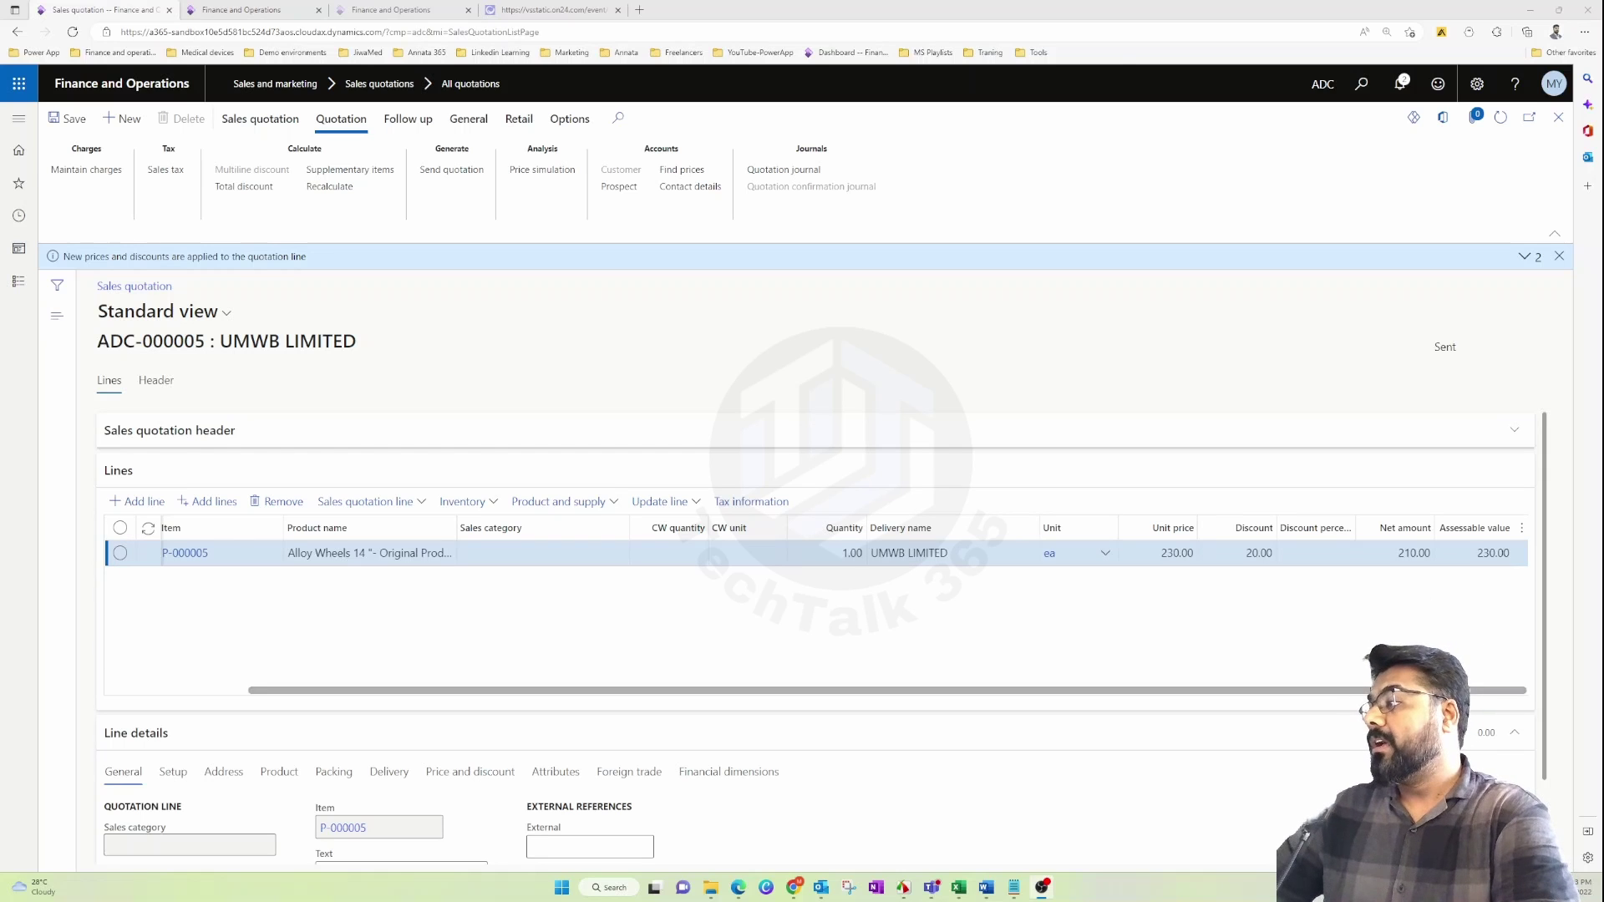
Send the repriced UMWB LIMITED quotation again, leaving Print quotation set to No
left_click_drag(1370, 691, 1330, 704)
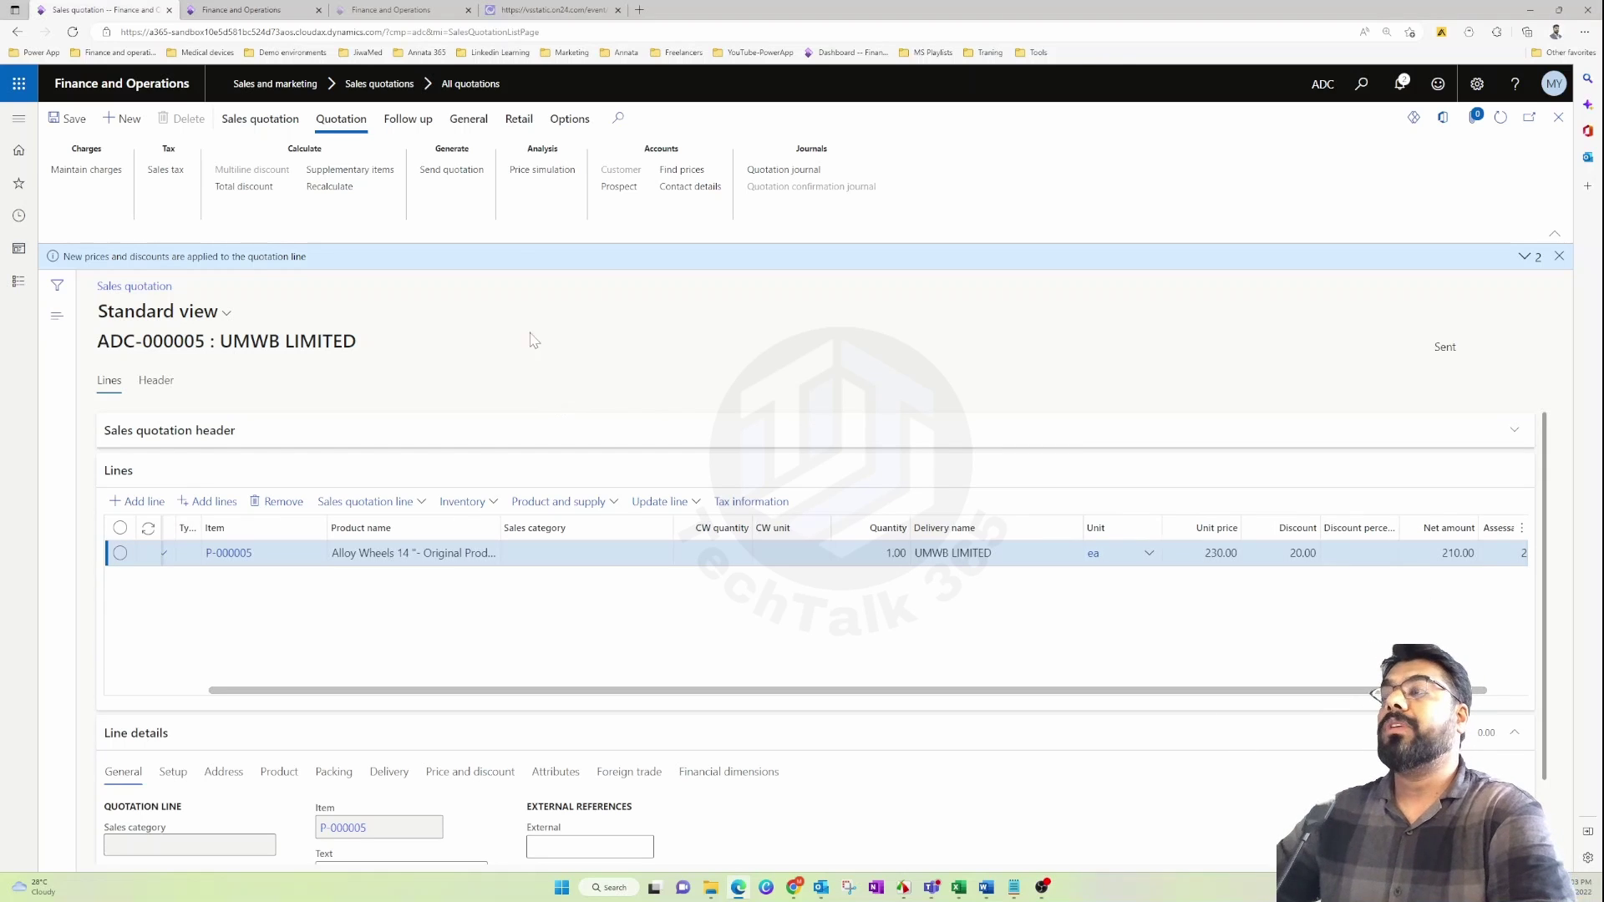
left_click(465, 182)
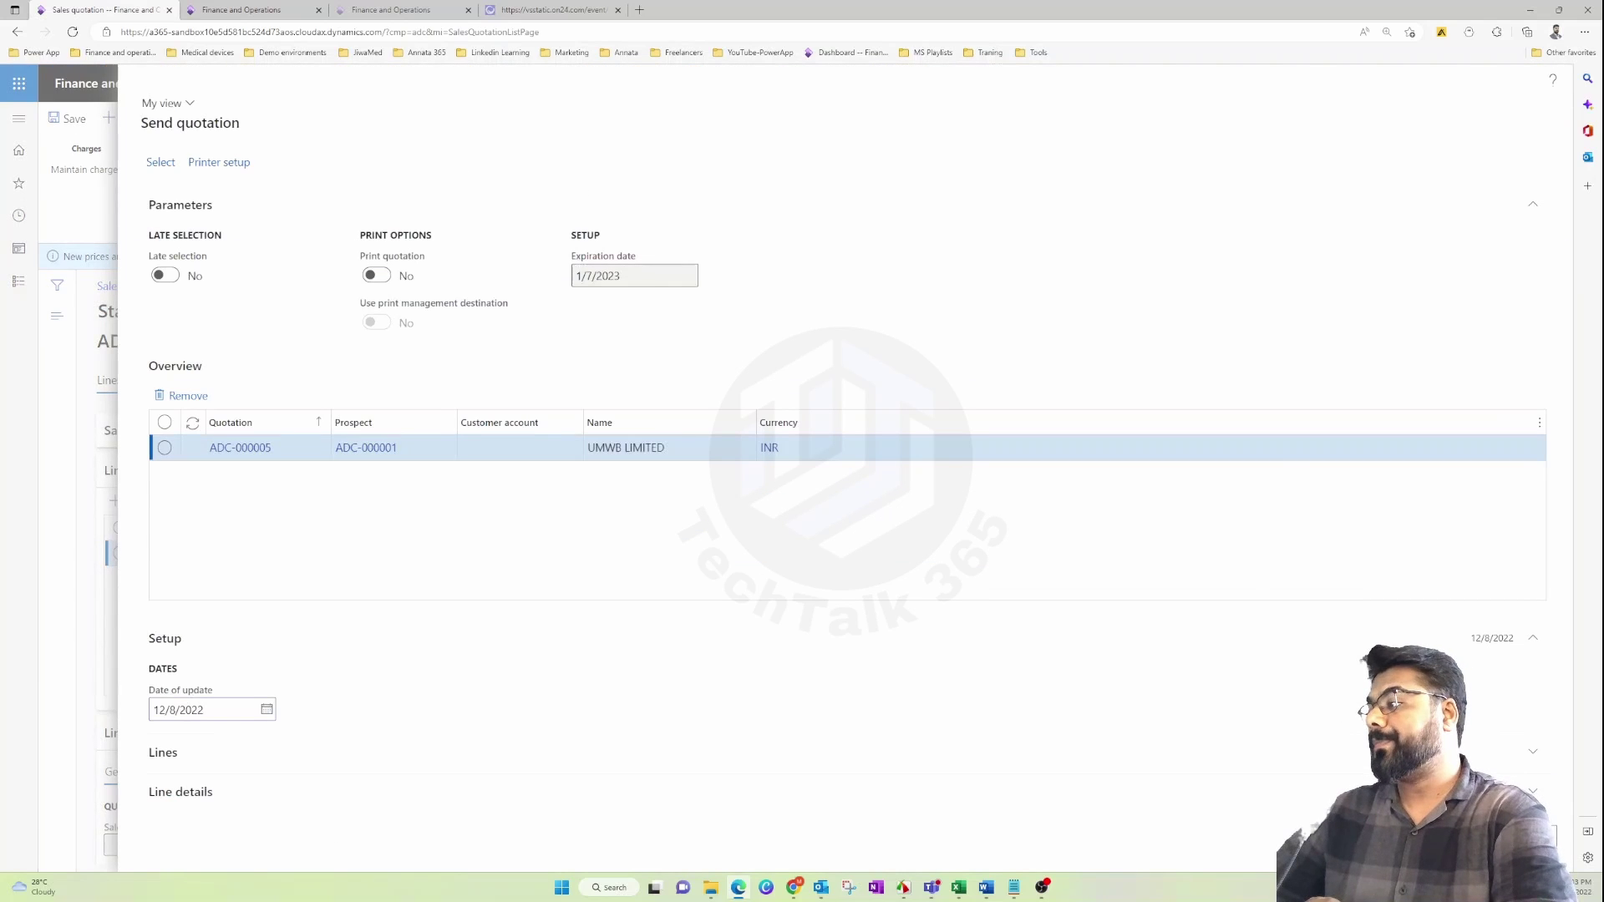
key("Return")
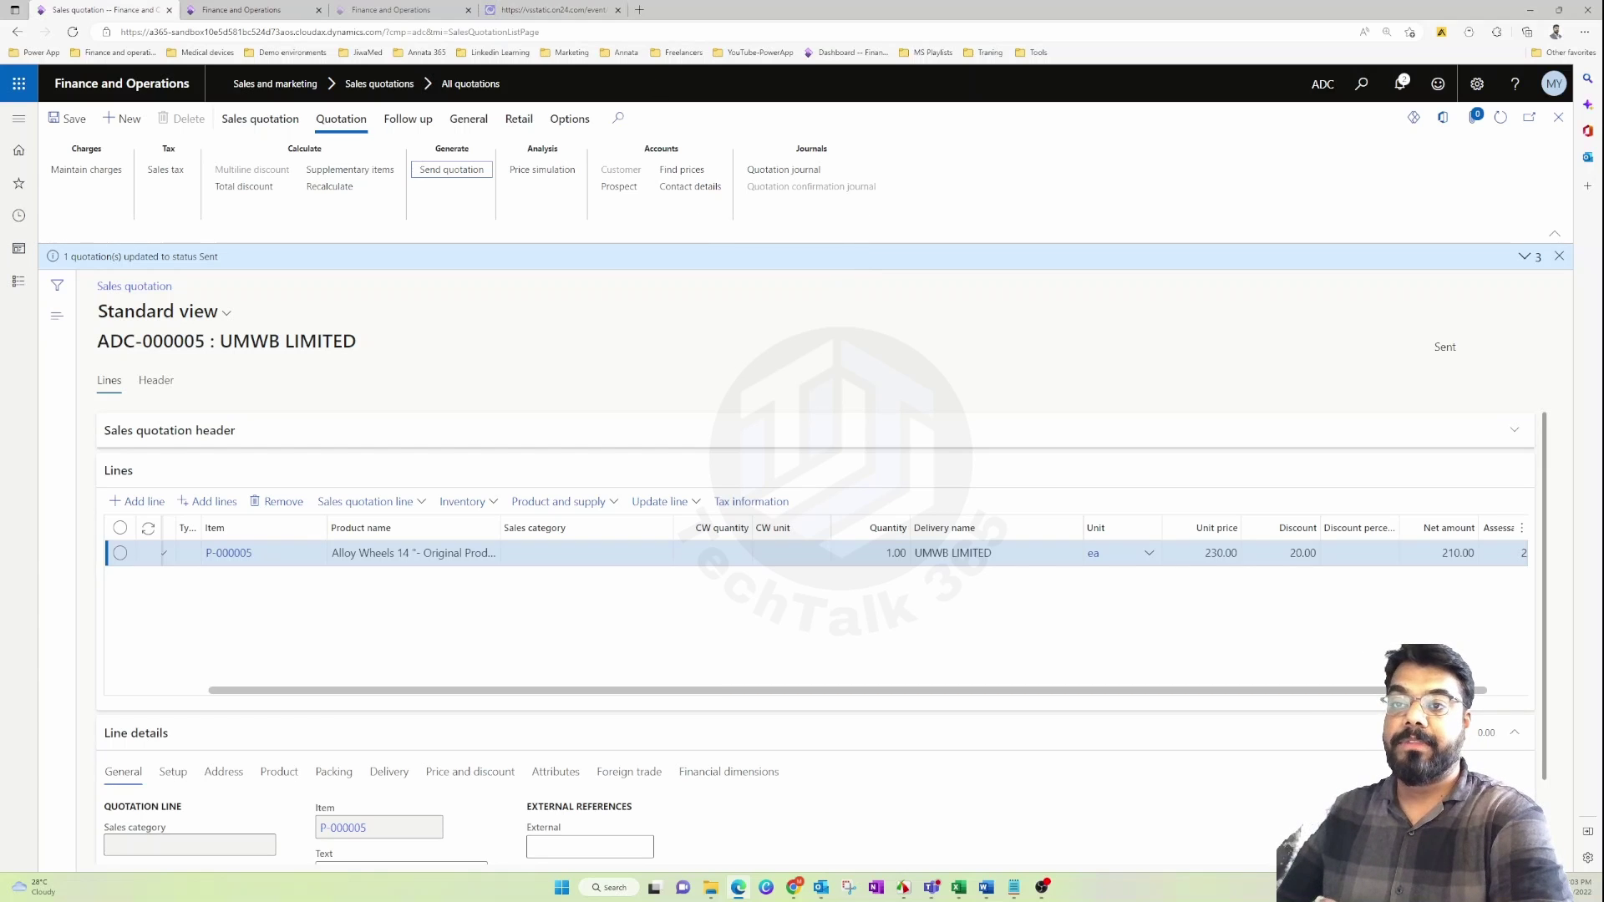
Convert the UMWB LIMITED prospect to a customer and confirm its quotation with the reason Price
left_click(414, 122)
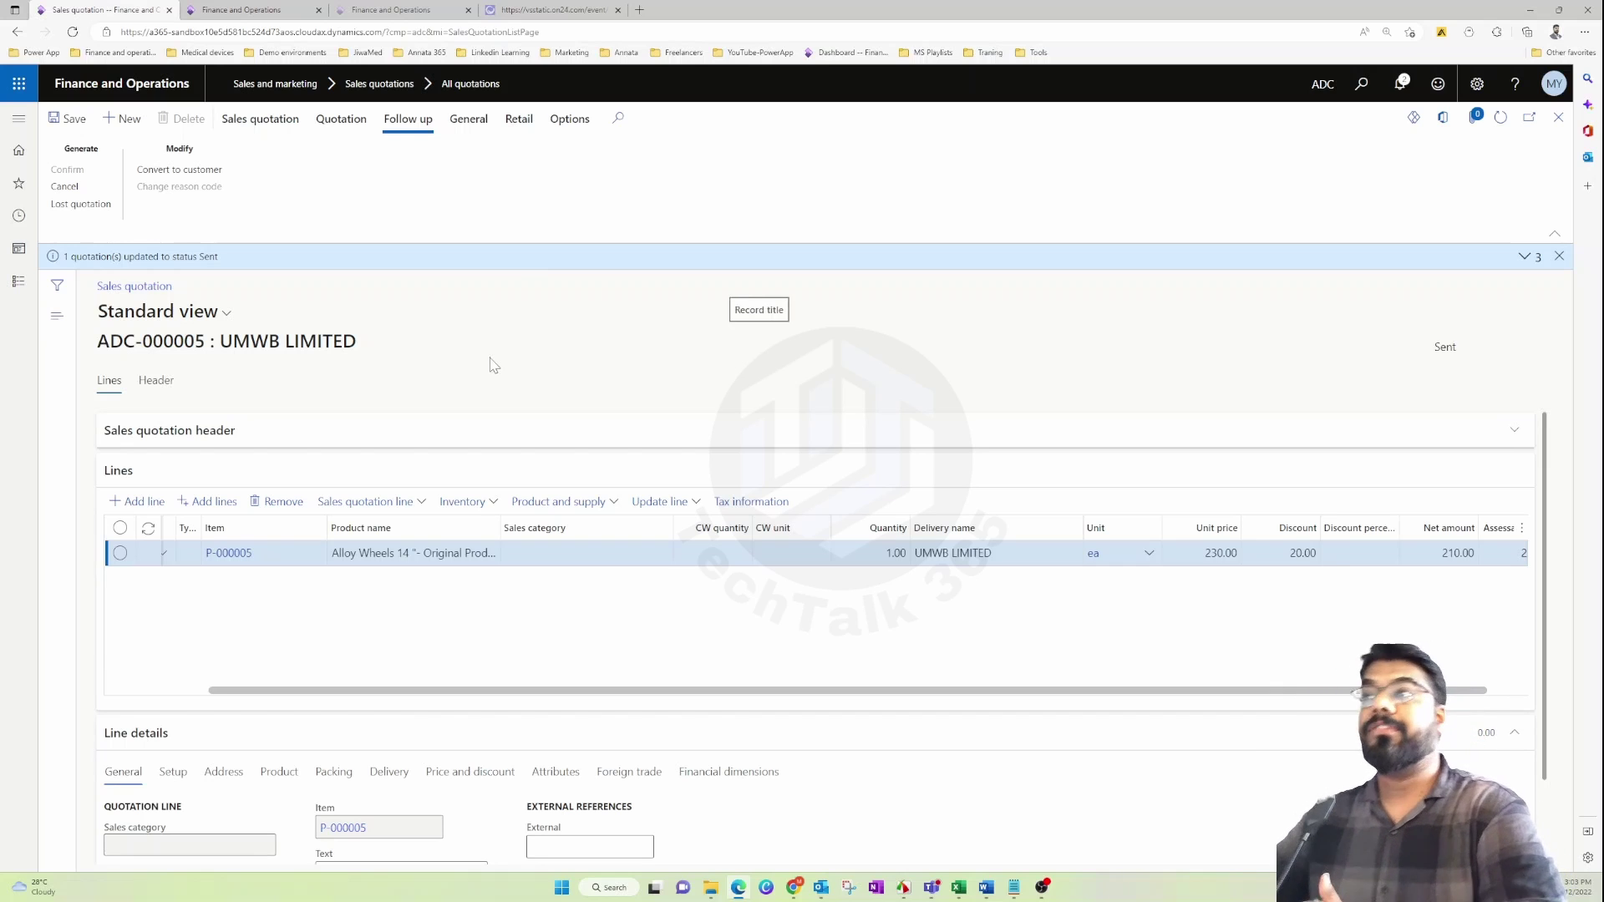
left_click(180, 169)
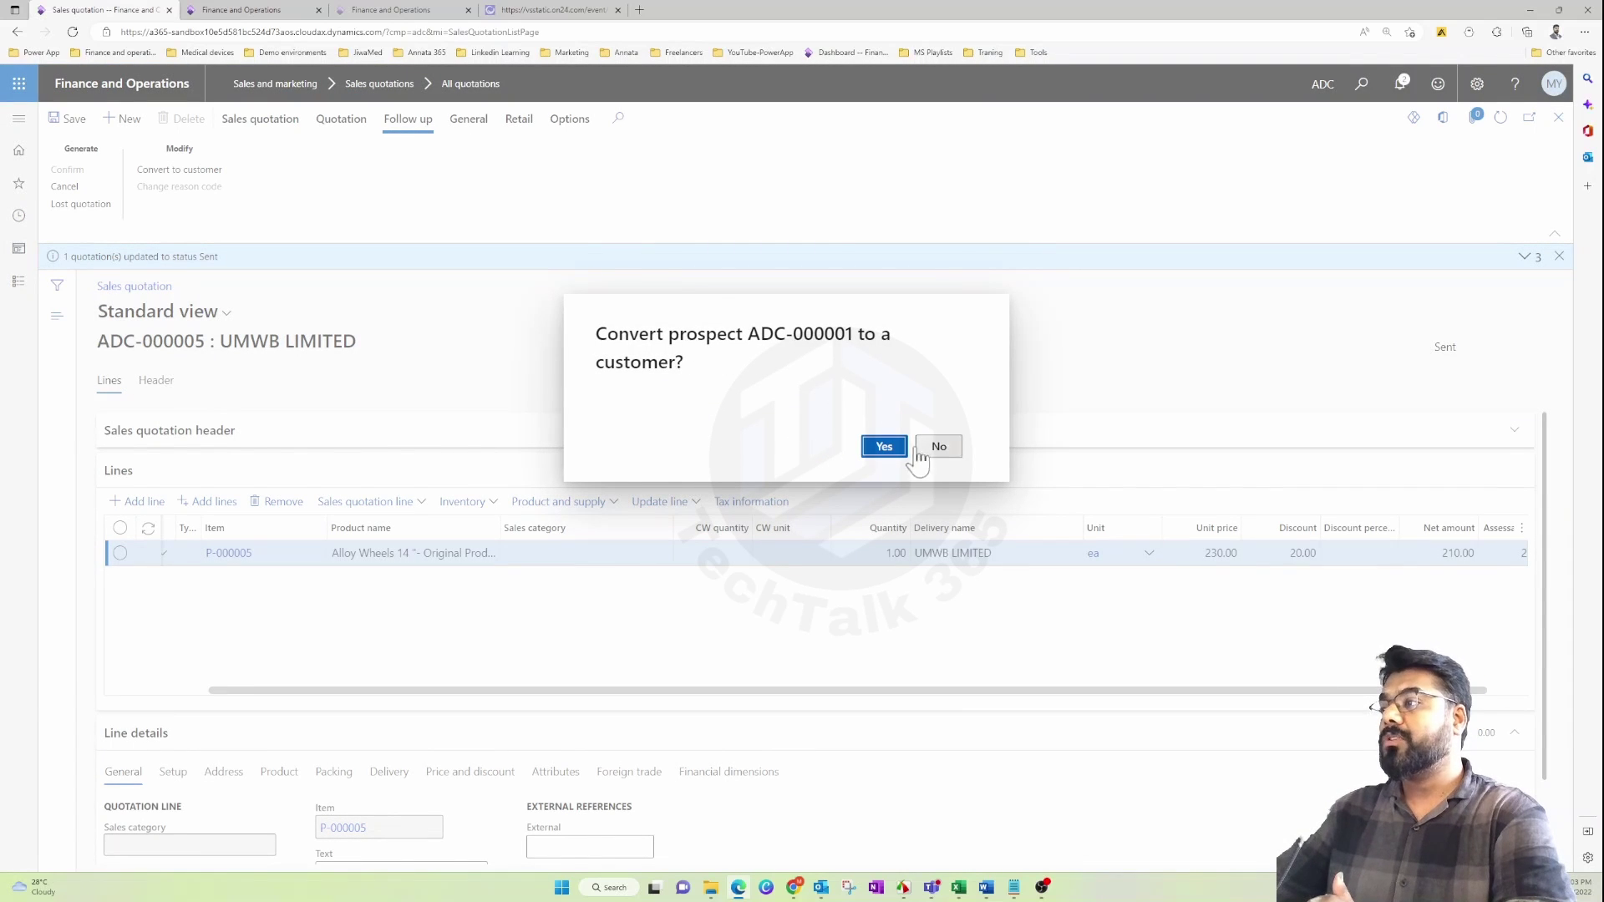
left_click(887, 447)
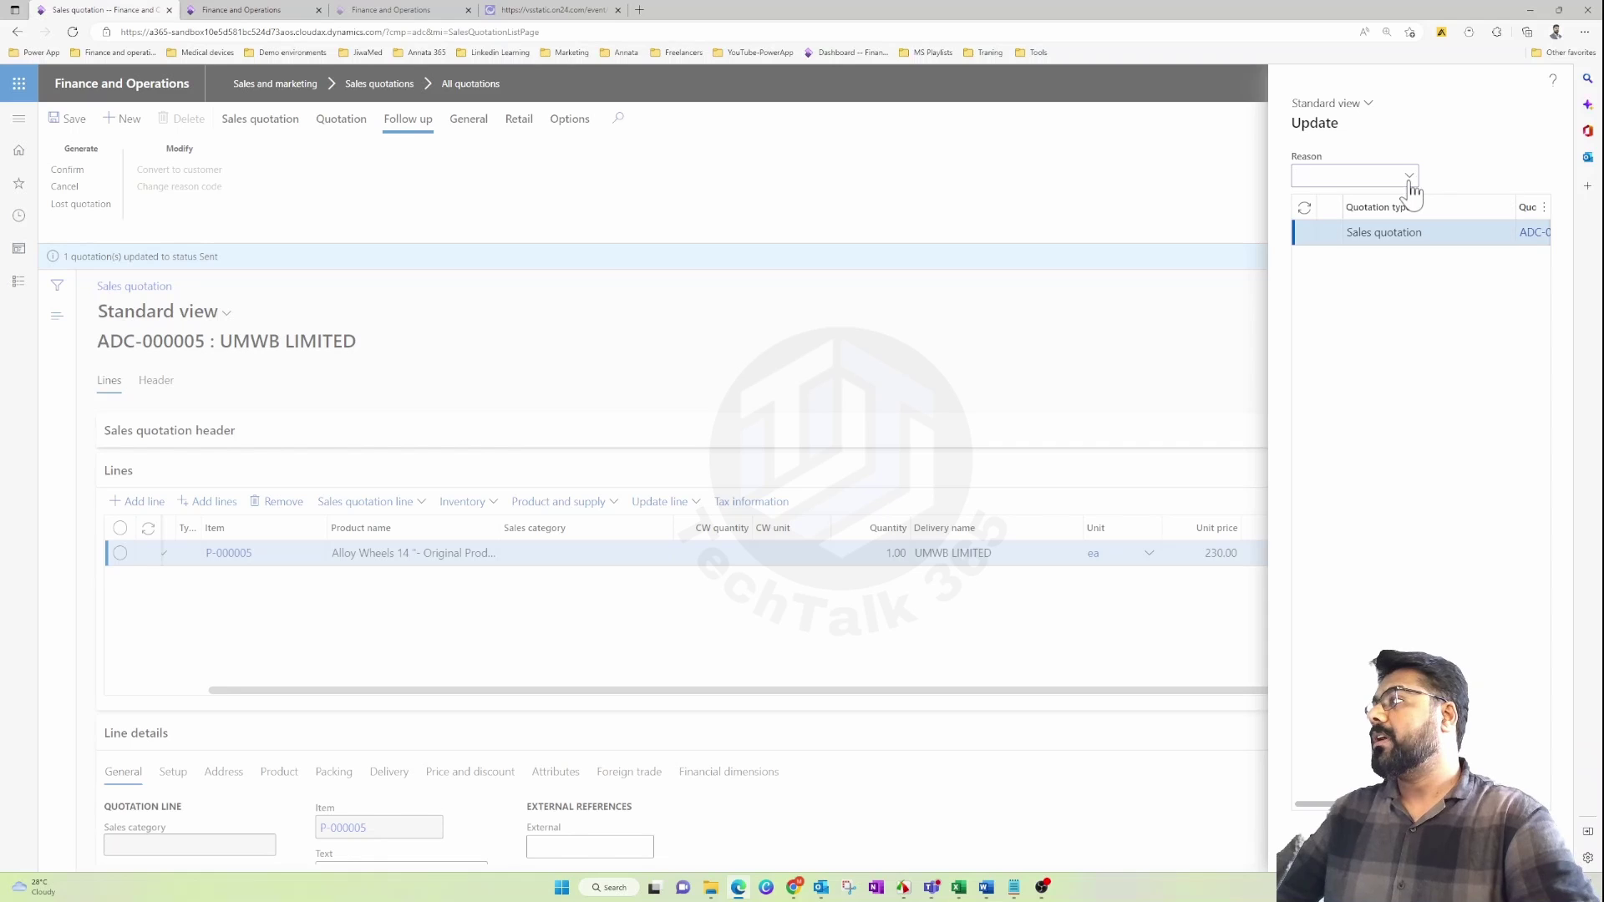
left_click(1410, 186)
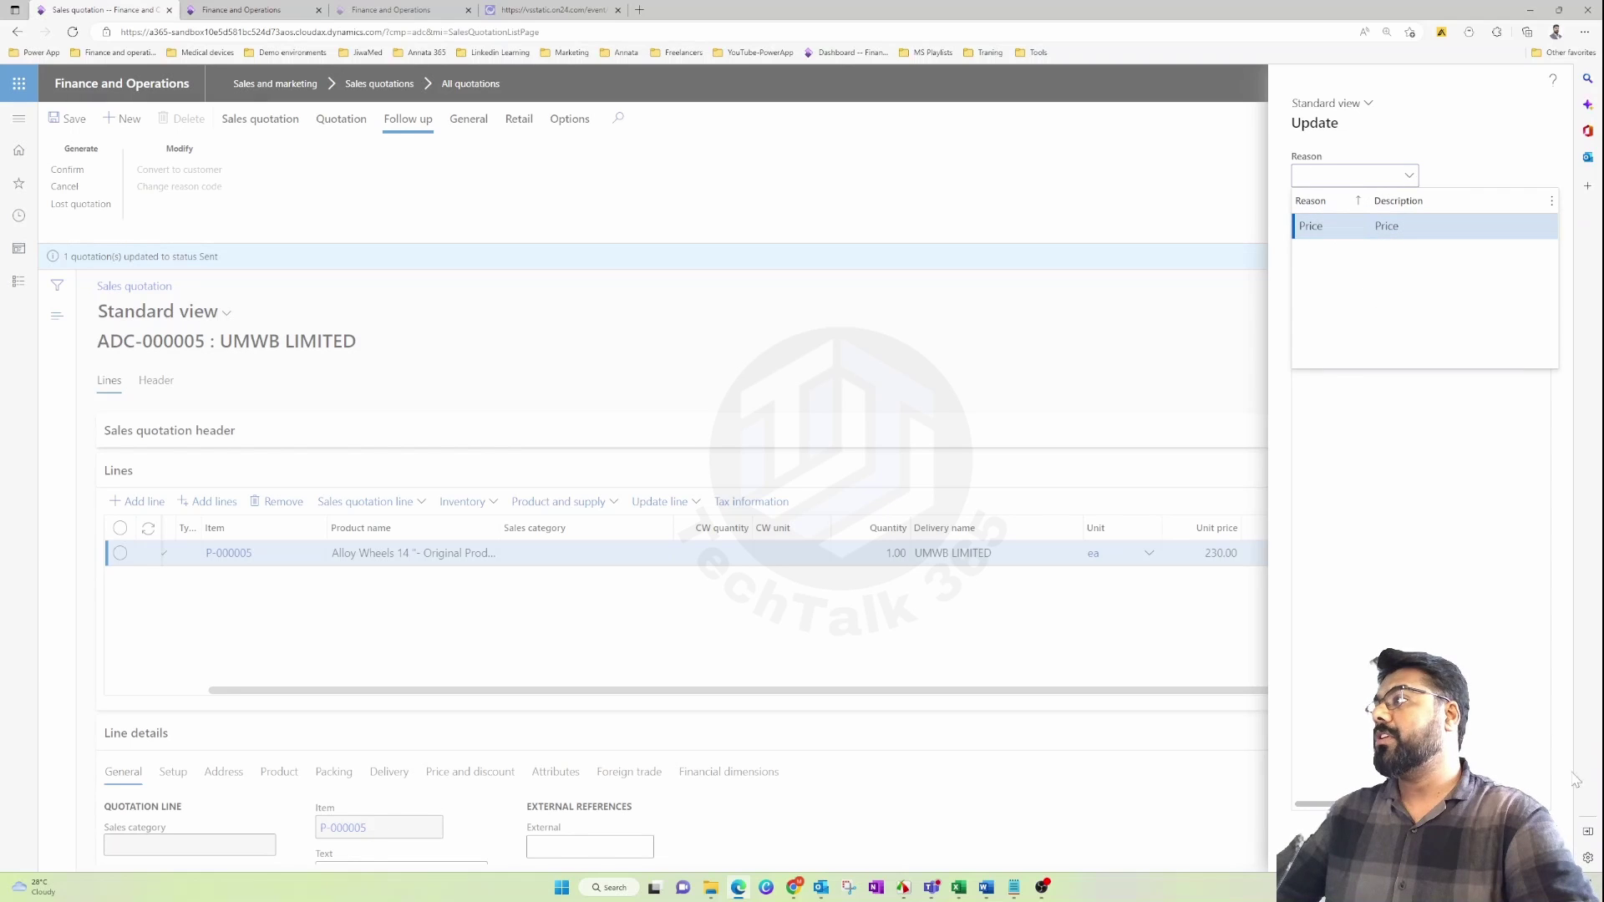
key("Return")
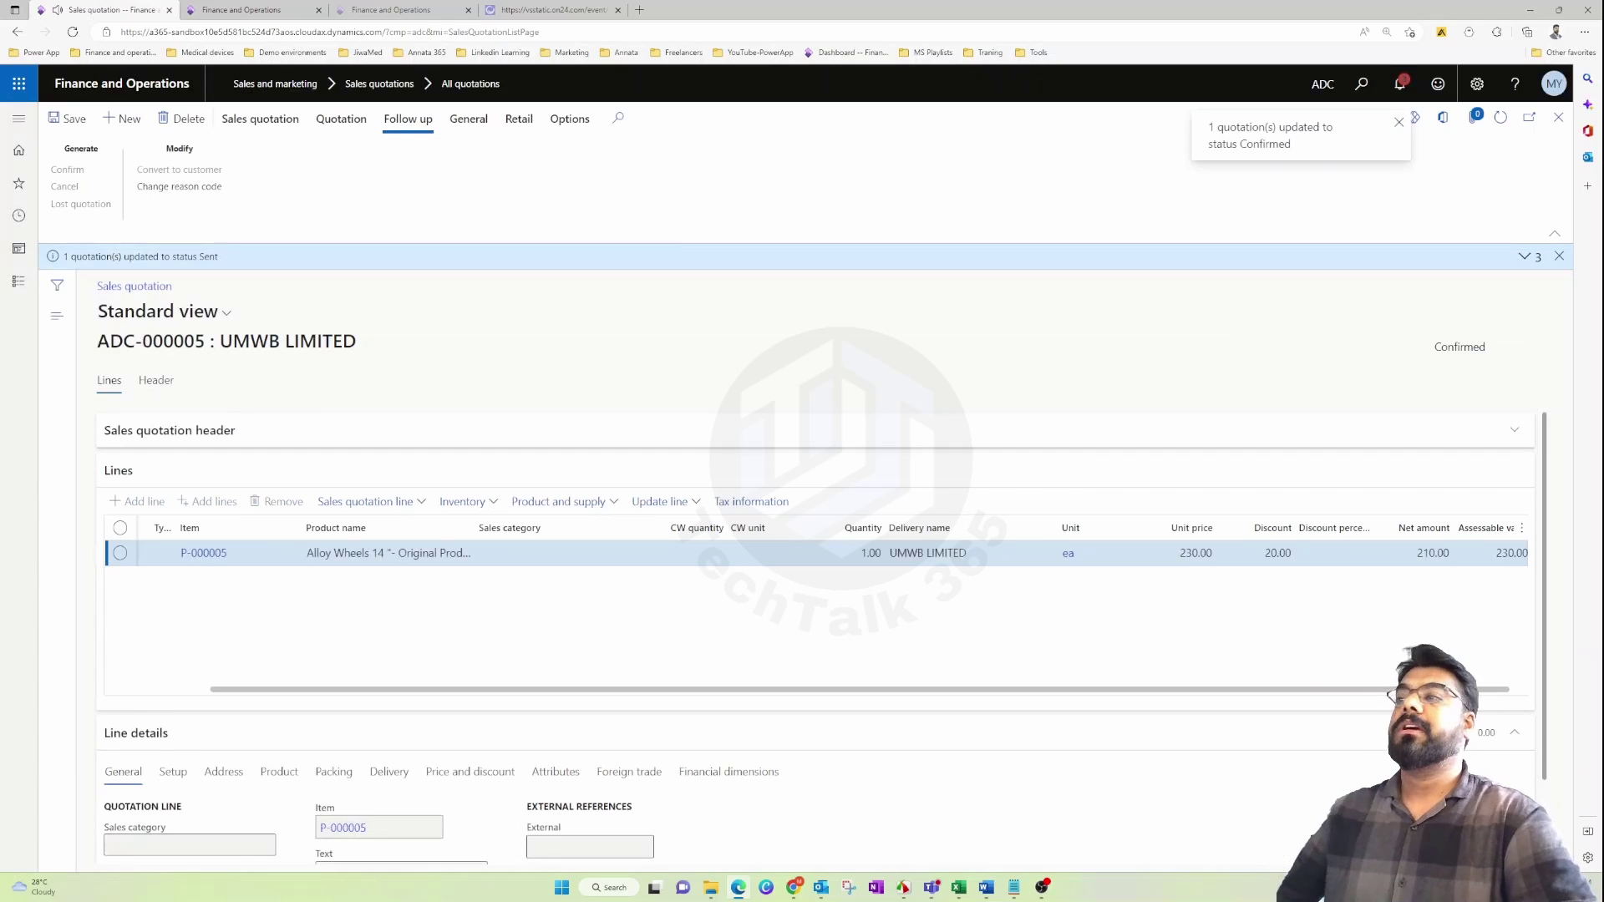
Open the sales order generated from the UMWB LIMITED quotation and check its line's unit price, discount and net amount
left_click(468, 119)
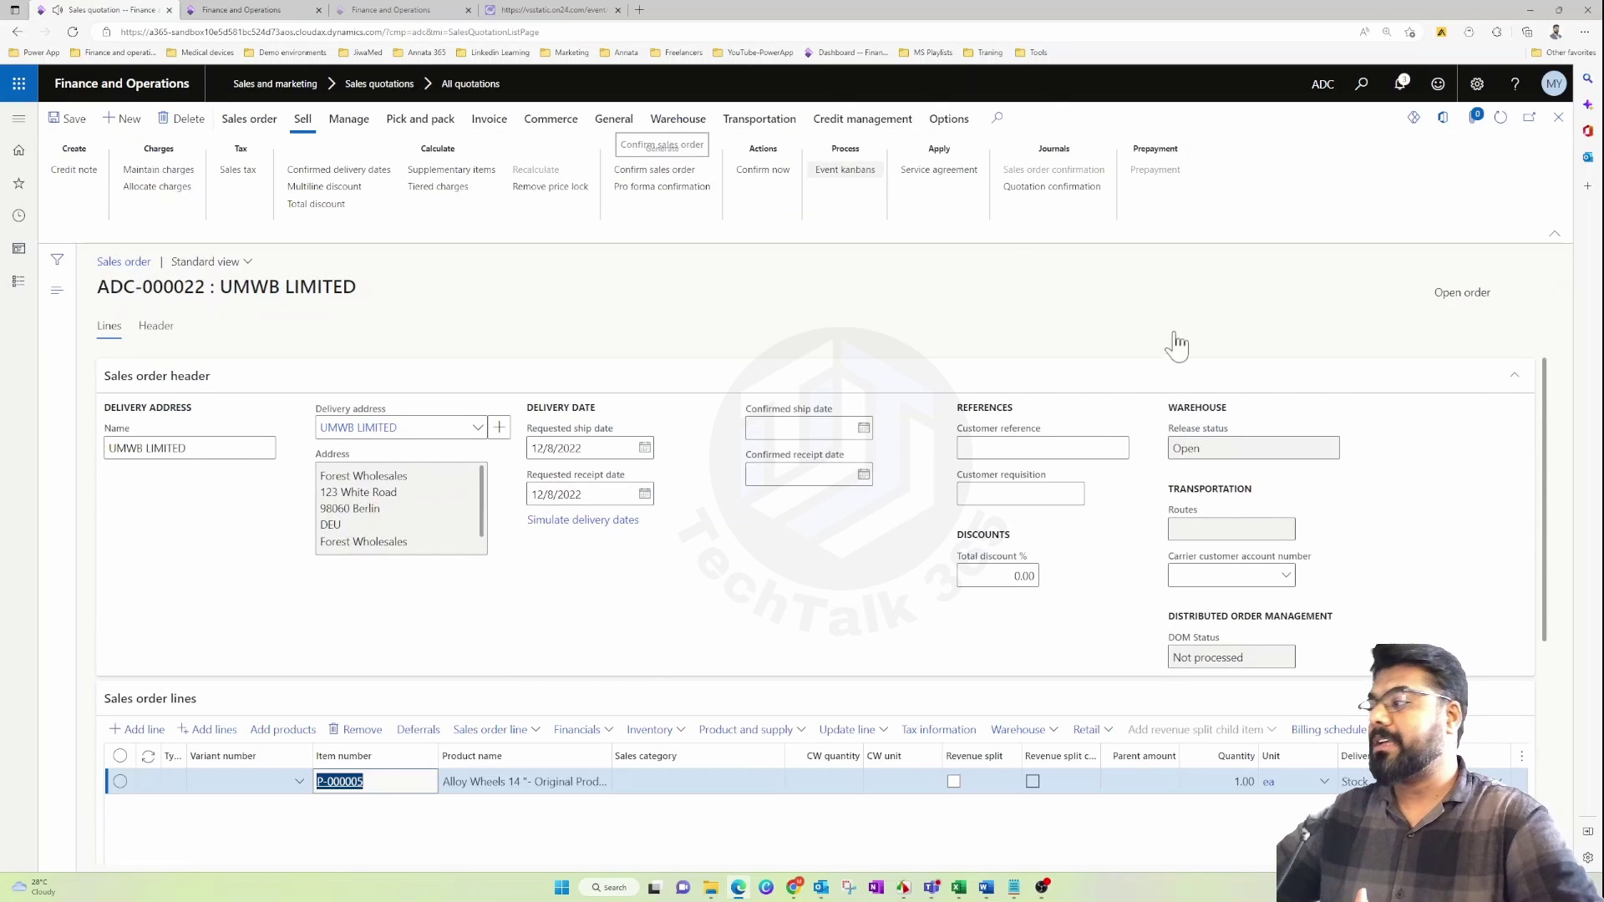
left_click_drag(655, 689, 1150, 690)
left_click(725, 552)
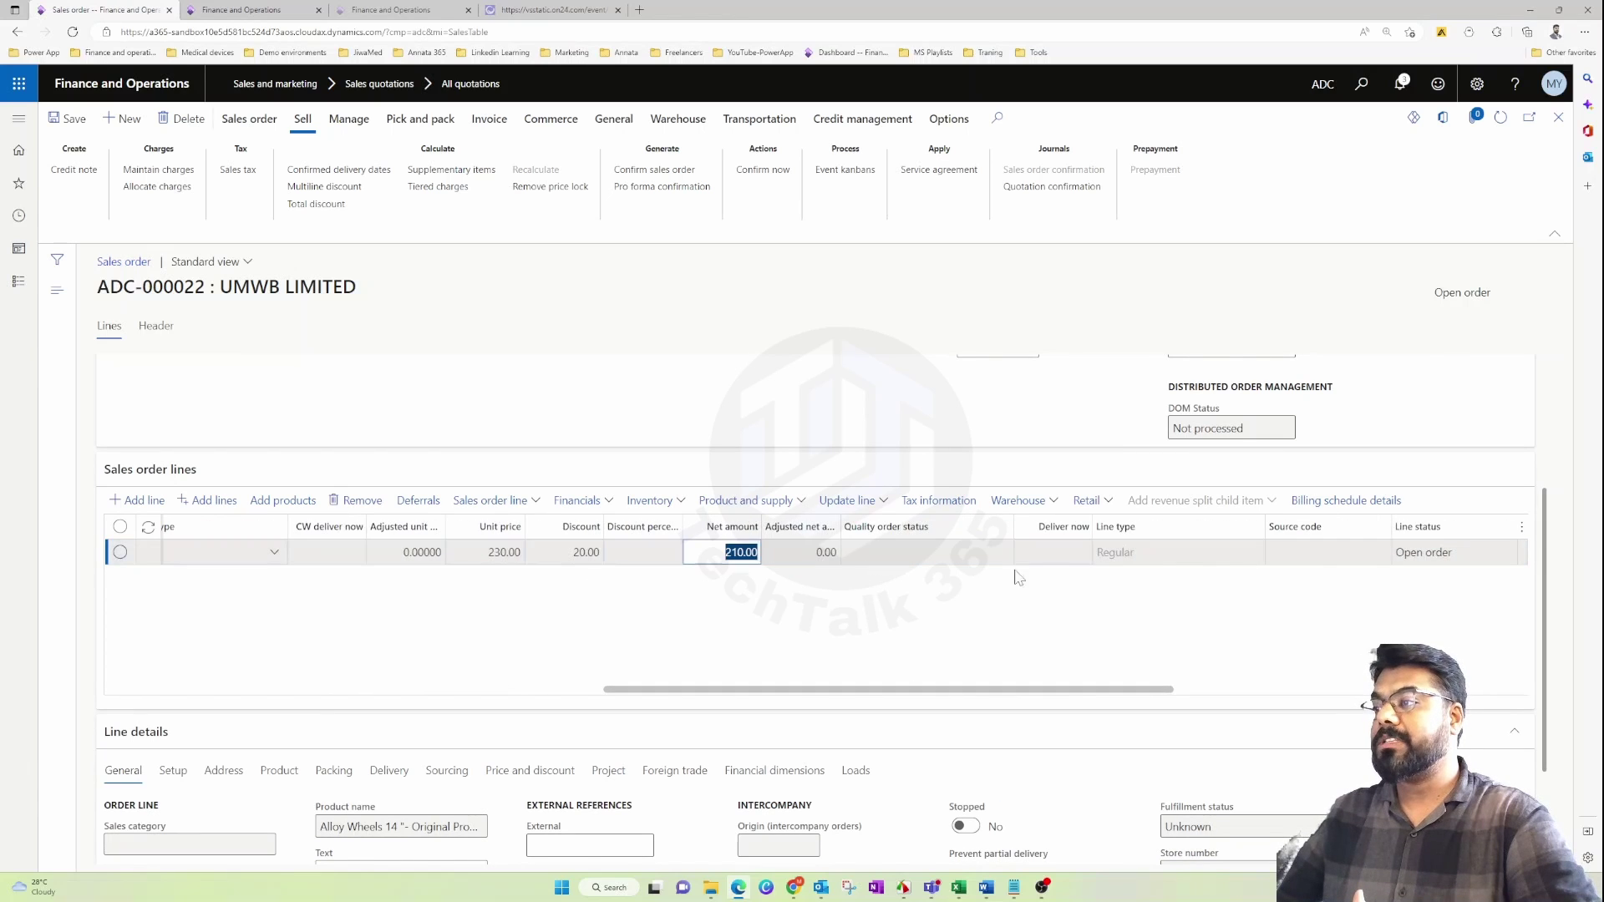
Examine the UMWB LIMITED sales order totals, especially the invoice amount and the margin in accounting currency, and close them
left_click(250, 118)
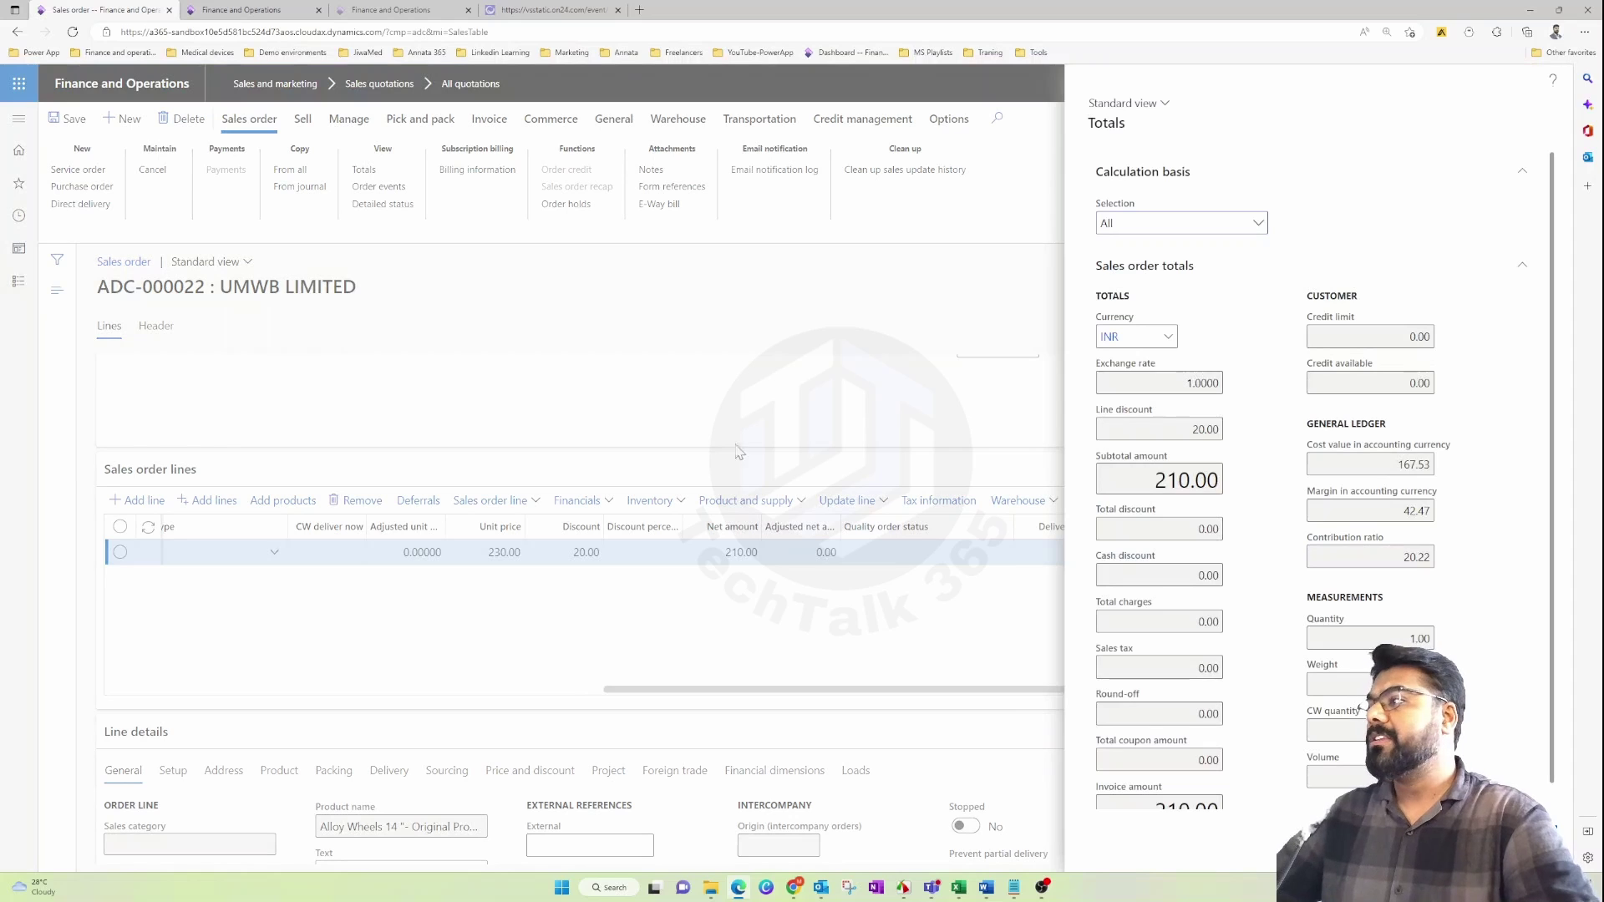
key("Tab")
key("Tab")
key("Tab")
key("Tab")
key("Tab")
key("Tab")
key("Tab")
key("Tab")
key("Tab")
key("Tab")
key("Tab")
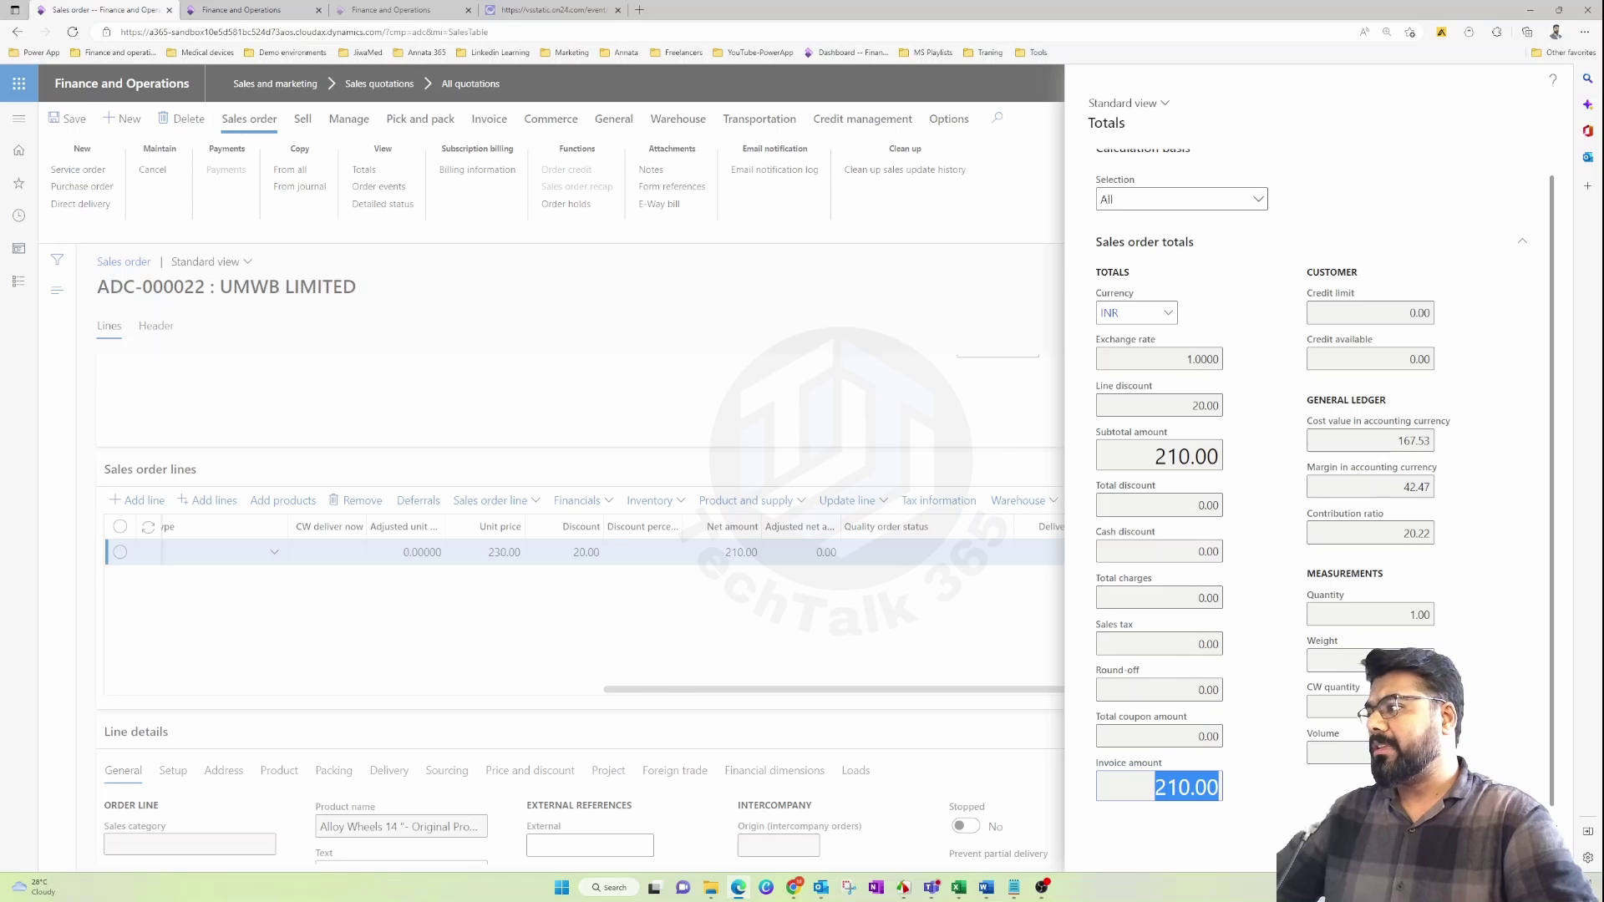
left_click(1380, 489)
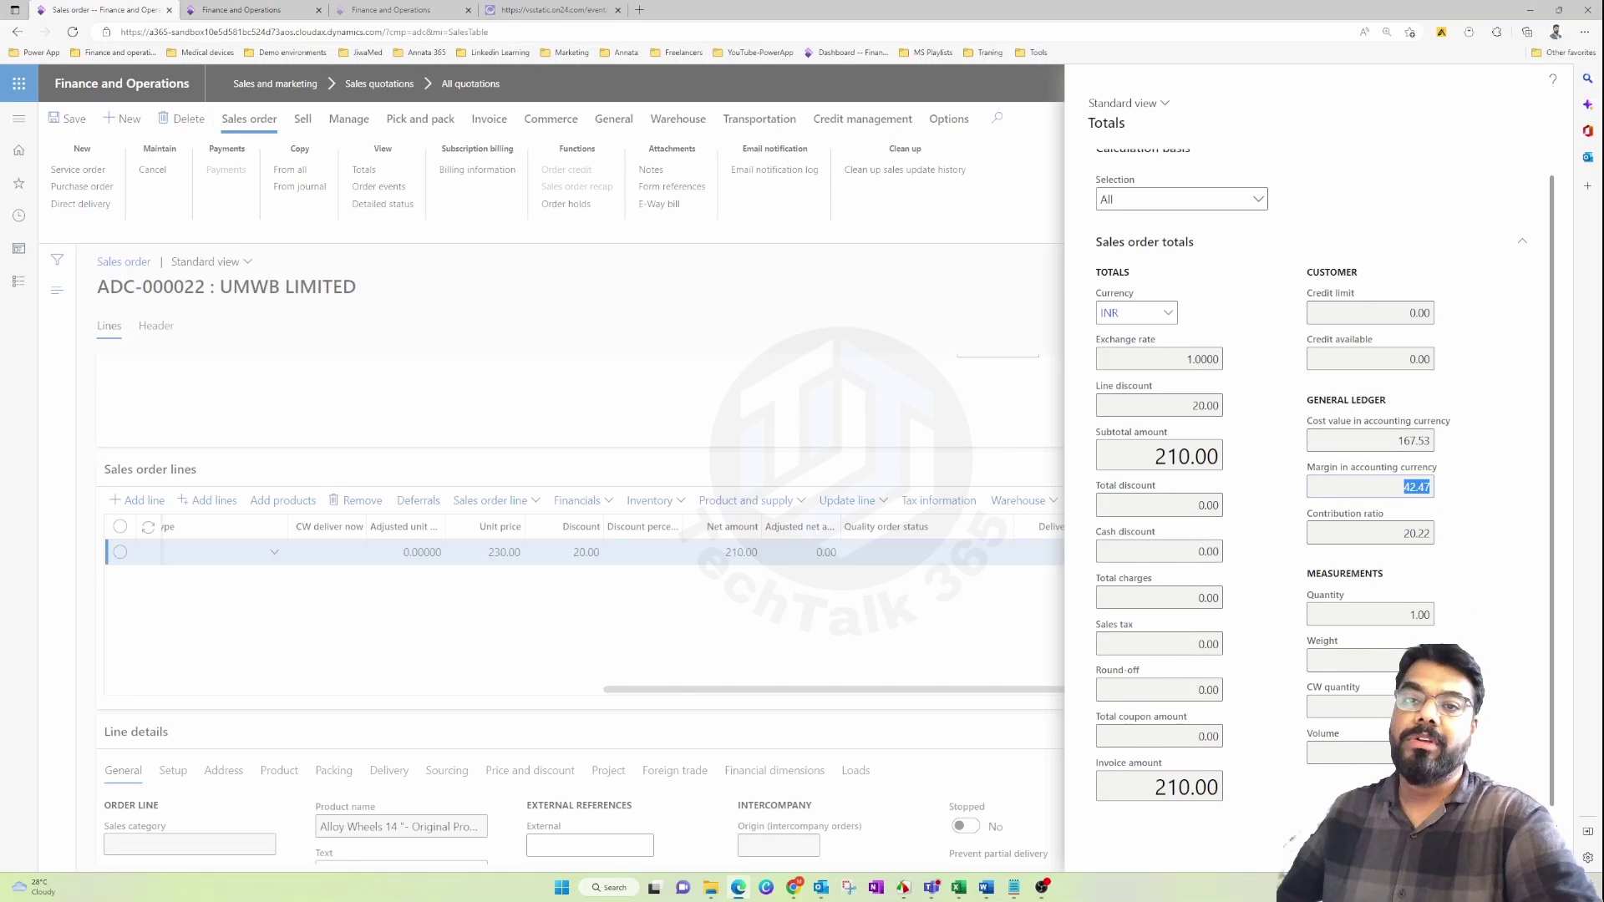
left_click(1267, 860)
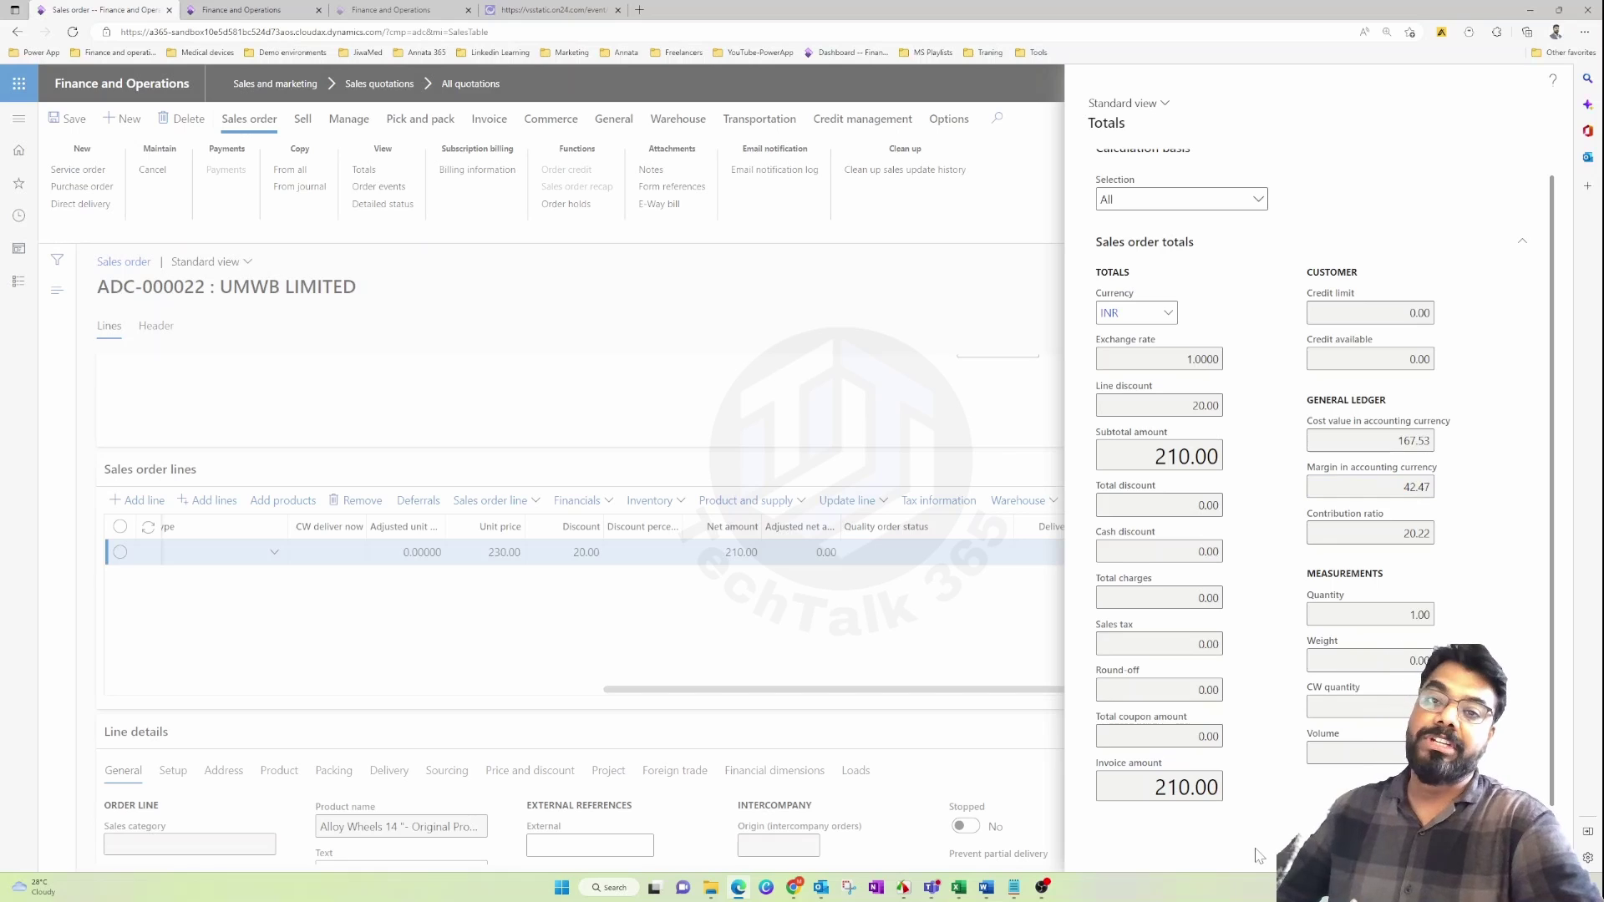
key("Escape")
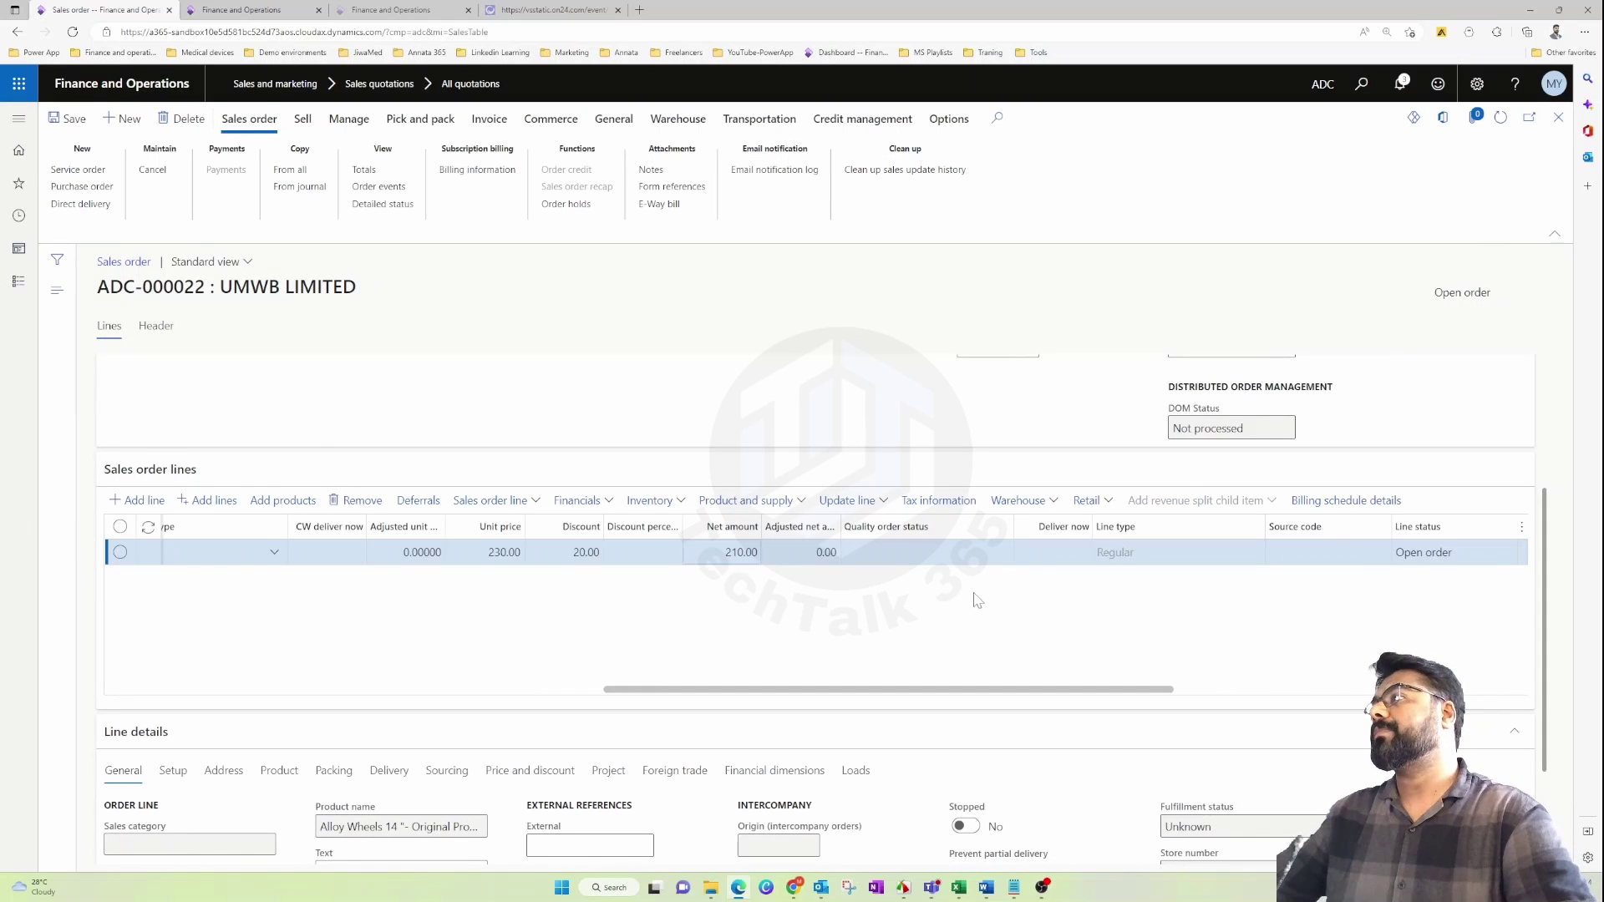